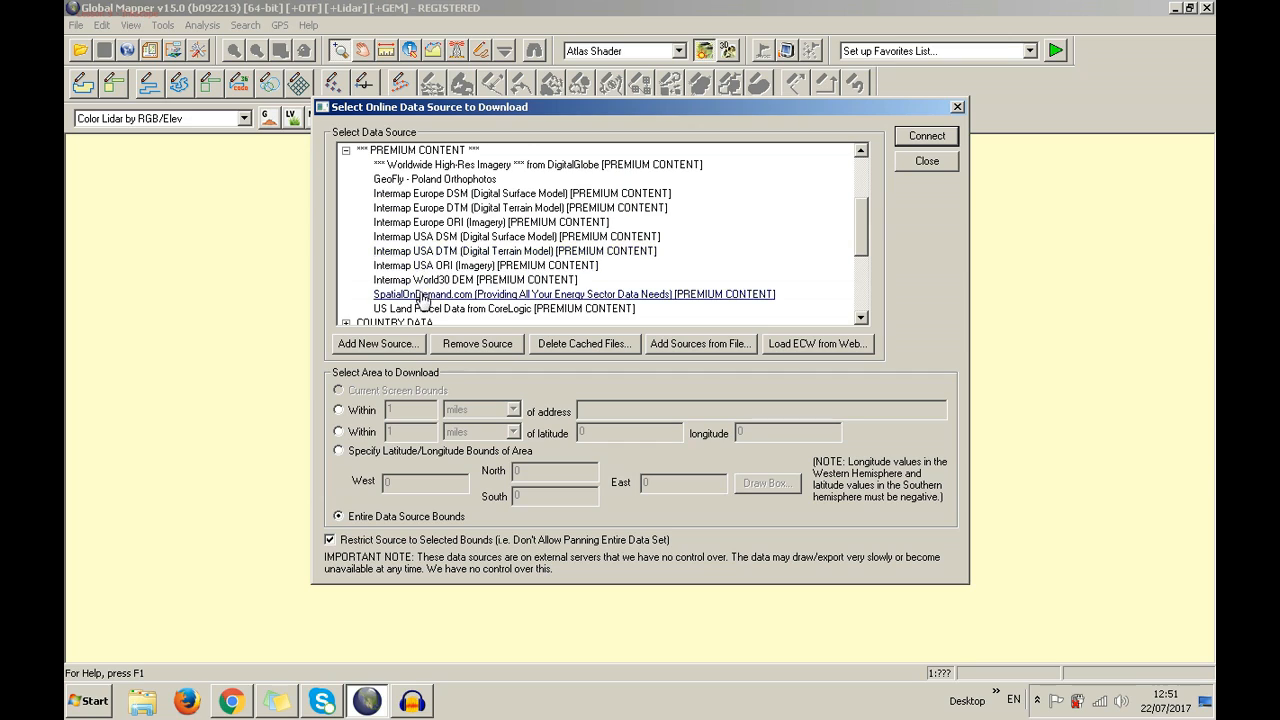
Review the COUNTRY DATA and Poland sources, then expand GEOLOGIC MAPS and look through its list
{"action": "left_click", "coordinate": [345, 151]}
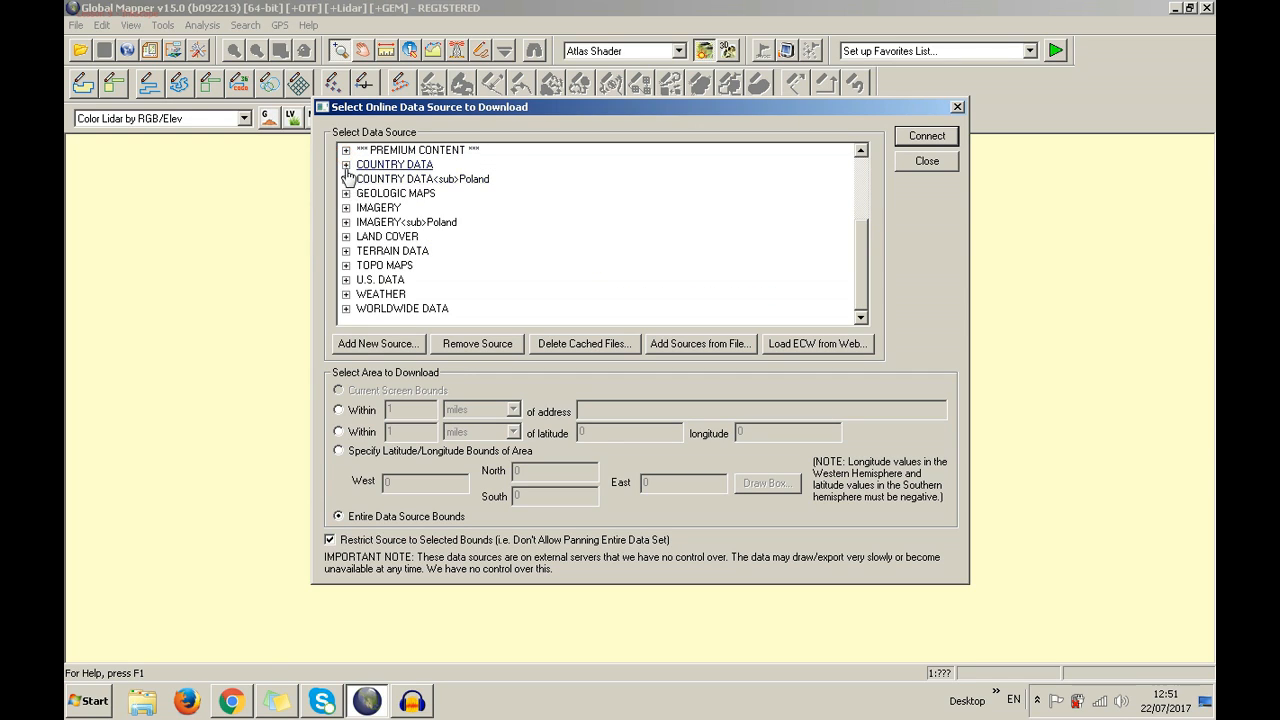
{"action": "left_click", "coordinate": [345, 164]}
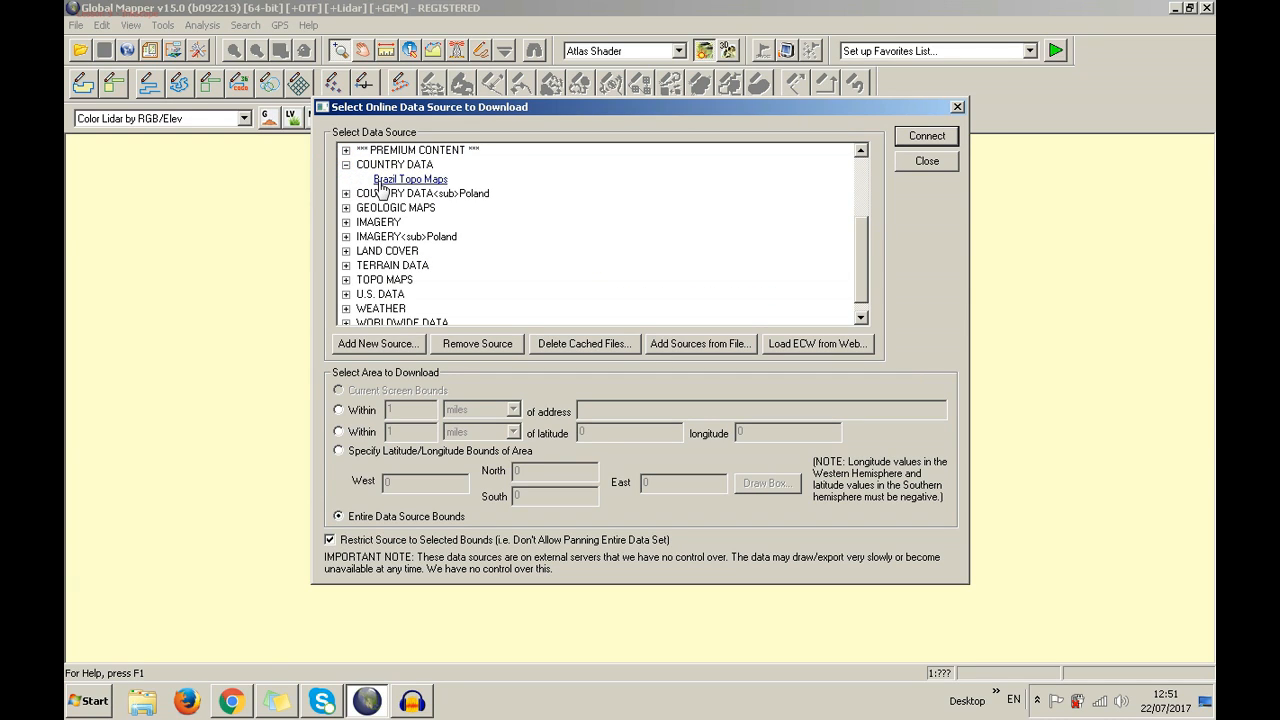
{"action": "left_click", "coordinate": [345, 164]}
{"action": "left_click", "coordinate": [345, 179]}
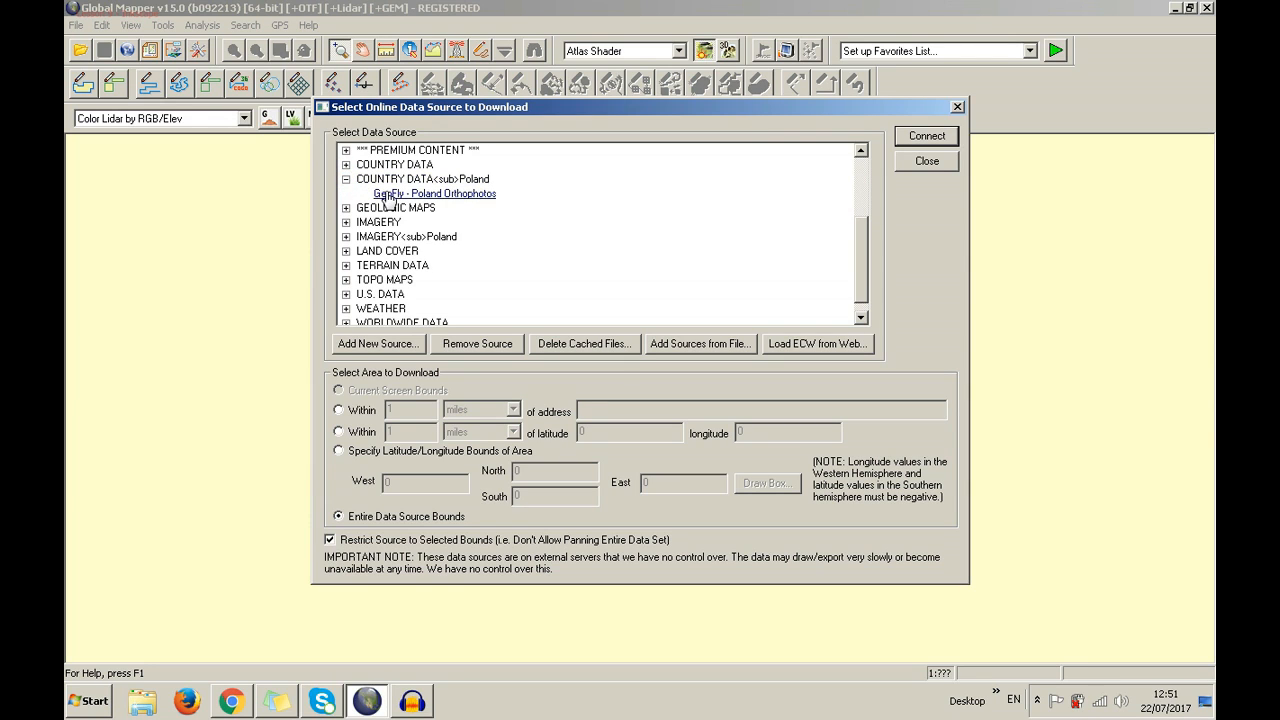
{"action": "left_click", "coordinate": [345, 179]}
{"action": "left_click", "coordinate": [345, 193]}
{"action": "scroll", "coordinate": [410, 225], "scroll_direction": "down", "scroll_amount": 9}
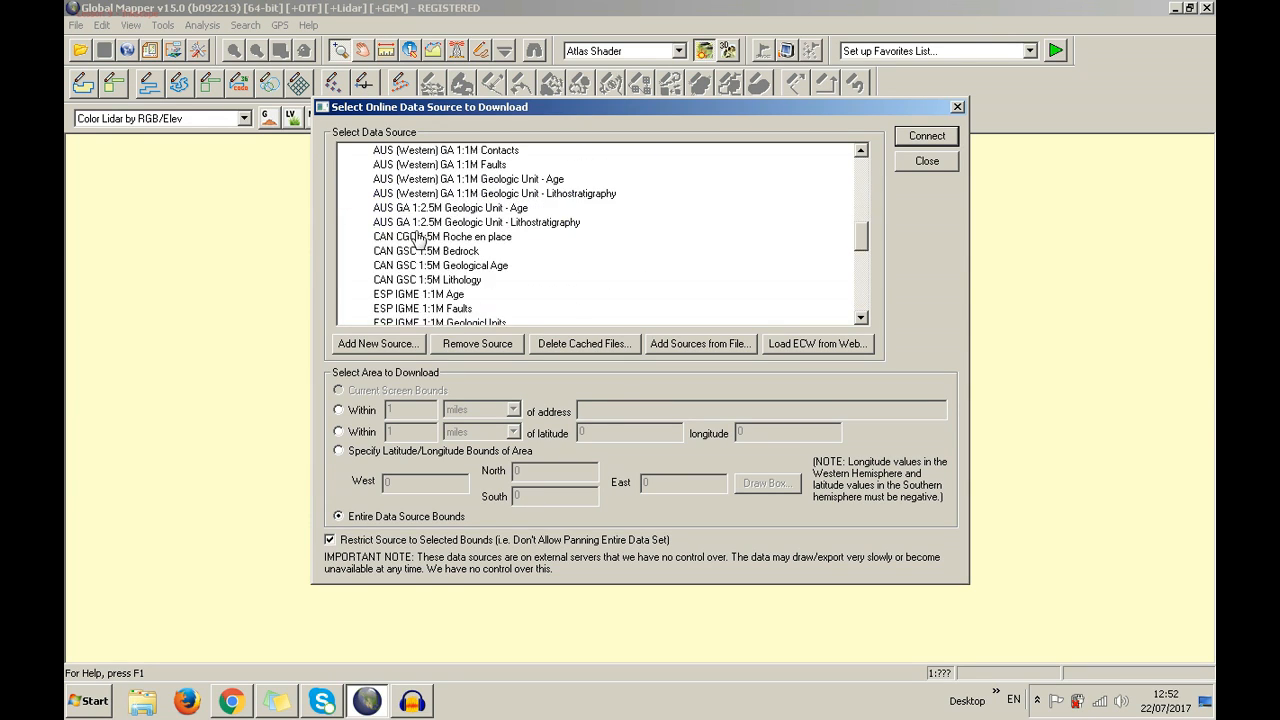
{"action": "scroll", "coordinate": [420, 240], "scroll_direction": "up", "scroll_amount": 1}
{"action": "scroll", "coordinate": [420, 240], "scroll_direction": "up", "scroll_amount": 7}
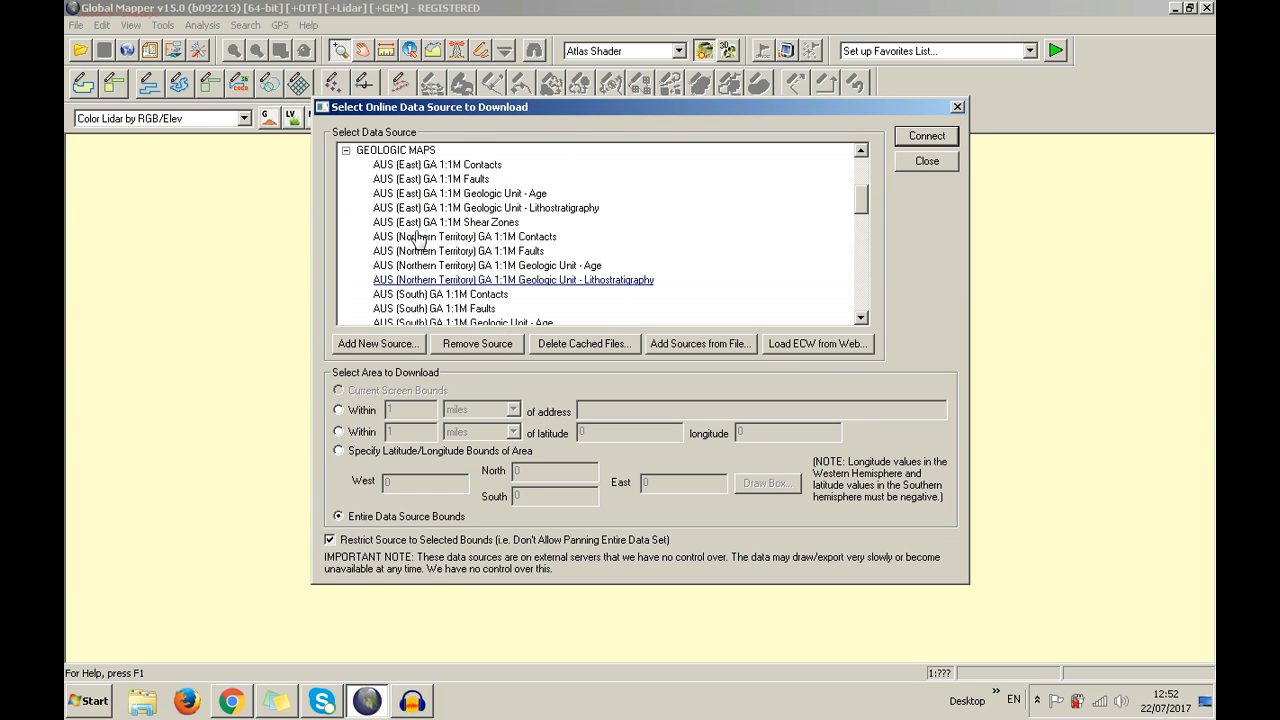
{"action": "scroll", "coordinate": [420, 240], "scroll_direction": "down", "scroll_amount": 5}
{"action": "scroll", "coordinate": [420, 236], "scroll_direction": "down", "scroll_amount": 1}
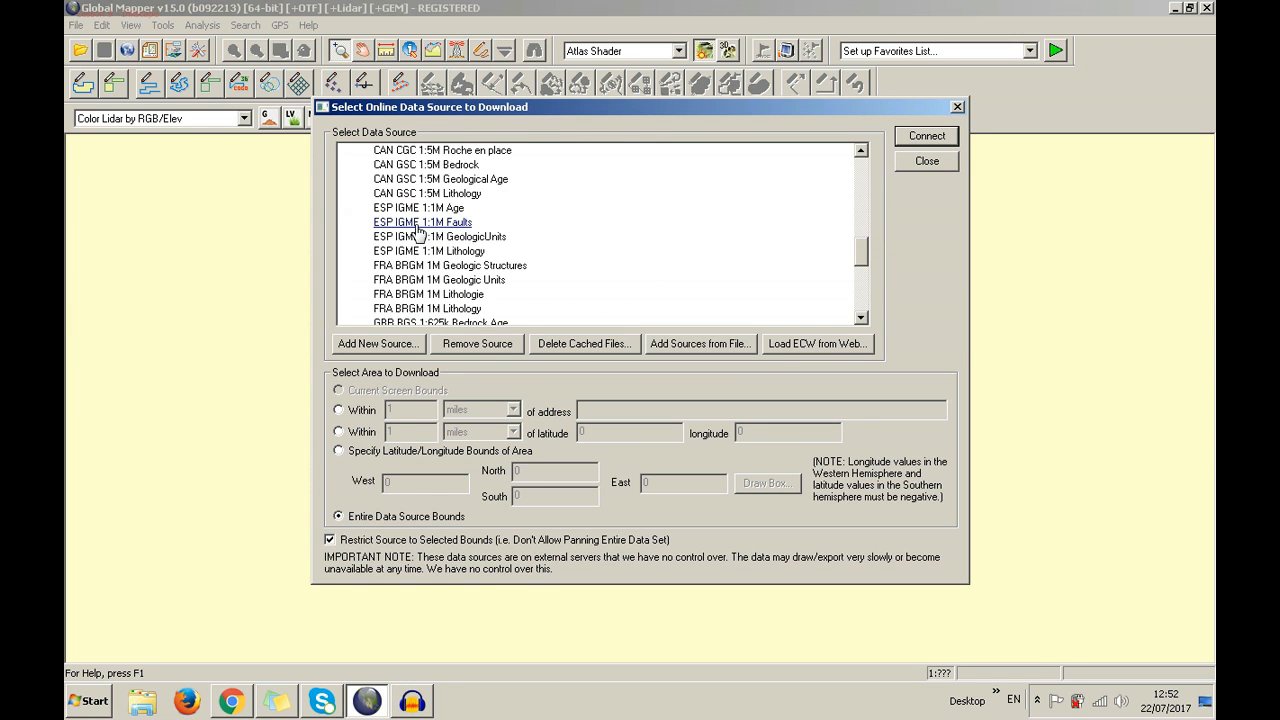
{"action": "scroll", "coordinate": [418, 230], "scroll_direction": "up", "scroll_amount": 1}
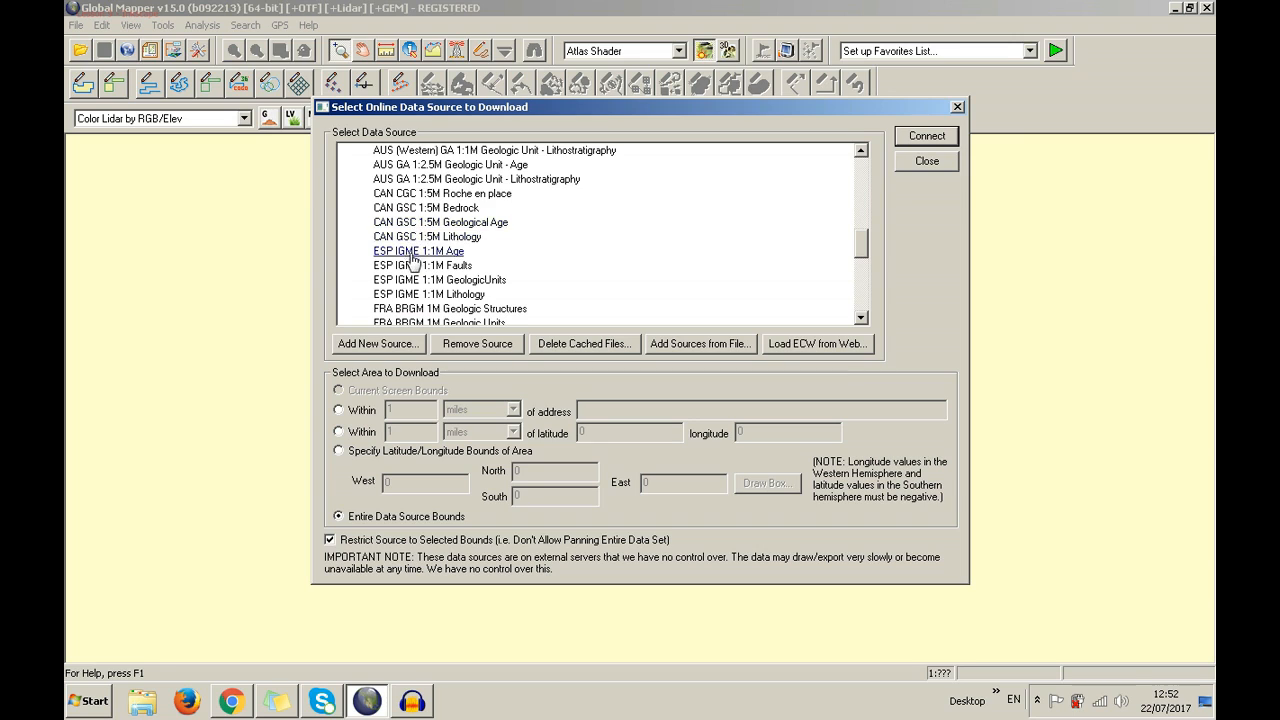
{"action": "scroll", "coordinate": [414, 280], "scroll_direction": "down", "scroll_amount": 4}
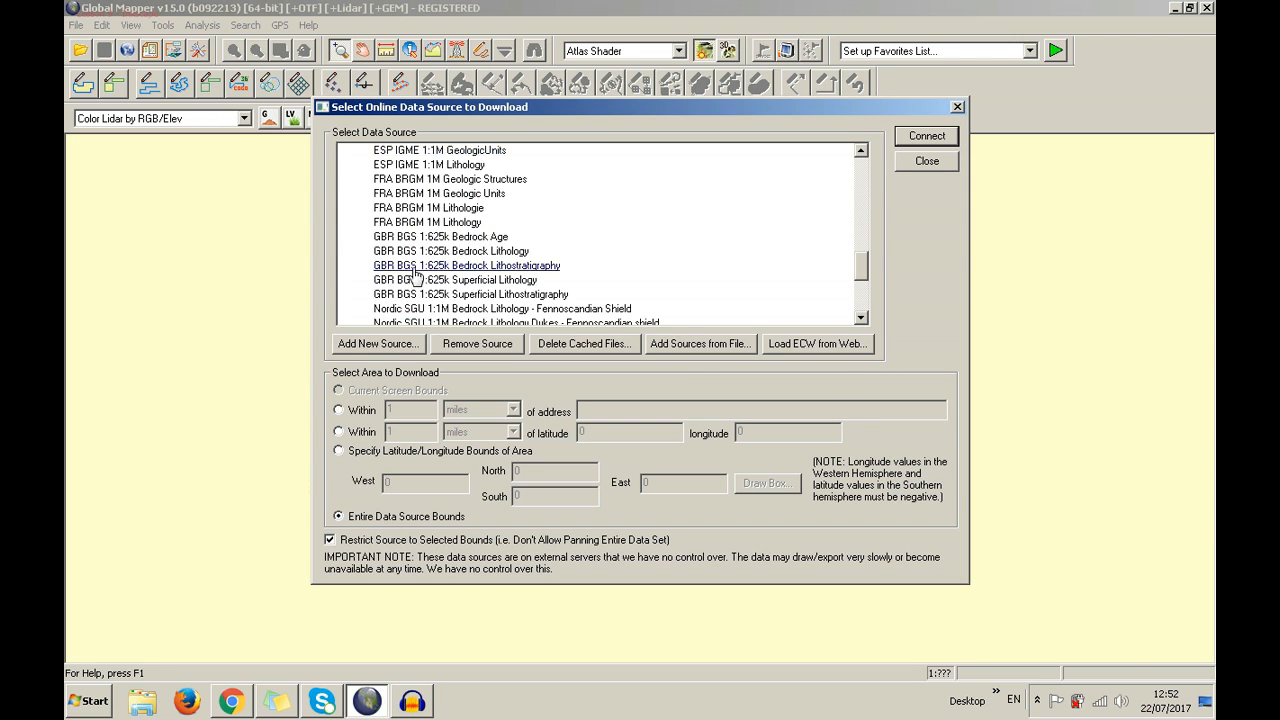
{"action": "scroll", "coordinate": [414, 268], "scroll_direction": "down", "scroll_amount": 1}
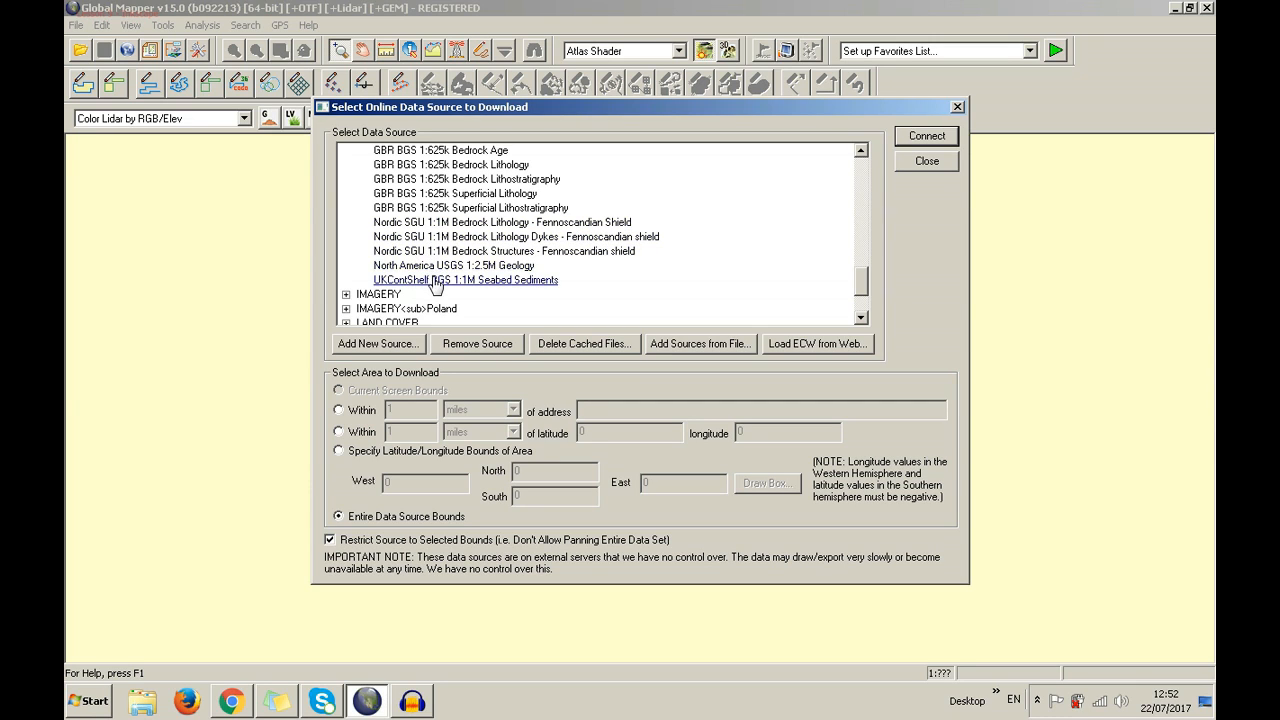
Expand the IMAGERY, Poland imagery, LAND COVER and TERRAIN DATA source categories
{"action": "left_click", "coordinate": [345, 294]}
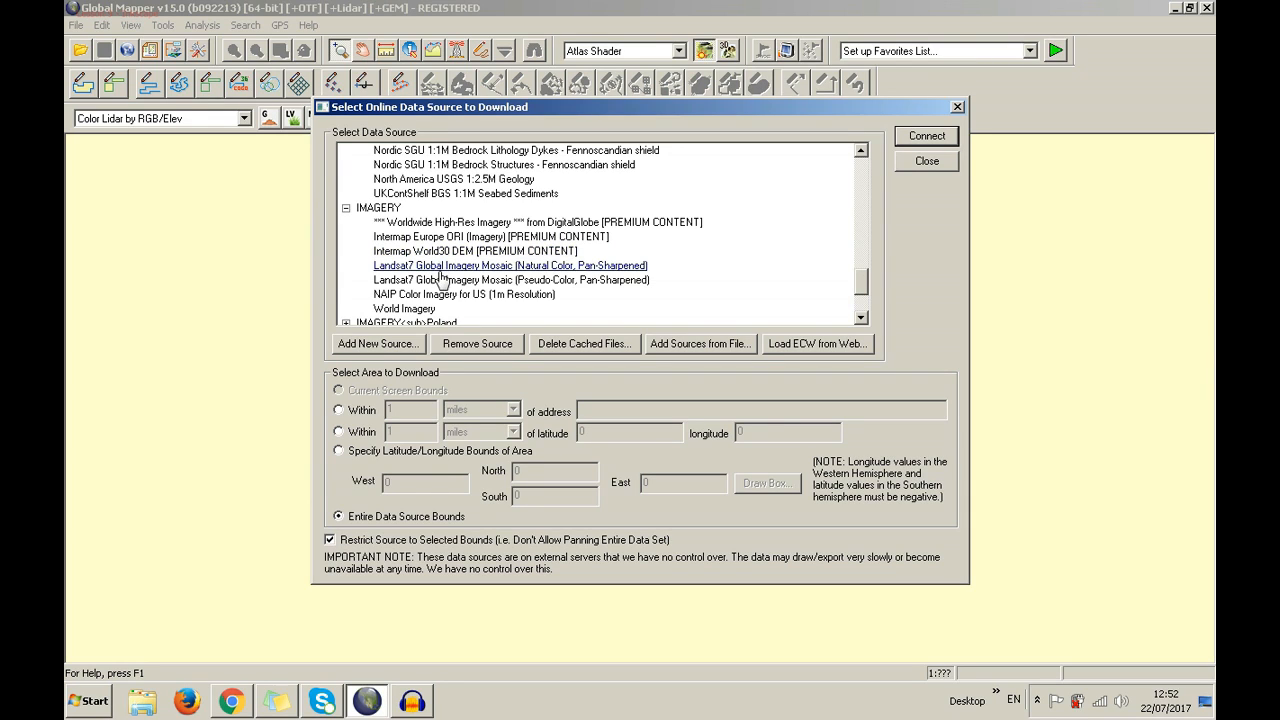
{"action": "scroll", "coordinate": [436, 300], "scroll_direction": "down", "scroll_amount": 1}
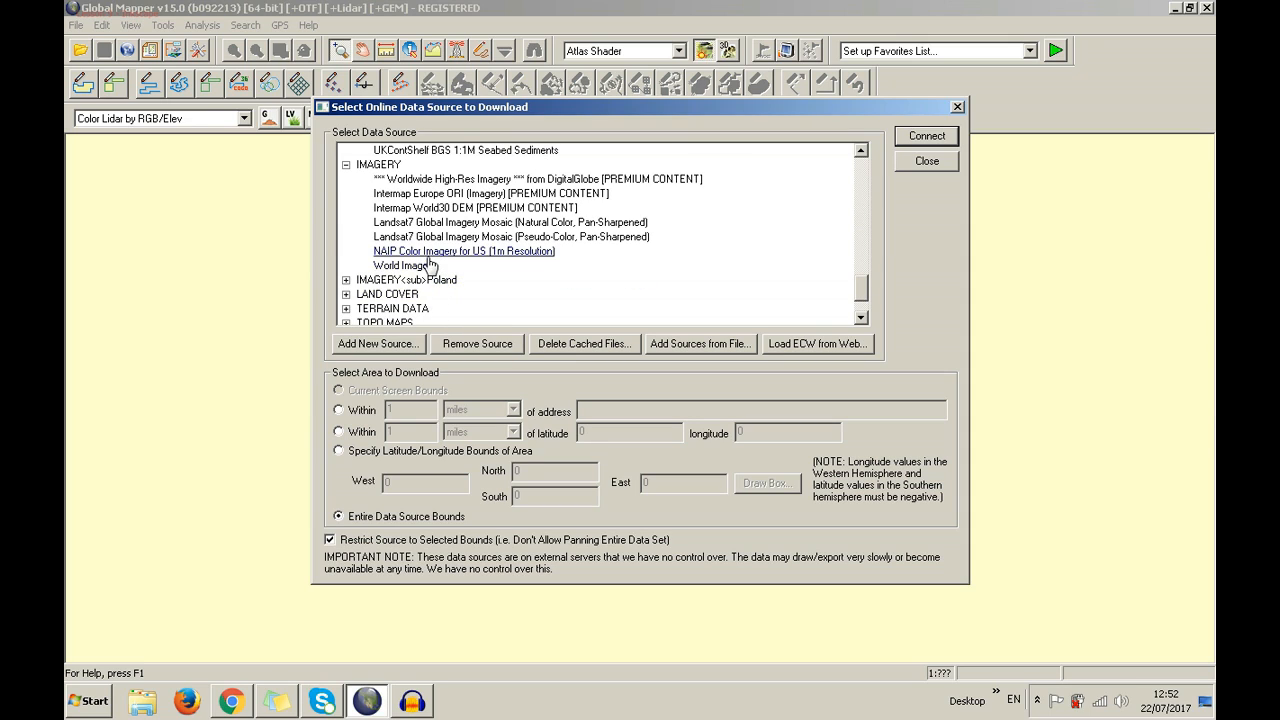
{"action": "left_click", "coordinate": [346, 281]}
{"action": "scroll", "coordinate": [348, 272], "scroll_direction": "down", "scroll_amount": 1}
{"action": "left_click", "coordinate": [346, 266]}
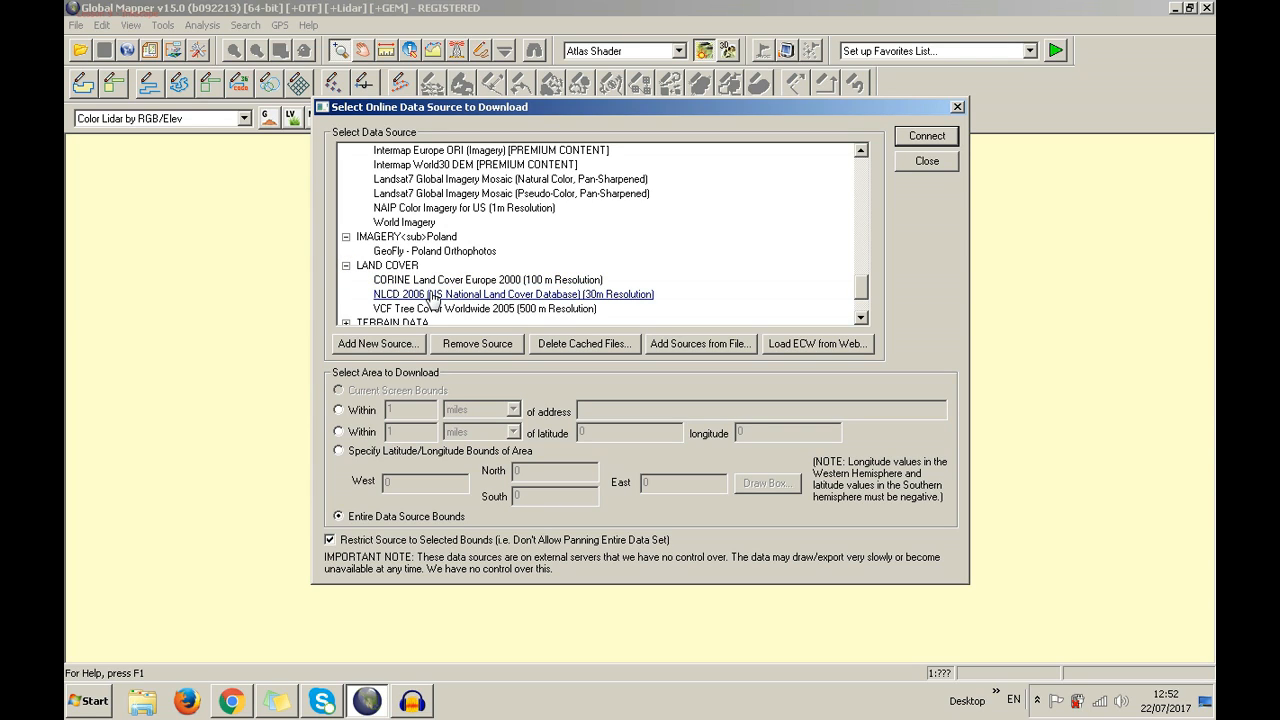
{"action": "scroll", "coordinate": [435, 305], "scroll_direction": "down", "scroll_amount": 1}
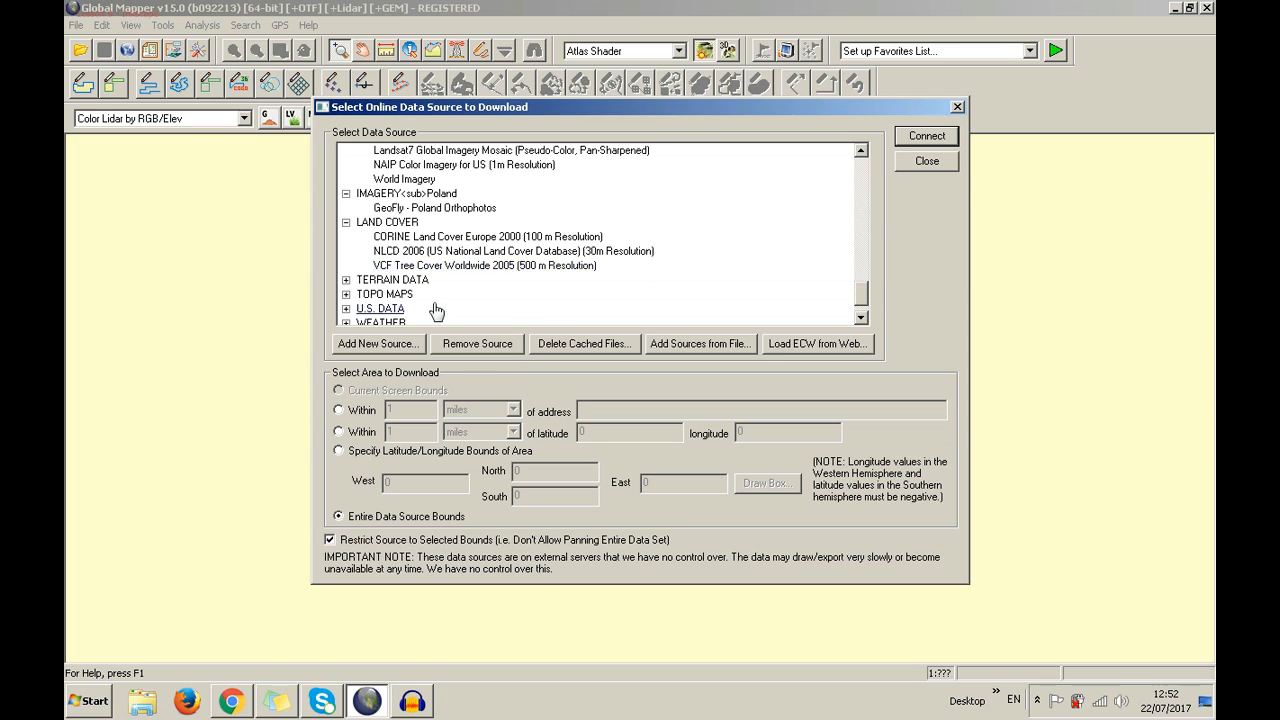
{"action": "left_click", "coordinate": [347, 281]}
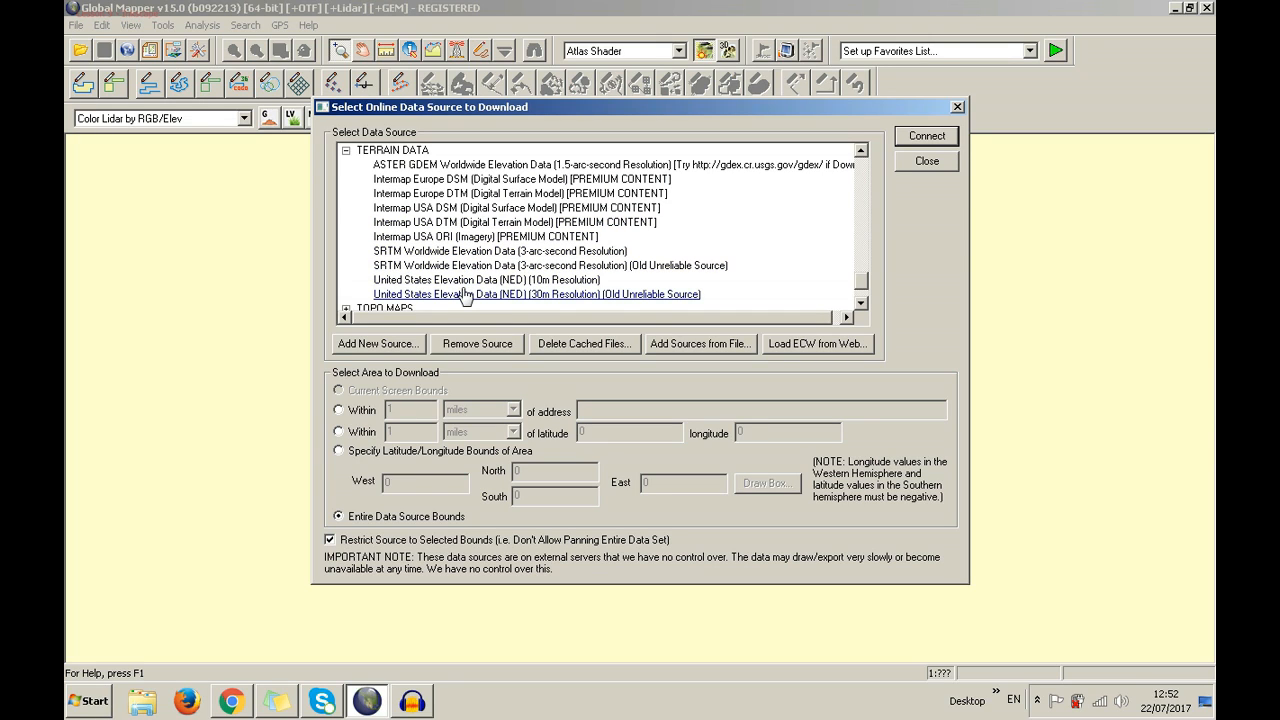
Expand the TOPO MAPS, U.S. DATA, WEATHER and WORLDWIDE DATA source categories
{"action": "scroll", "coordinate": [463, 296], "scroll_direction": "down", "scroll_amount": 1}
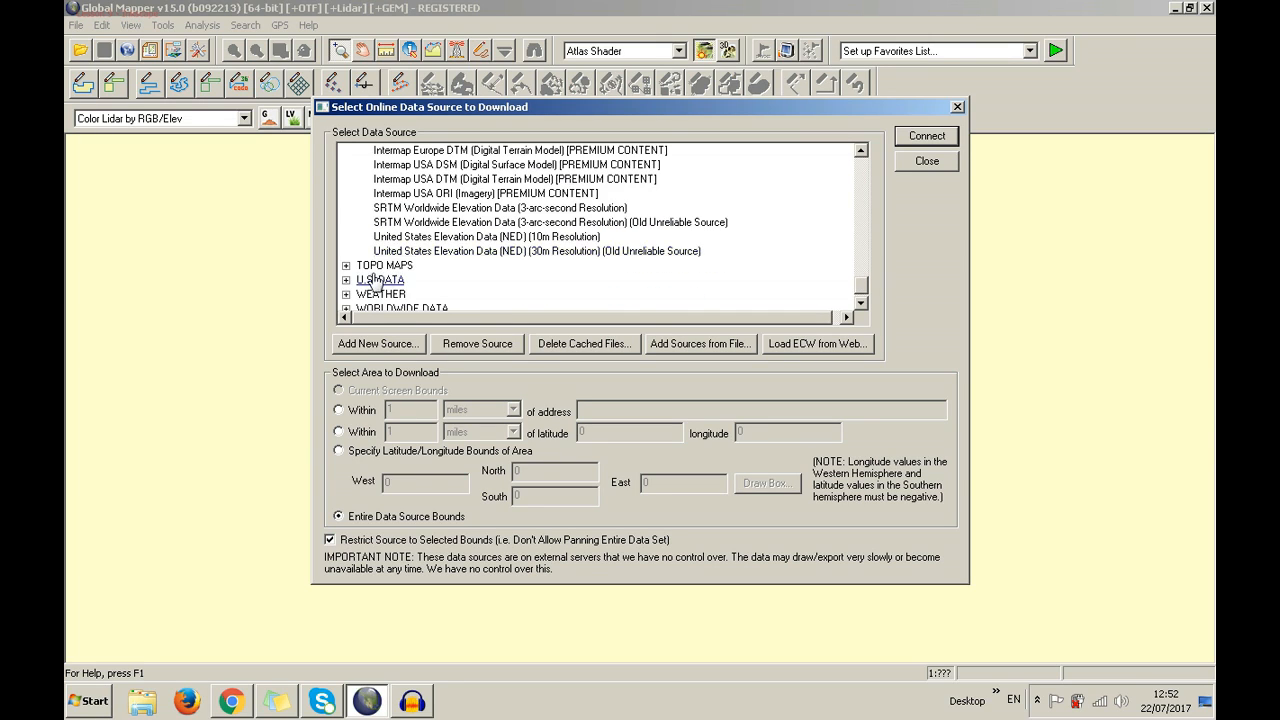
{"action": "left_click", "coordinate": [346, 290]}
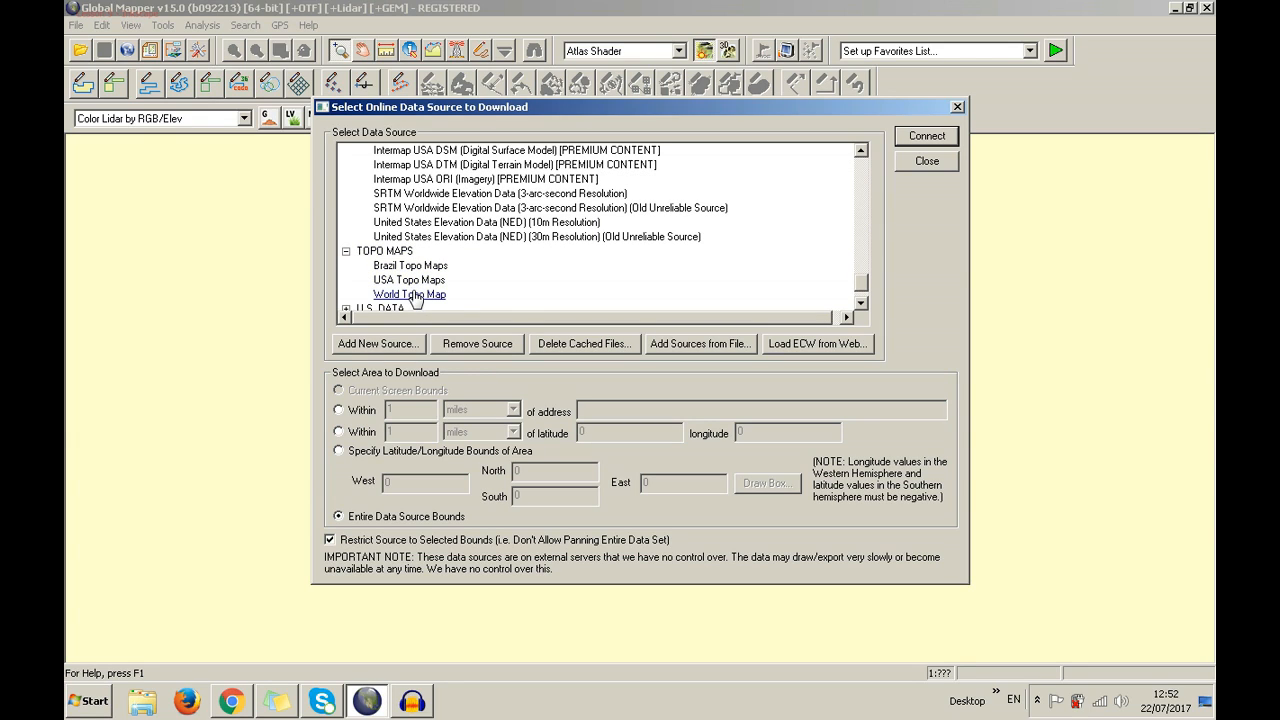
{"action": "scroll", "coordinate": [414, 298], "scroll_direction": "down", "scroll_amount": 1}
{"action": "left_click", "coordinate": [345, 264]}
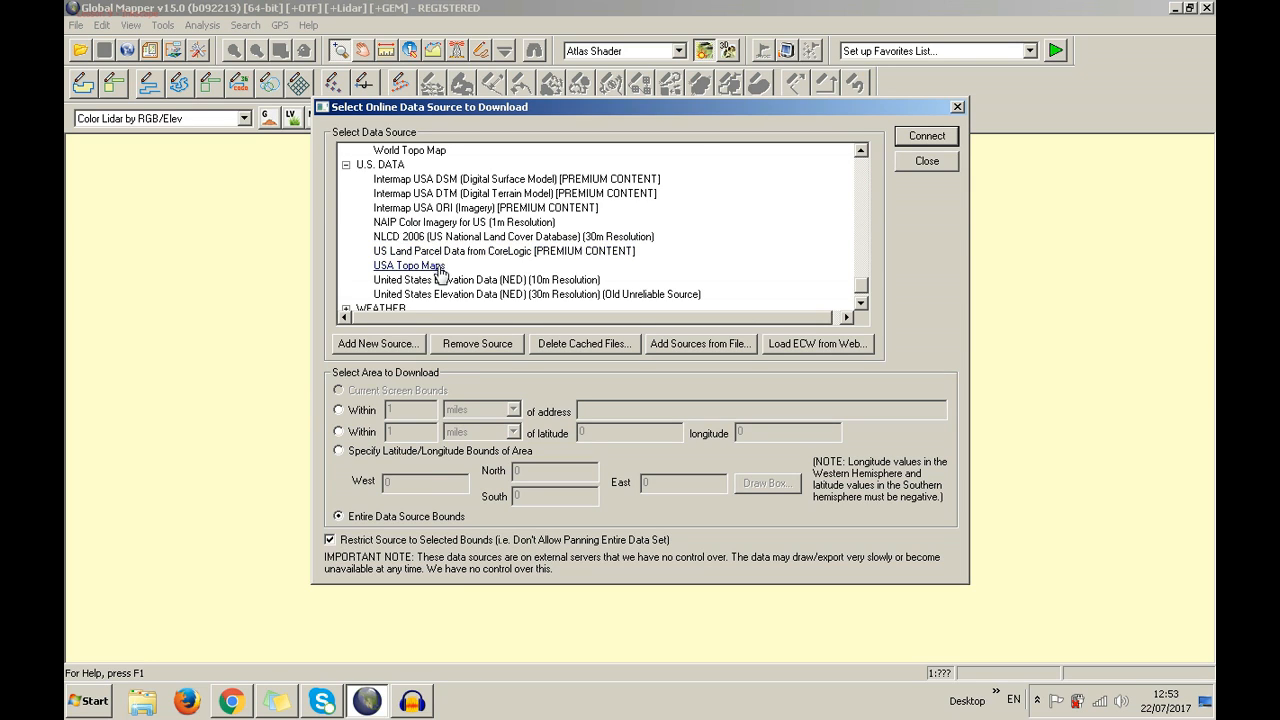
{"action": "scroll", "coordinate": [440, 288], "scroll_direction": "down", "scroll_amount": 1}
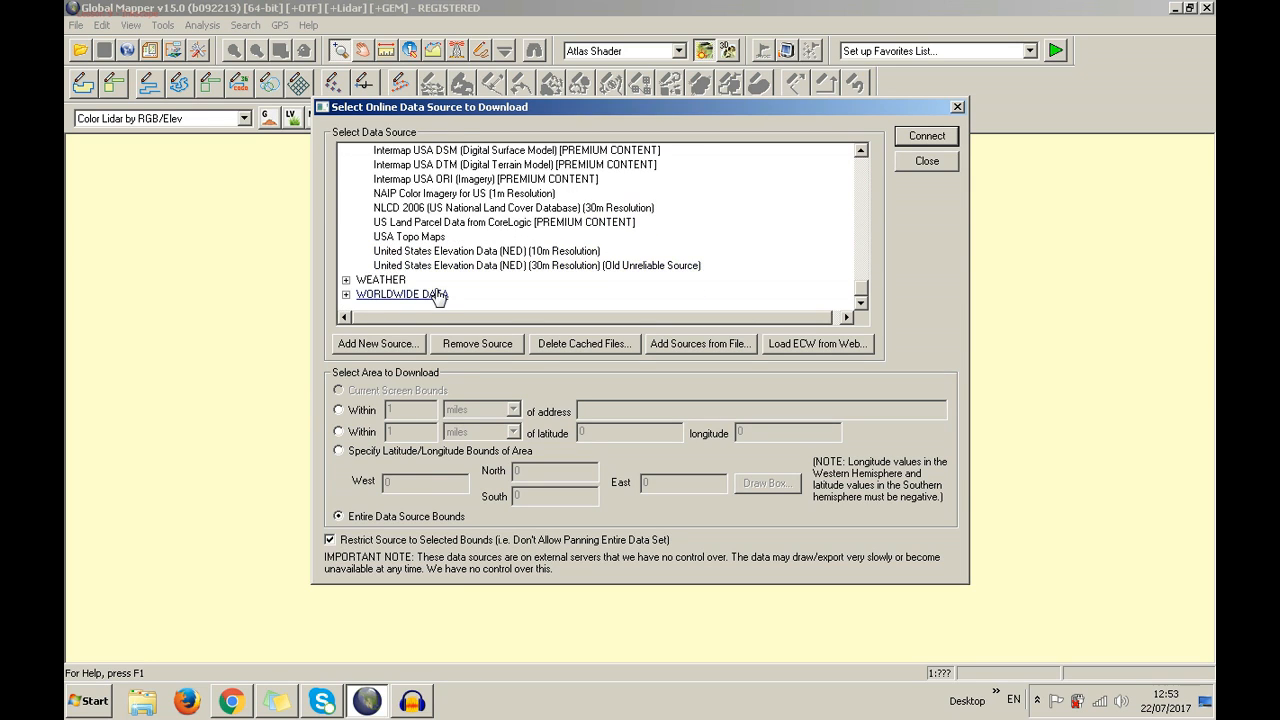
{"action": "left_click", "coordinate": [346, 281]}
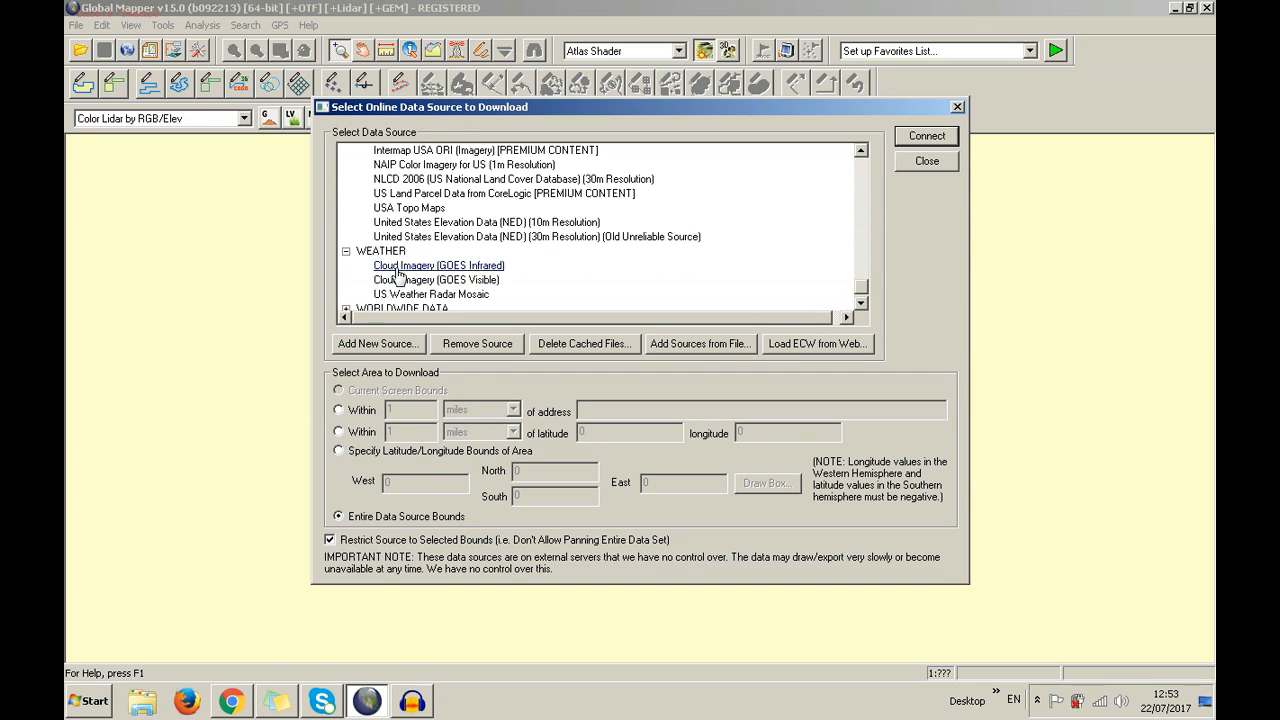
{"action": "scroll", "coordinate": [410, 300], "scroll_direction": "down", "scroll_amount": 1}
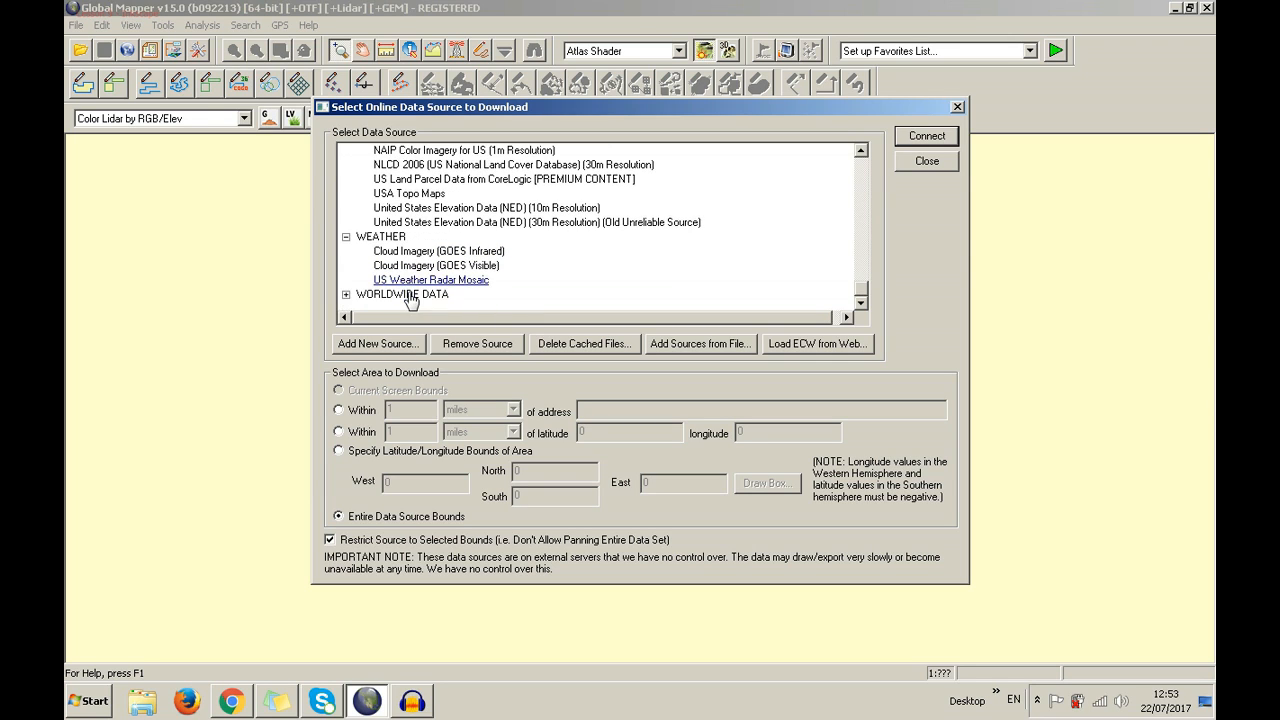
{"action": "left_click", "coordinate": [346, 295]}
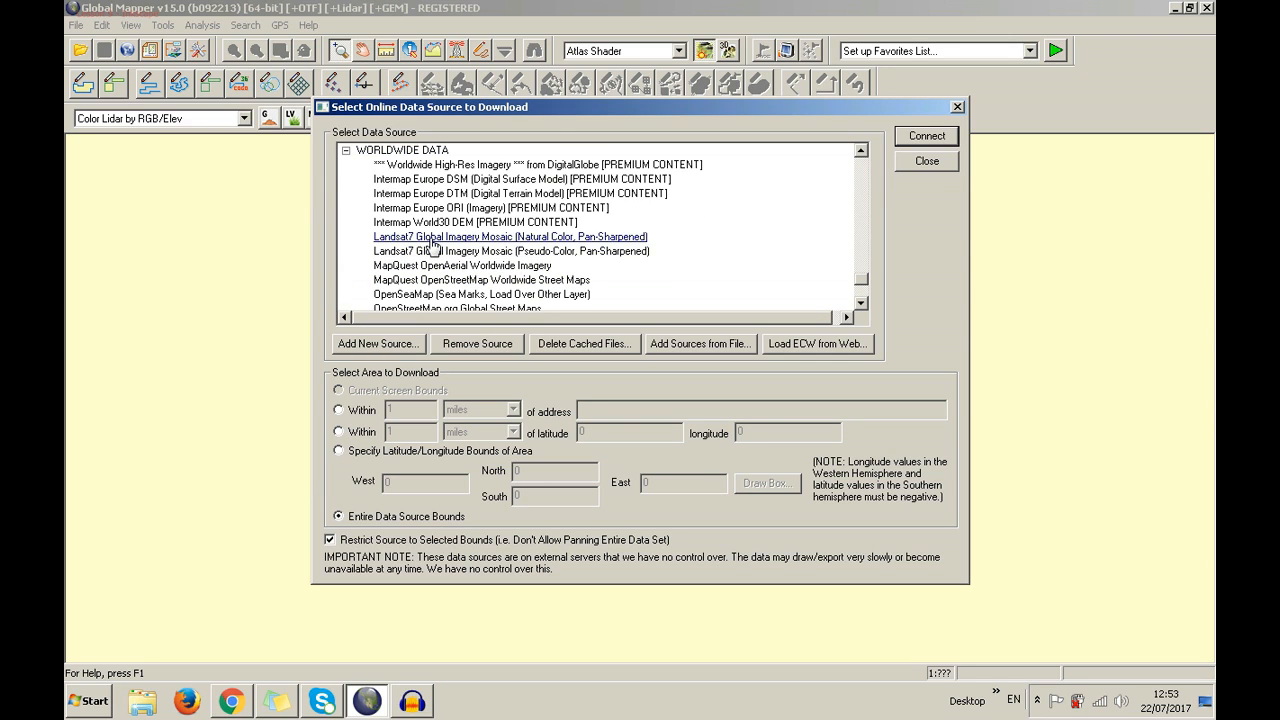
Select SRTM Worldwide Elevation Data (3-arc-second Resolution) as the download source
{"action": "scroll", "coordinate": [432, 250], "scroll_direction": "down", "scroll_amount": 2}
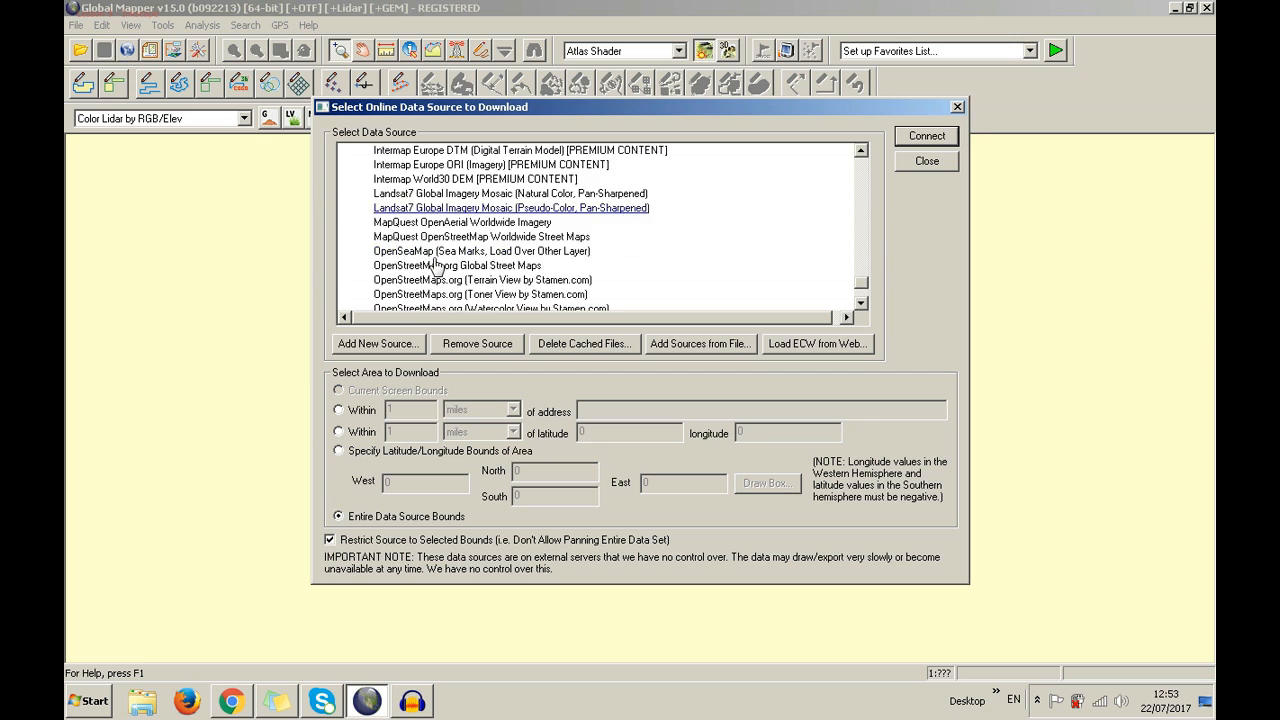
{"action": "scroll", "coordinate": [436, 265], "scroll_direction": "down", "scroll_amount": 1}
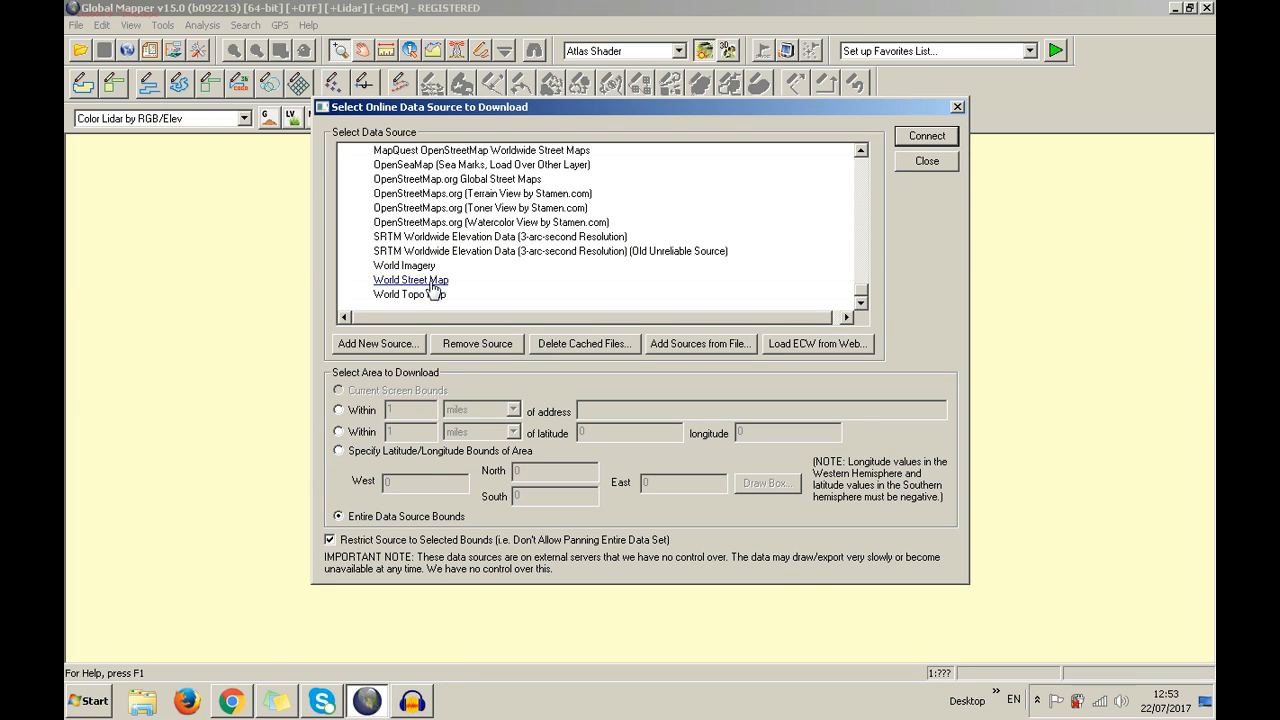
{"action": "left_click", "coordinate": [443, 240]}
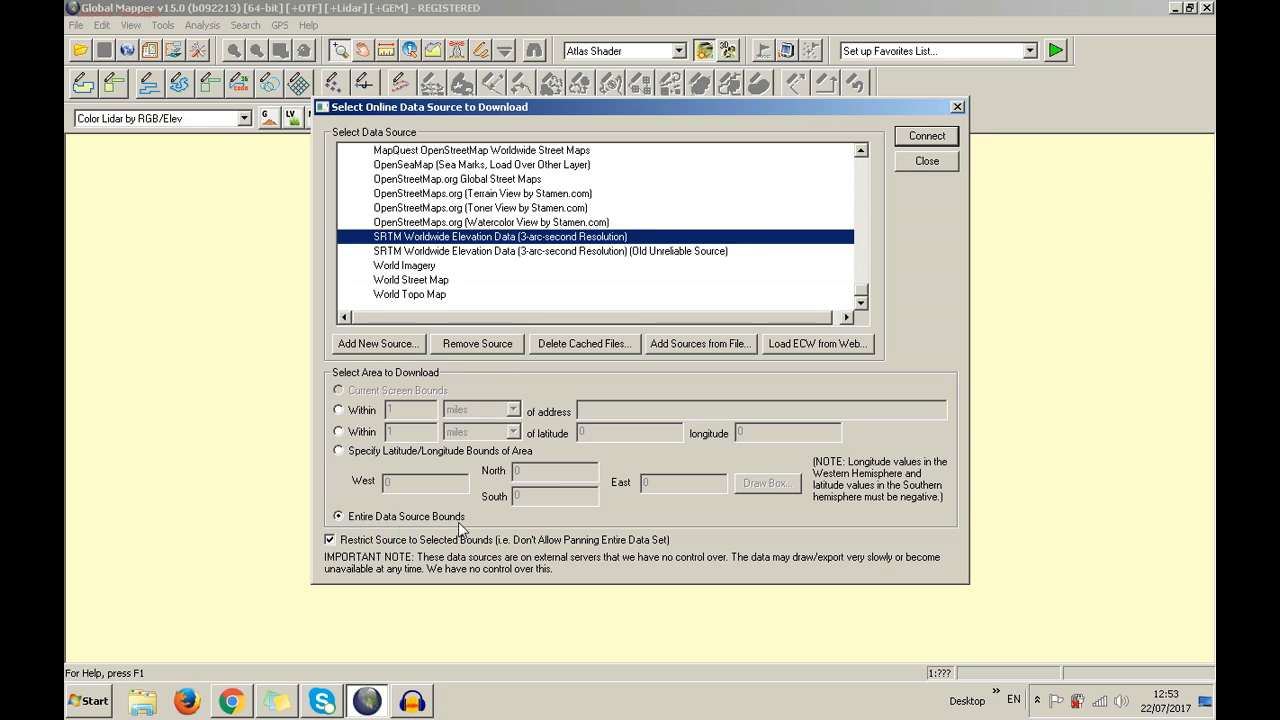
Limit the SRTM download to within 1 kilometer of Cluj-Napoca, Romania, and connect to fetch it
{"action": "left_click", "coordinate": [357, 413]}
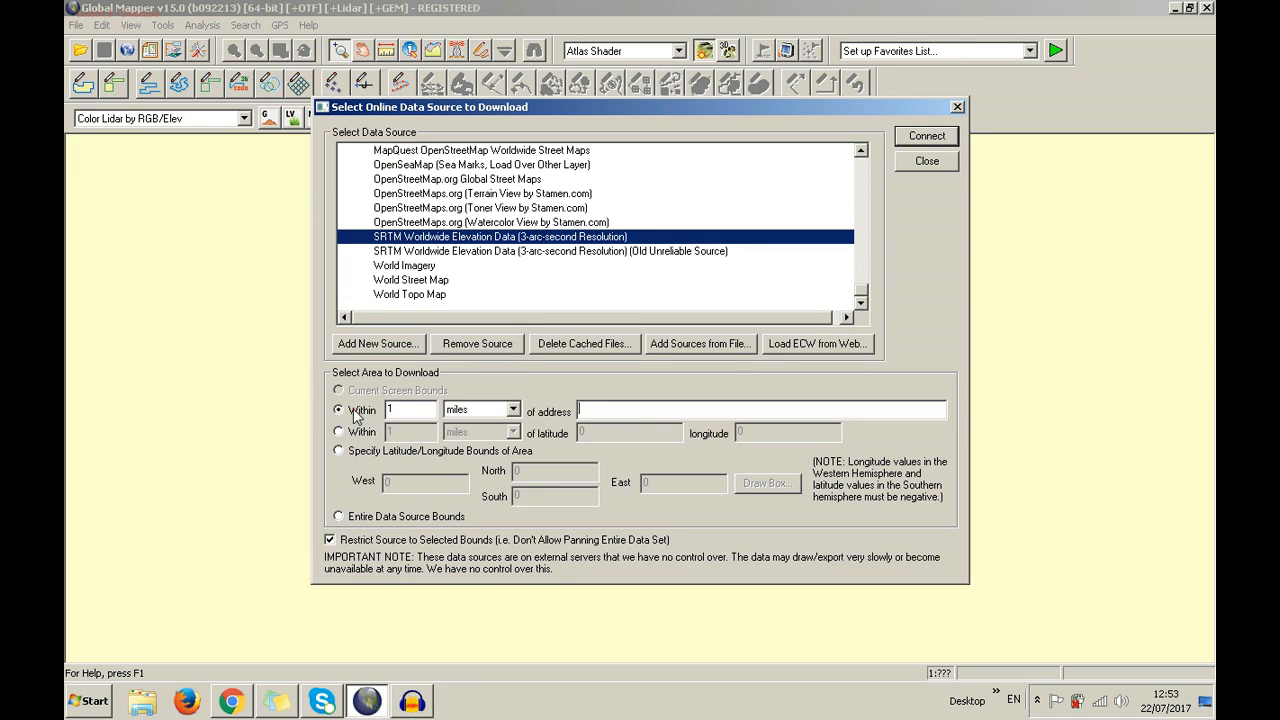
{"action": "left_click", "coordinate": [475, 418]}
{"action": "left_click", "coordinate": [476, 444]}
{"action": "left_click", "coordinate": [583, 410]}
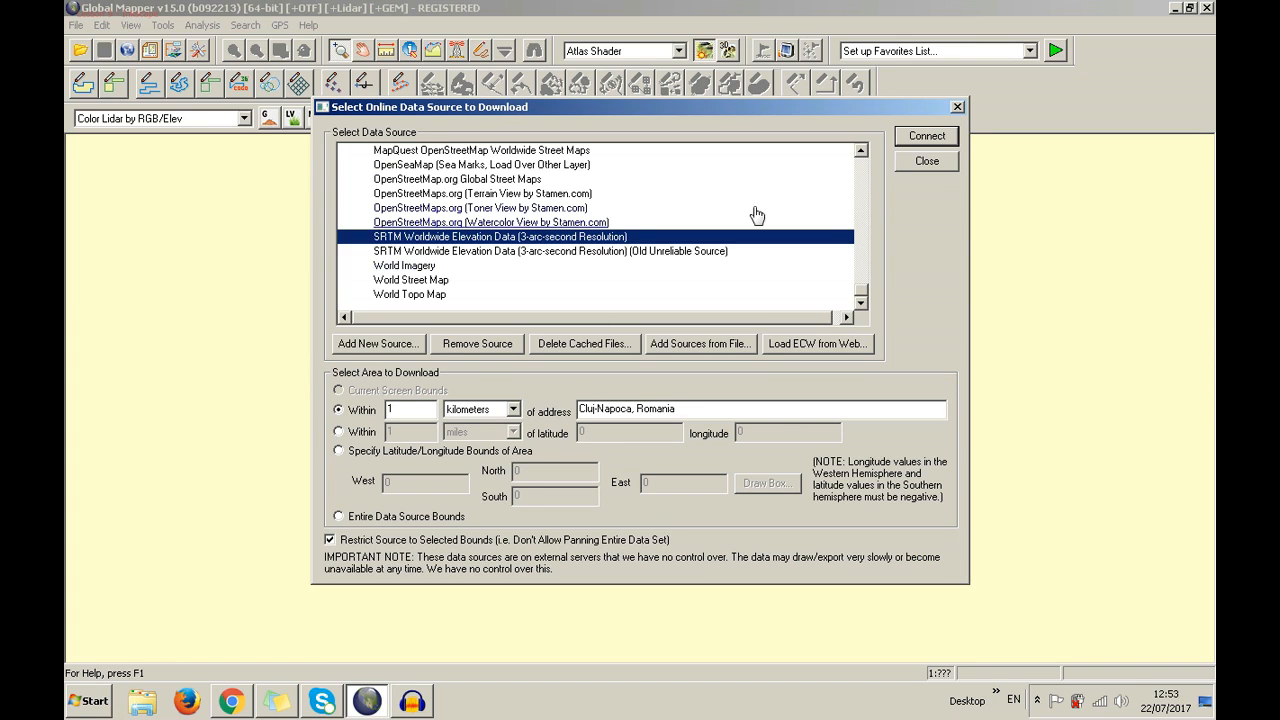
{"action": "left_click", "coordinate": [927, 137]}
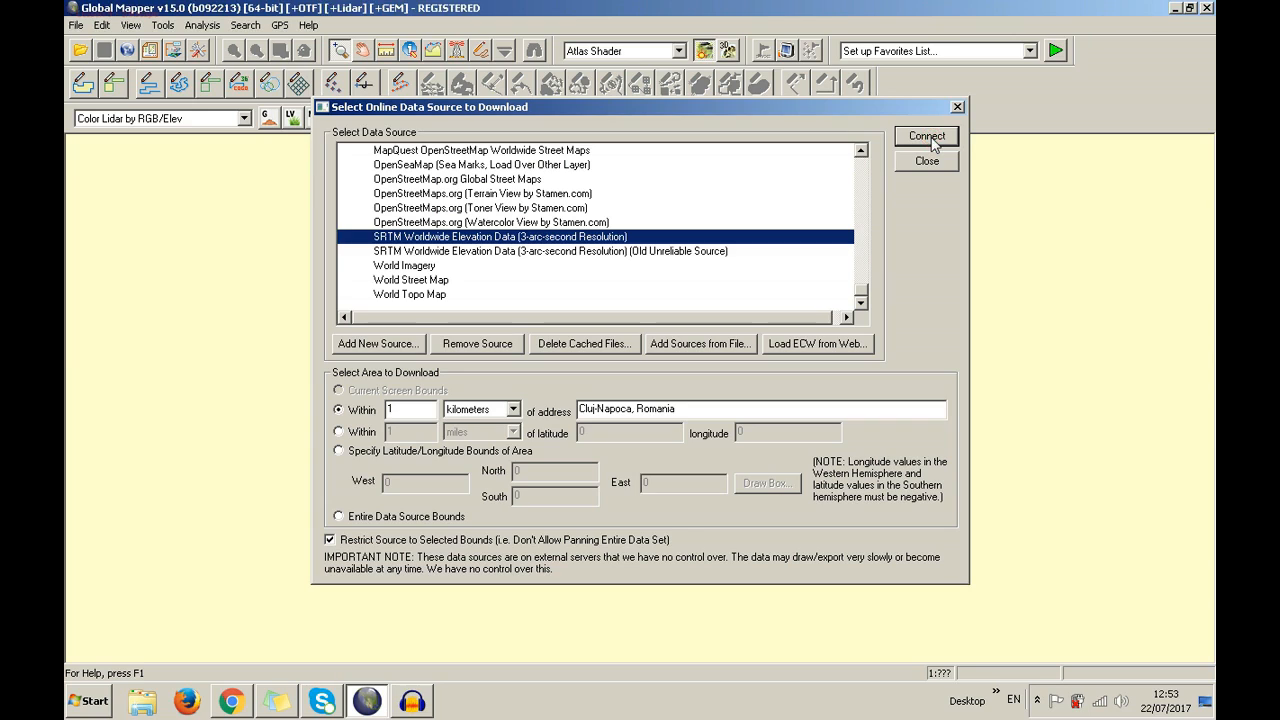
{"action": "left_click", "coordinate": [927, 137]}
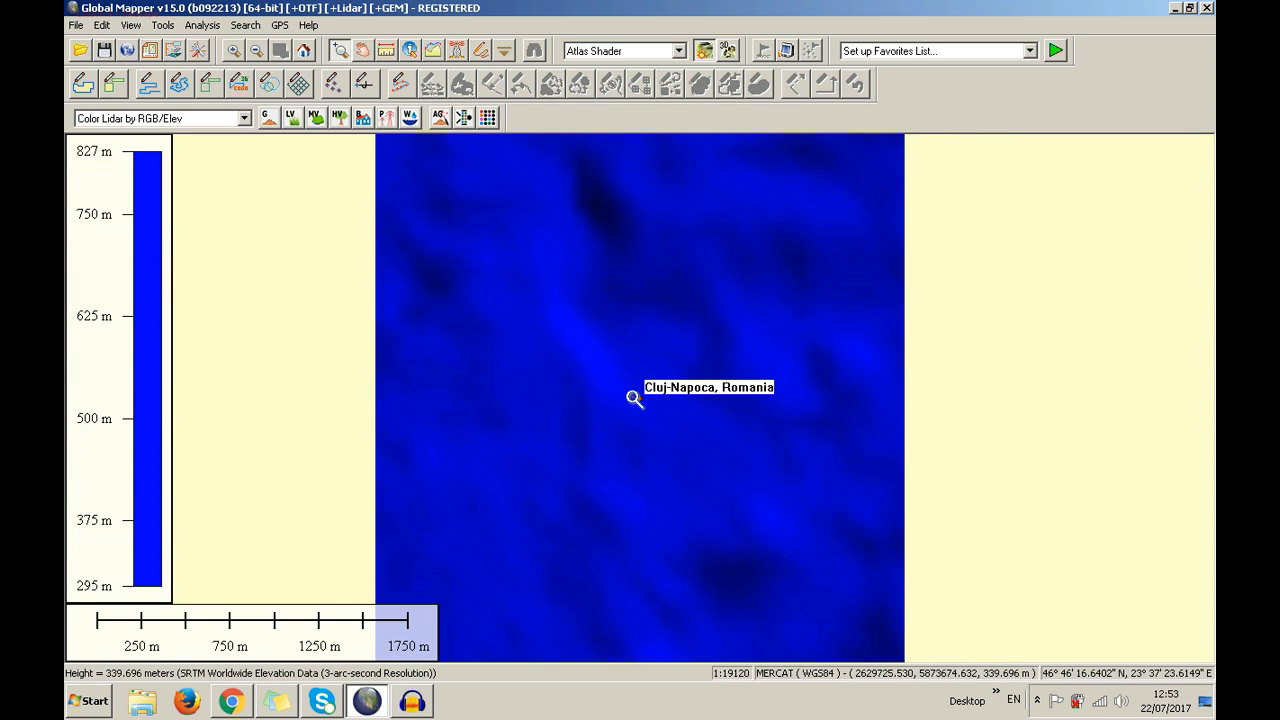
Zoom out to see the whole SRTM tile around Cluj-Napoca with its 295–827 m legend
{"action": "scroll", "coordinate": [634, 398], "scroll_direction": "down", "scroll_amount": 2}
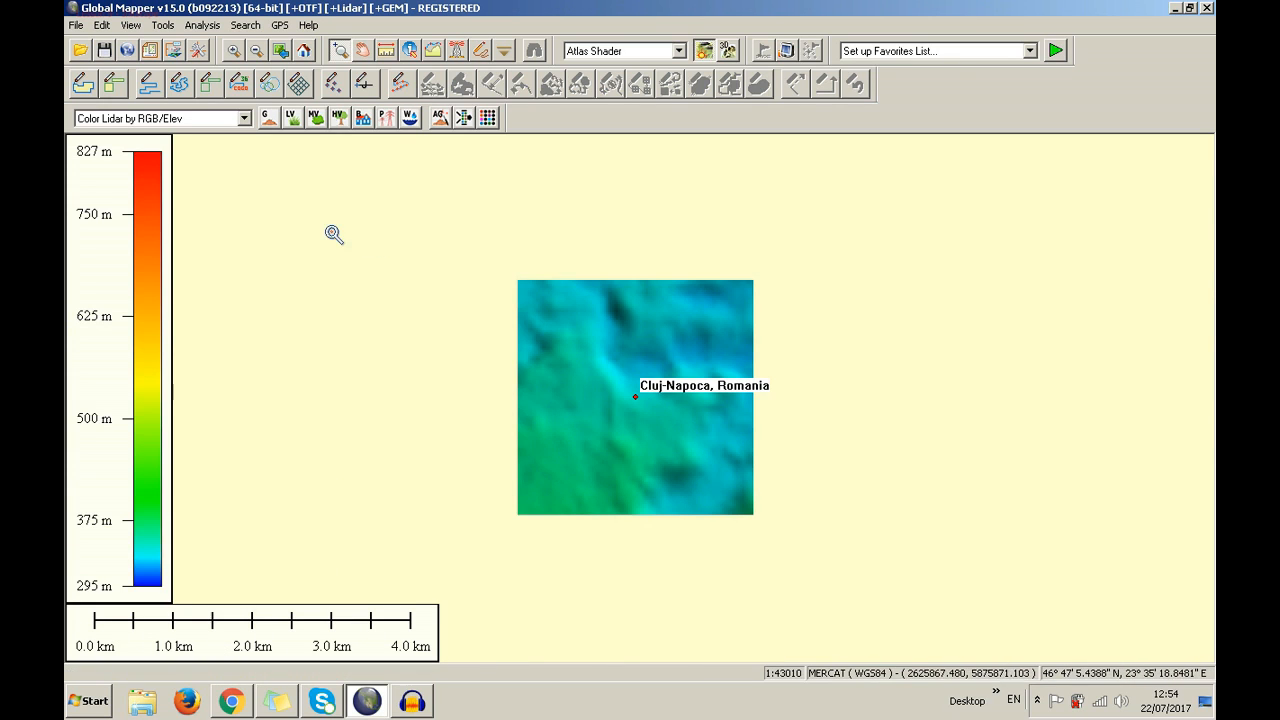
Browse to the D:\Date\england-latest-free.shp folder in the Open dialog
{"action": "left_click", "coordinate": [80, 51]}
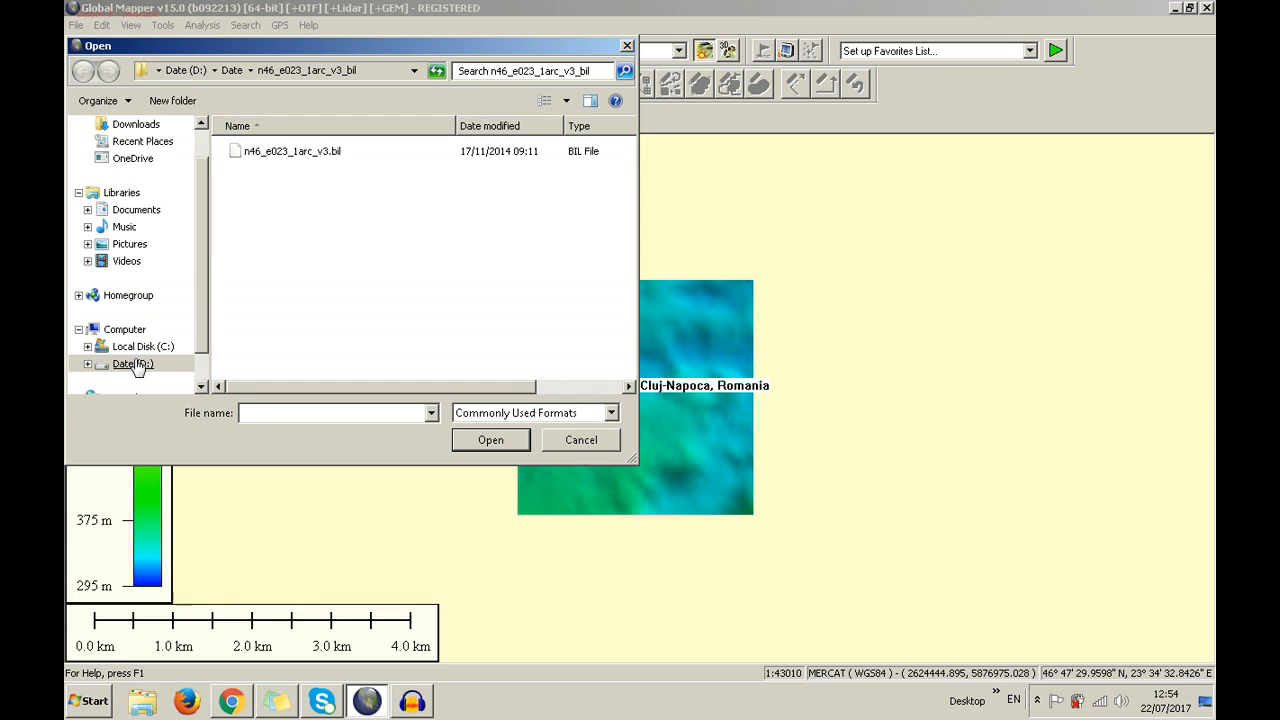
{"action": "left_click", "coordinate": [133, 364]}
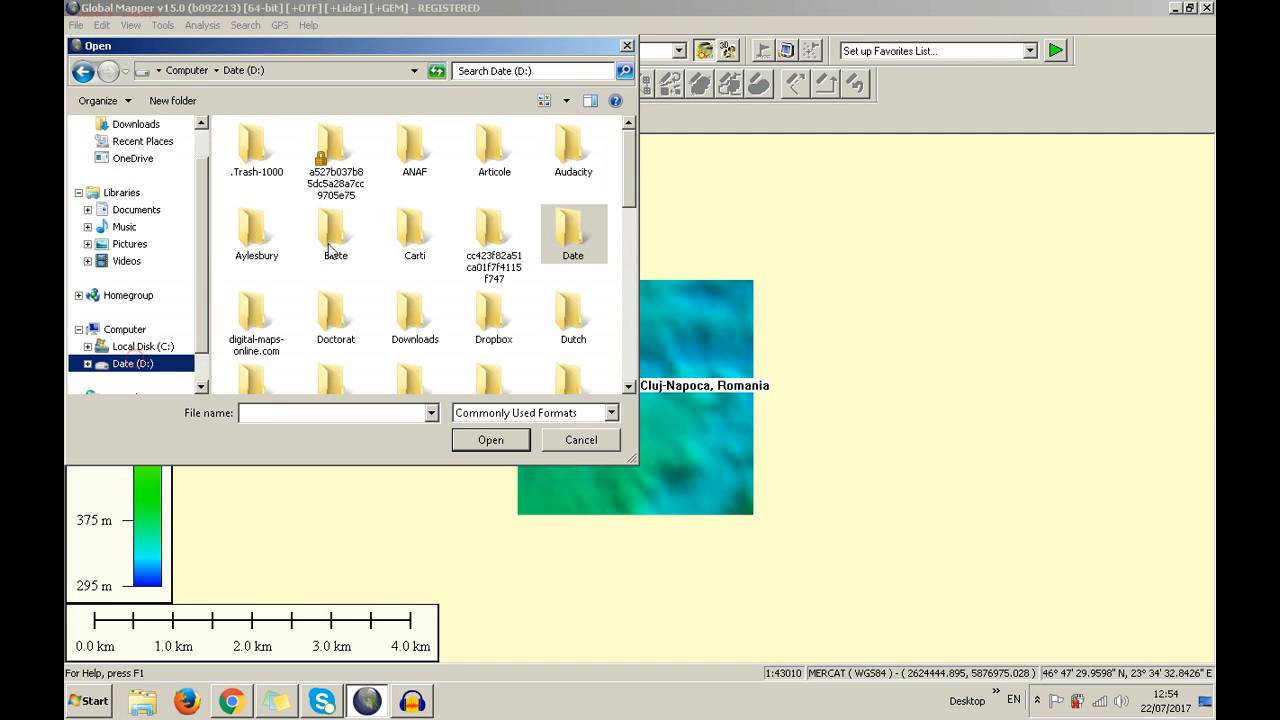
{"action": "left_click", "coordinate": [416, 240]}
{"action": "double_click", "coordinate": [562, 230]}
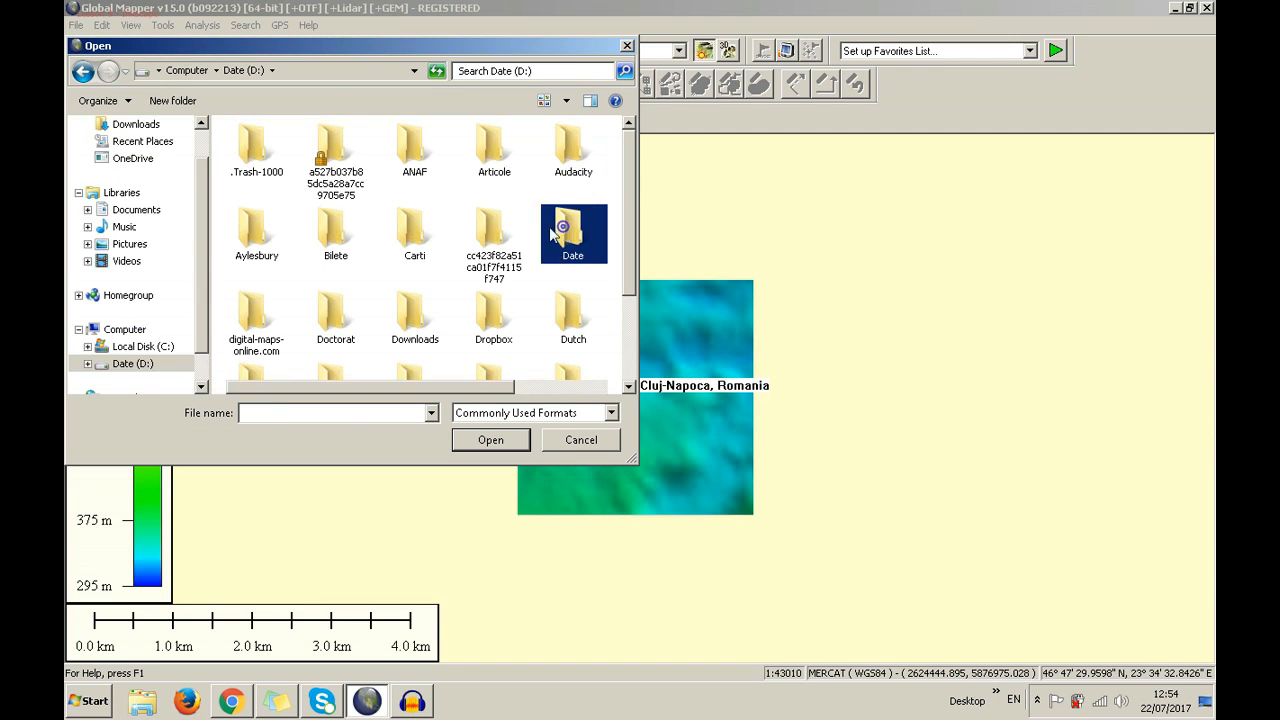
{"action": "scroll", "coordinate": [390, 248], "scroll_direction": "down", "scroll_amount": 2}
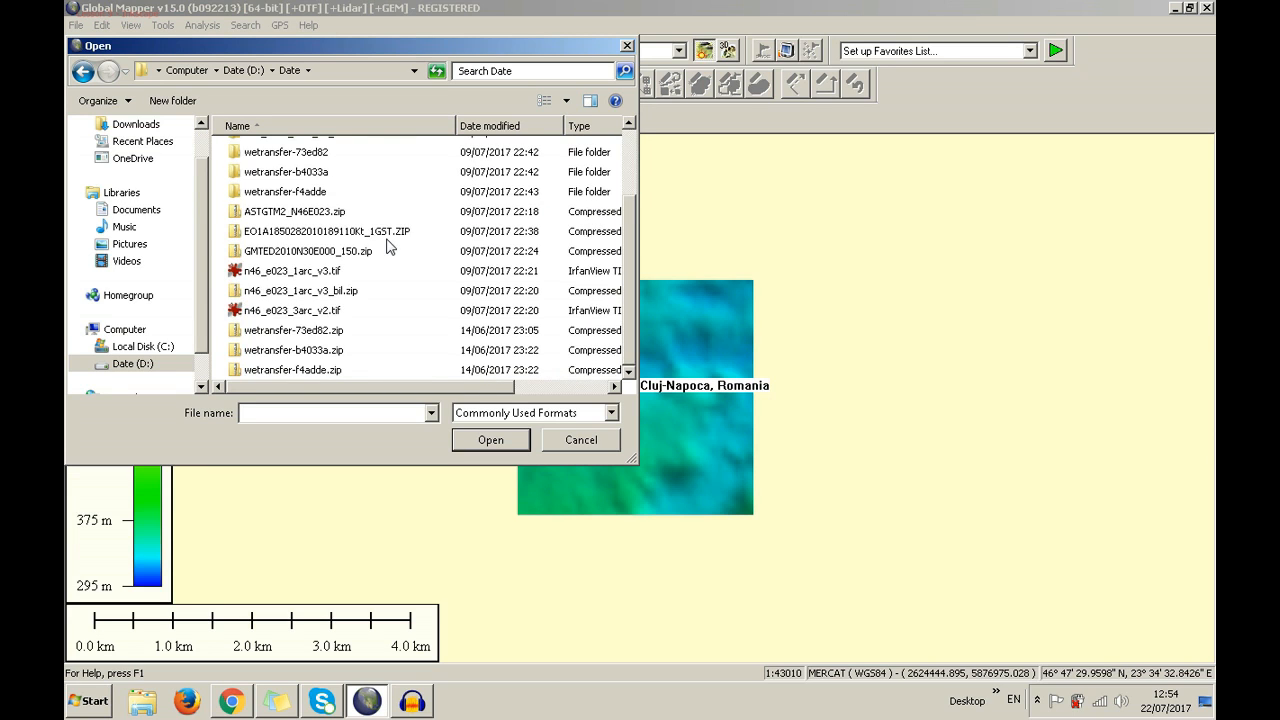
{"action": "scroll", "coordinate": [390, 248], "scroll_direction": "up", "scroll_amount": 2}
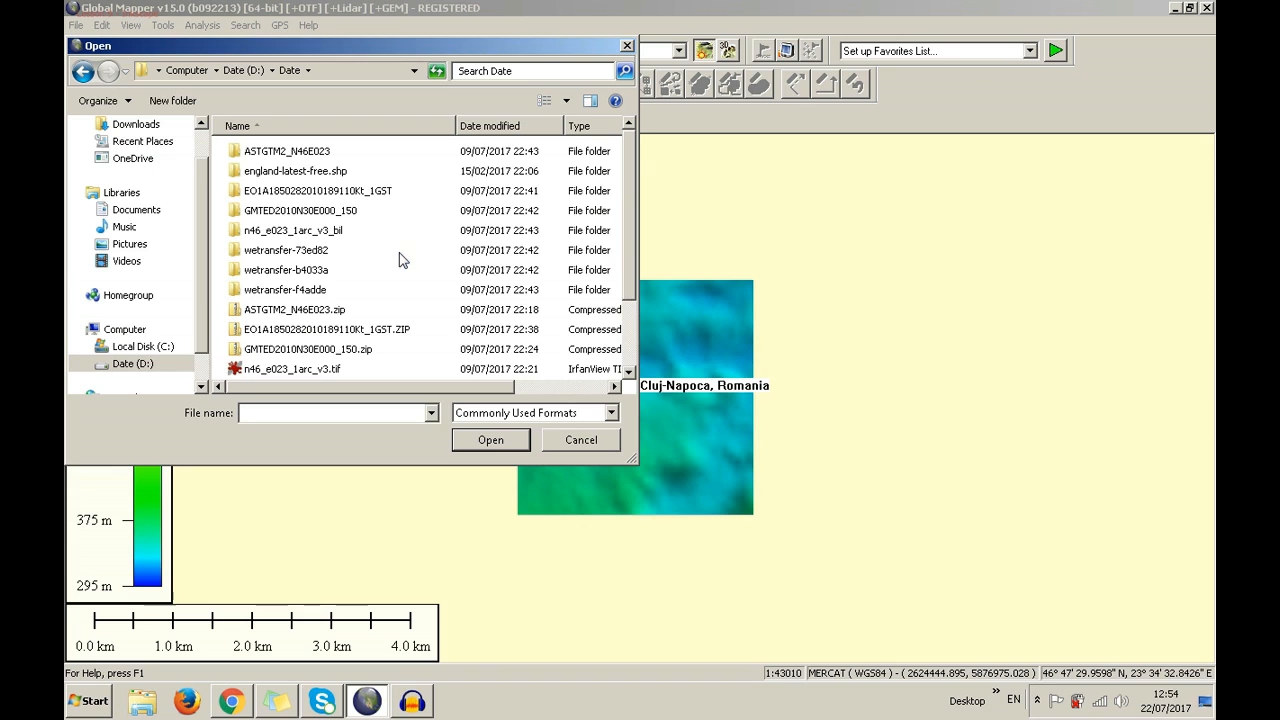
{"action": "double_click", "coordinate": [362, 172]}
{"action": "scroll", "coordinate": [366, 252], "scroll_direction": "down", "scroll_amount": 2}
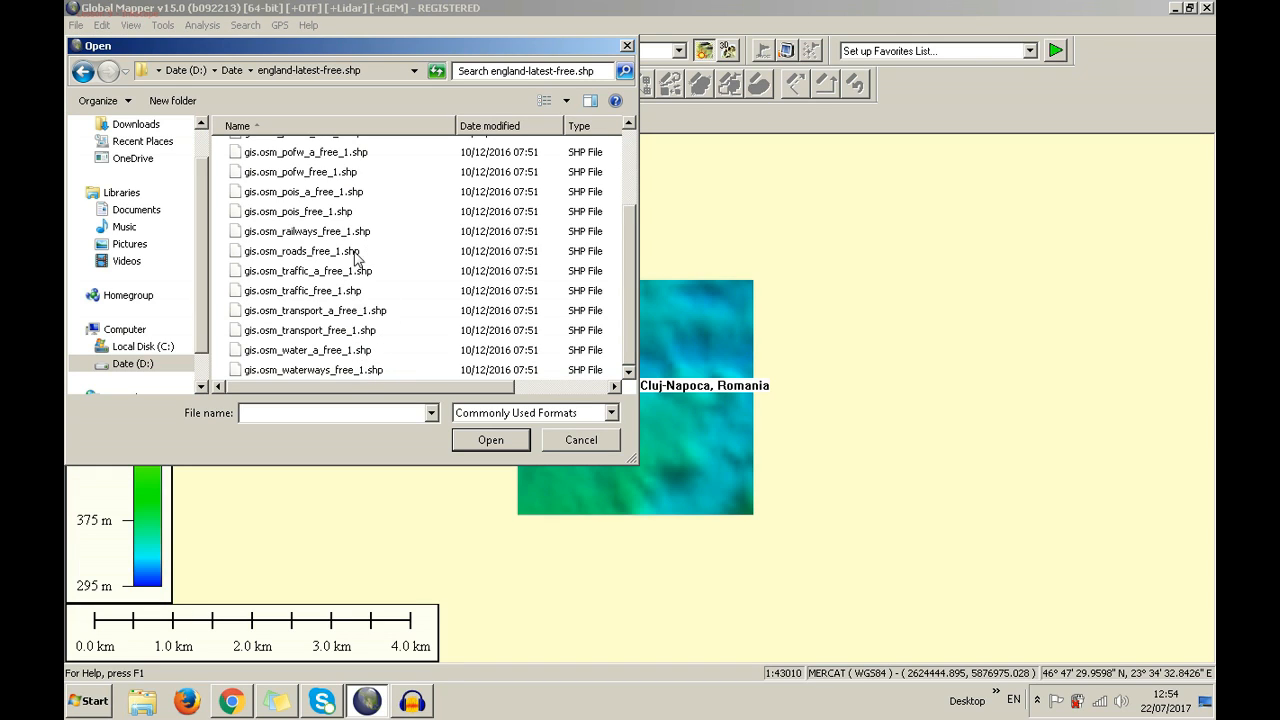
{"action": "scroll", "coordinate": [355, 255], "scroll_direction": "up", "scroll_amount": 2}
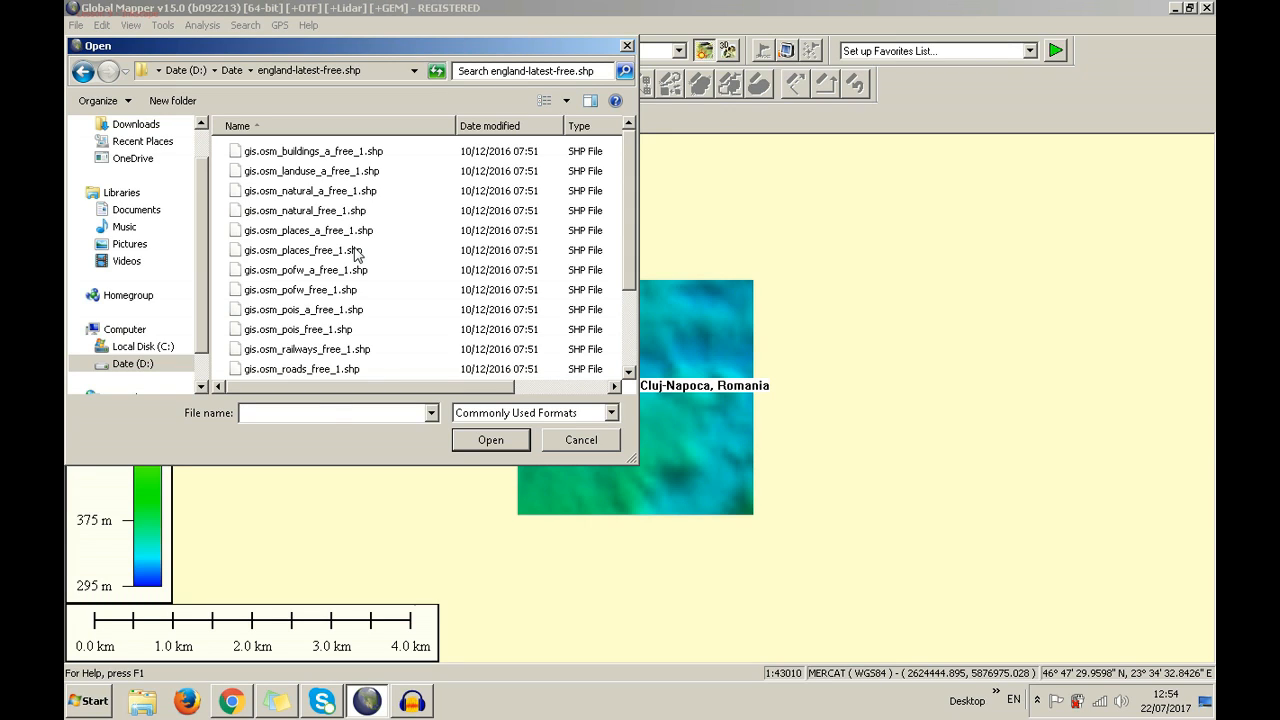
Load gis.osm_places_free_1.shp and gis.osm_pois_free_1.shp together
{"action": "left_click", "coordinate": [355, 252]}
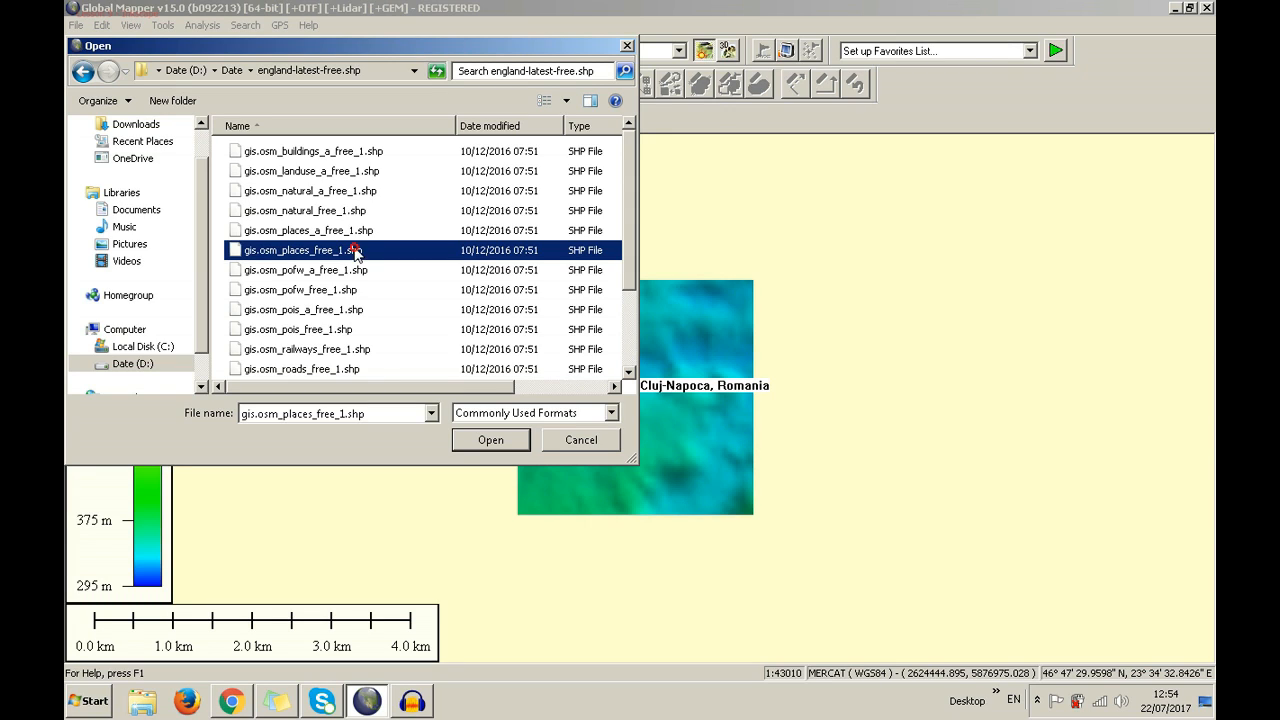
{"action": "left_click", "coordinate": [362, 331], "text": "ctrl"}
{"action": "left_click", "coordinate": [463, 443]}
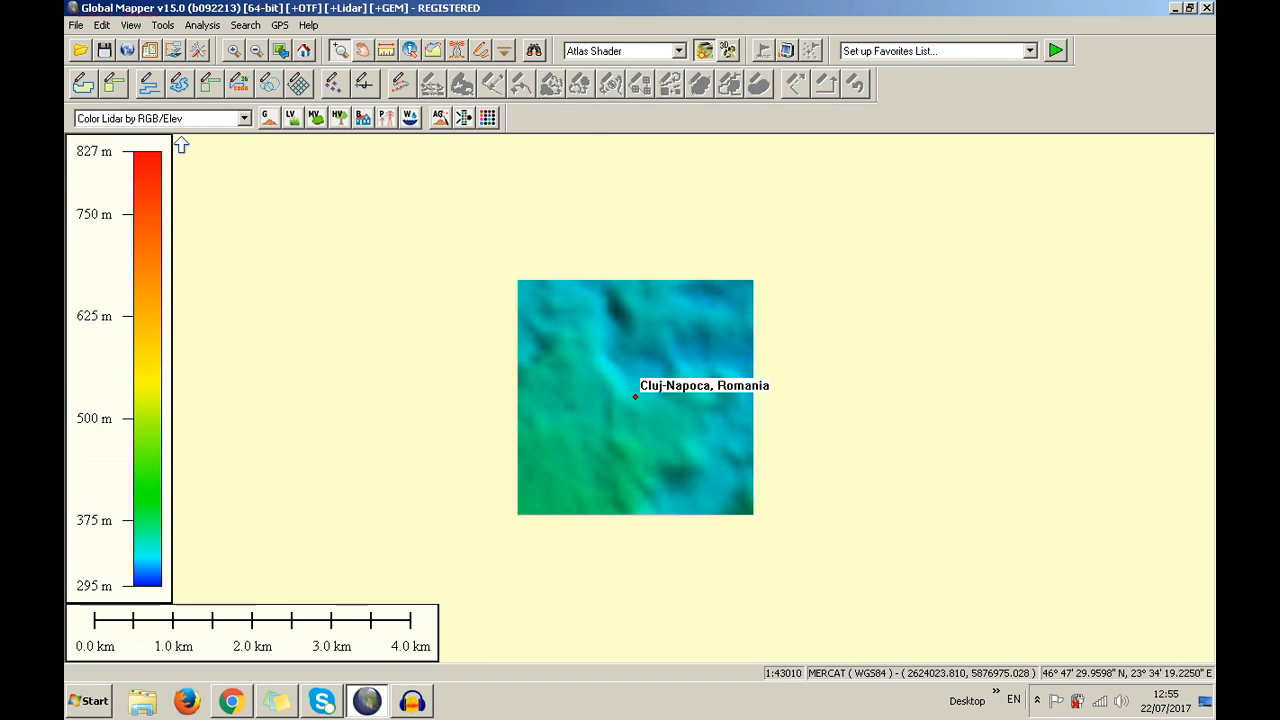
Open the Overlay Control Center, then view and close the pois layer's Vector Options
{"action": "left_click", "coordinate": [175, 52]}
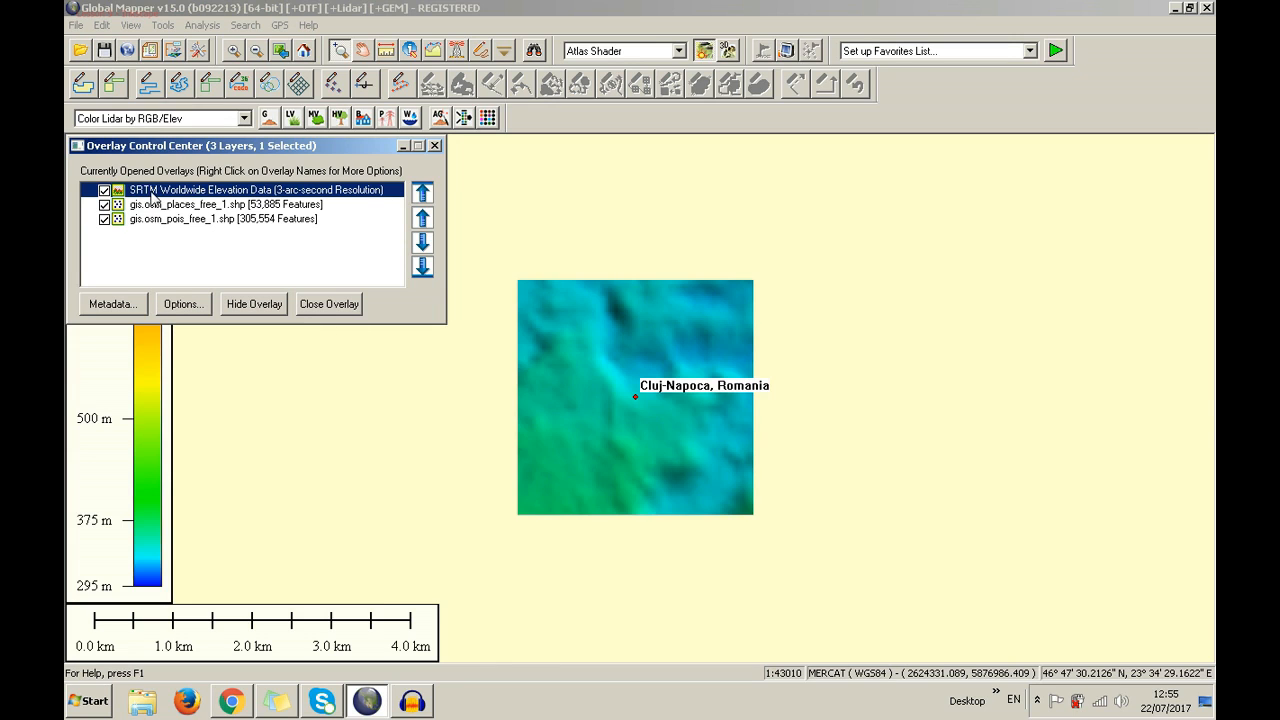
{"action": "double_click", "coordinate": [165, 220]}
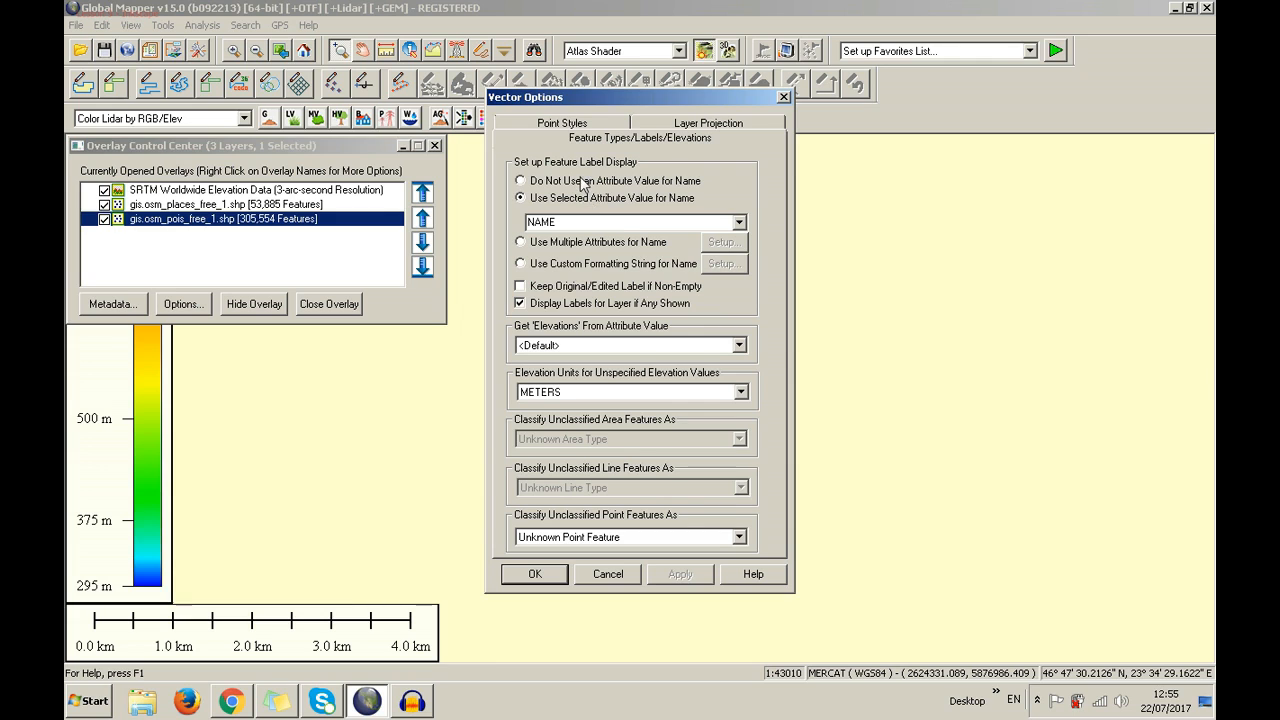
{"action": "left_click", "coordinate": [783, 99]}
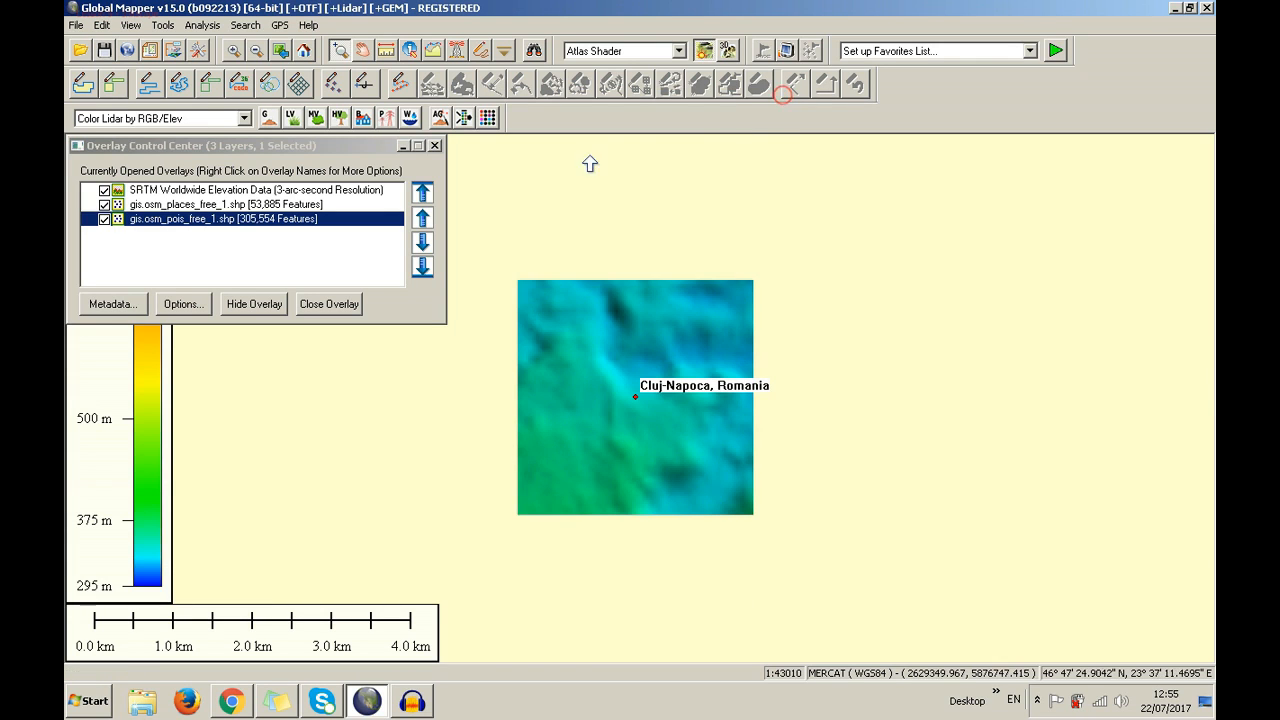
Zoom the map to the full extent of the gis.osm_places_free_1.shp layer
{"action": "right_click", "coordinate": [238, 205]}
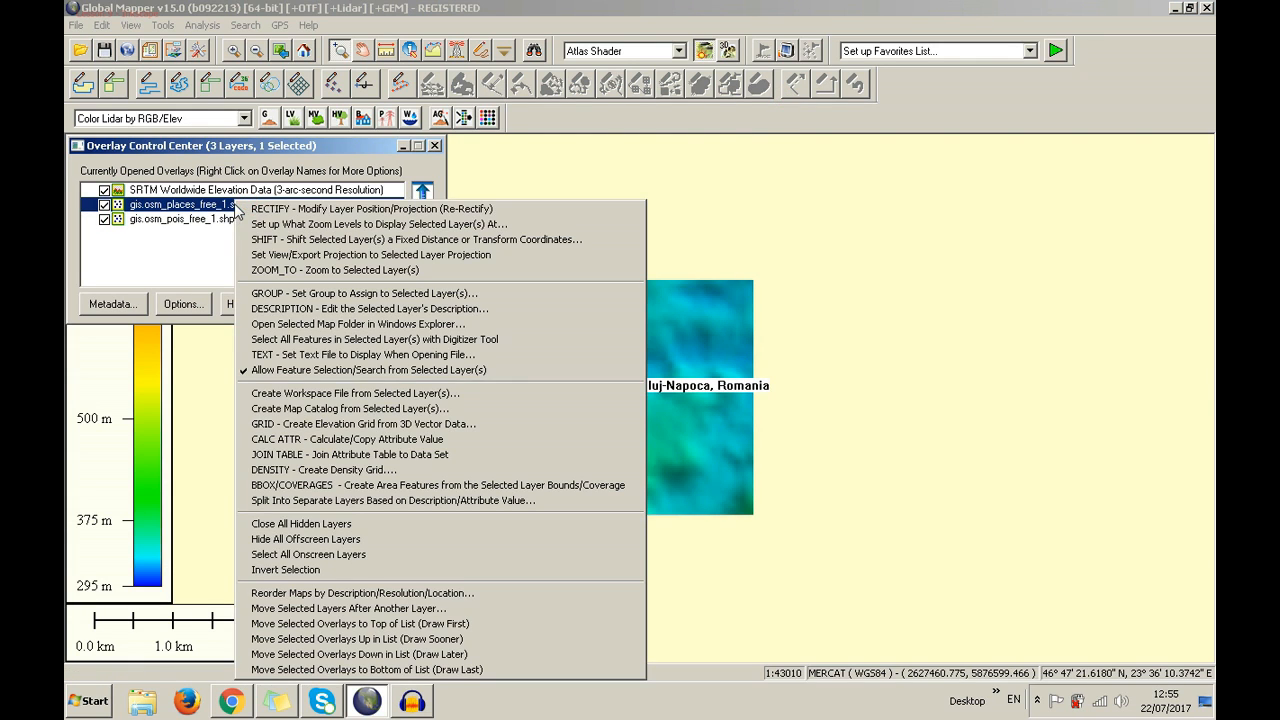
{"action": "left_click", "coordinate": [288, 270]}
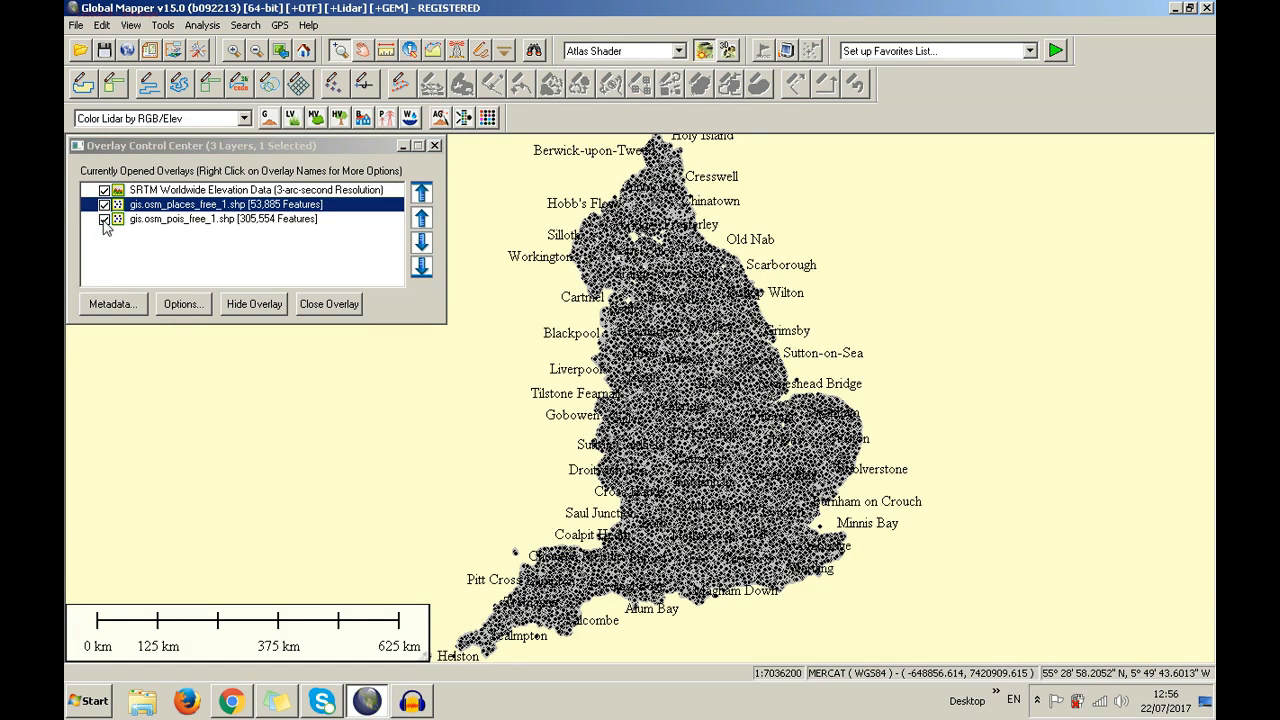
Uncheck gis.osm_pois_free_1.shp in the Overlay Control Center
{"action": "left_click", "coordinate": [104, 219]}
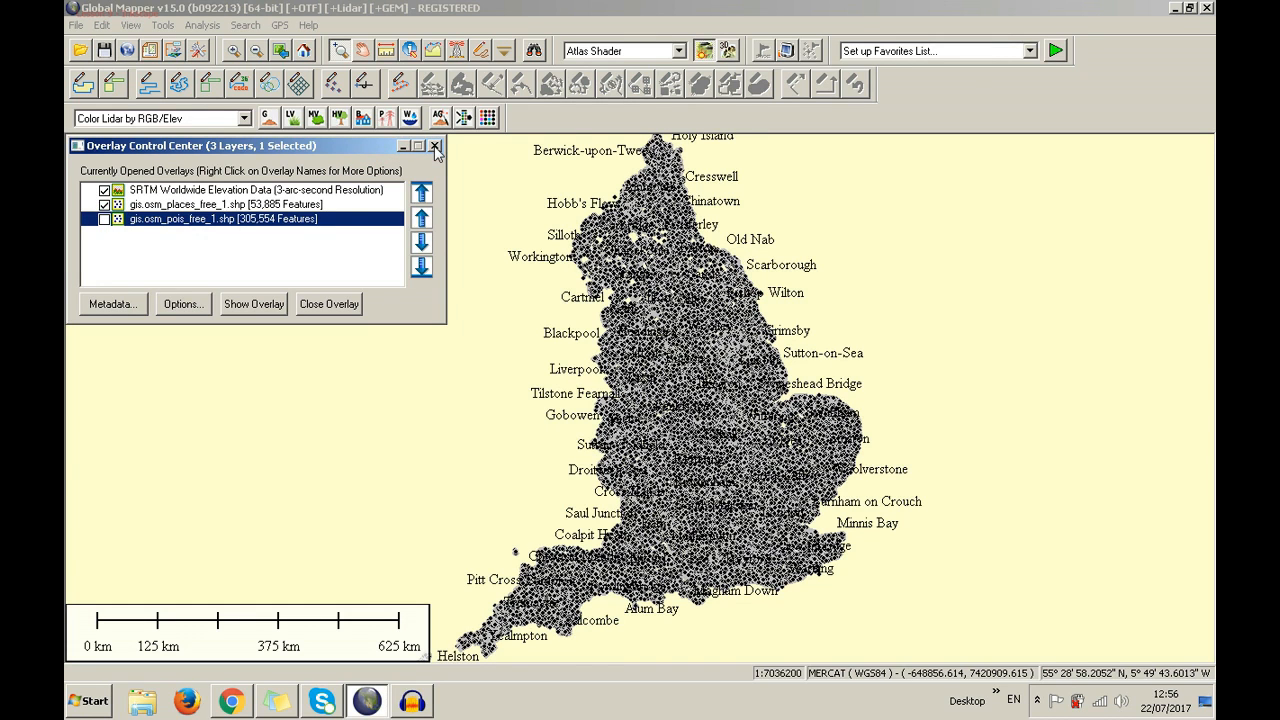
{"action": "right_click", "coordinate": [289, 206]}
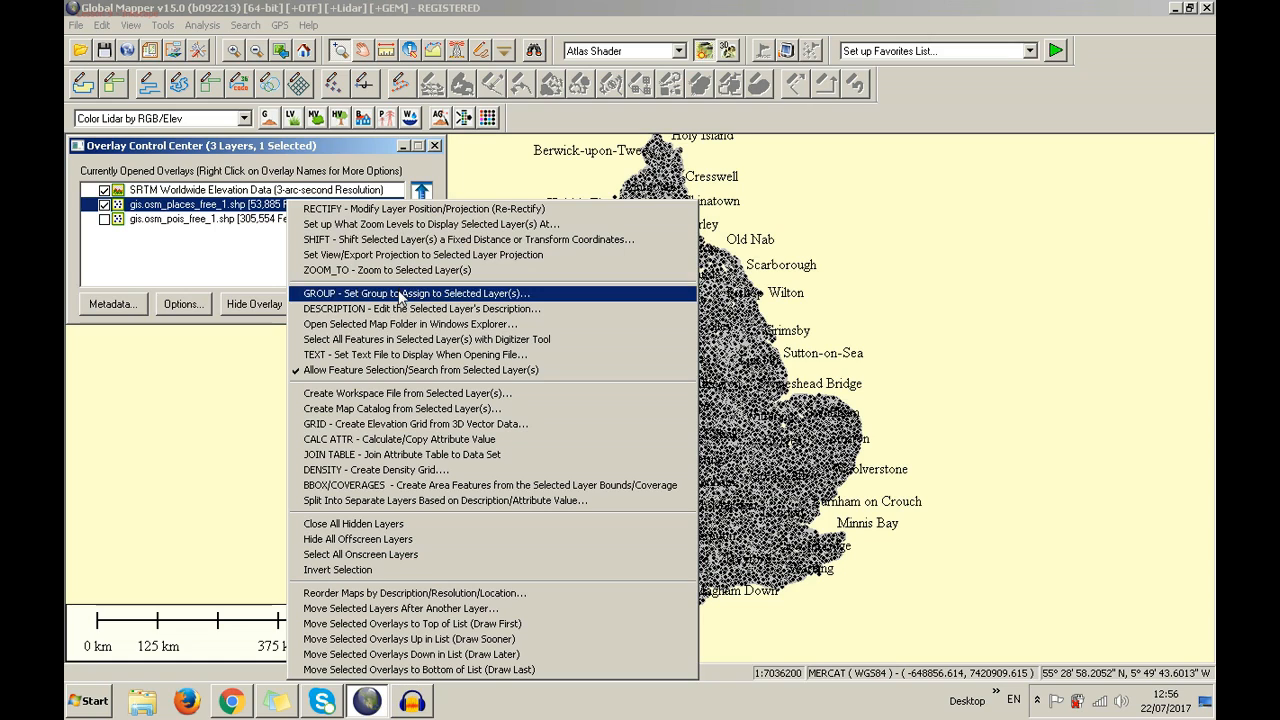
{"action": "left_click", "coordinate": [380, 224]}
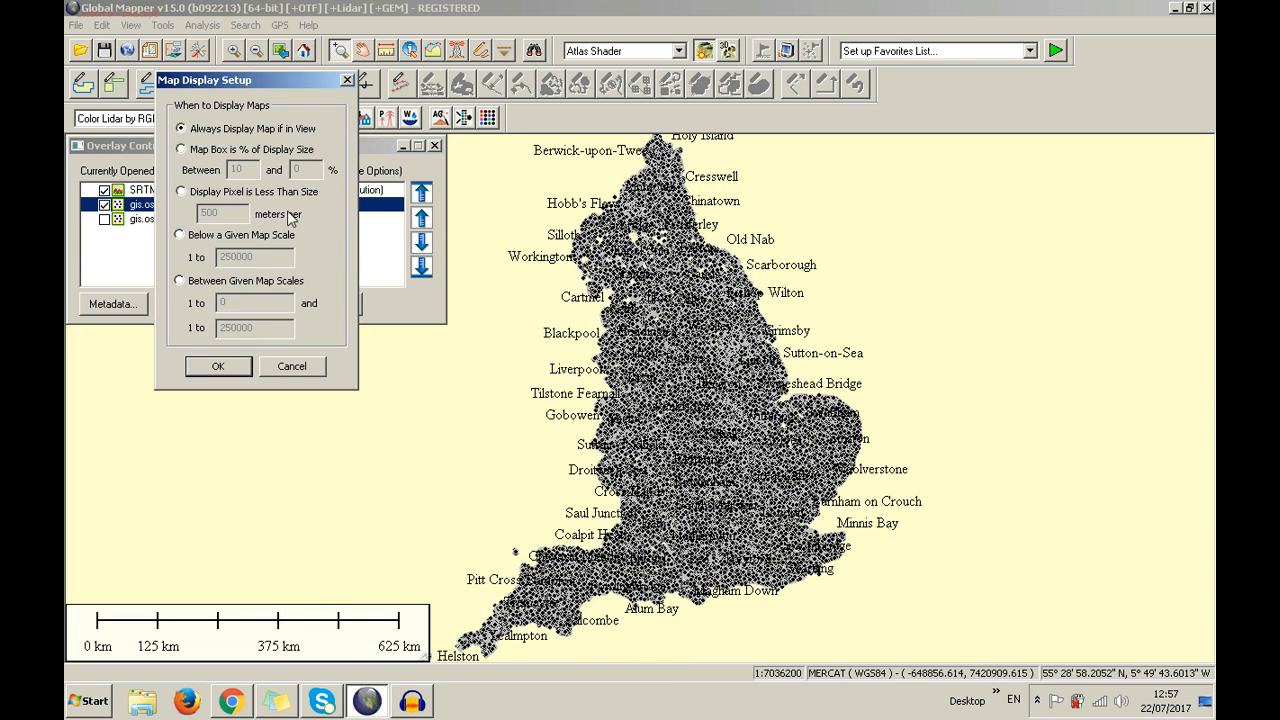
{"action": "left_click", "coordinate": [347, 80]}
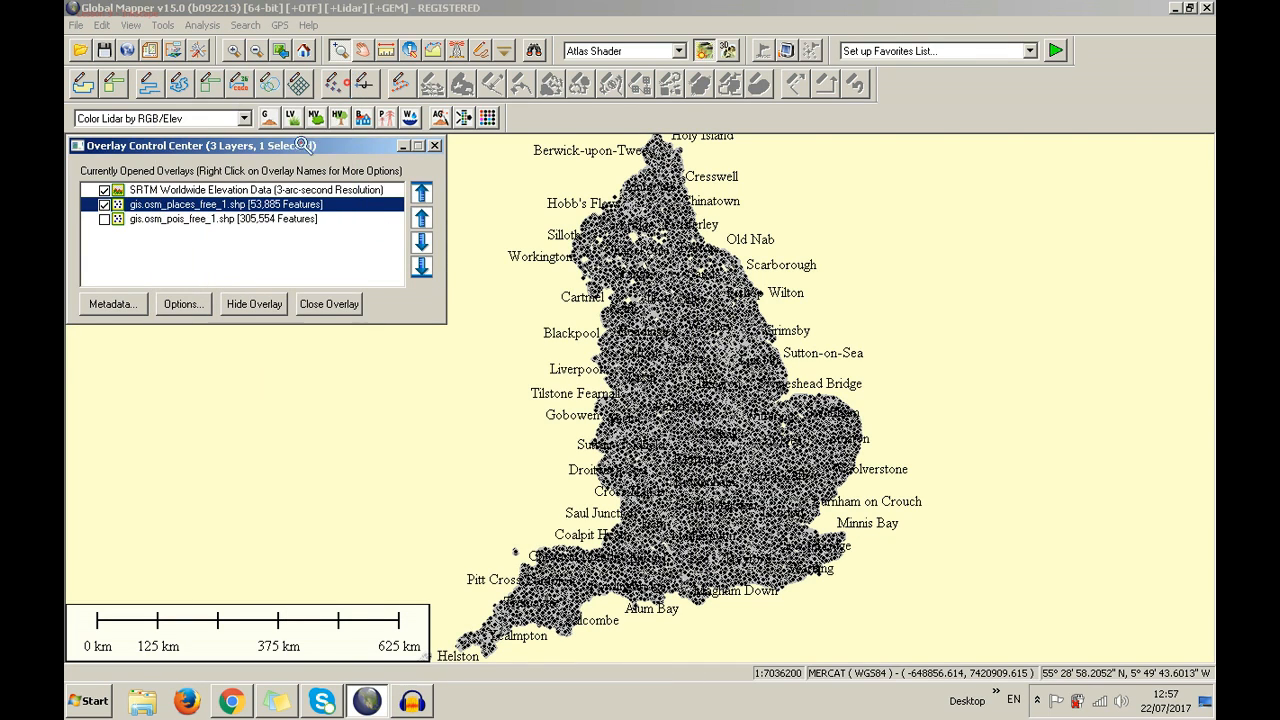
Run RECTIFY - Modify Layer Position/Projection on gis.osm_places_free_1.shp and dismiss the tip
{"action": "right_click", "coordinate": [245, 206]}
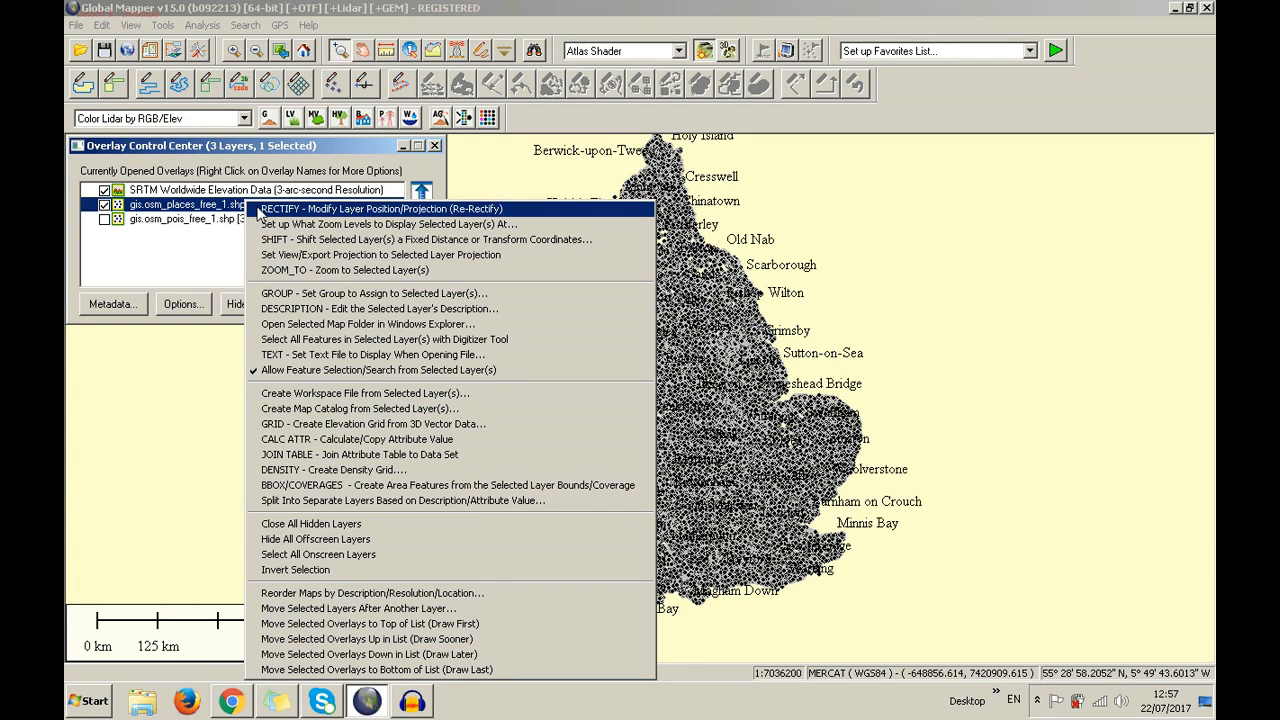
{"action": "left_click", "coordinate": [258, 209]}
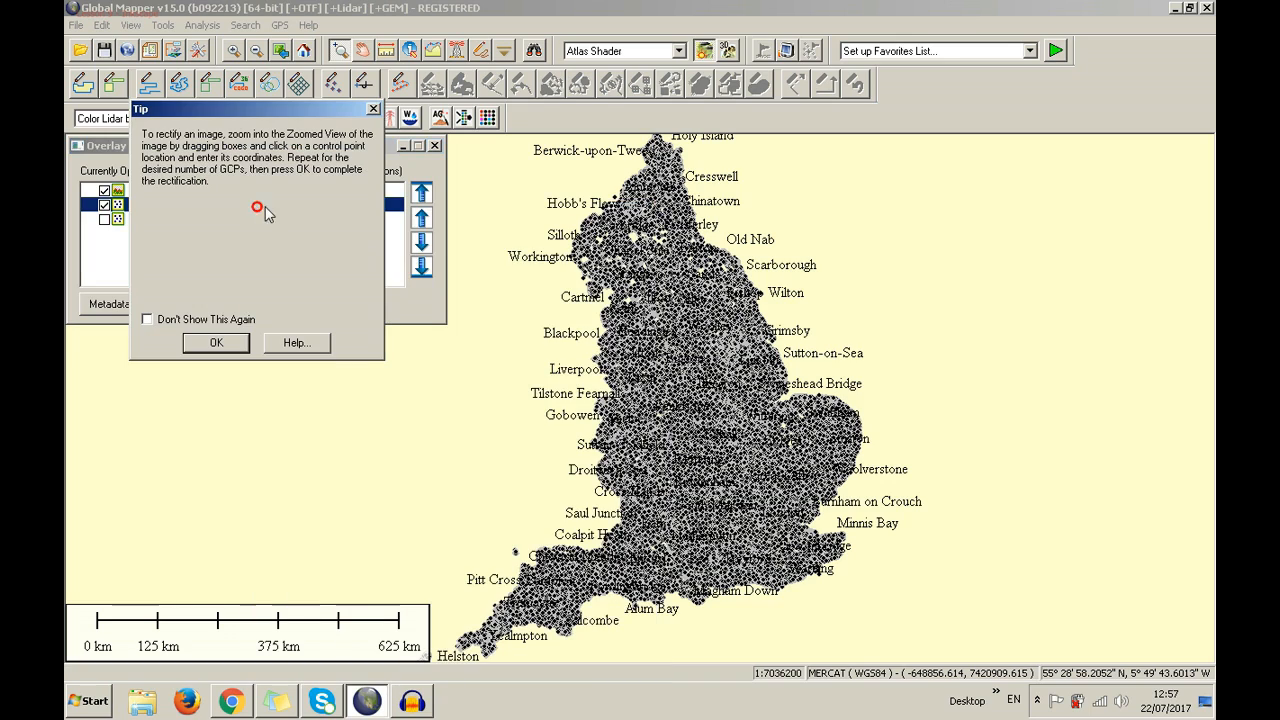
{"action": "left_click", "coordinate": [228, 344]}
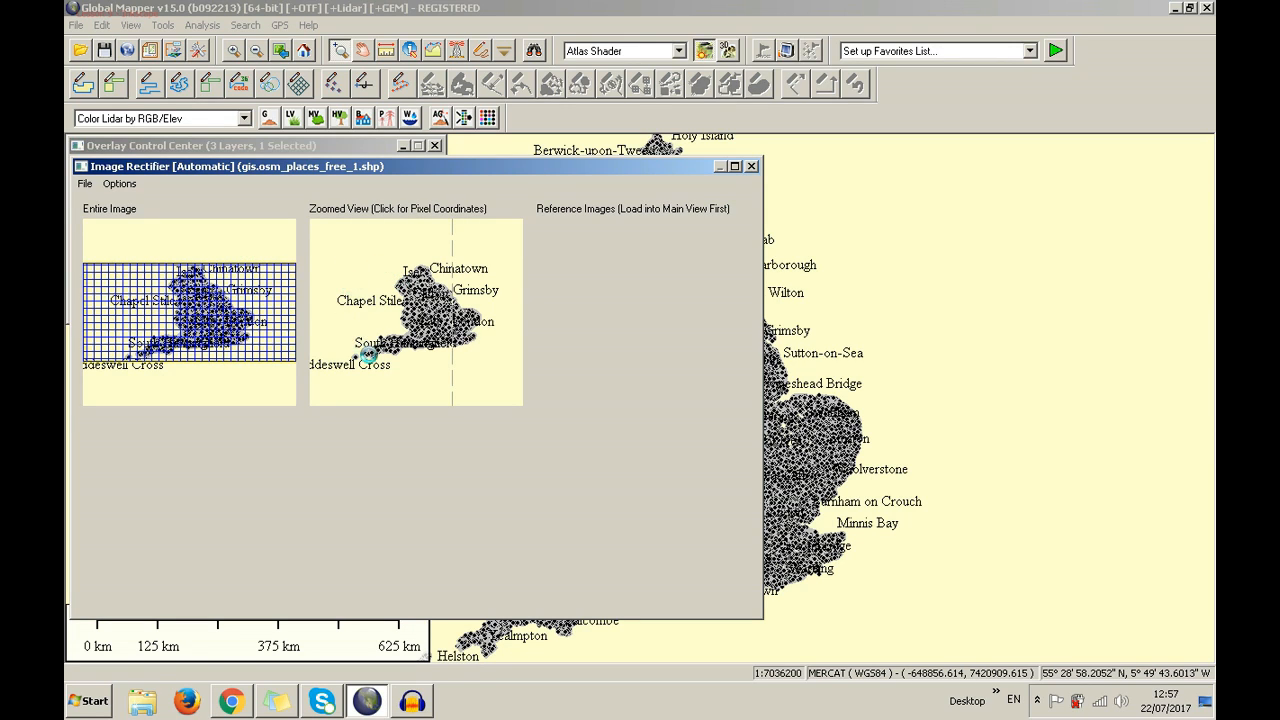
Centre the Zoomed View south of Chapel Stile and zoom in on the Midlands places
{"action": "left_click", "coordinate": [417, 258]}
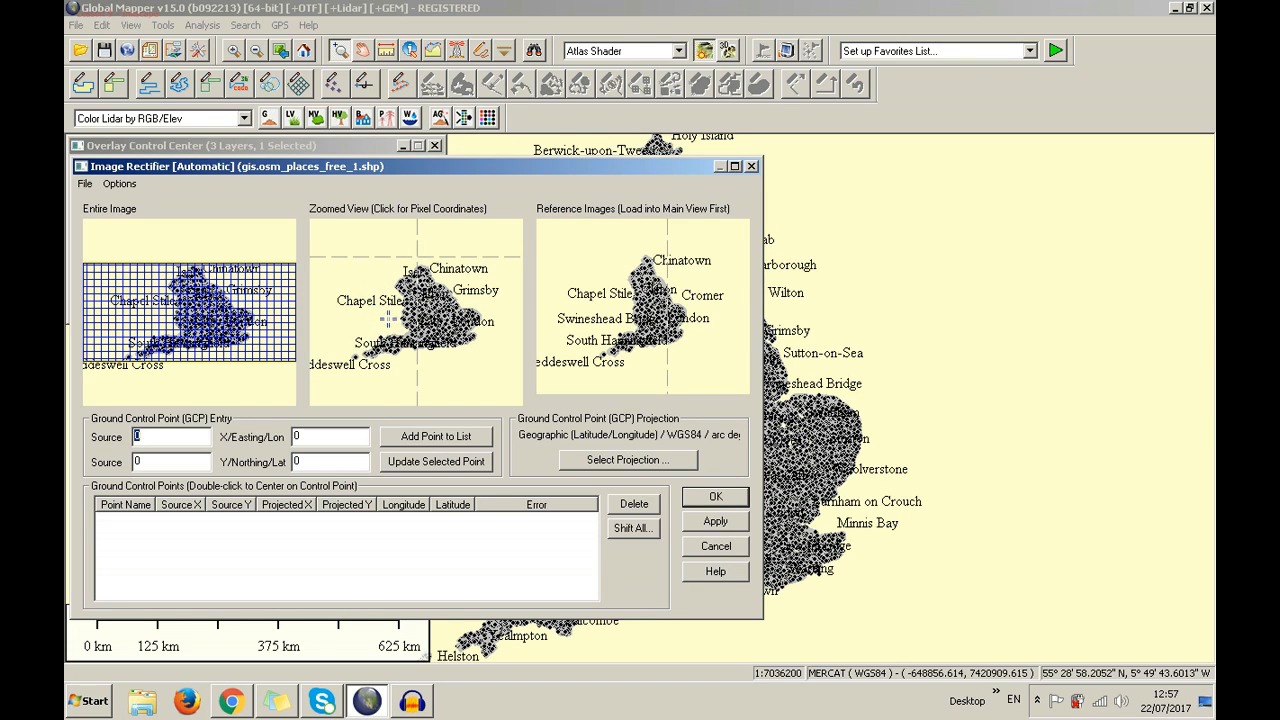
{"action": "left_click", "coordinate": [383, 300]}
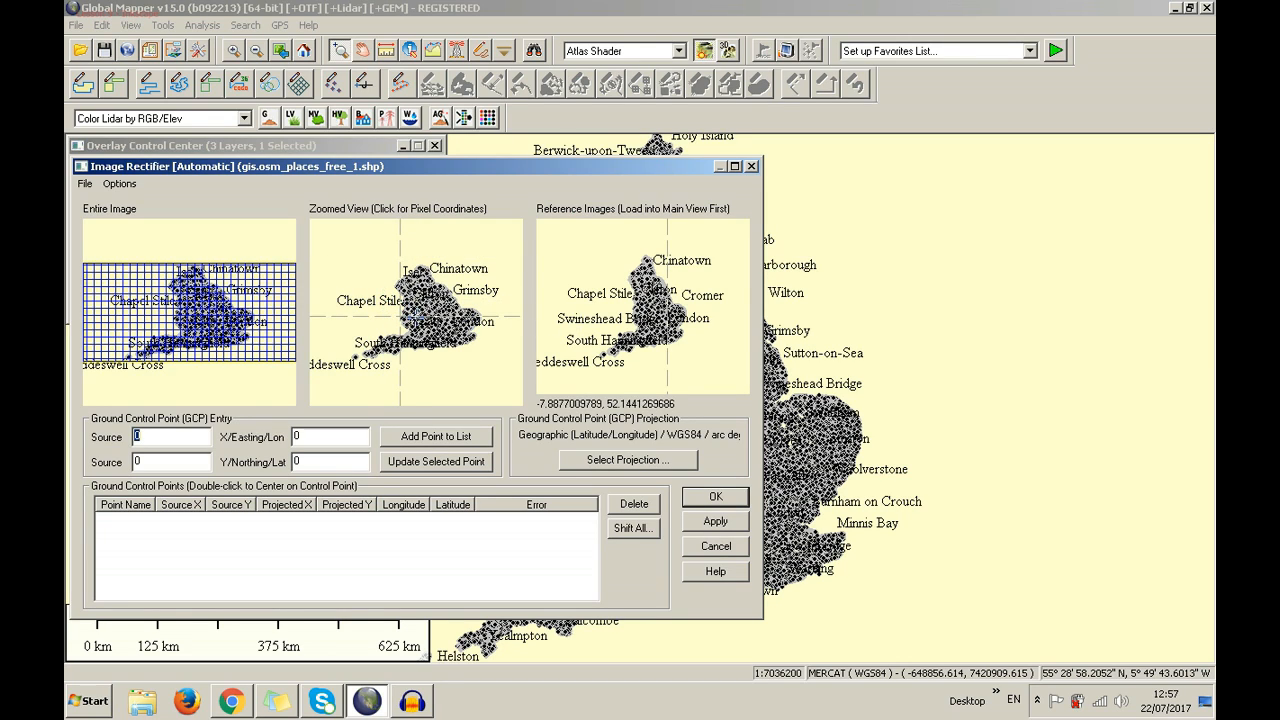
{"action": "left_click", "coordinate": [401, 325]}
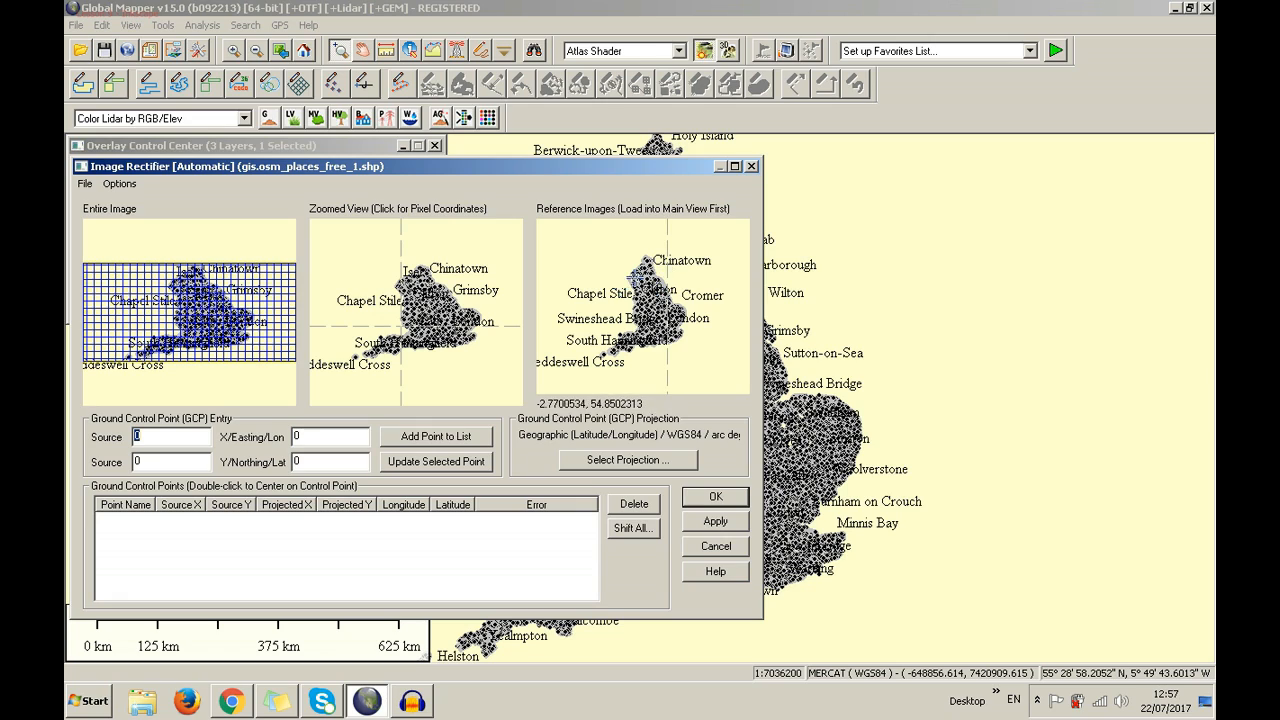
{"action": "scroll", "coordinate": [397, 328], "scroll_direction": "up", "scroll_amount": 3}
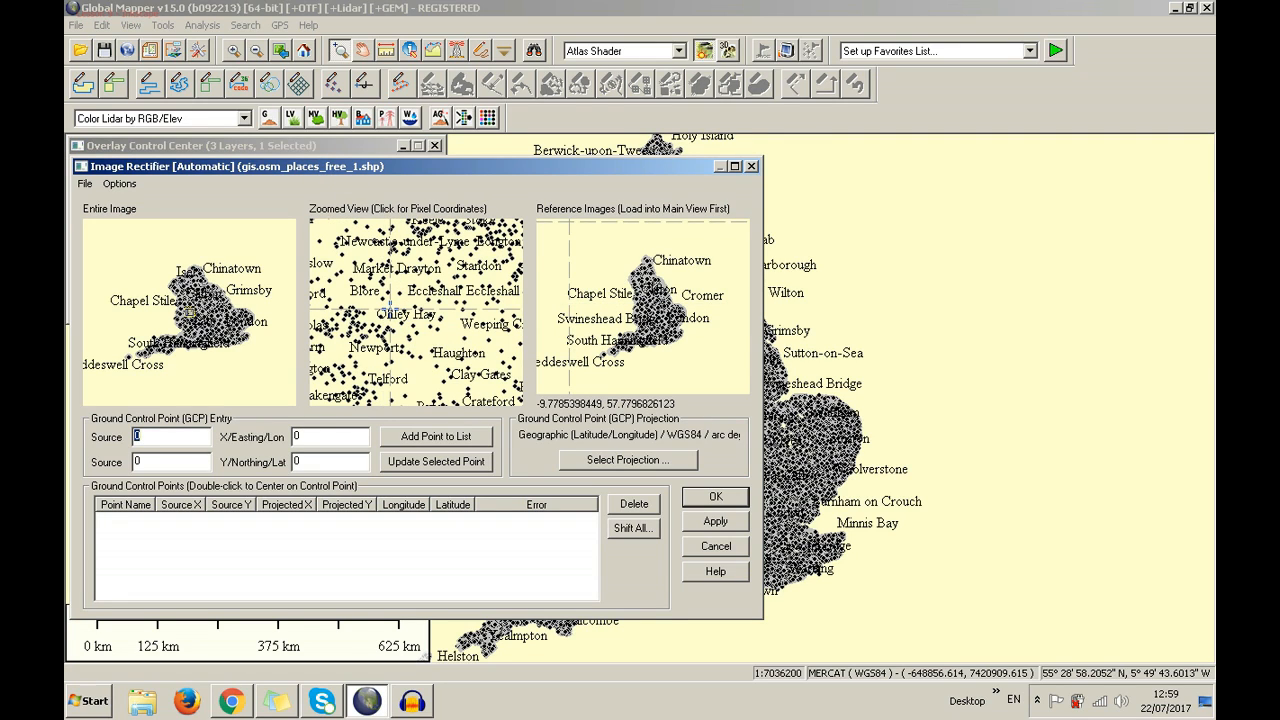
Add the first ground control point, Point 1, and dismiss the duplicate-point warning
{"action": "left_click", "coordinate": [410, 300]}
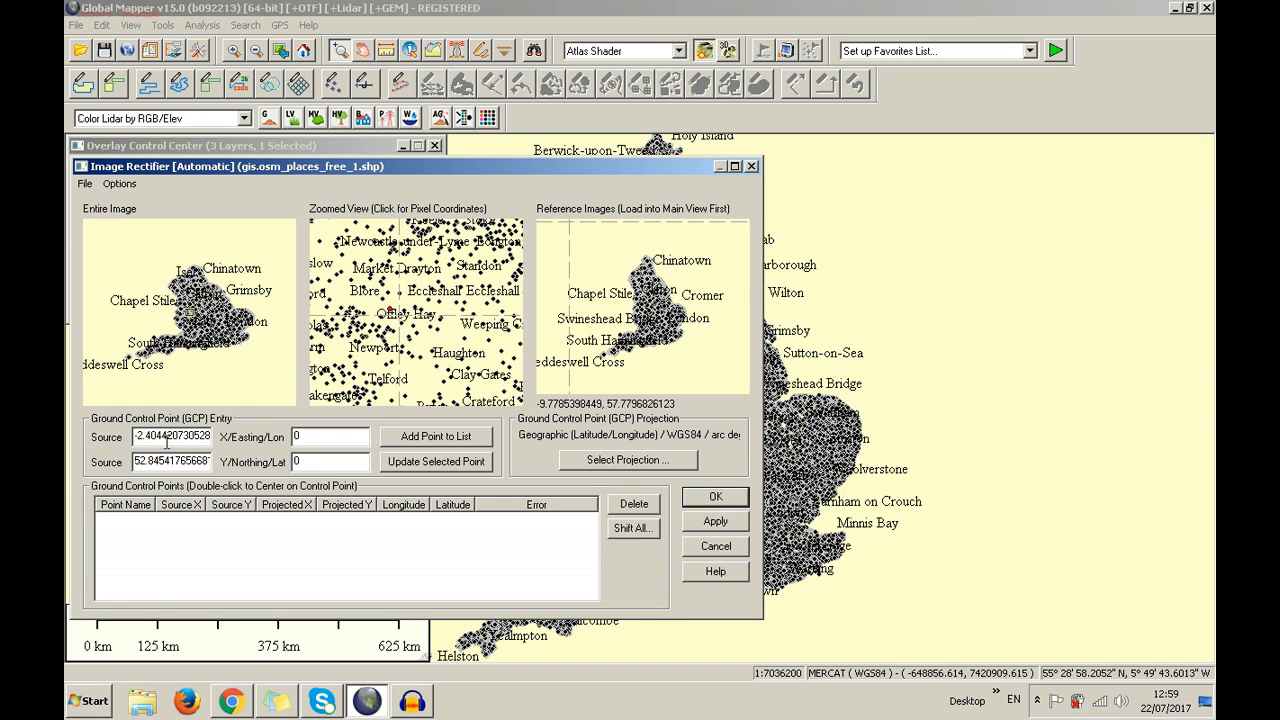
{"action": "key", "text": "Tab"}
{"action": "left_click", "coordinate": [426, 442]}
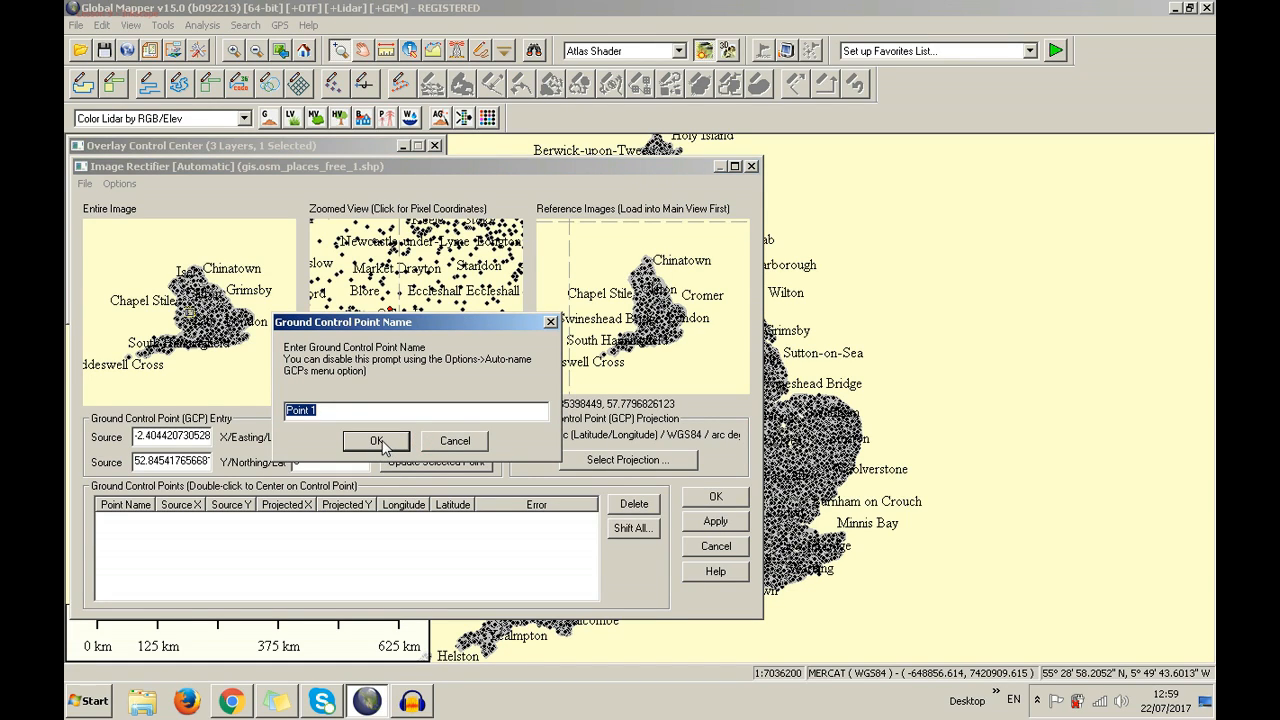
{"action": "left_click", "coordinate": [378, 442]}
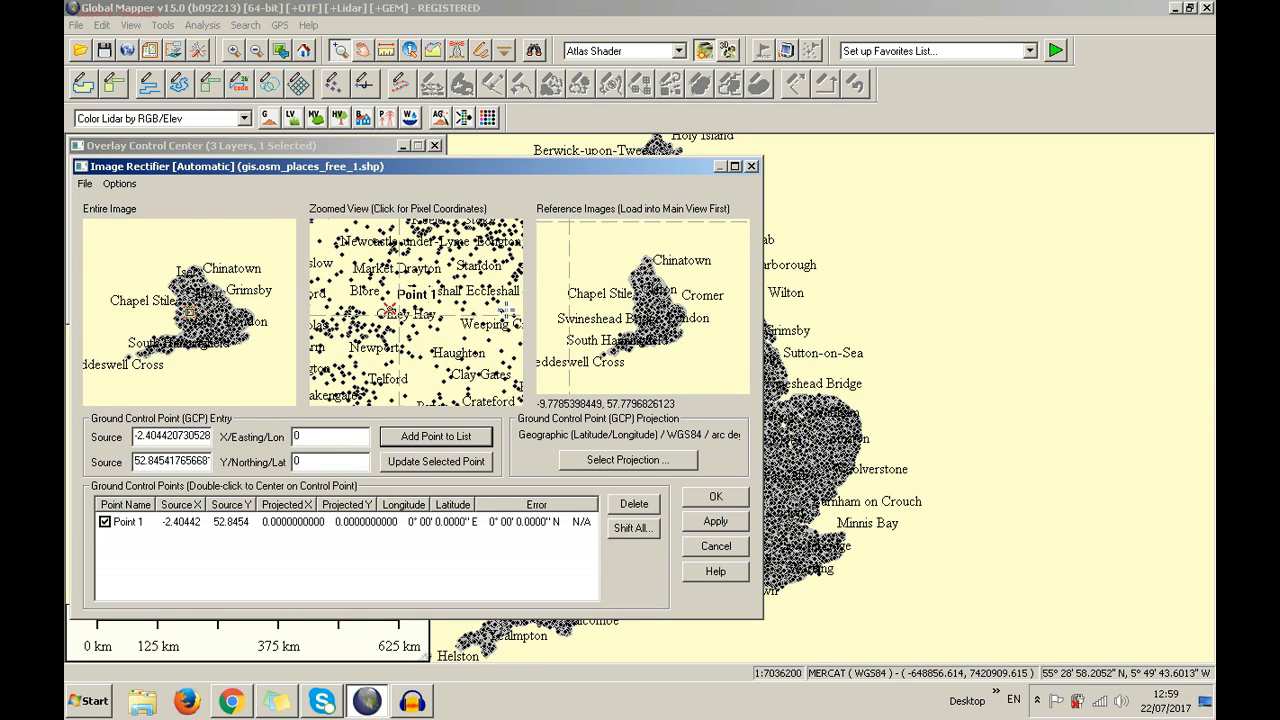
{"action": "left_click", "coordinate": [448, 389]}
{"action": "left_click", "coordinate": [413, 436]}
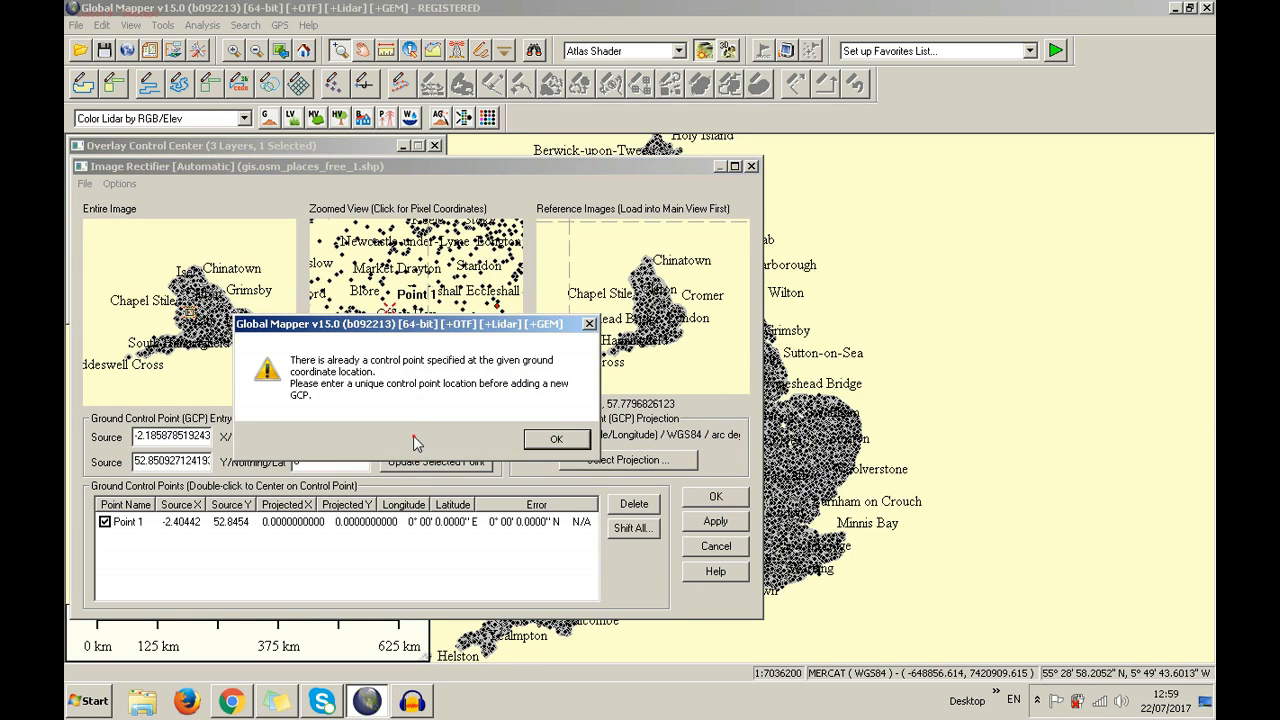
{"action": "left_click", "coordinate": [557, 441]}
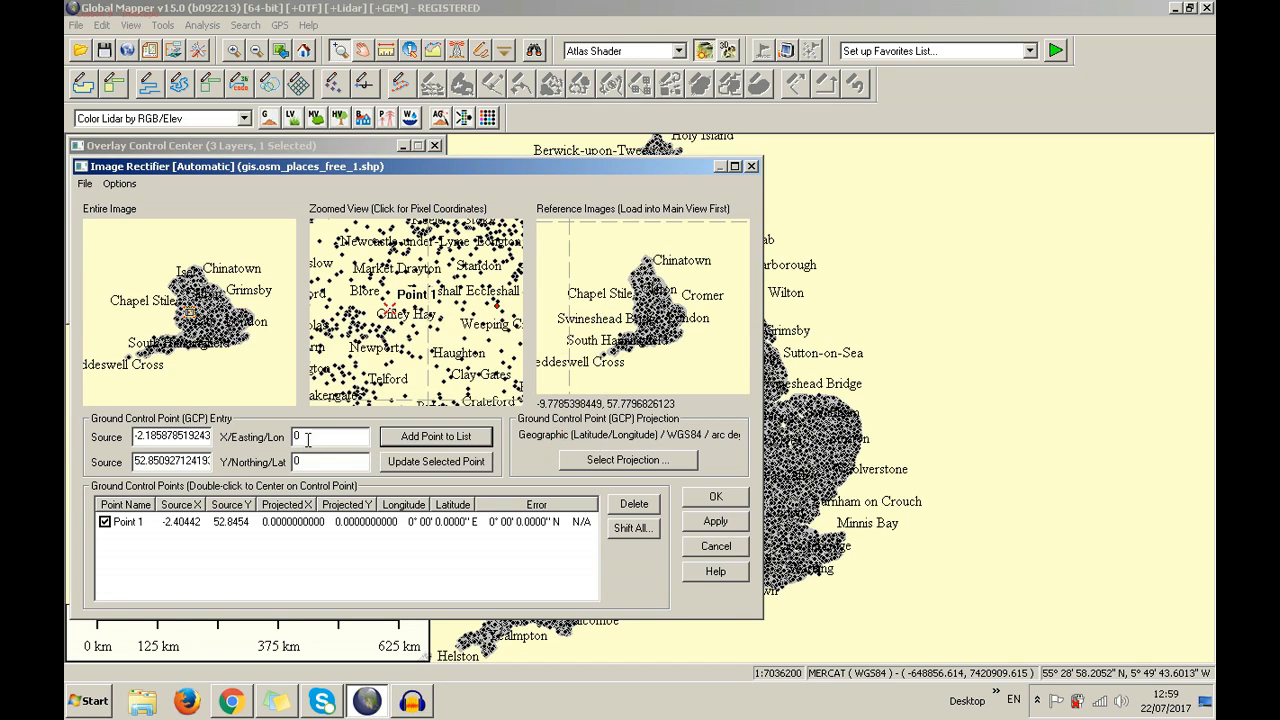
Add control point Point 2 with coordinates 1, 1
{"action": "left_click", "coordinate": [305, 436]}
{"action": "type", "text": "1"}
{"action": "double_click", "coordinate": [315, 462]}
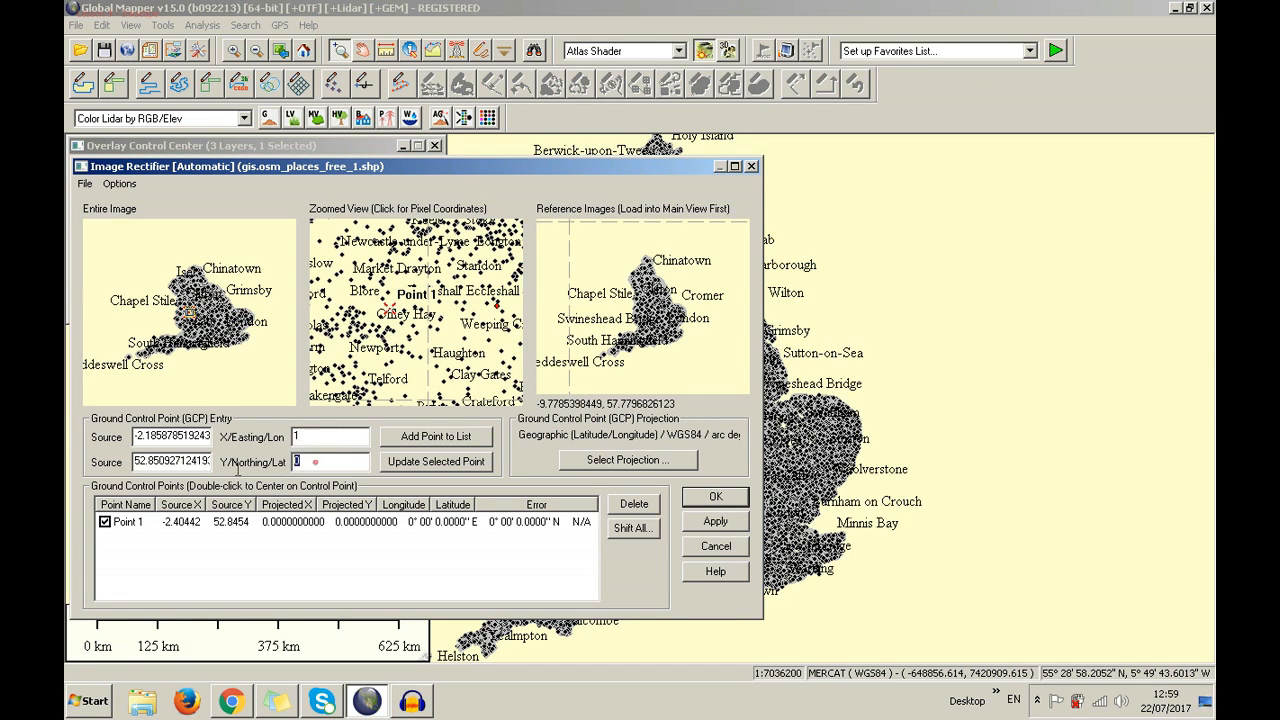
{"action": "type", "text": "1"}
{"action": "left_click", "coordinate": [397, 438]}
{"action": "left_click", "coordinate": [399, 438]}
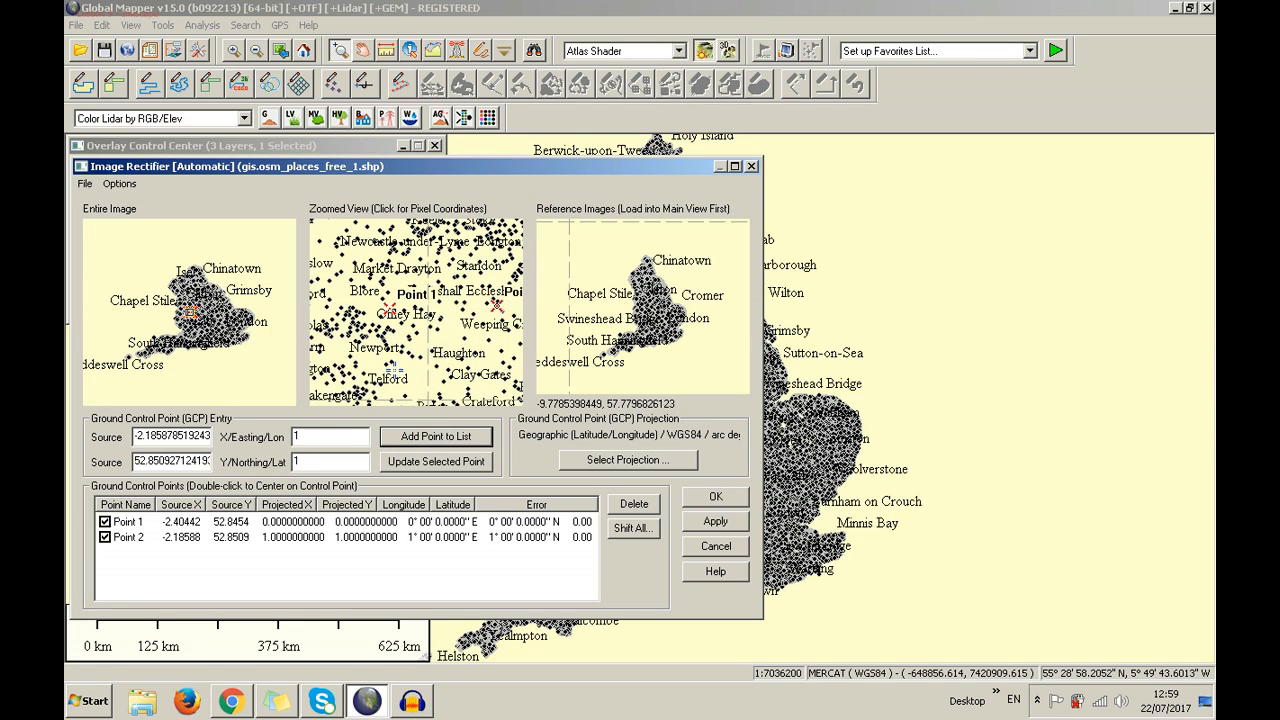
Add Points 3 and 4 (northing 2), then bring up the control point projection settings
{"action": "left_click", "coordinate": [397, 376]}
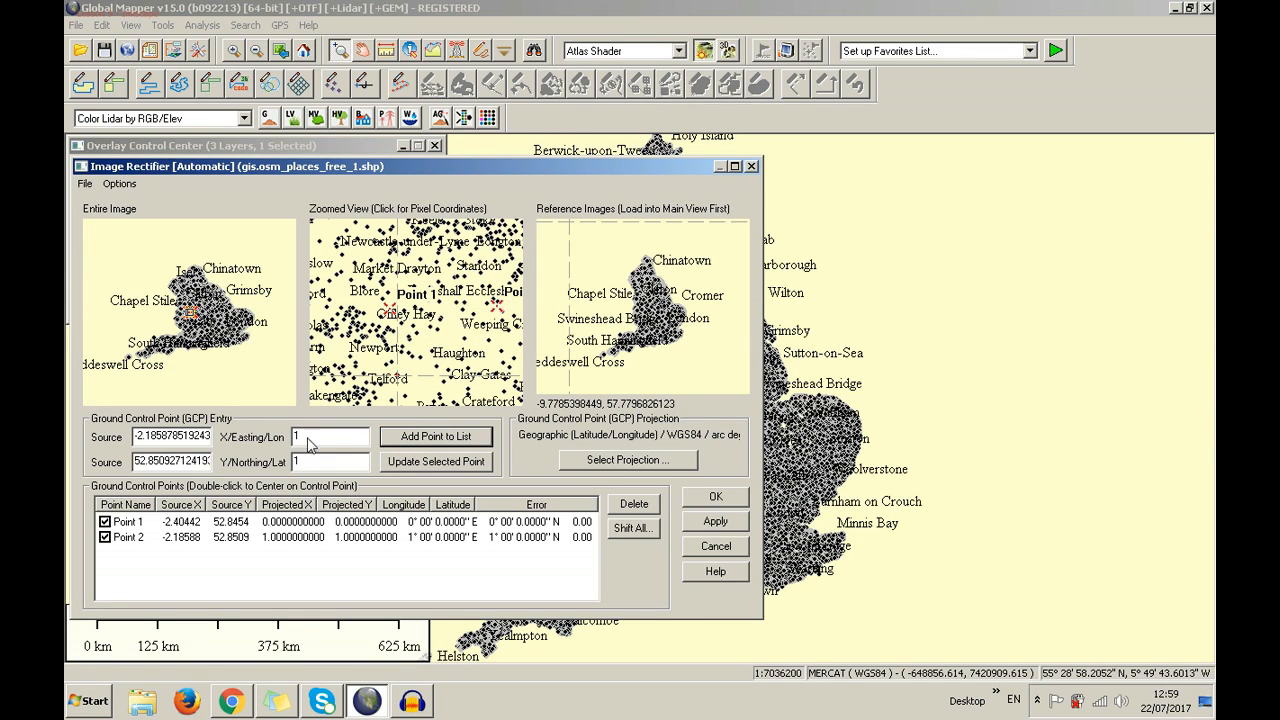
{"action": "left_click", "coordinate": [400, 438]}
{"action": "left_click", "coordinate": [404, 441]}
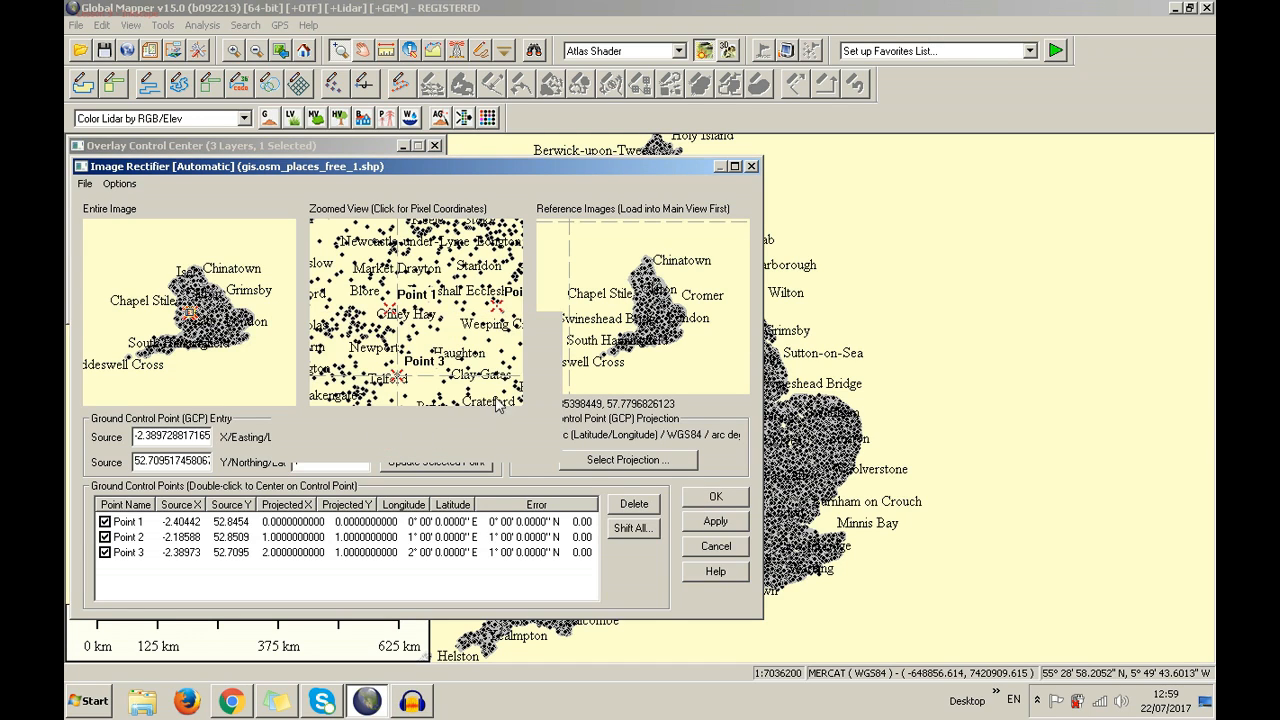
{"action": "double_click", "coordinate": [321, 461]}
{"action": "type", "text": "2"}
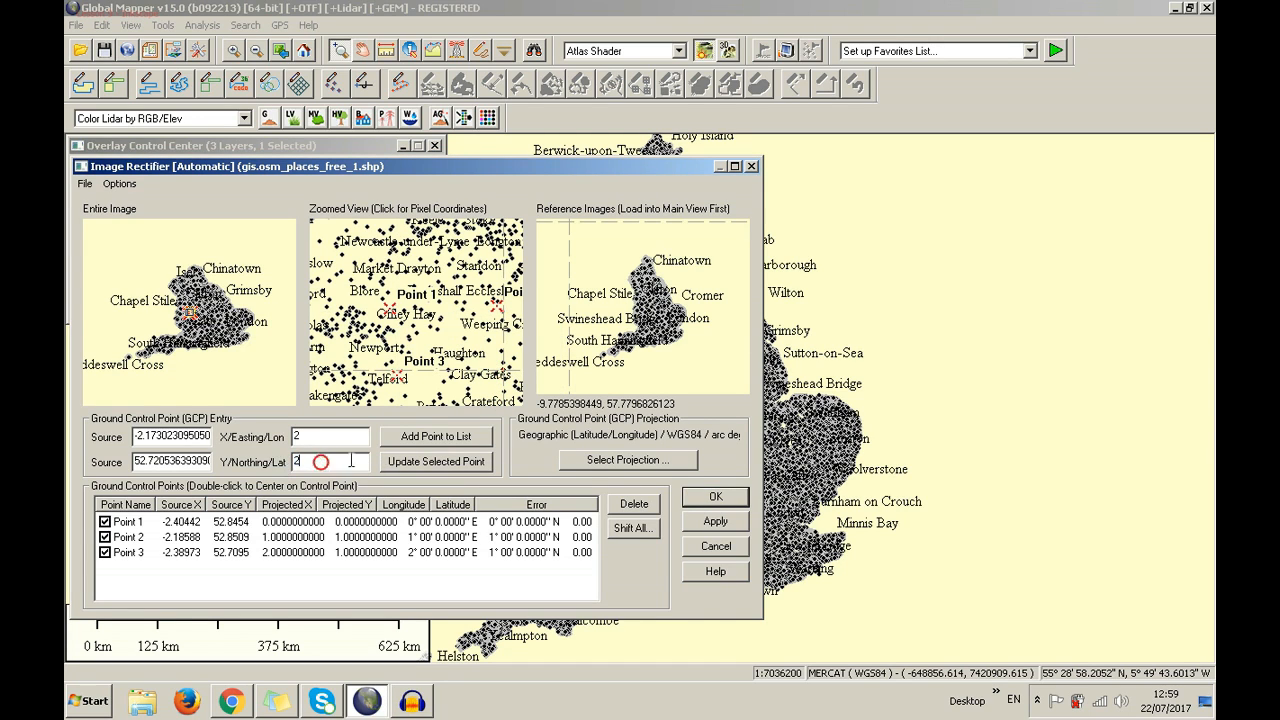
{"action": "left_click", "coordinate": [420, 443]}
{"action": "left_click", "coordinate": [376, 446]}
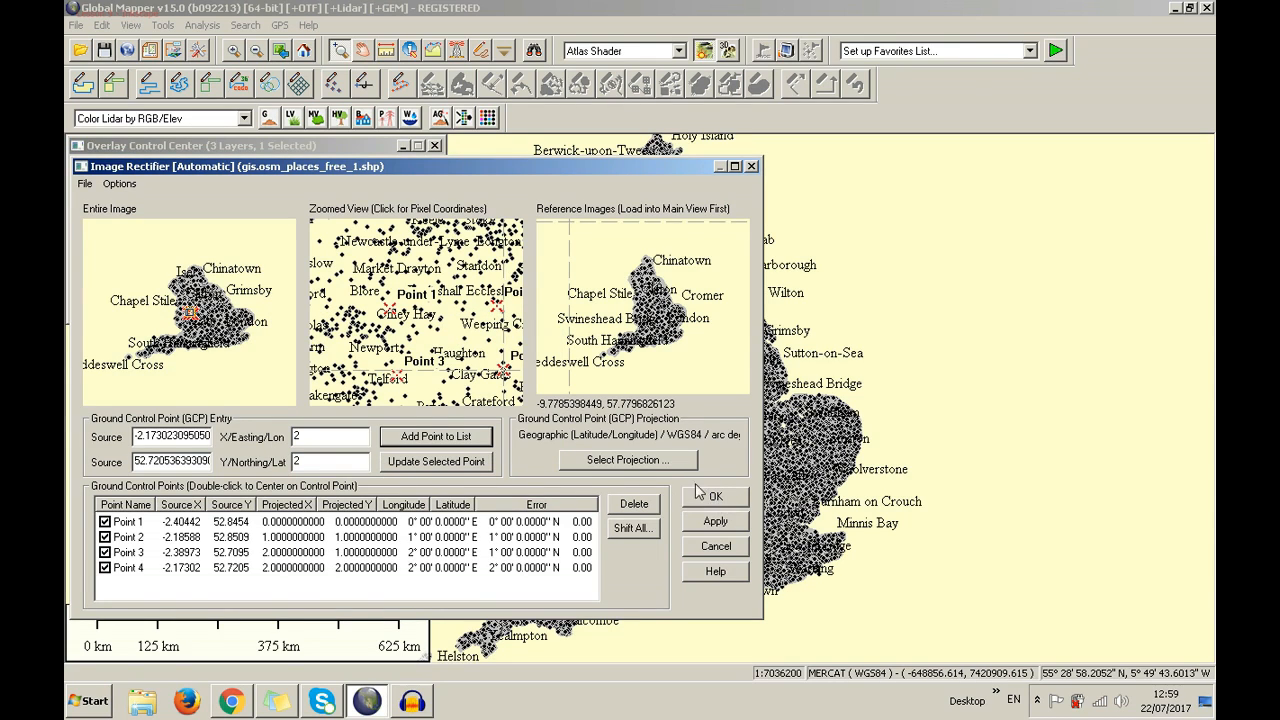
{"action": "left_click", "coordinate": [657, 467]}
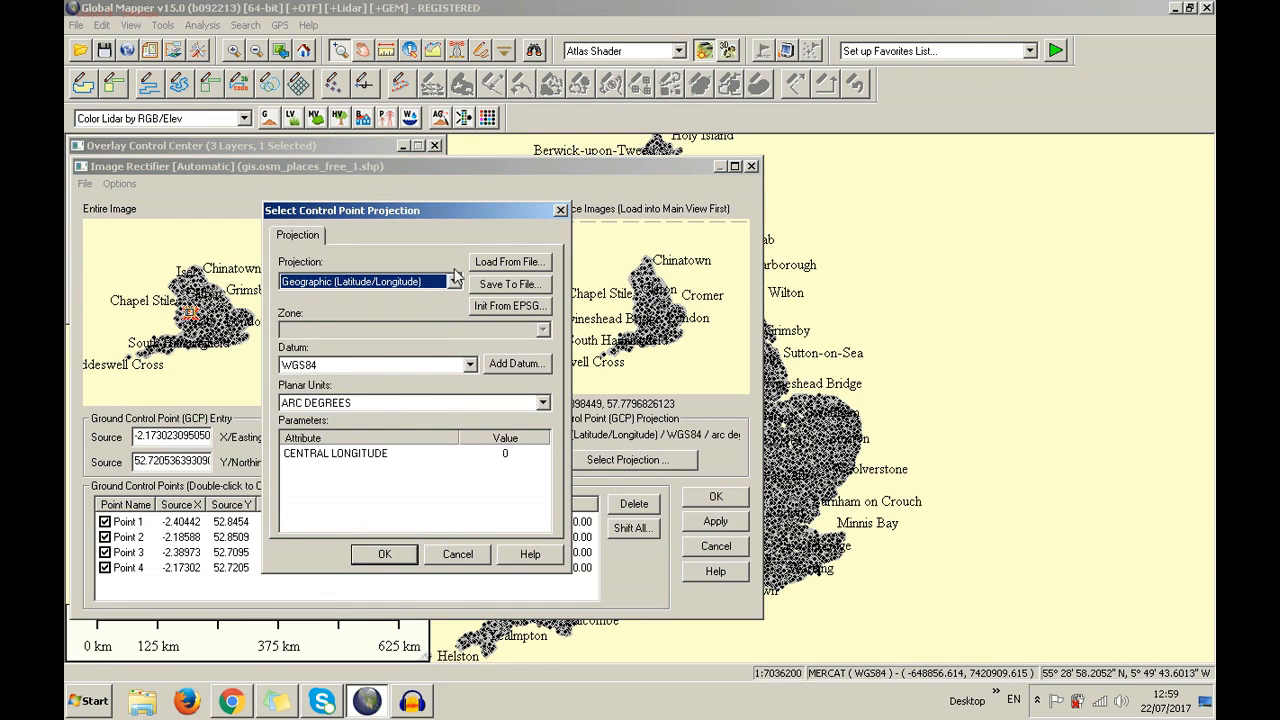
Browse the projection list and try Load From File, cancelling to keep Geographic
{"action": "left_click", "coordinate": [453, 281]}
{"action": "left_click_drag", "start_coordinate": [457, 389], "coordinate": [471, 310]}
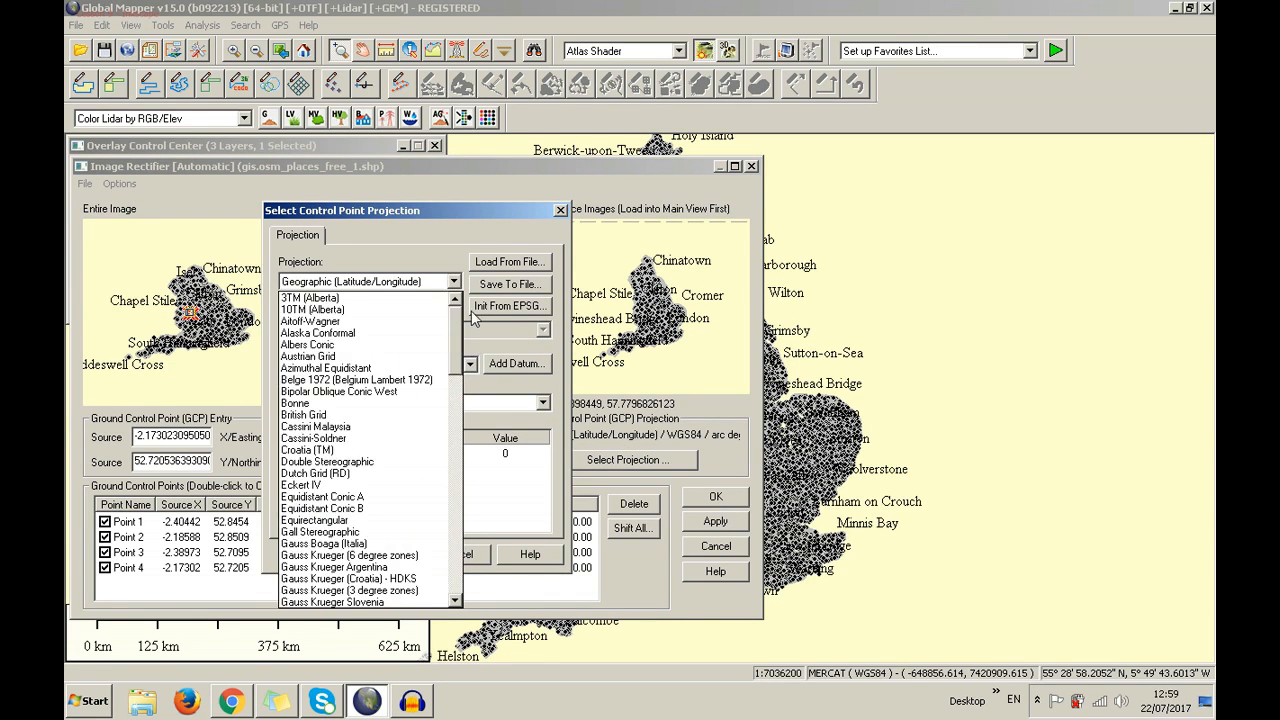
{"action": "left_click", "coordinate": [460, 256]}
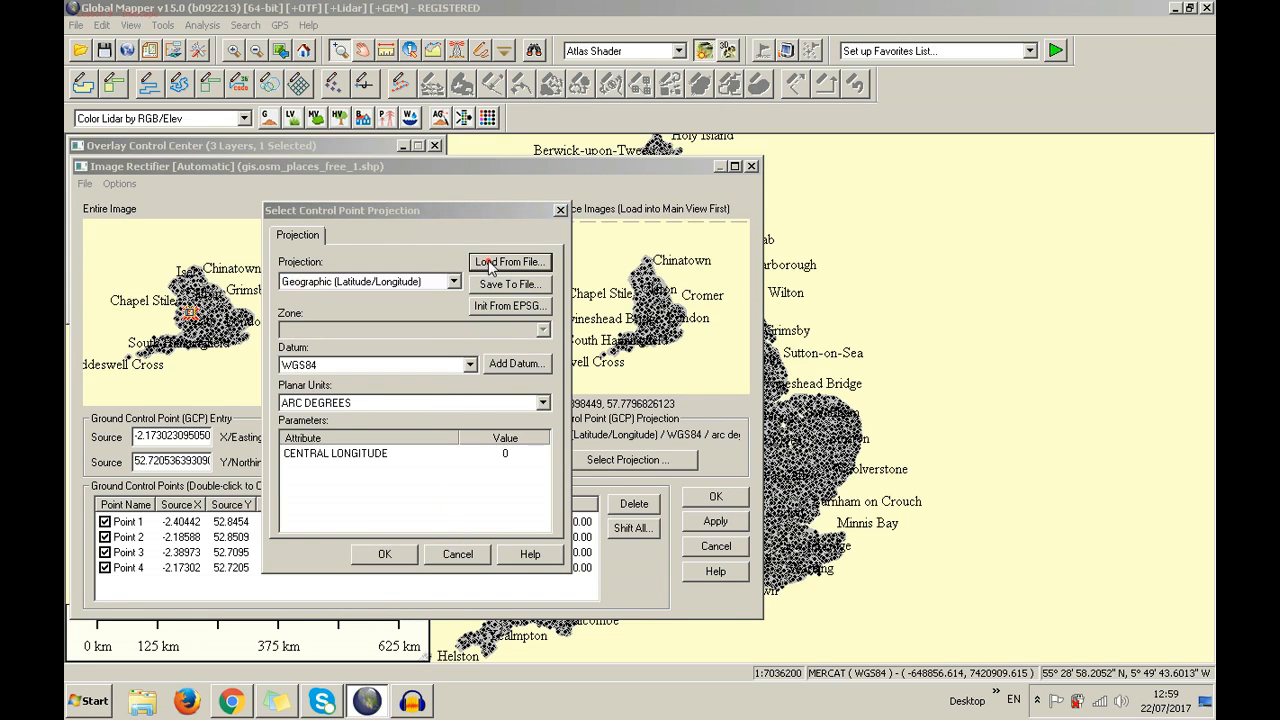
{"action": "left_click", "coordinate": [490, 263]}
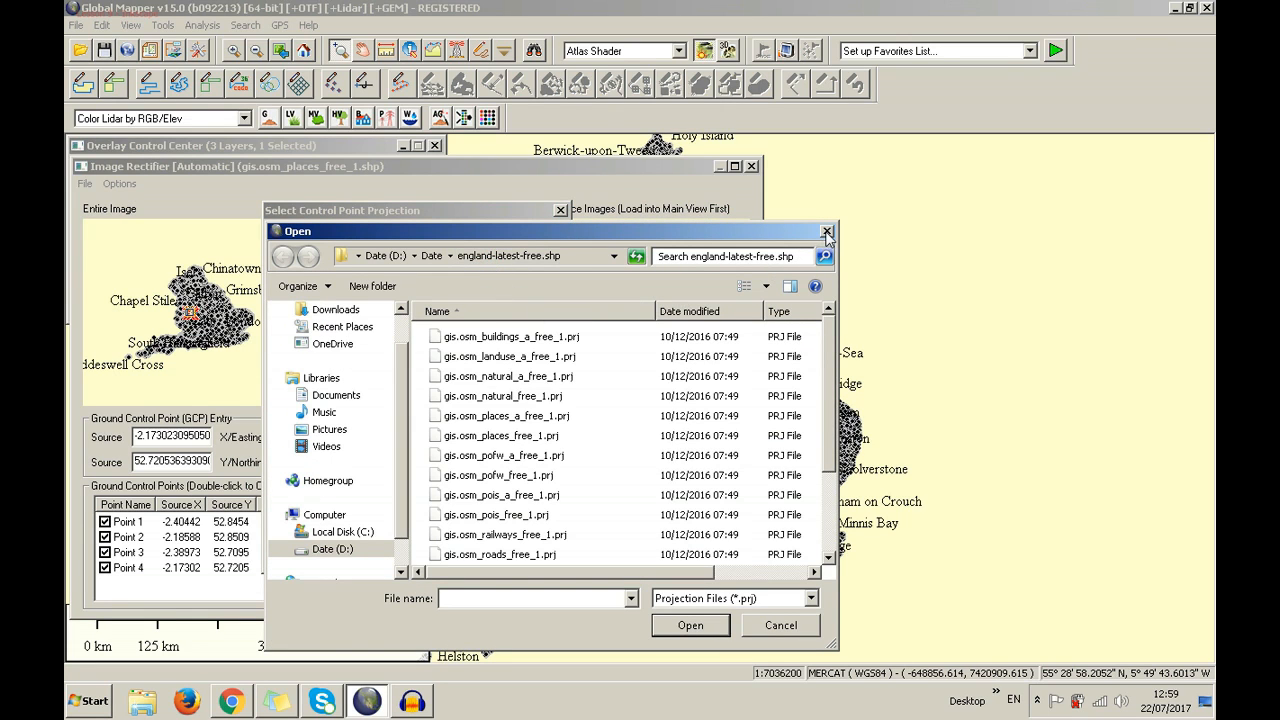
{"action": "left_click", "coordinate": [774, 597]}
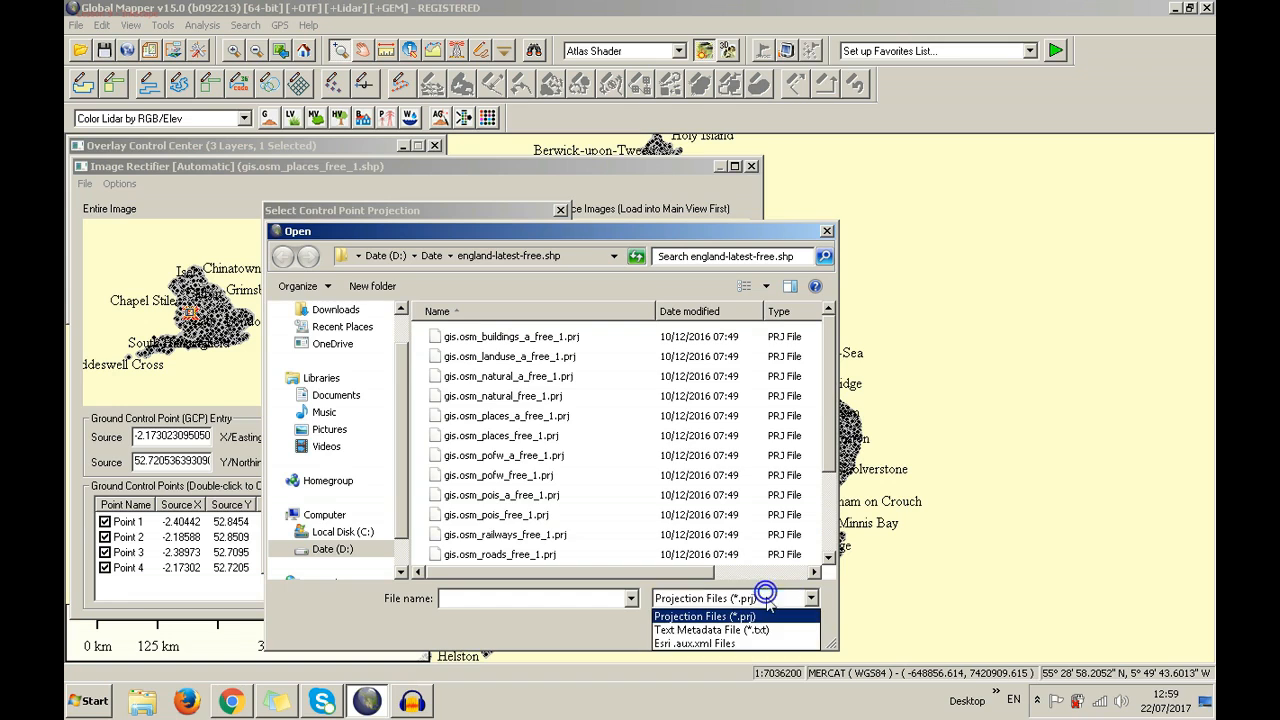
{"action": "left_click", "coordinate": [766, 597]}
{"action": "left_click", "coordinate": [827, 231]}
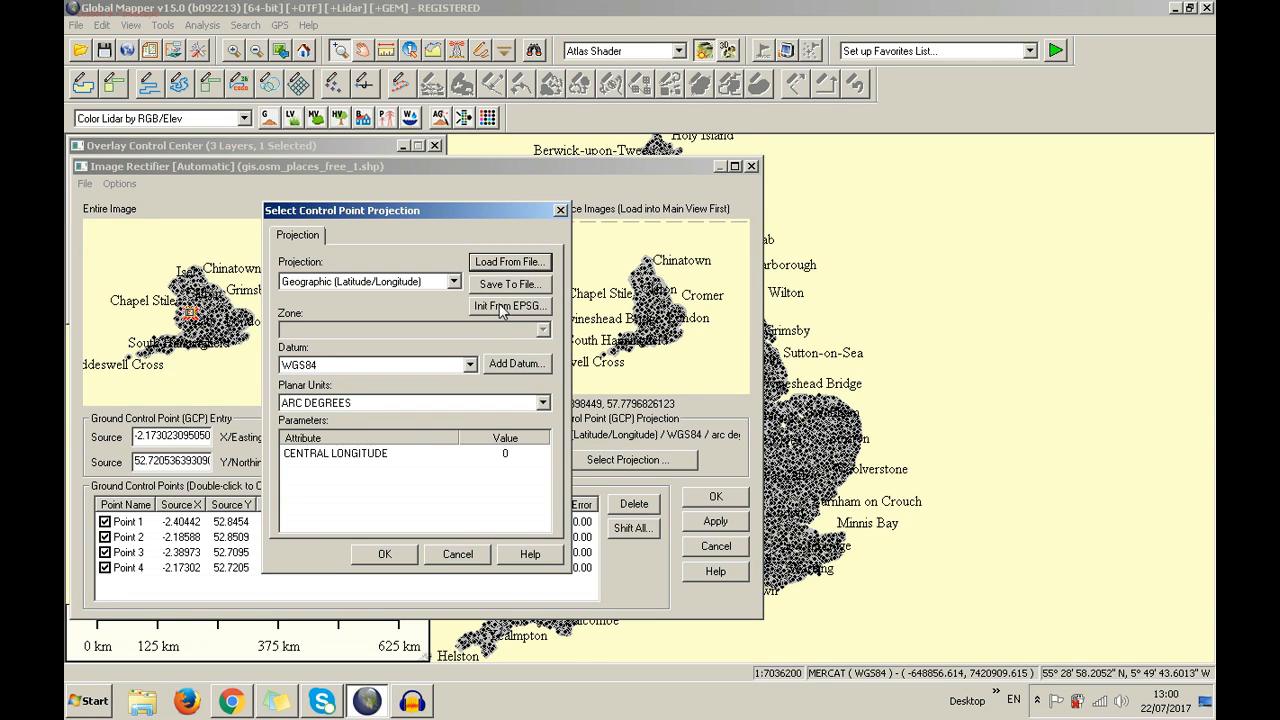
Review the datum list, keep WGS84, and start defining a new datum
{"action": "left_click", "coordinate": [459, 368]}
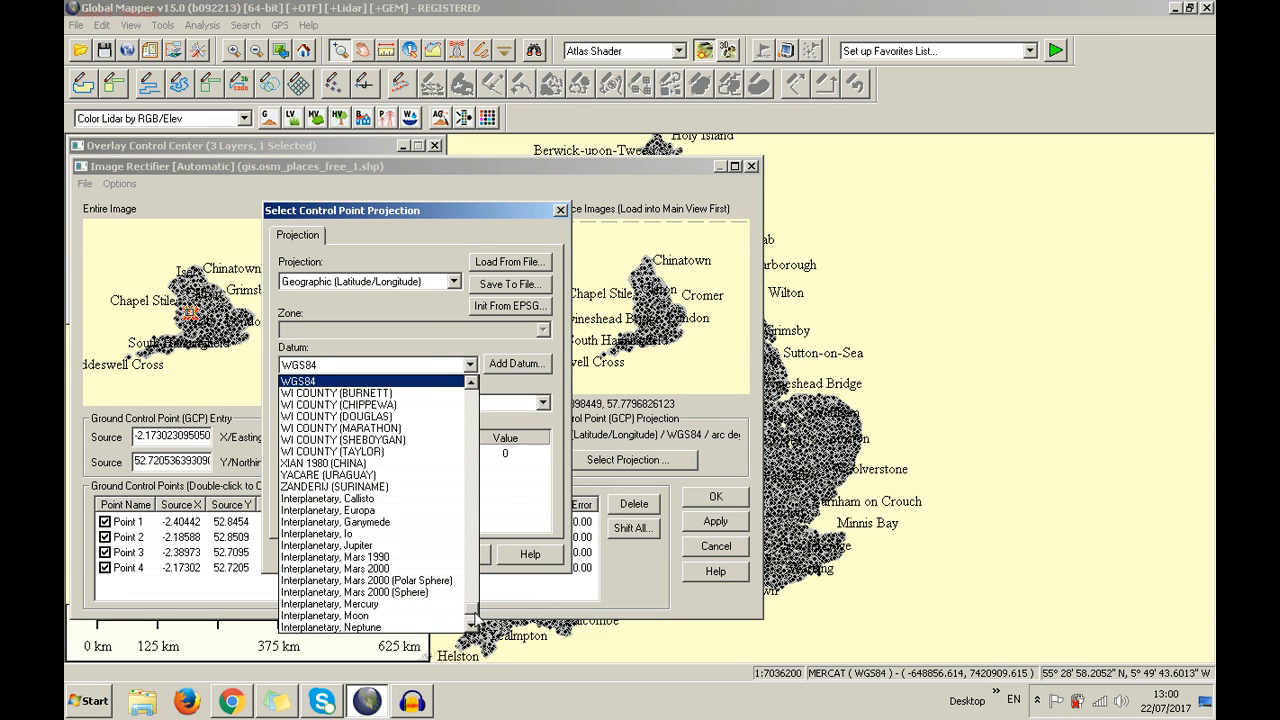
{"action": "left_click_drag", "start_coordinate": [474, 613], "coordinate": [487, 385]}
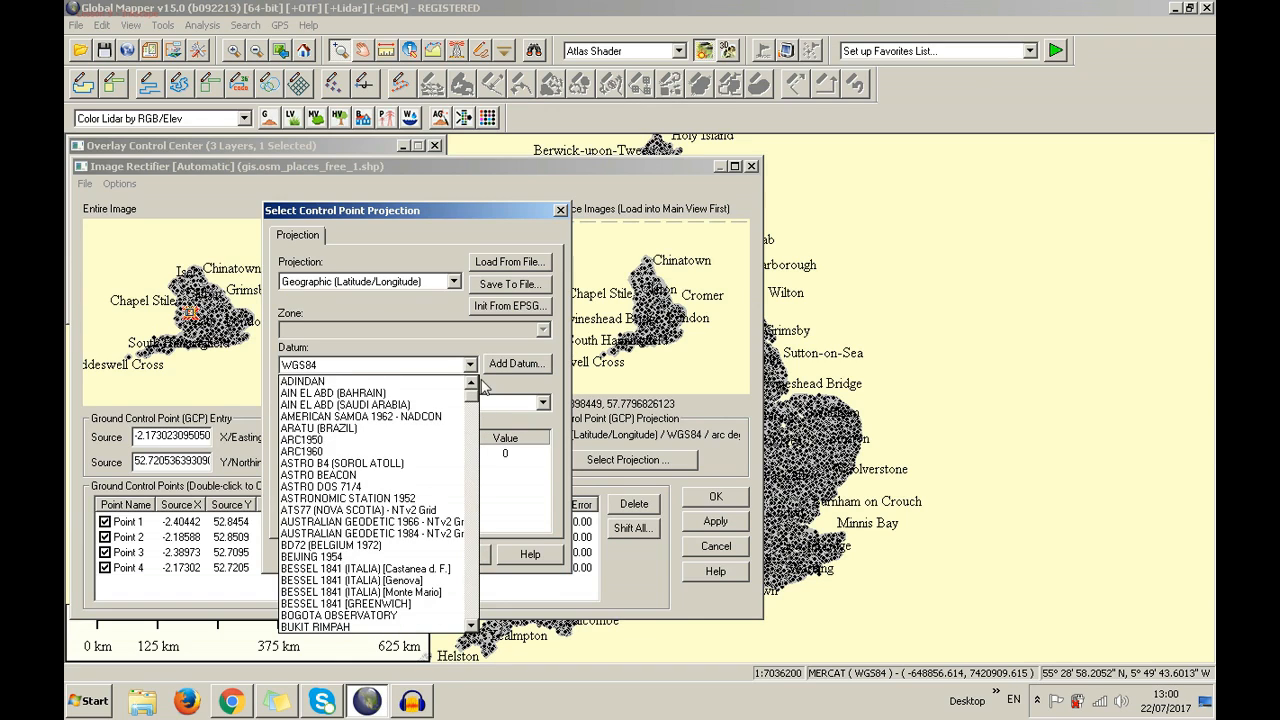
{"action": "left_click", "coordinate": [467, 349]}
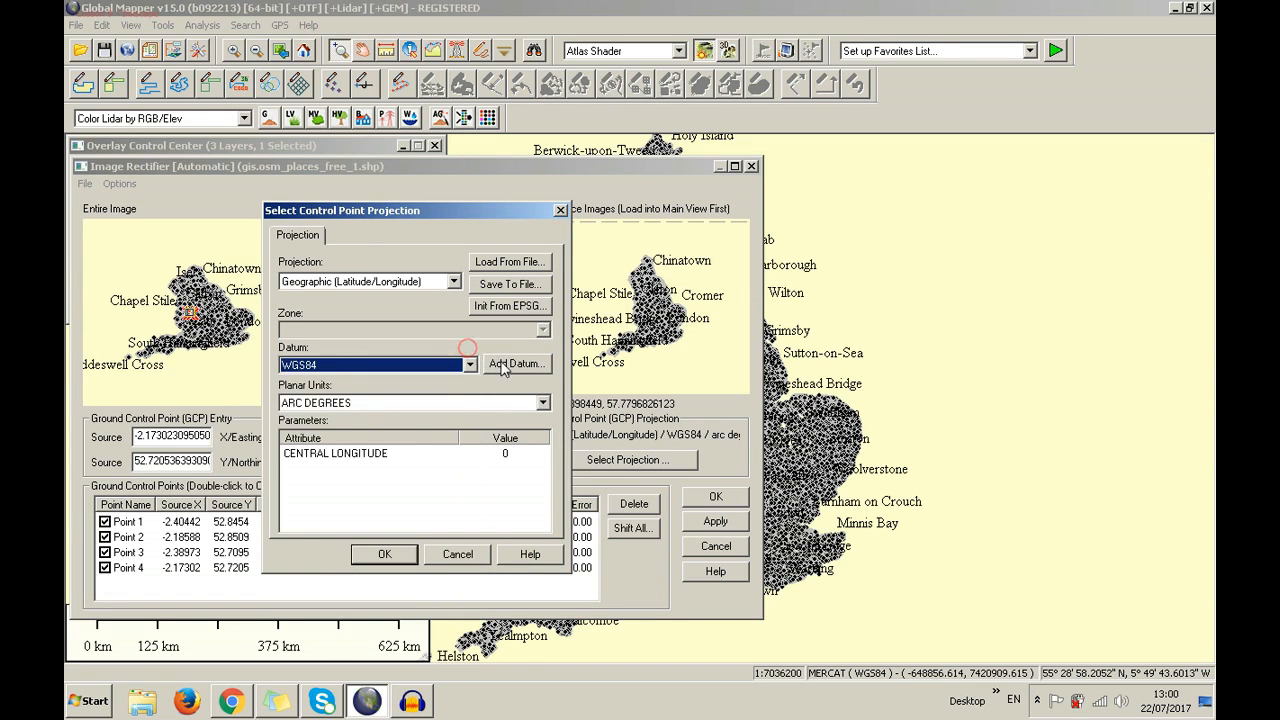
{"action": "left_click", "coordinate": [507, 365]}
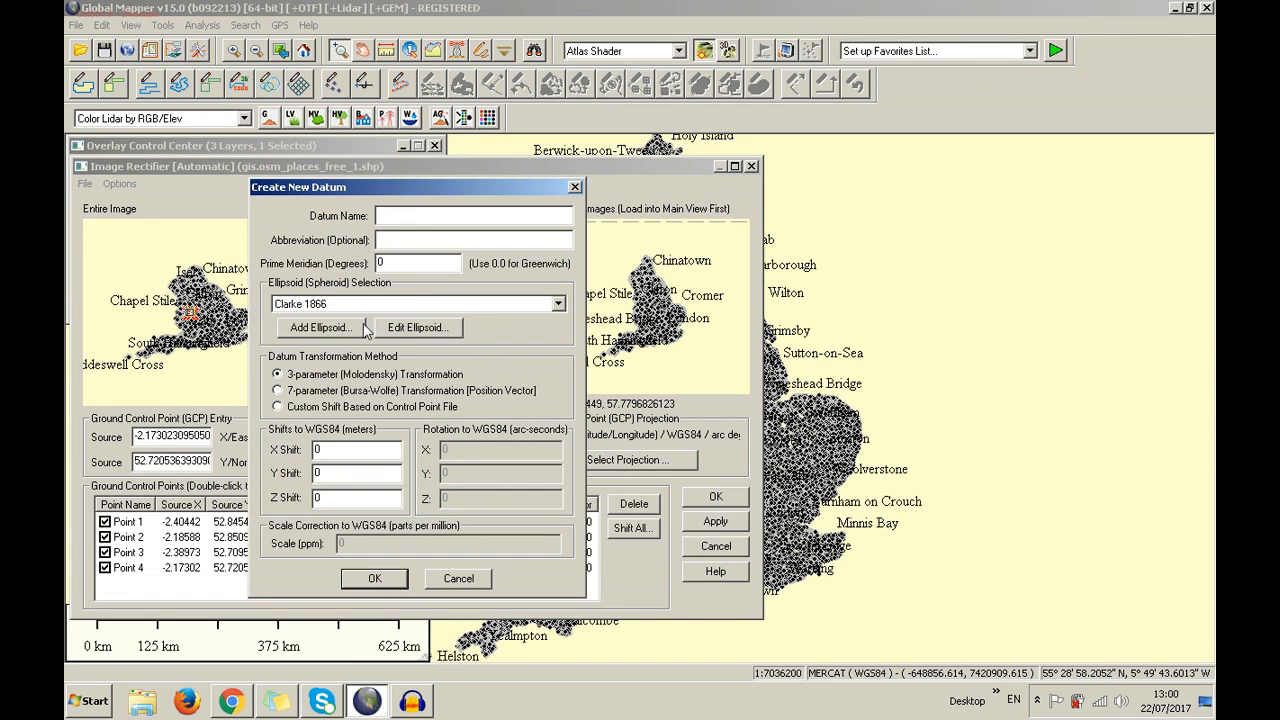
Inspect the ellipsoid list and custom ellipsoid axes (6378137), closing without saving
{"action": "left_click", "coordinate": [405, 243]}
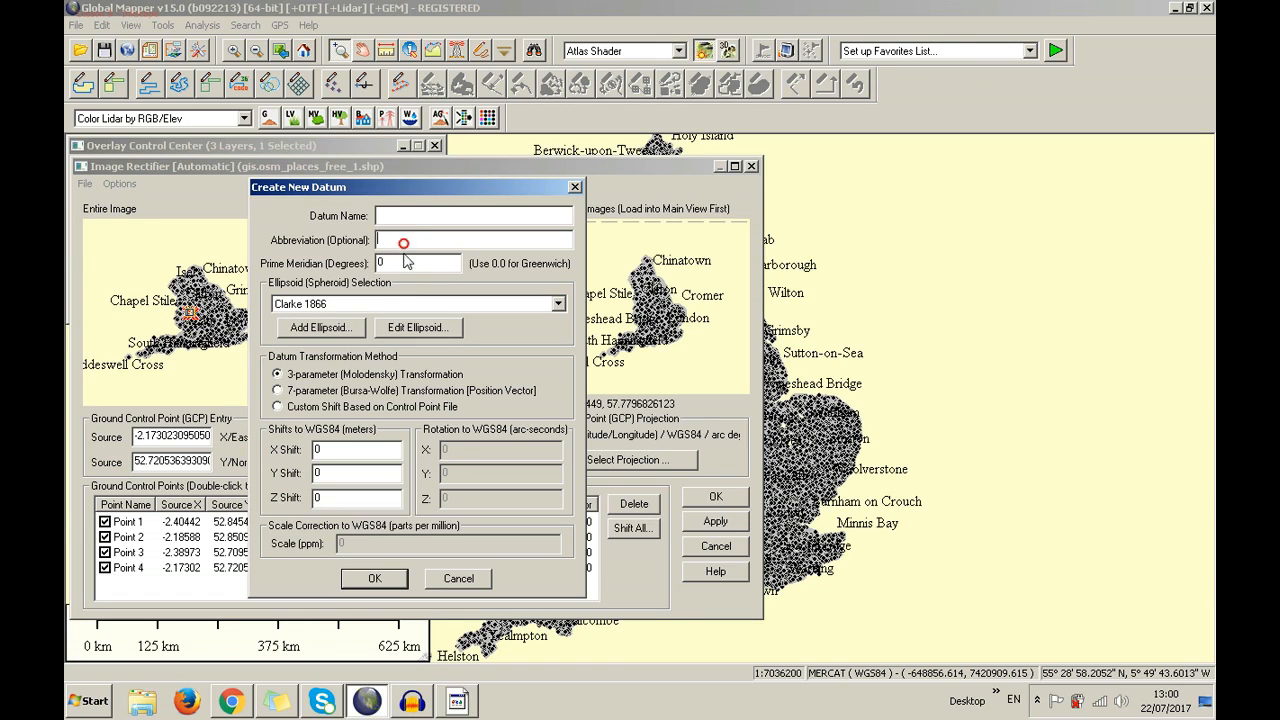
{"action": "left_click", "coordinate": [406, 263]}
{"action": "left_click", "coordinate": [420, 305]}
{"action": "left_click_drag", "start_coordinate": [560, 357], "coordinate": [593, 343]}
{"action": "left_click", "coordinate": [593, 338]}
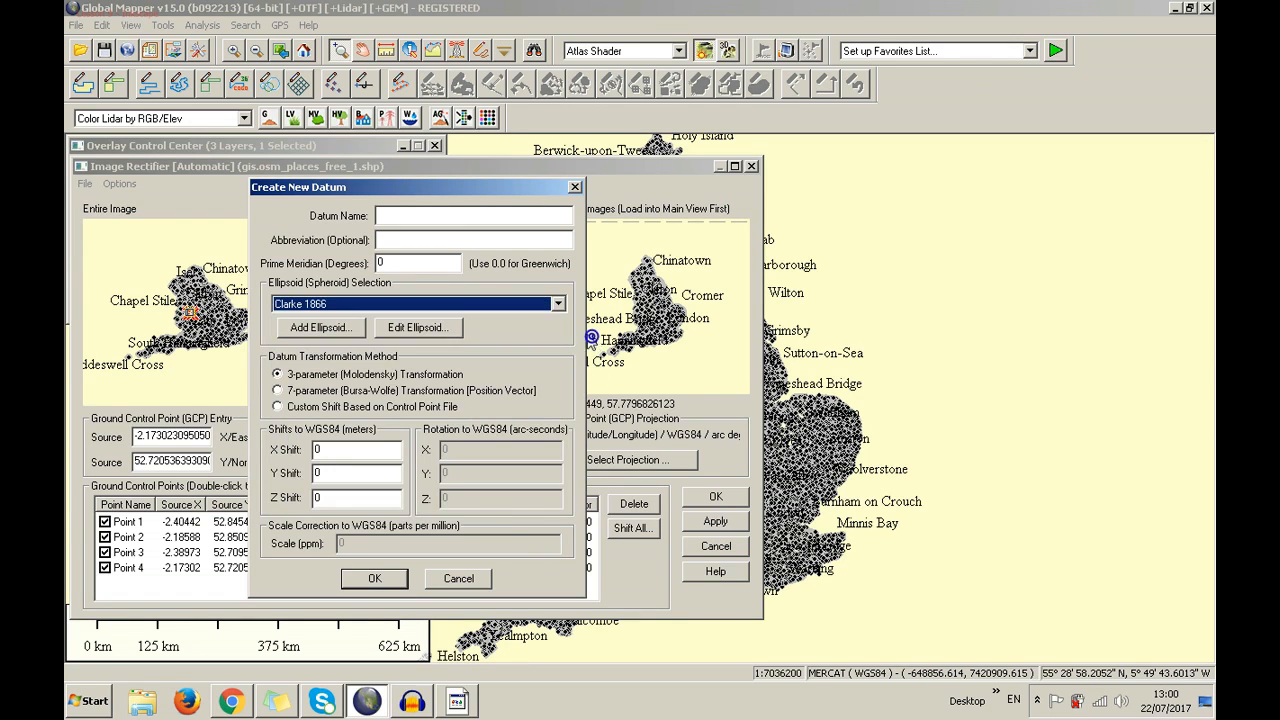
{"action": "left_click", "coordinate": [320, 328]}
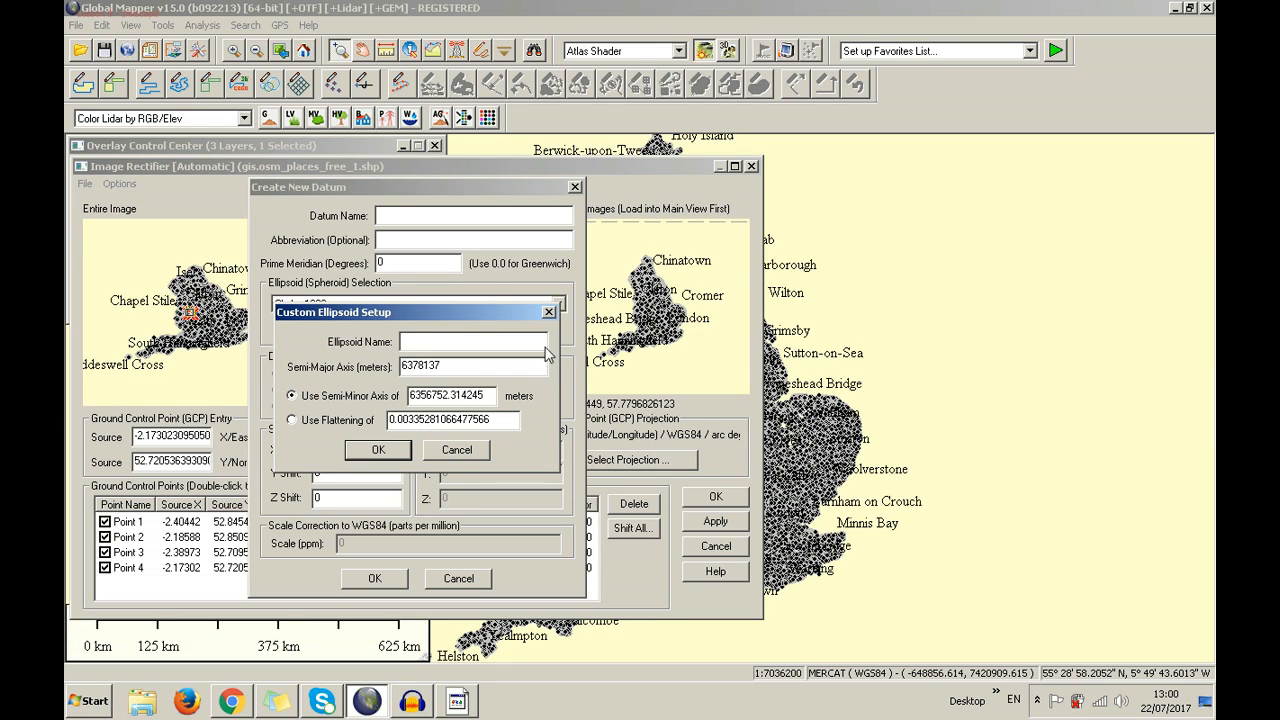
{"action": "double_click", "coordinate": [460, 363]}
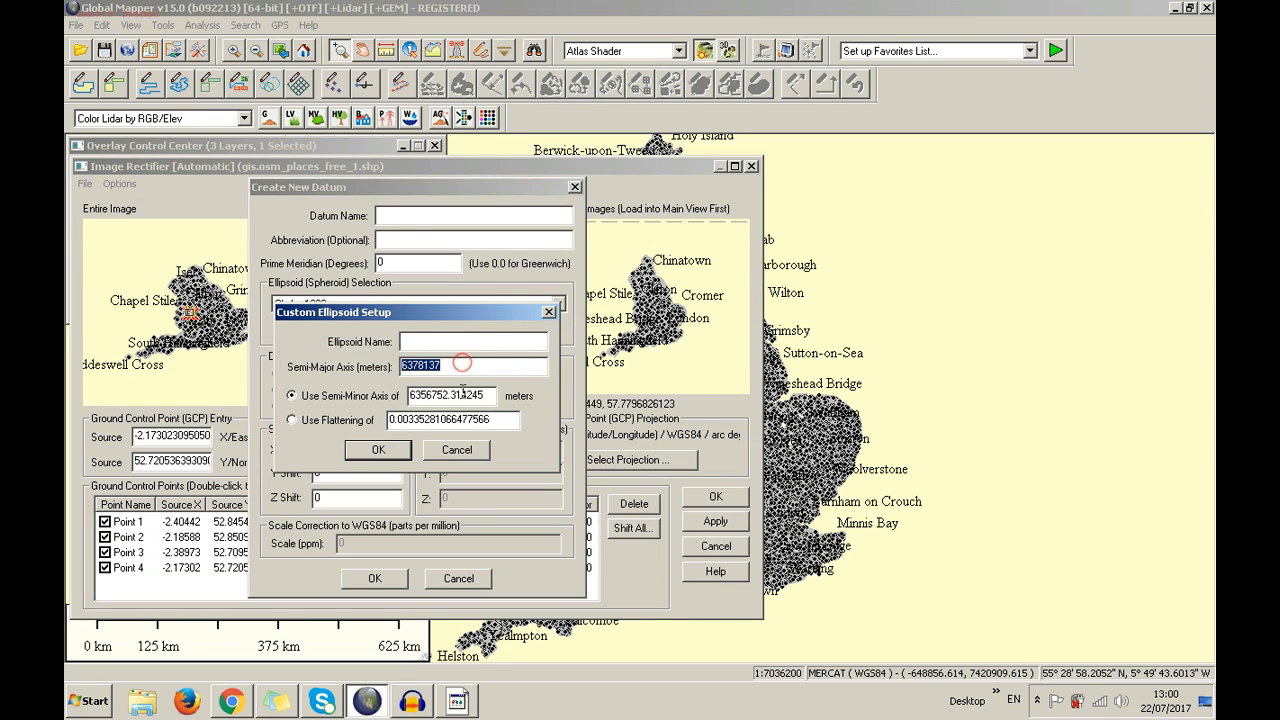
{"action": "left_click", "coordinate": [490, 397]}
{"action": "double_click", "coordinate": [488, 397]}
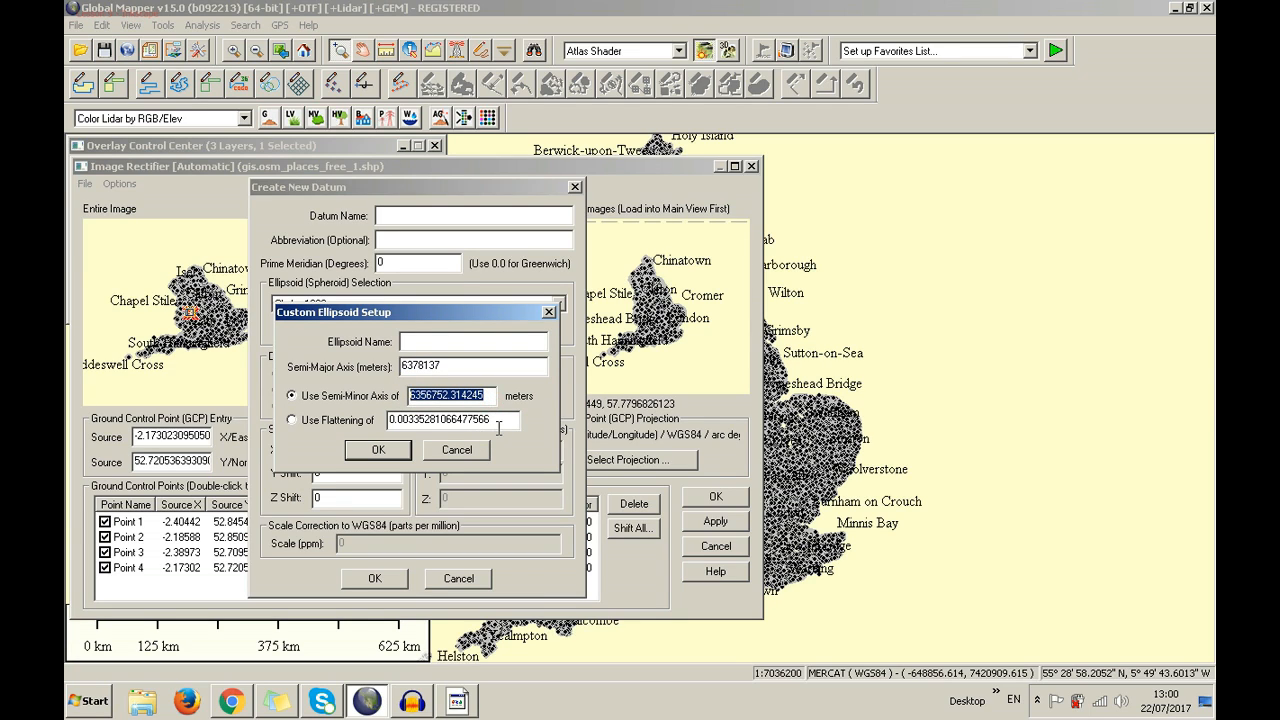
{"action": "left_click", "coordinate": [549, 312]}
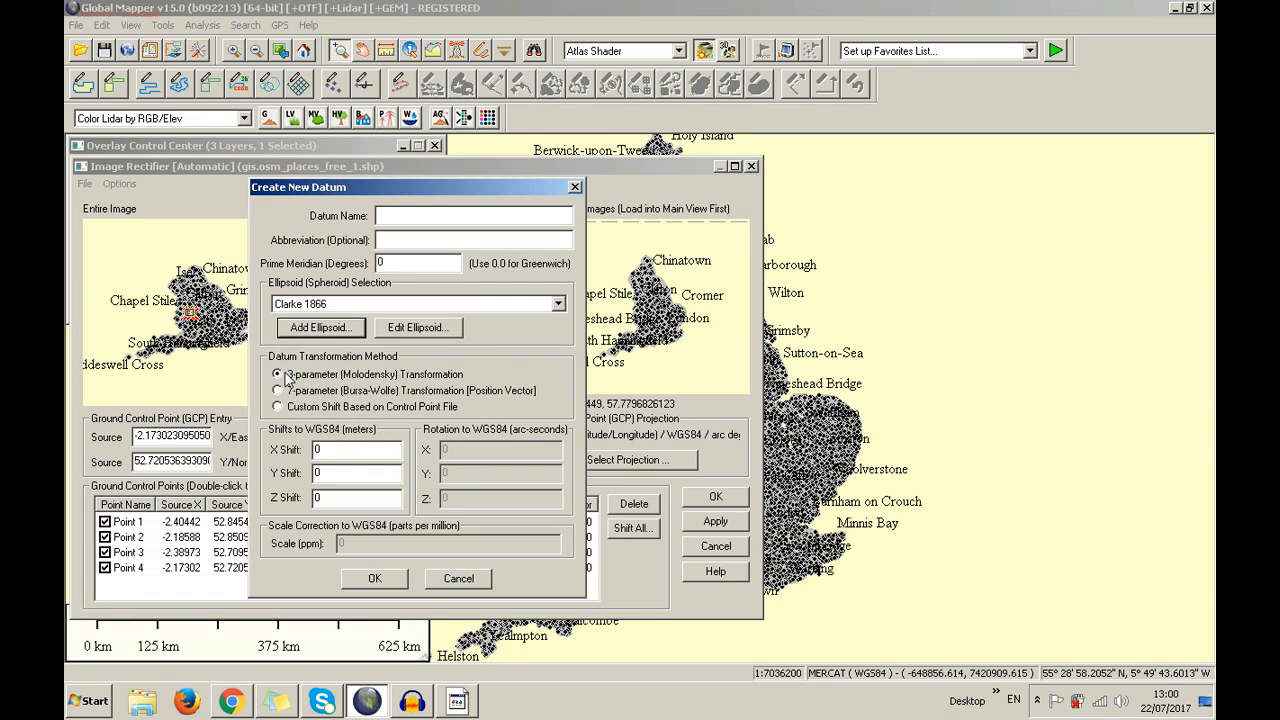
Enter an X shift of '-' and a Y shift of 23342, then cancel the new datum
{"action": "double_click", "coordinate": [326, 449]}
{"action": "type", "text": "-"}
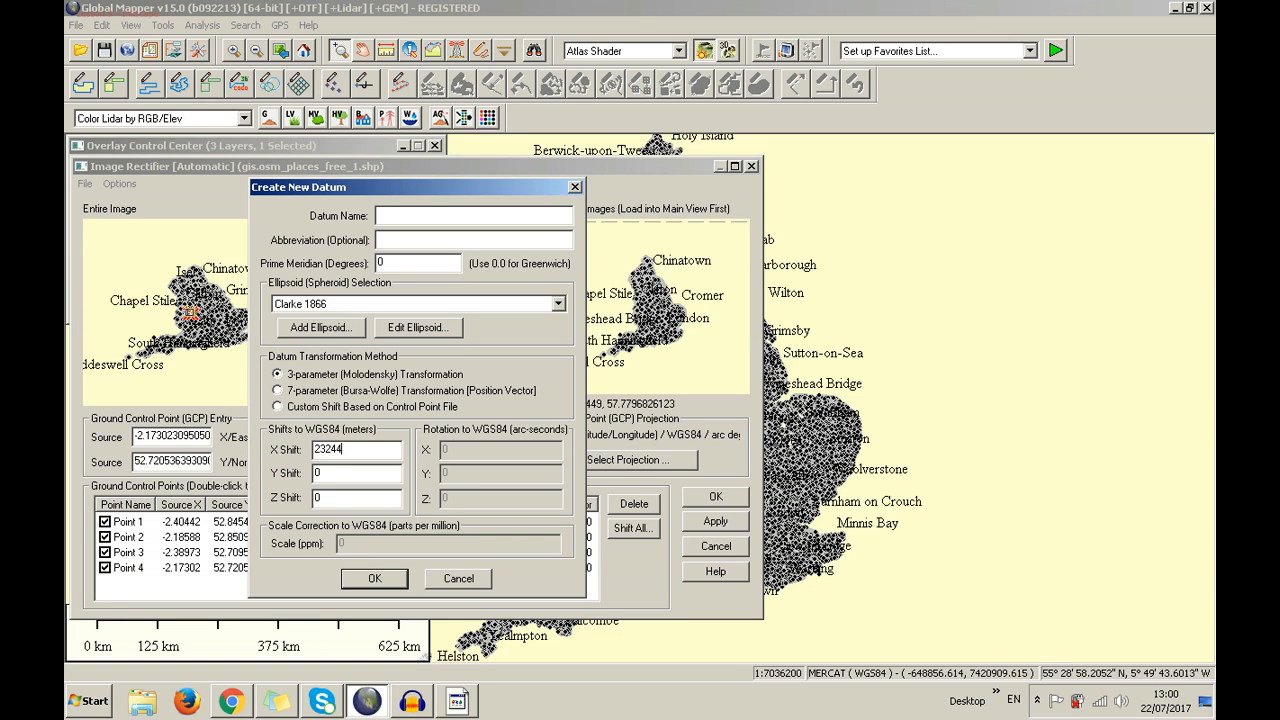
{"action": "double_click", "coordinate": [327, 470]}
{"action": "type", "text": "233423"}
{"action": "left_click", "coordinate": [459, 579]}
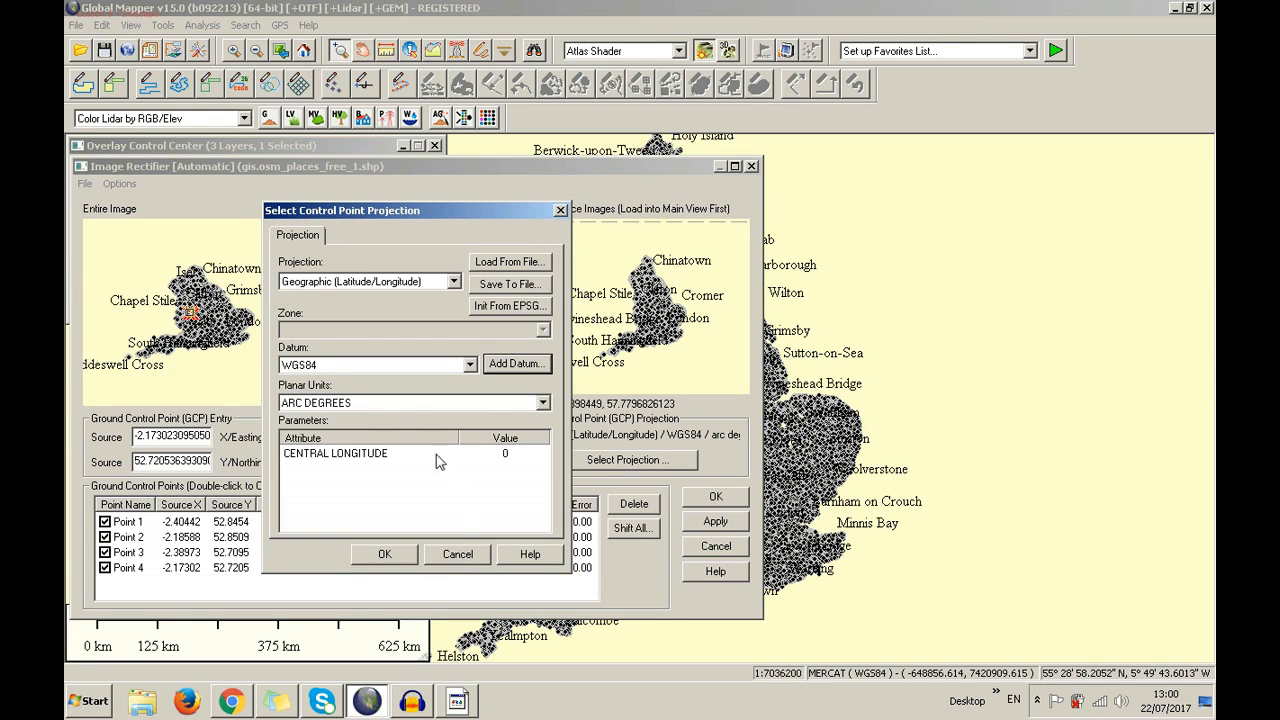
Keep ARC DEGREES as planar units and try the Wagner VII (Hammer-Wagner) projection
{"action": "left_click", "coordinate": [389, 403]}
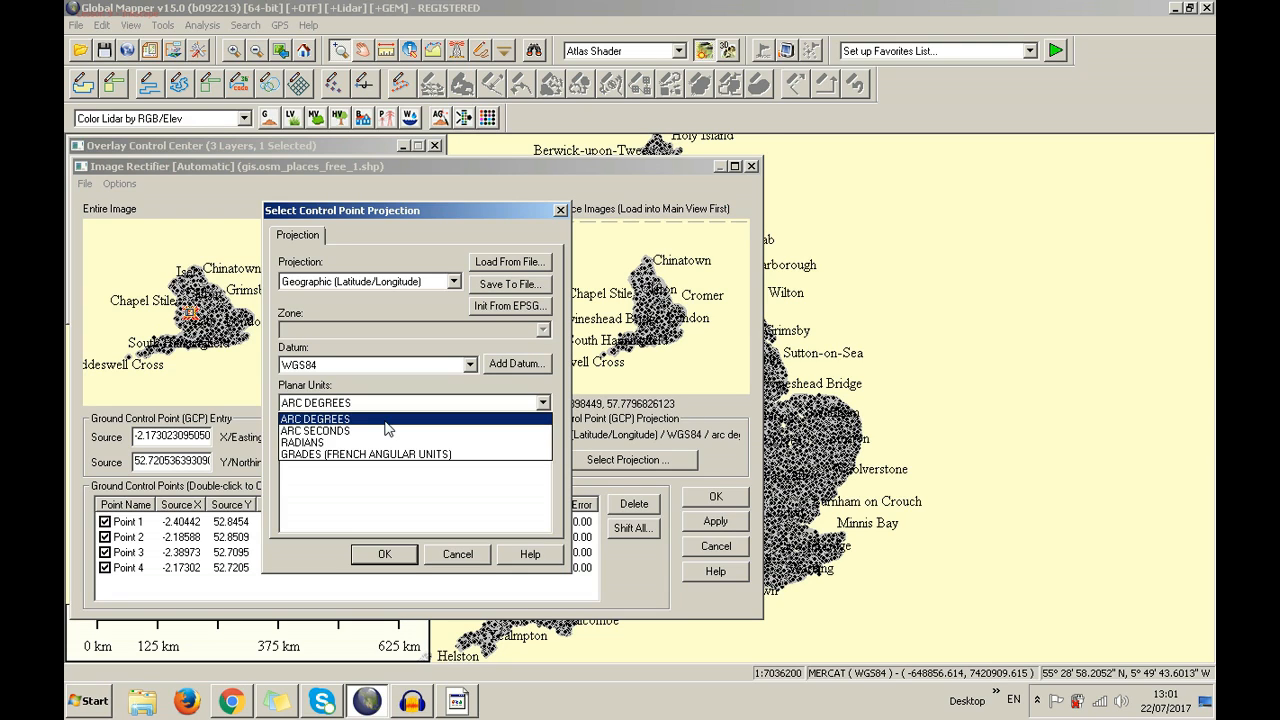
{"action": "left_click", "coordinate": [386, 420]}
{"action": "left_click", "coordinate": [392, 456]}
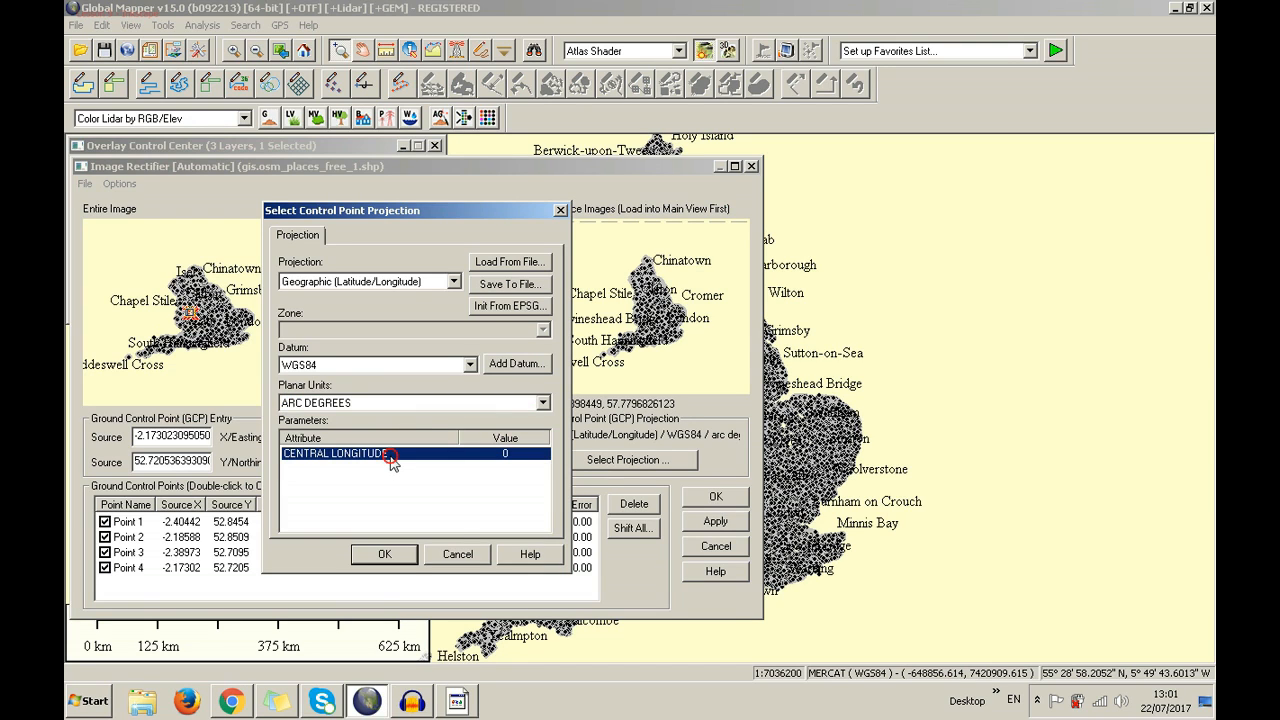
{"action": "left_click", "coordinate": [410, 282]}
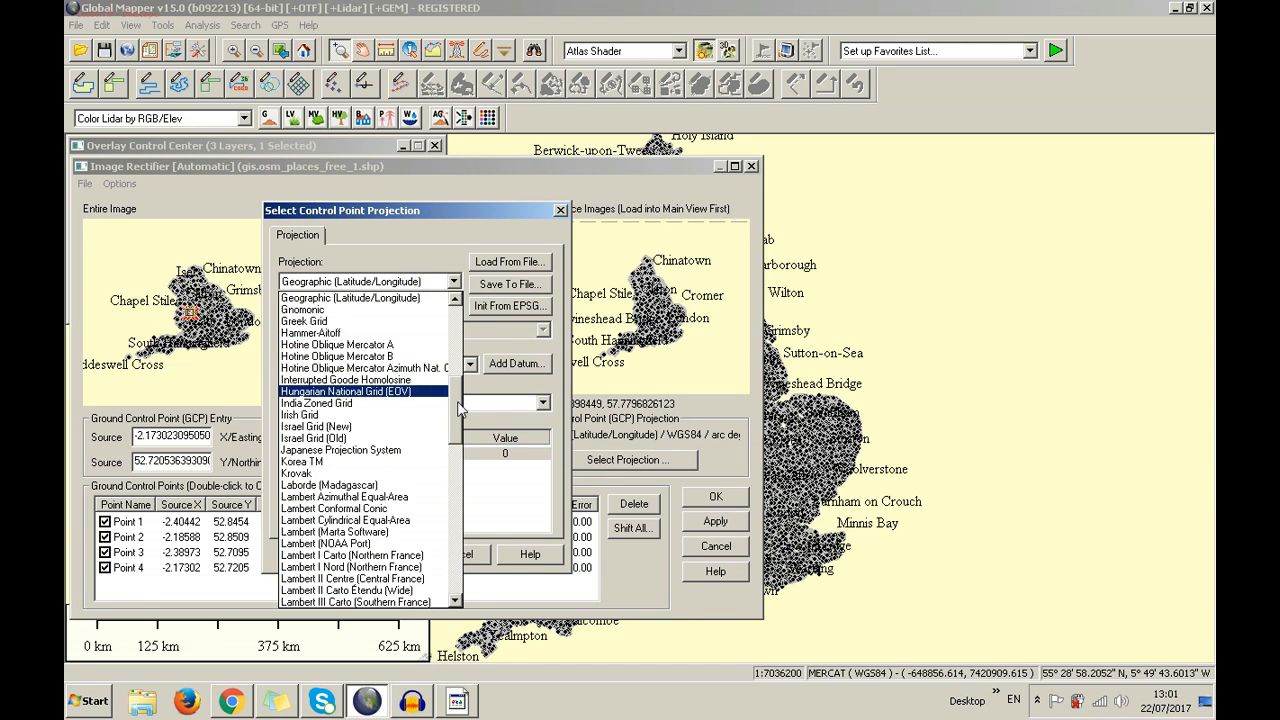
{"action": "left_click_drag", "start_coordinate": [457, 402], "coordinate": [467, 580]}
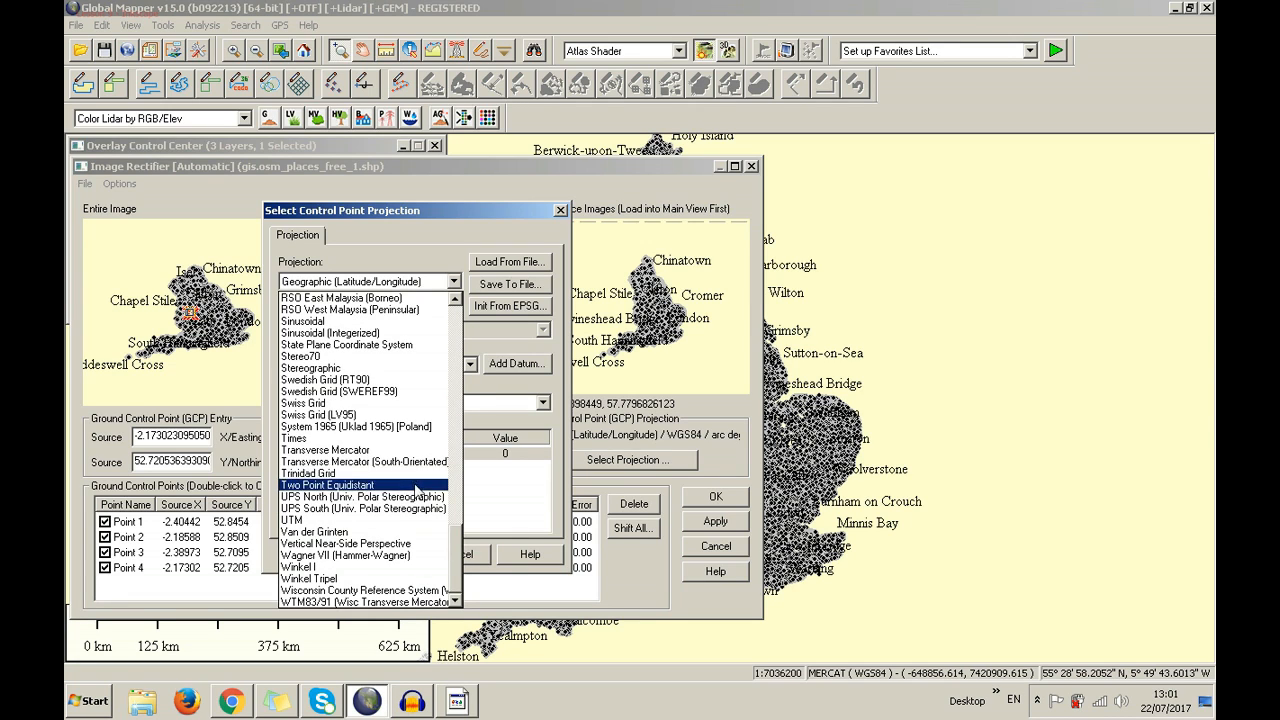
{"action": "left_click", "coordinate": [431, 555]}
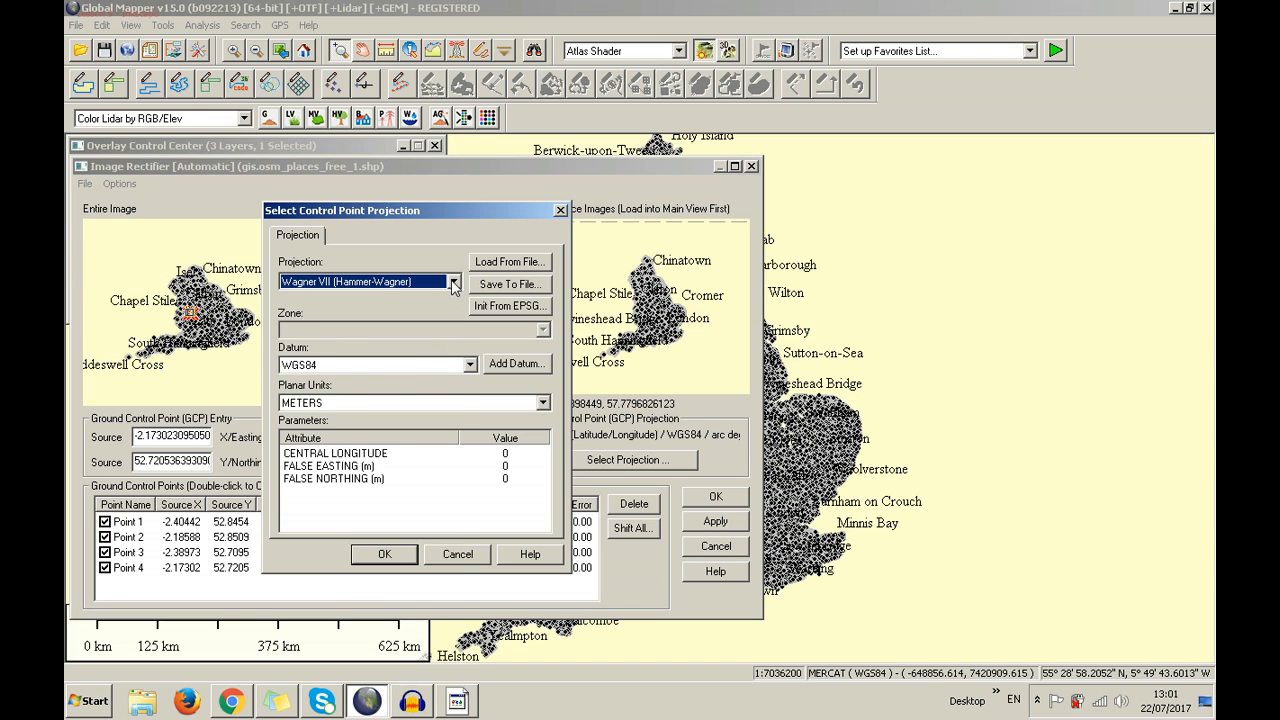
Try Orthographic and Plate Carree, then pick Poland 1992/19 and review its scale factor parameter
{"action": "left_click", "coordinate": [454, 282]}
{"action": "scroll", "coordinate": [456, 460], "scroll_direction": "up", "scroll_amount": 11}
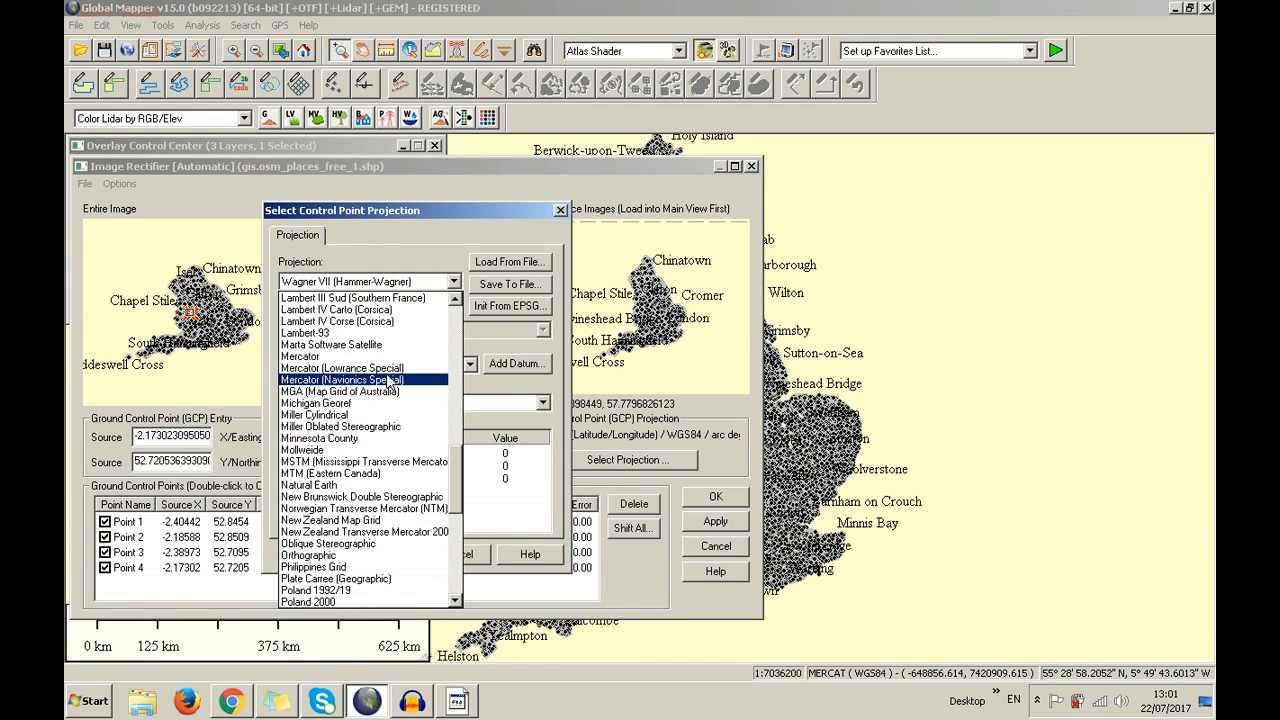
{"action": "key", "text": "o"}
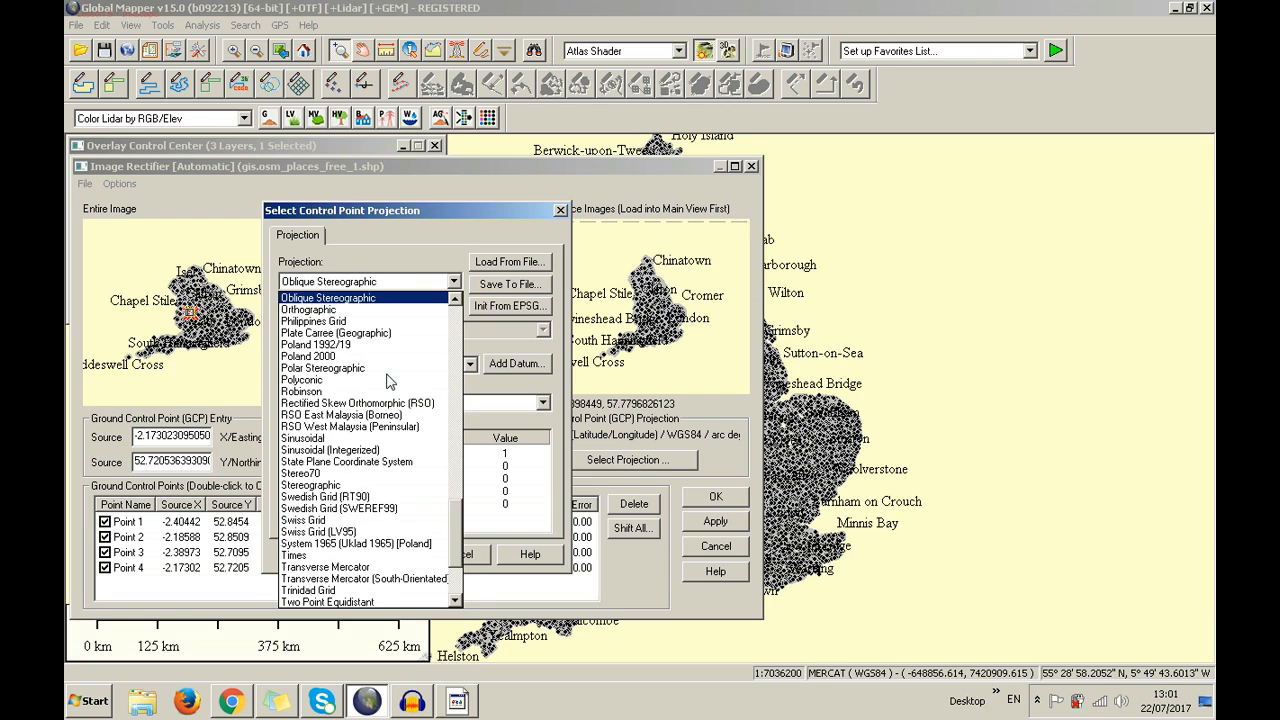
{"action": "key", "text": "o"}
{"action": "key", "text": "Return"}
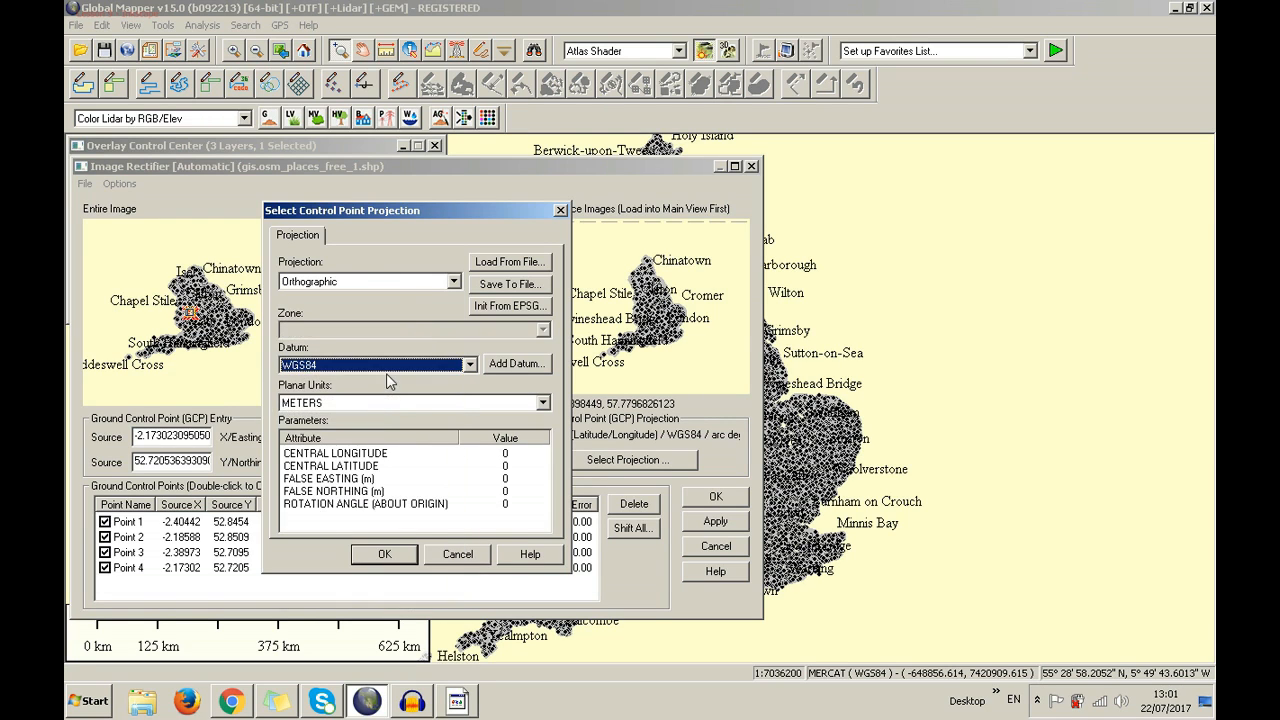
{"action": "left_click", "coordinate": [415, 288]}
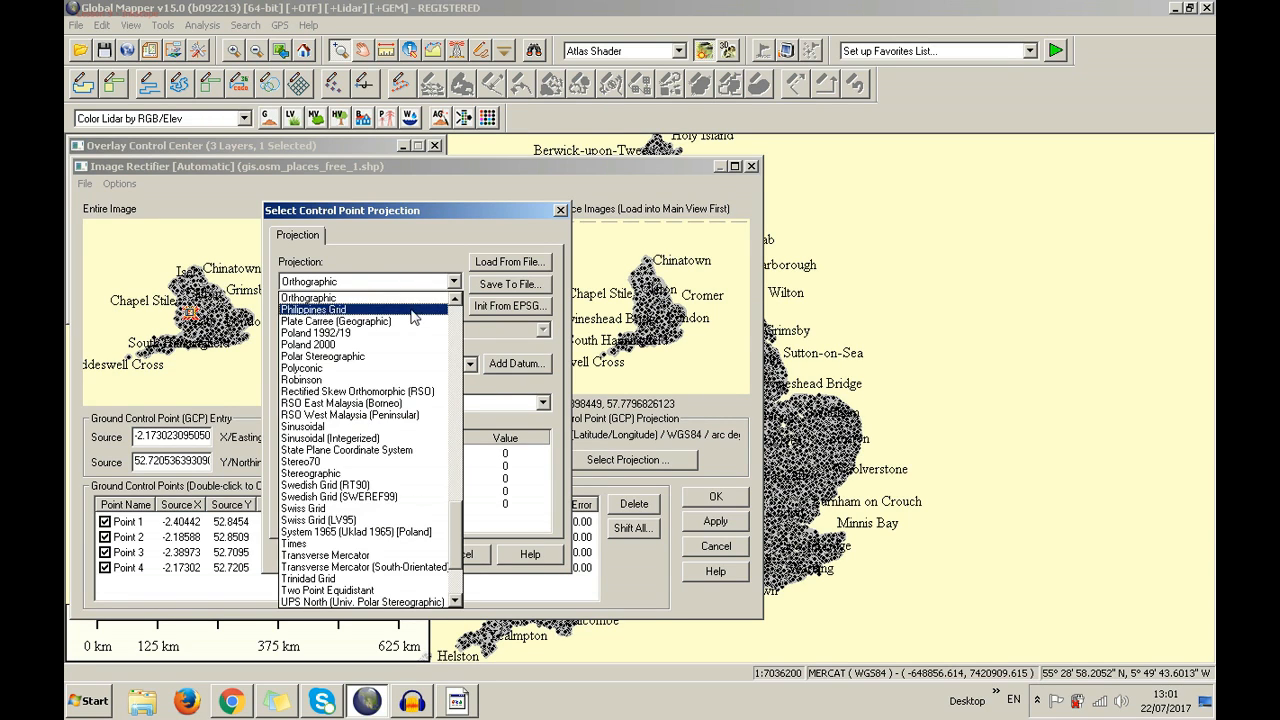
{"action": "left_click", "coordinate": [406, 323]}
{"action": "left_click", "coordinate": [408, 287]}
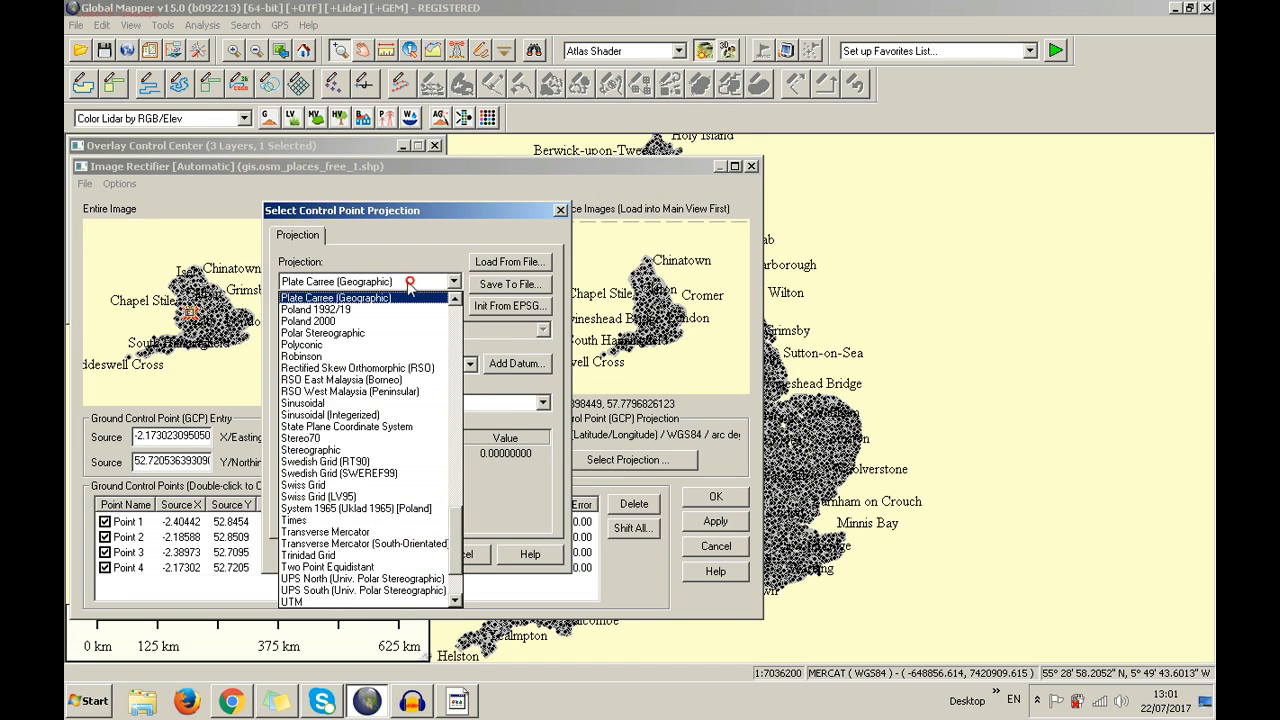
{"action": "left_click", "coordinate": [403, 303]}
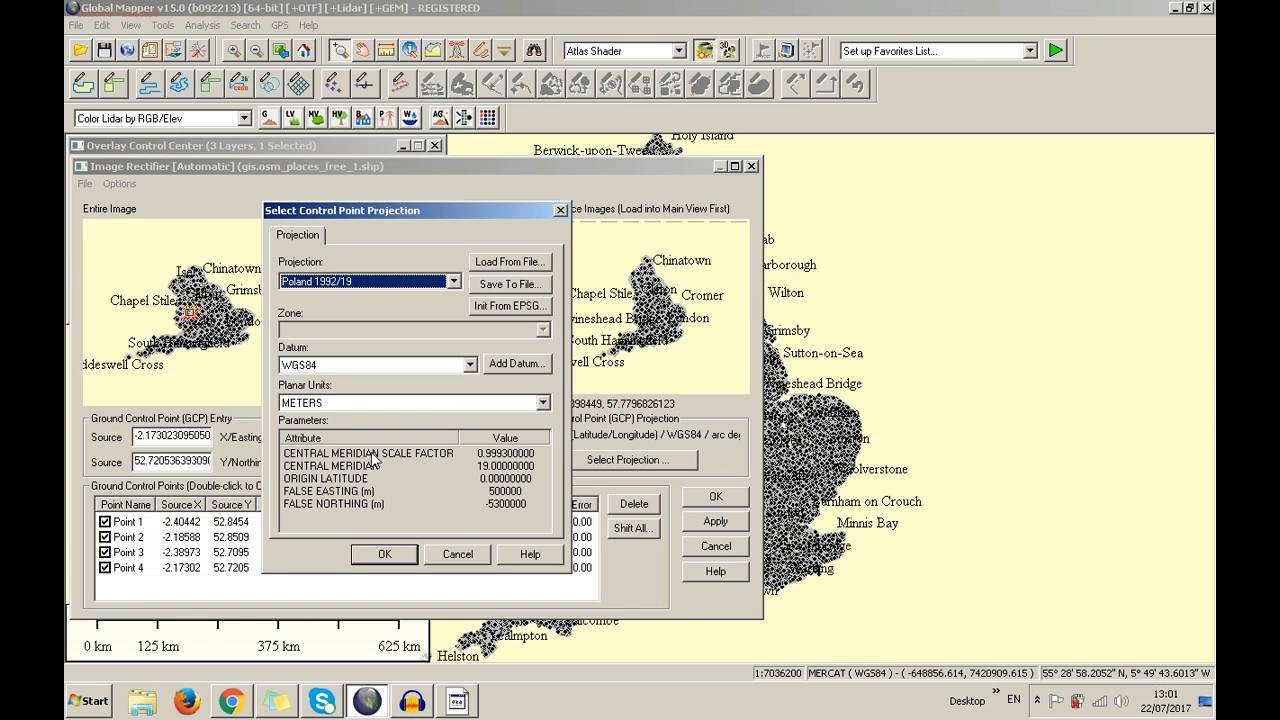
{"action": "left_click", "coordinate": [436, 459]}
Cancel the control point projection dialog, discarding the Poland 1992/19 change
{"action": "left_click", "coordinate": [458, 554]}
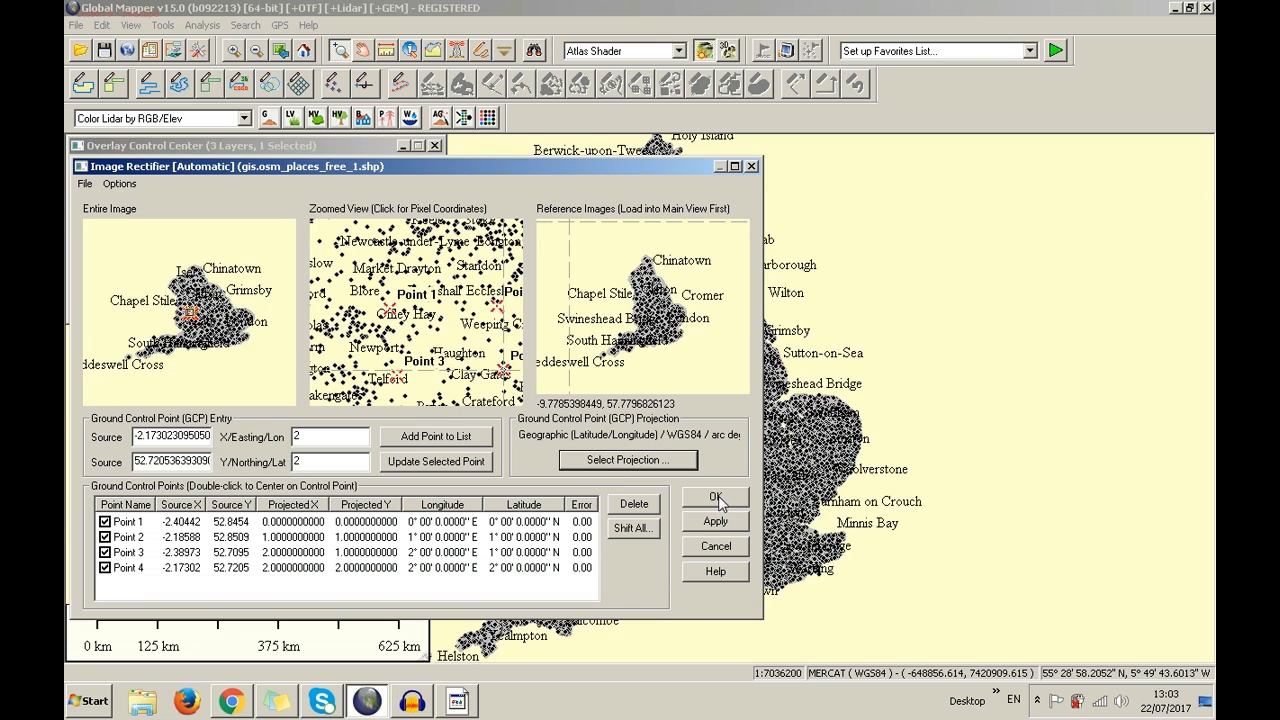
Delete control point Point 1 from the rectifier list
{"action": "left_click", "coordinate": [260, 521]}
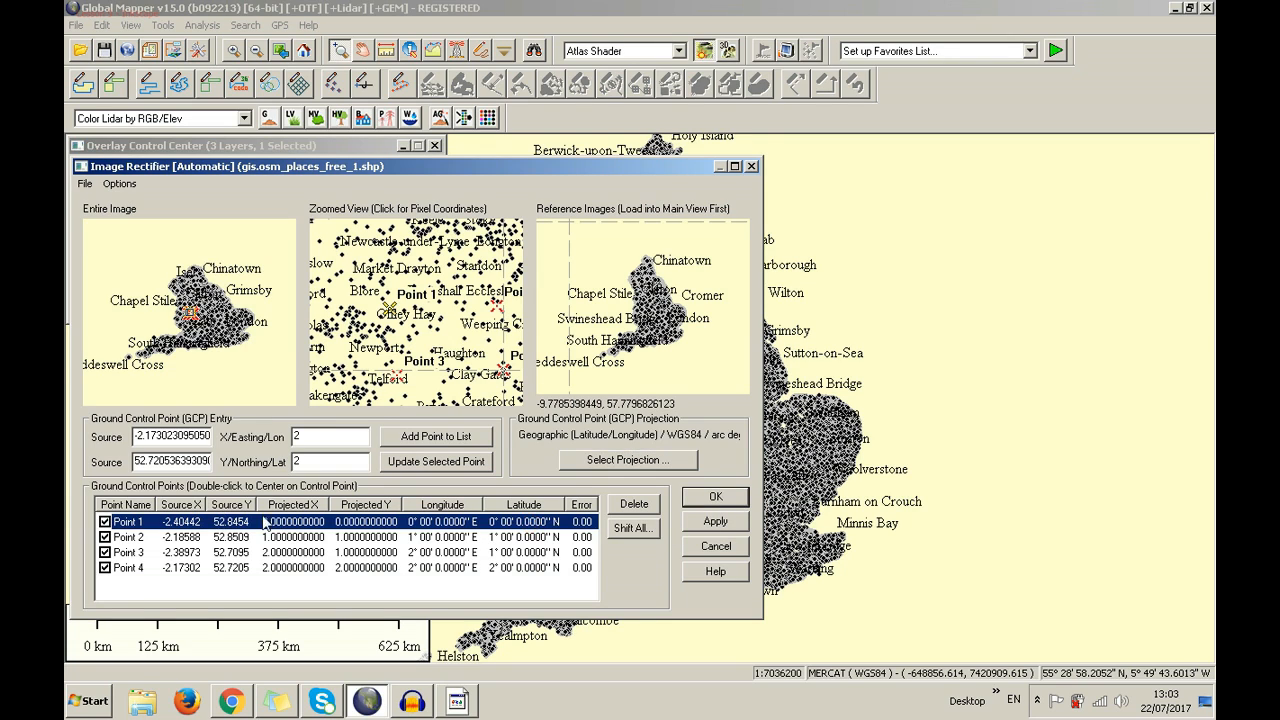
{"action": "left_click", "coordinate": [632, 506]}
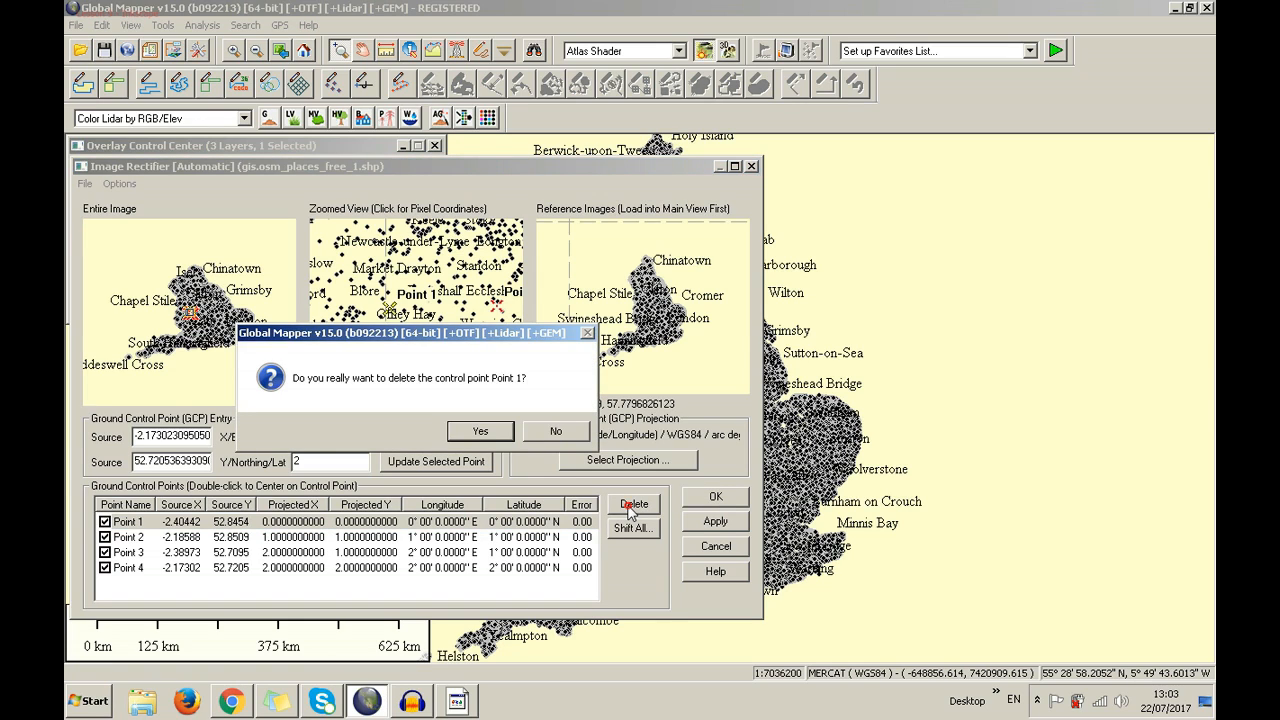
{"action": "left_click", "coordinate": [480, 432]}
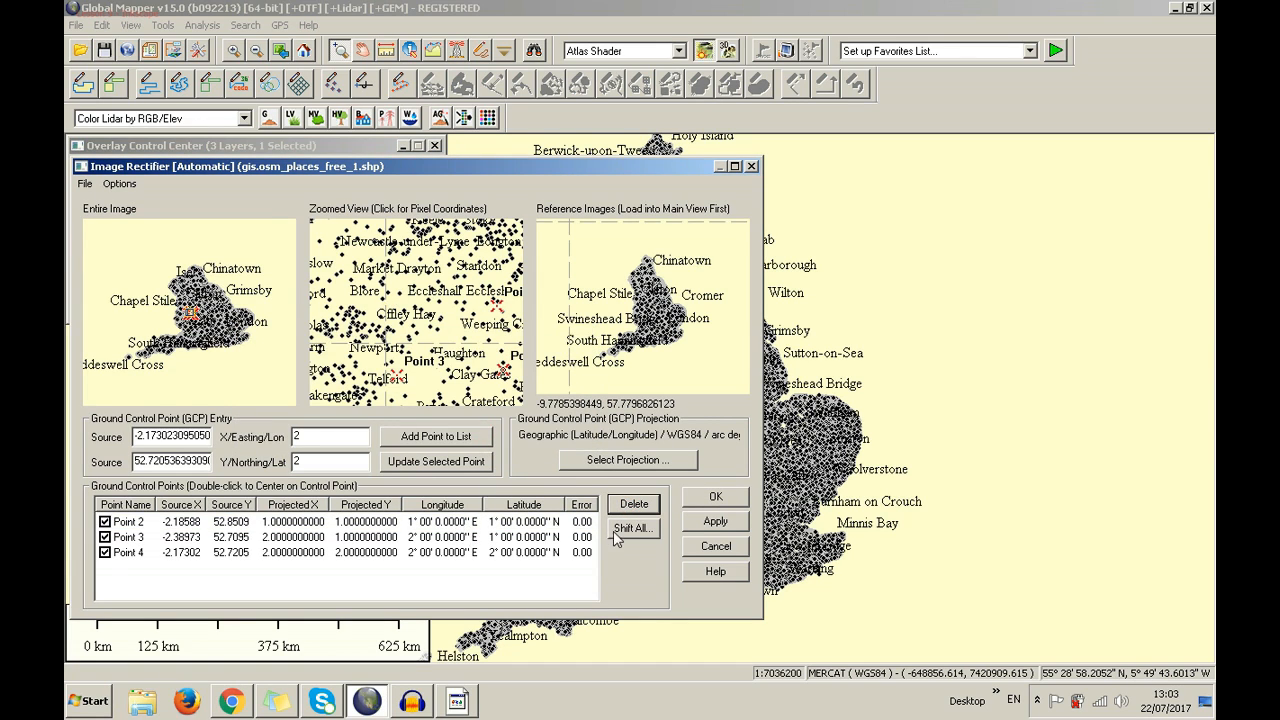
Offset Points 2–4 by an X/Longitude value of 1 arc degree
{"action": "left_click", "coordinate": [505, 521]}
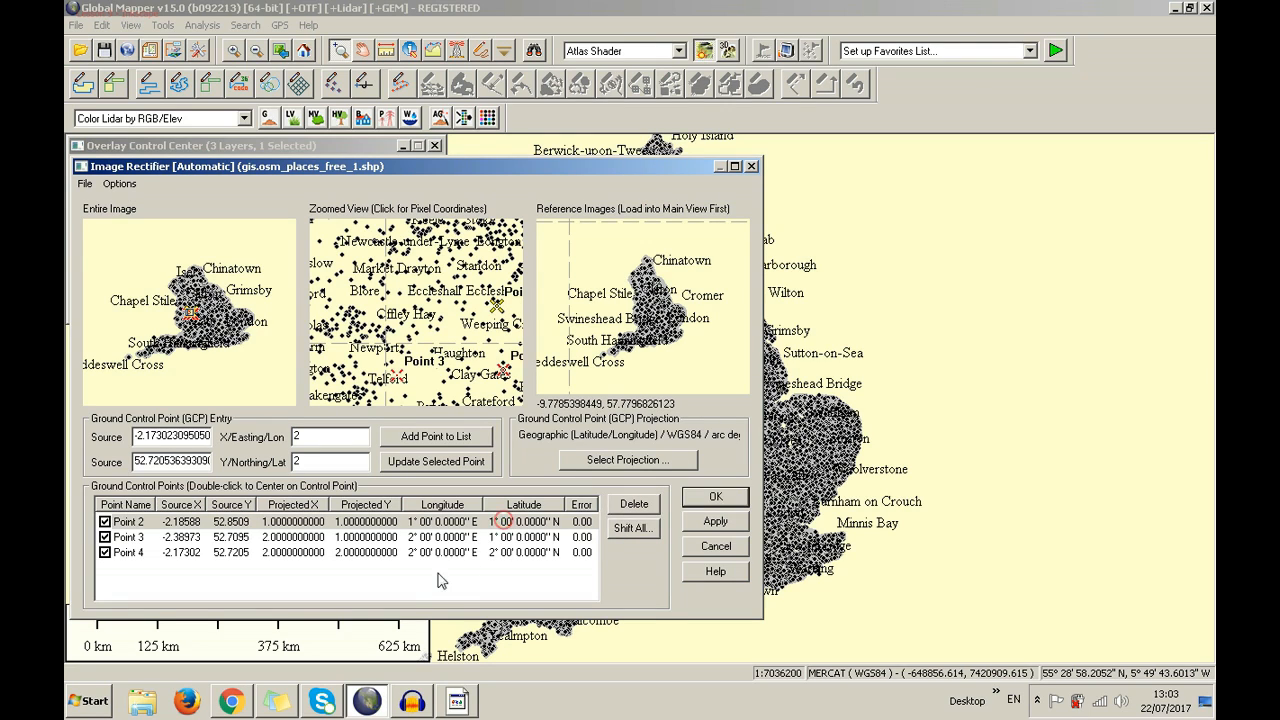
{"action": "left_click", "coordinate": [424, 540], "text": "ctrl"}
{"action": "left_click", "coordinate": [426, 553], "text": "ctrl"}
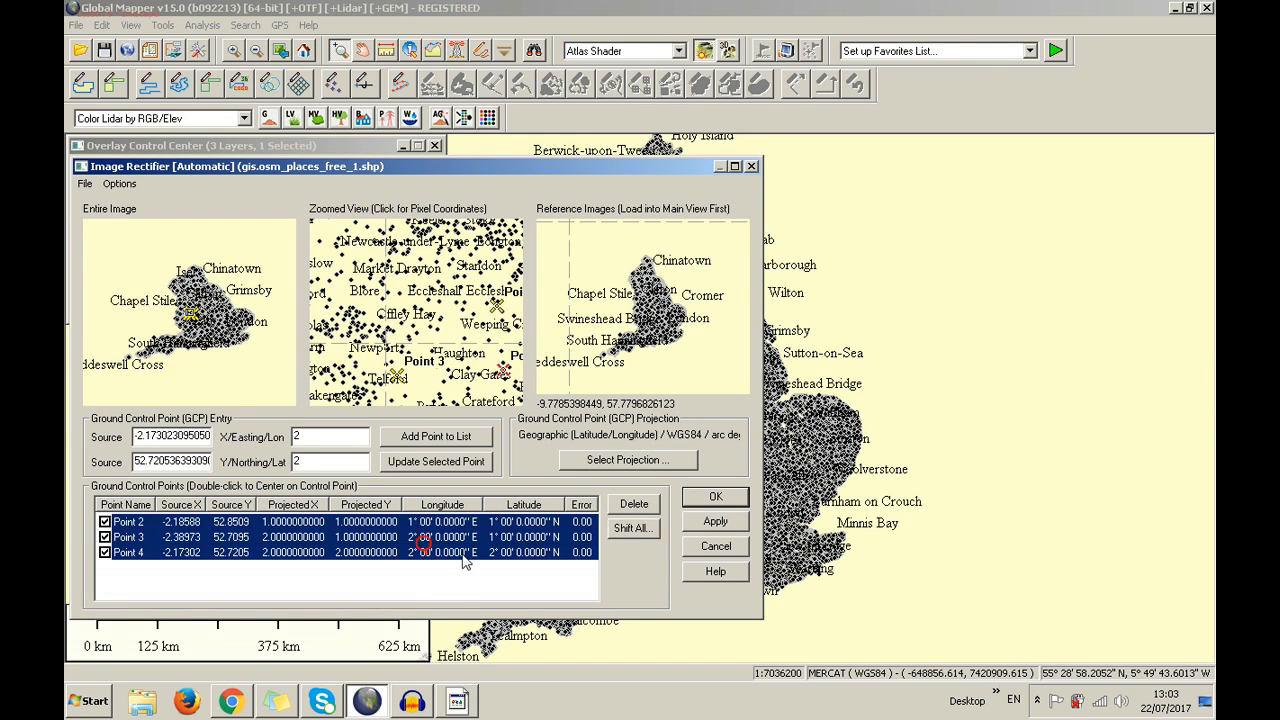
{"action": "left_click", "coordinate": [620, 532]}
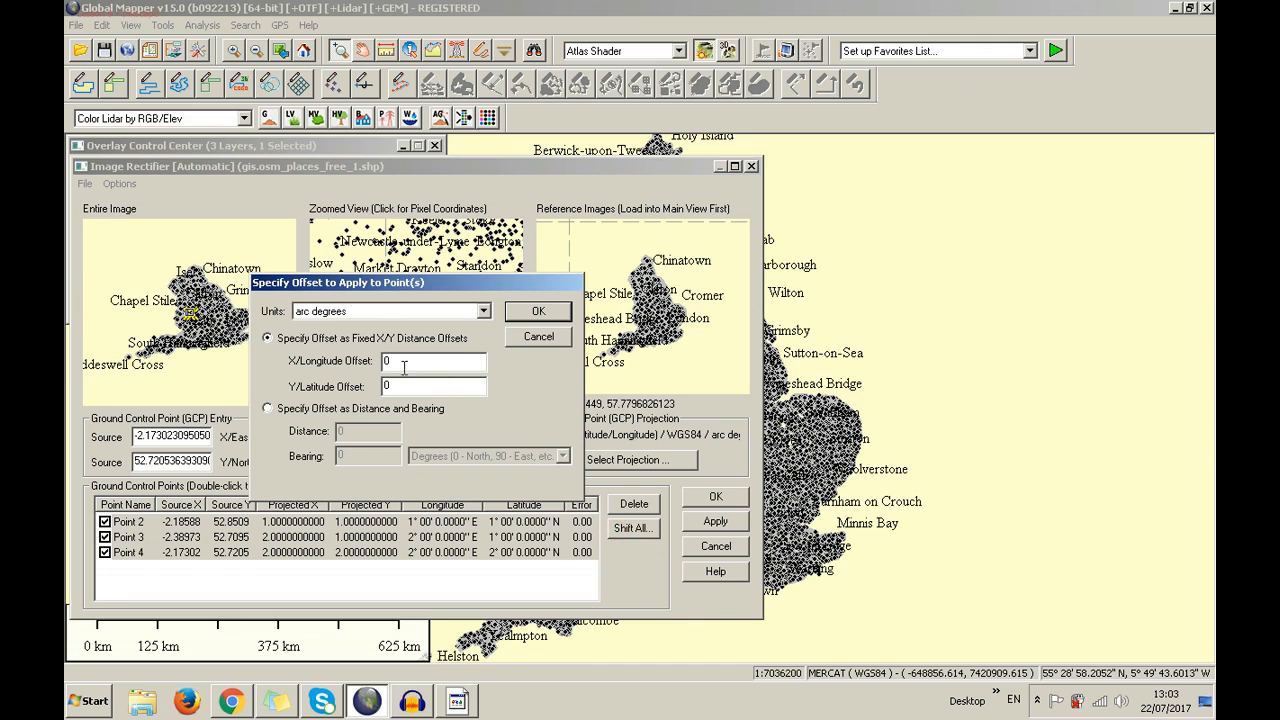
{"action": "left_click", "coordinate": [370, 311]}
{"action": "scroll", "coordinate": [390, 350], "scroll_direction": "down", "scroll_amount": 5}
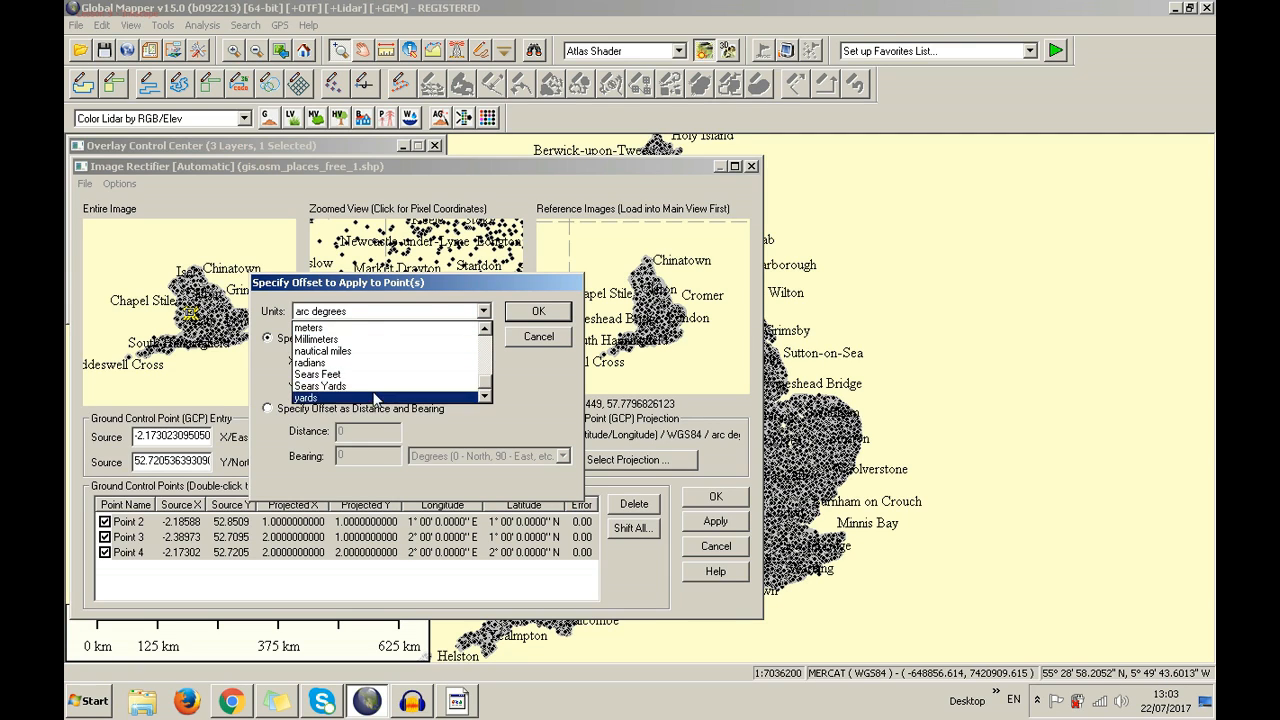
{"action": "scroll", "coordinate": [373, 381], "scroll_direction": "up", "scroll_amount": 4}
{"action": "scroll", "coordinate": [373, 381], "scroll_direction": "up", "scroll_amount": 2}
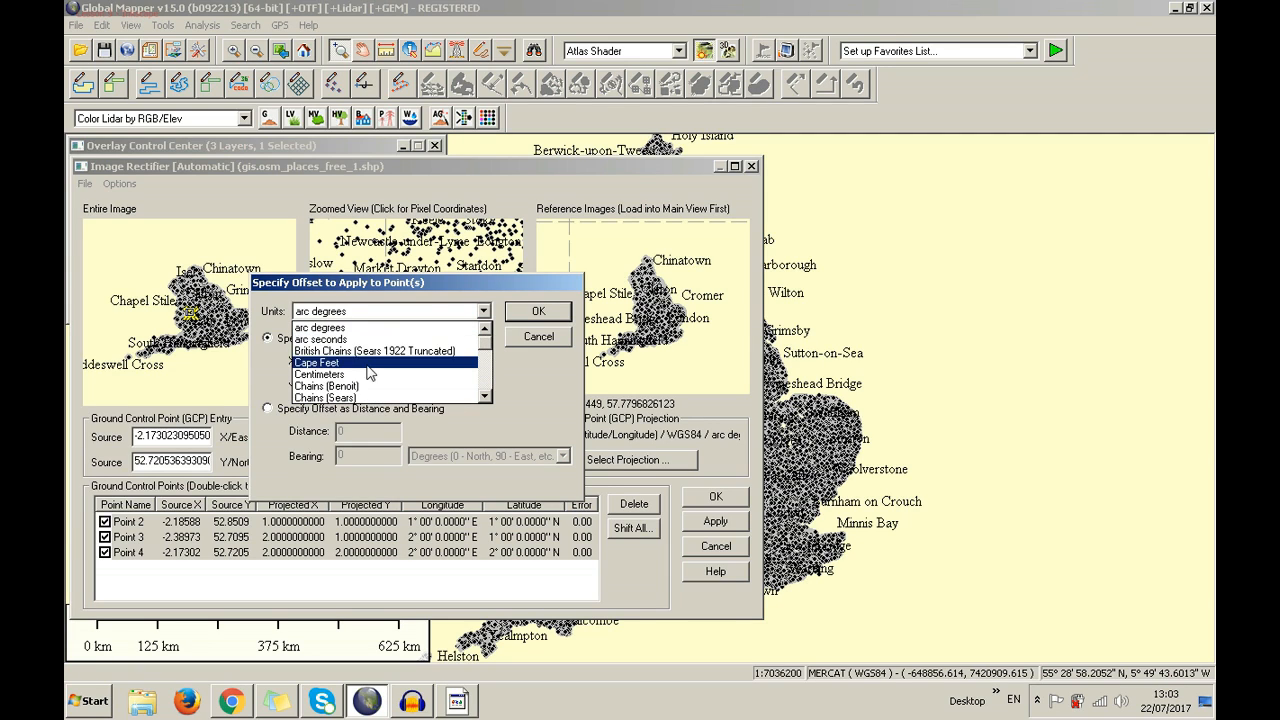
{"action": "left_click", "coordinate": [330, 327]}
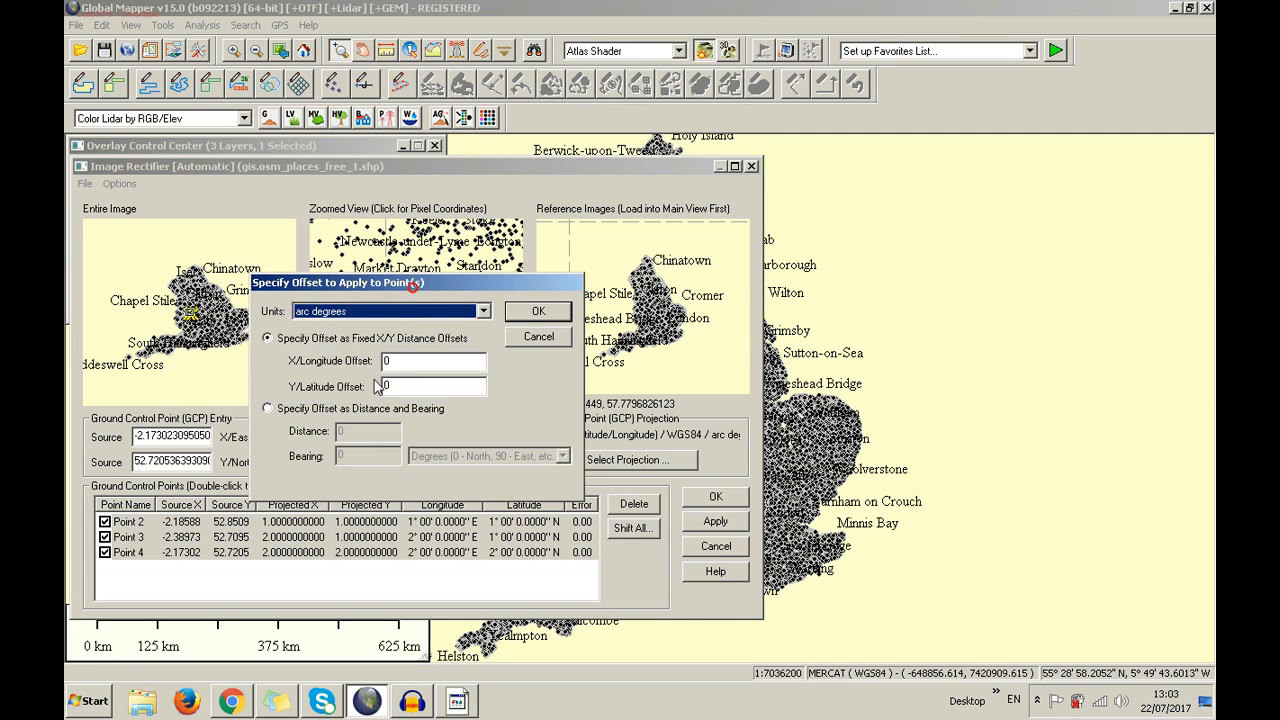
{"action": "double_click", "coordinate": [396, 363]}
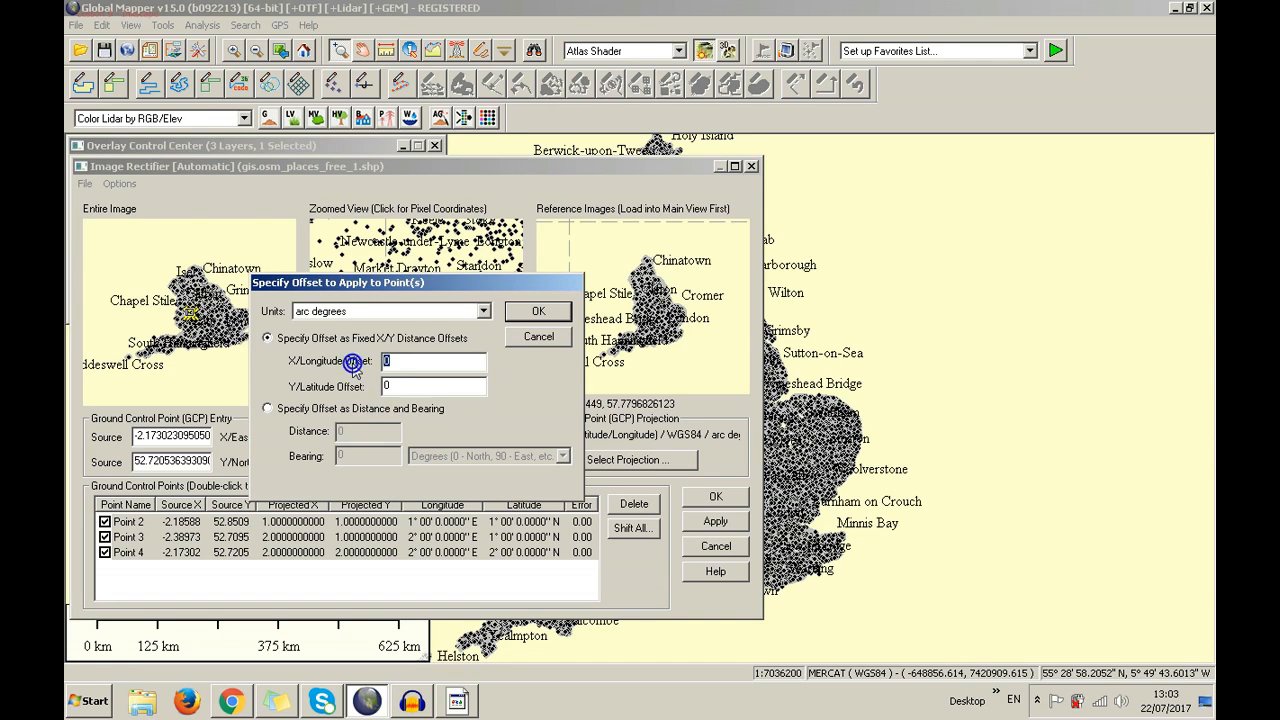
{"action": "type", "text": "1"}
{"action": "left_click", "coordinate": [537, 312]}
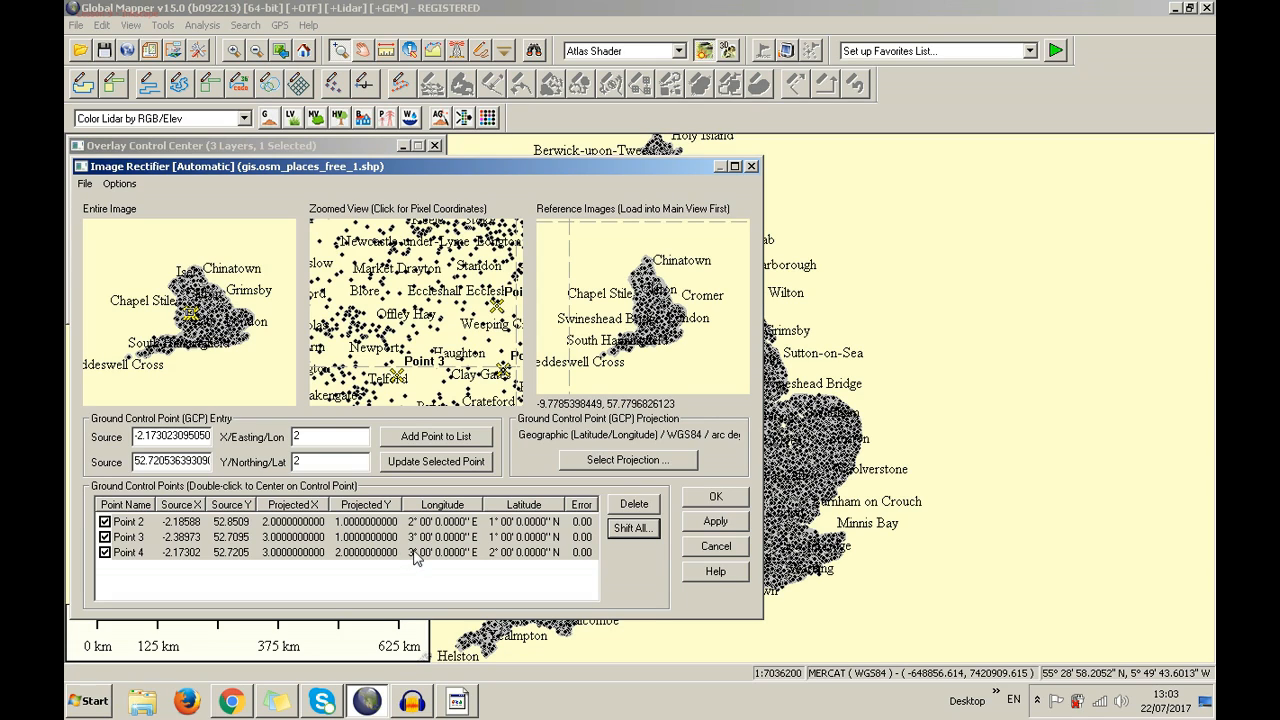
{"action": "left_click", "coordinate": [716, 548]}
Discard the rectification, hide the osm_places layer, and dismiss the pause message
{"action": "left_click", "coordinate": [453, 432]}
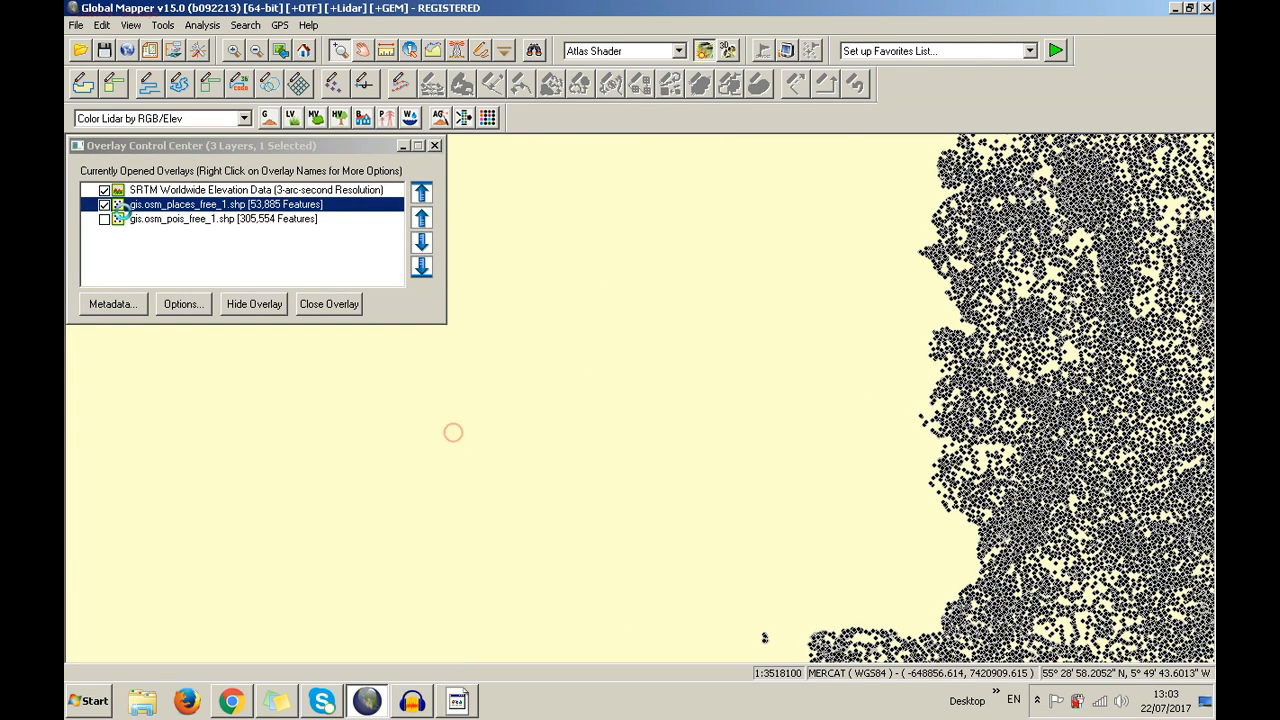
{"action": "left_click", "coordinate": [104, 204]}
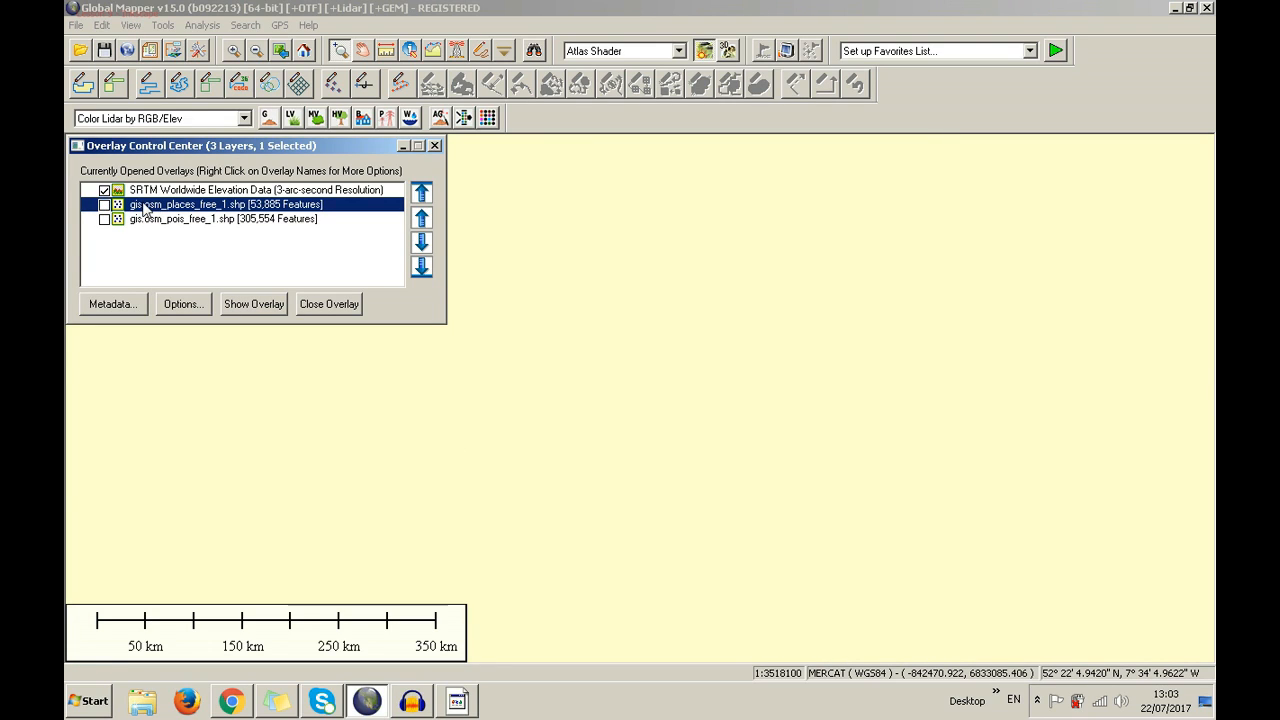
{"action": "left_click", "coordinate": [458, 708]}
{"action": "left_click", "coordinate": [675, 394]}
{"action": "left_click", "coordinate": [270, 139]}
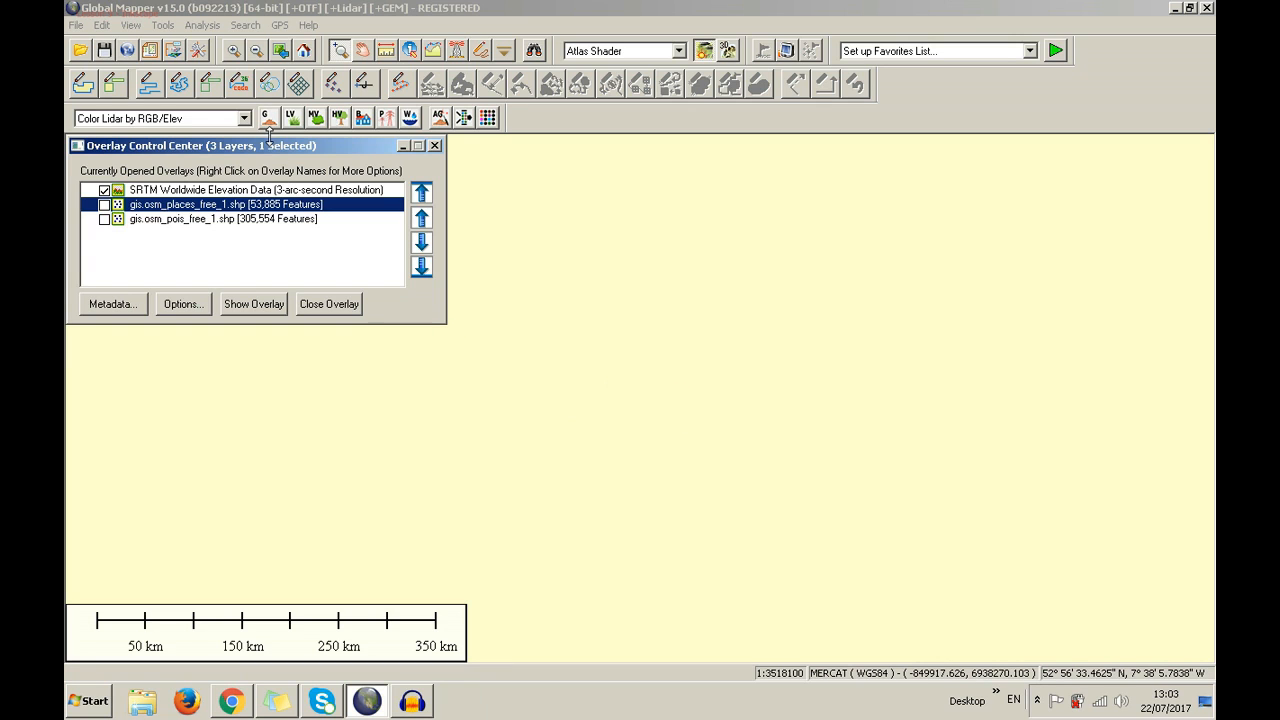
Make the places layer display only below a 1:250000 map scale
{"action": "right_click", "coordinate": [222, 207]}
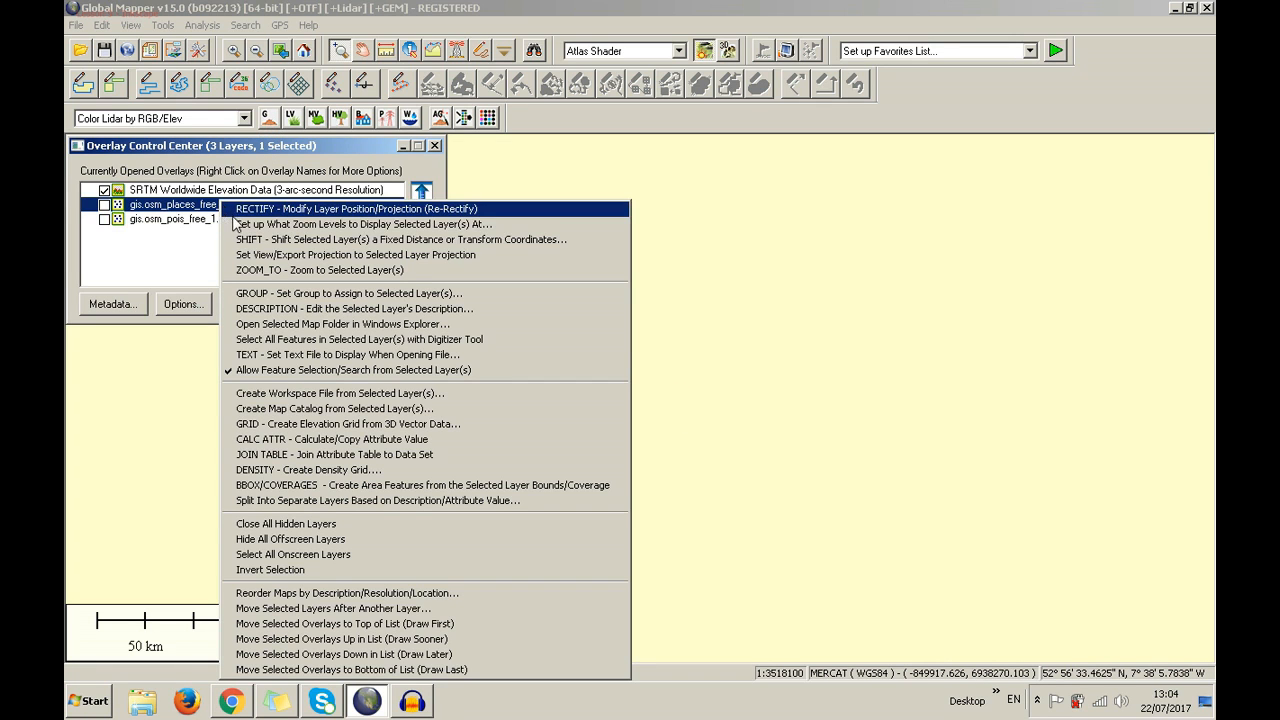
{"action": "left_click", "coordinate": [242, 226]}
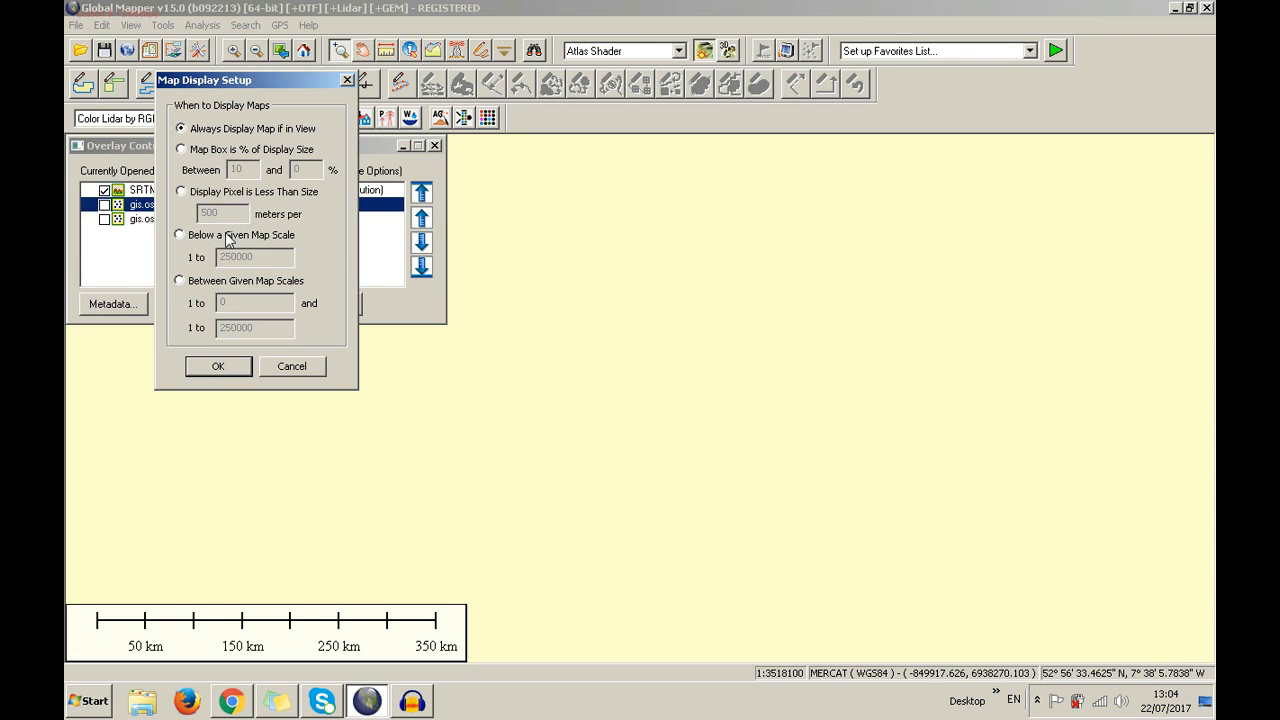
{"action": "left_click", "coordinate": [229, 236]}
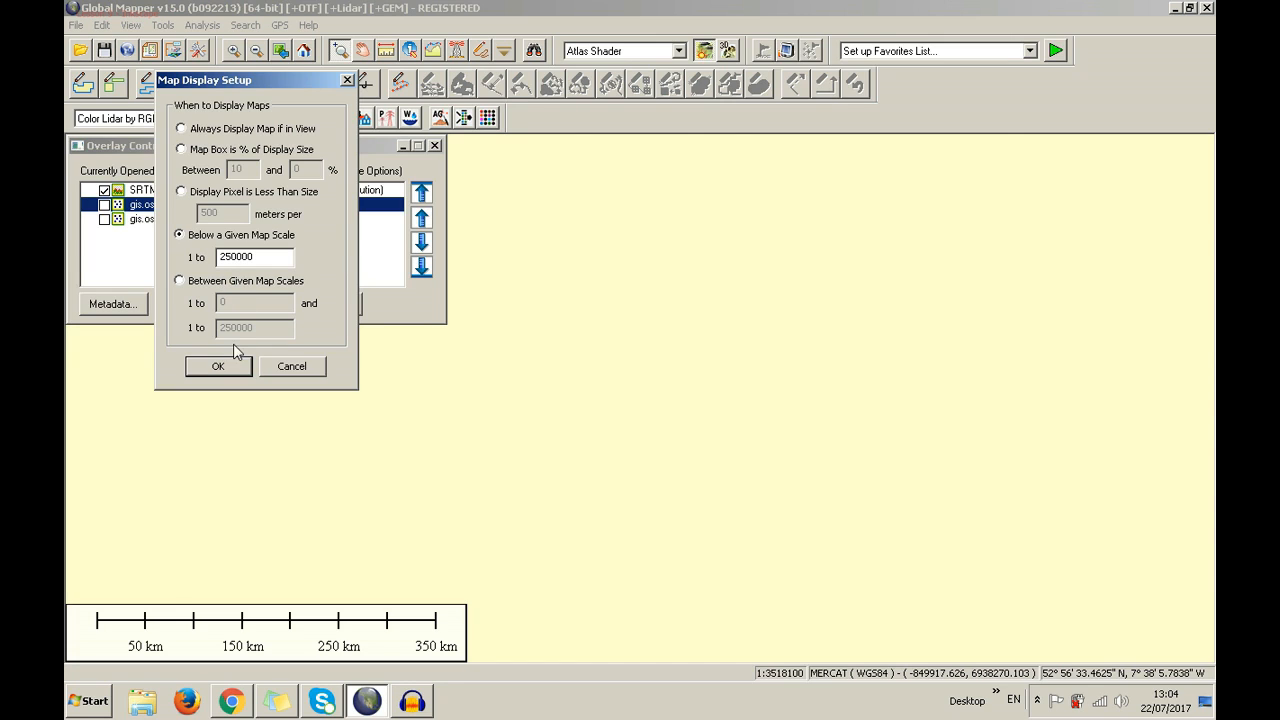
{"action": "left_click", "coordinate": [220, 366]}
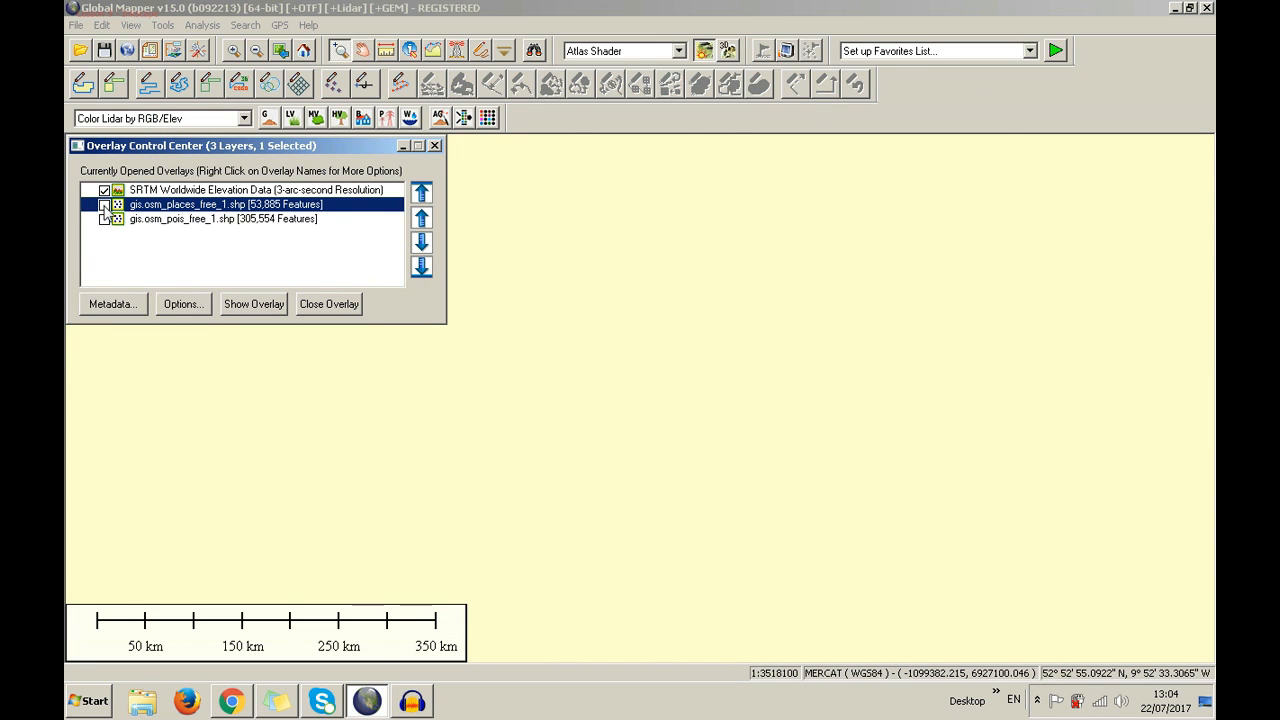
Show osm_places again and zoom to about 1:154300 near Solihull, revealing Knowle and Lapworth labels
{"action": "left_click", "coordinate": [104, 205]}
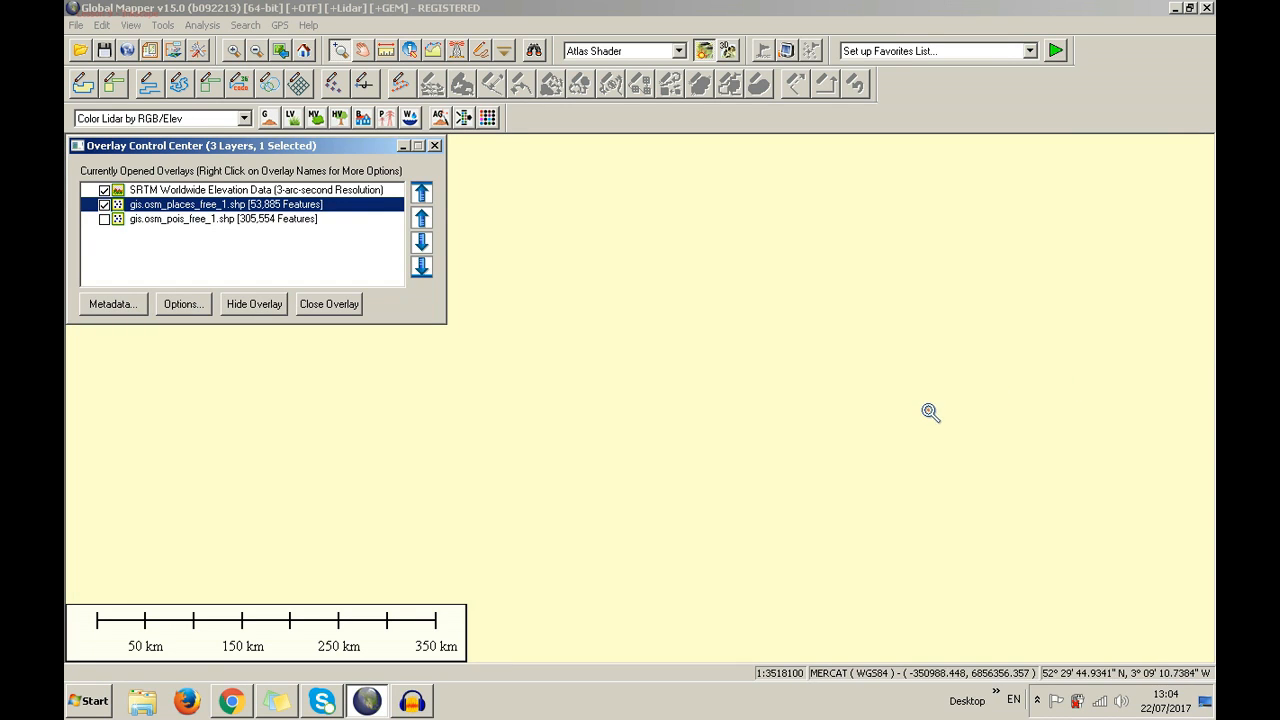
{"action": "left_click_drag", "start_coordinate": [705, 262], "coordinate": [1060, 595]}
{"action": "left_click_drag", "start_coordinate": [741, 319], "coordinate": [986, 500]}
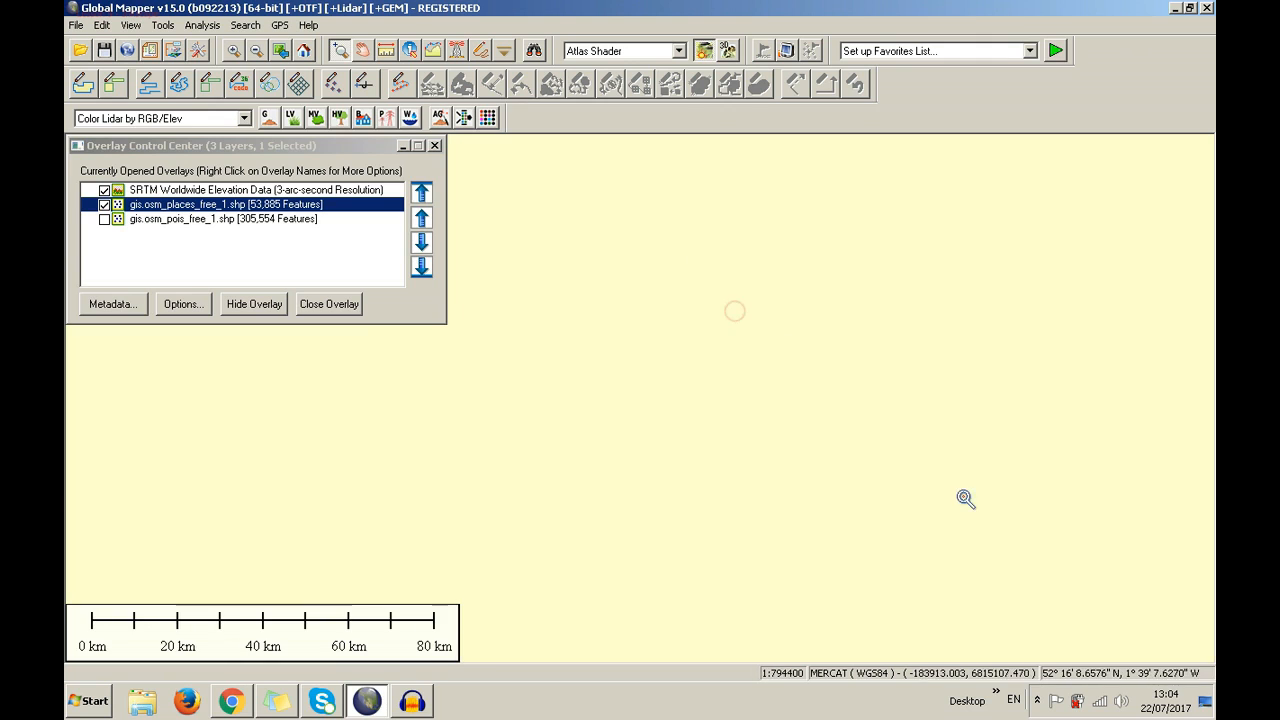
{"action": "left_click_drag", "start_coordinate": [820, 357], "coordinate": [994, 510]}
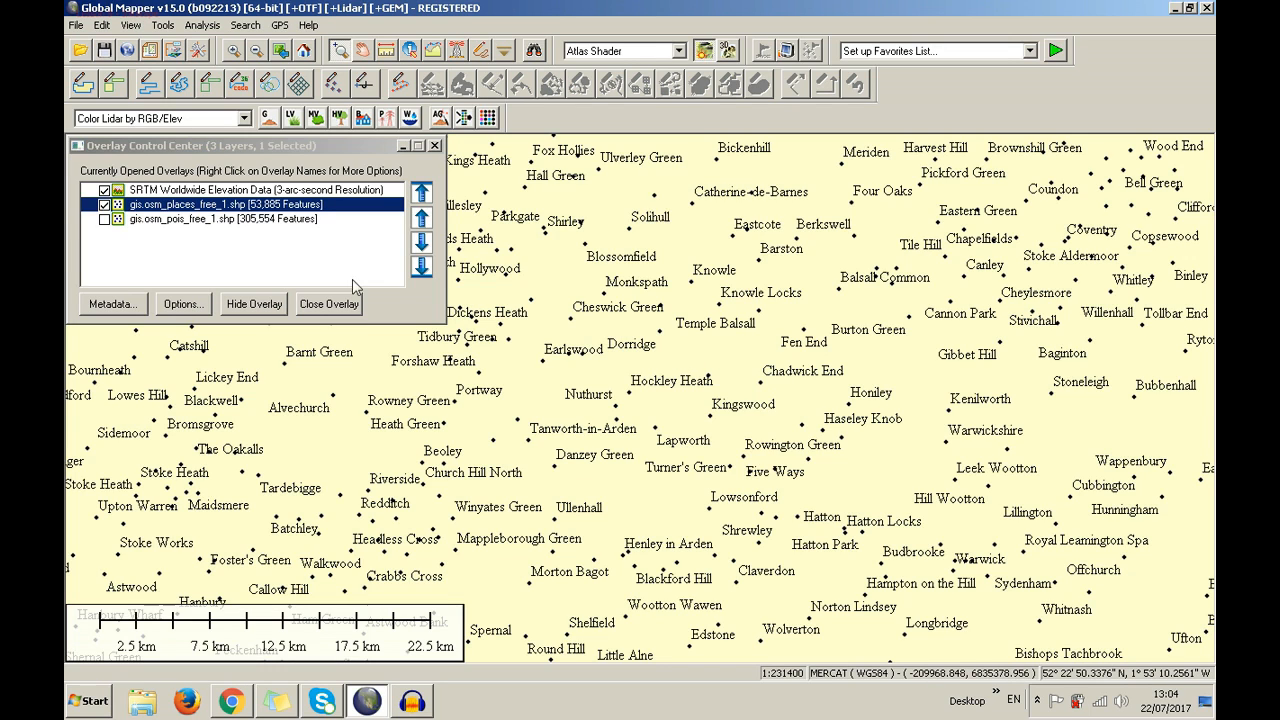
{"action": "right_click", "coordinate": [526, 362]}
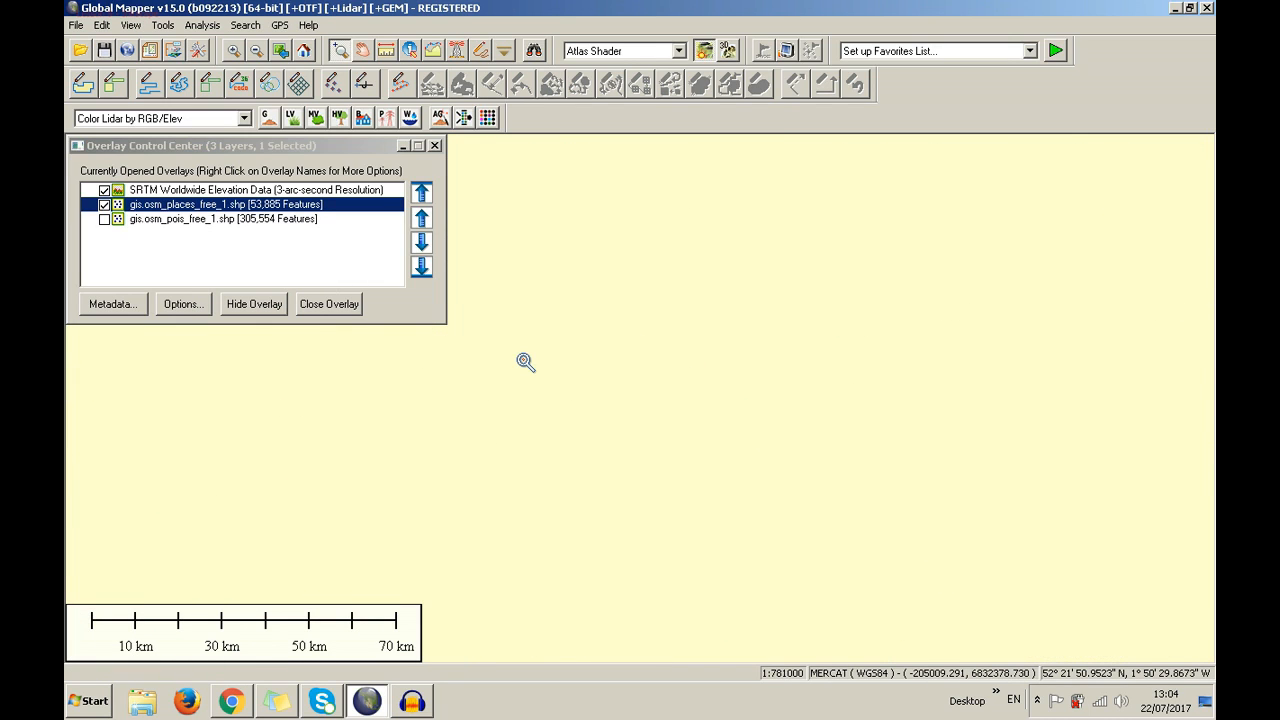
{"action": "scroll", "coordinate": [526, 362], "scroll_direction": "up", "scroll_amount": 3}
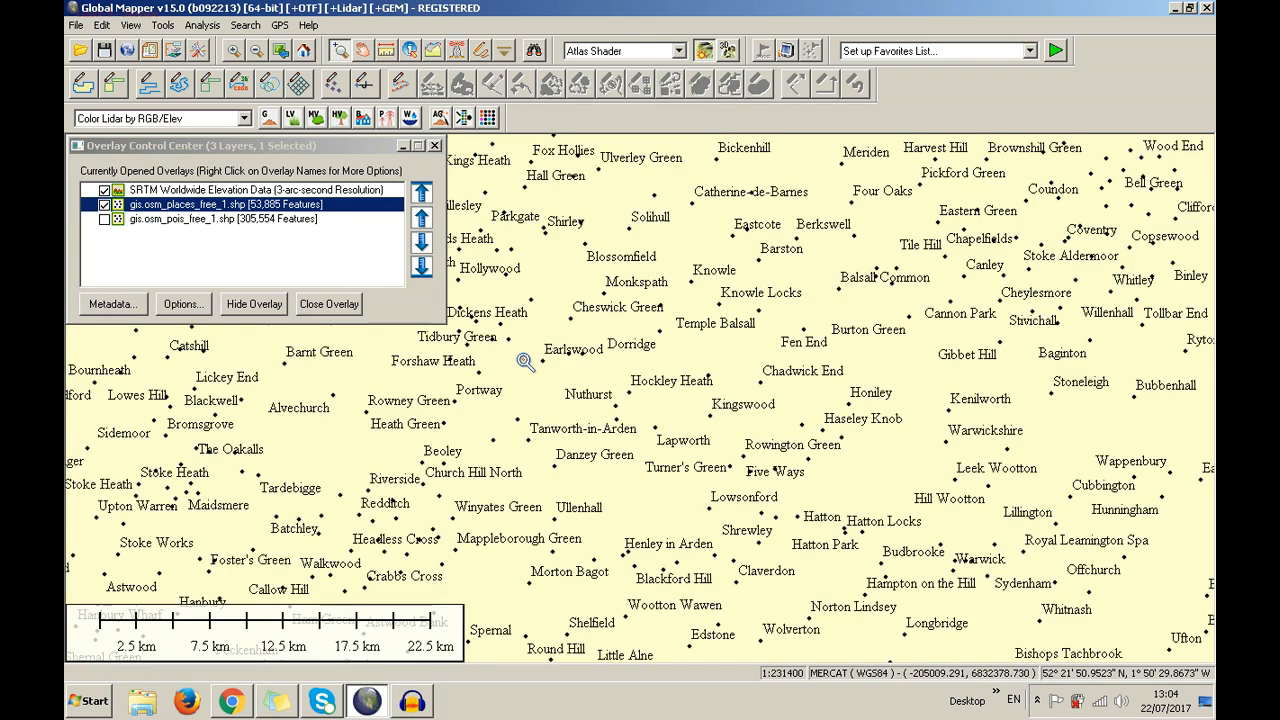
{"action": "scroll", "coordinate": [526, 362], "scroll_direction": "down", "scroll_amount": 1}
{"action": "scroll", "coordinate": [526, 362], "scroll_direction": "up", "scroll_amount": 2}
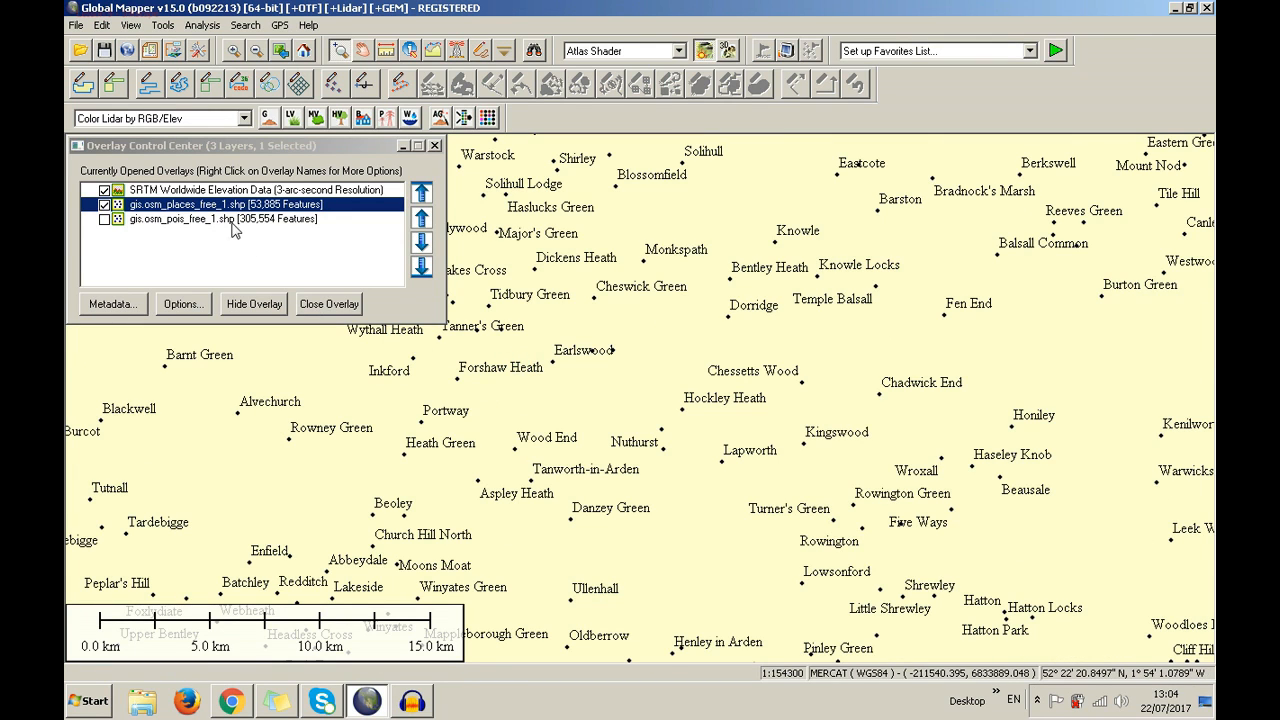
{"action": "left_click", "coordinate": [232, 150]}
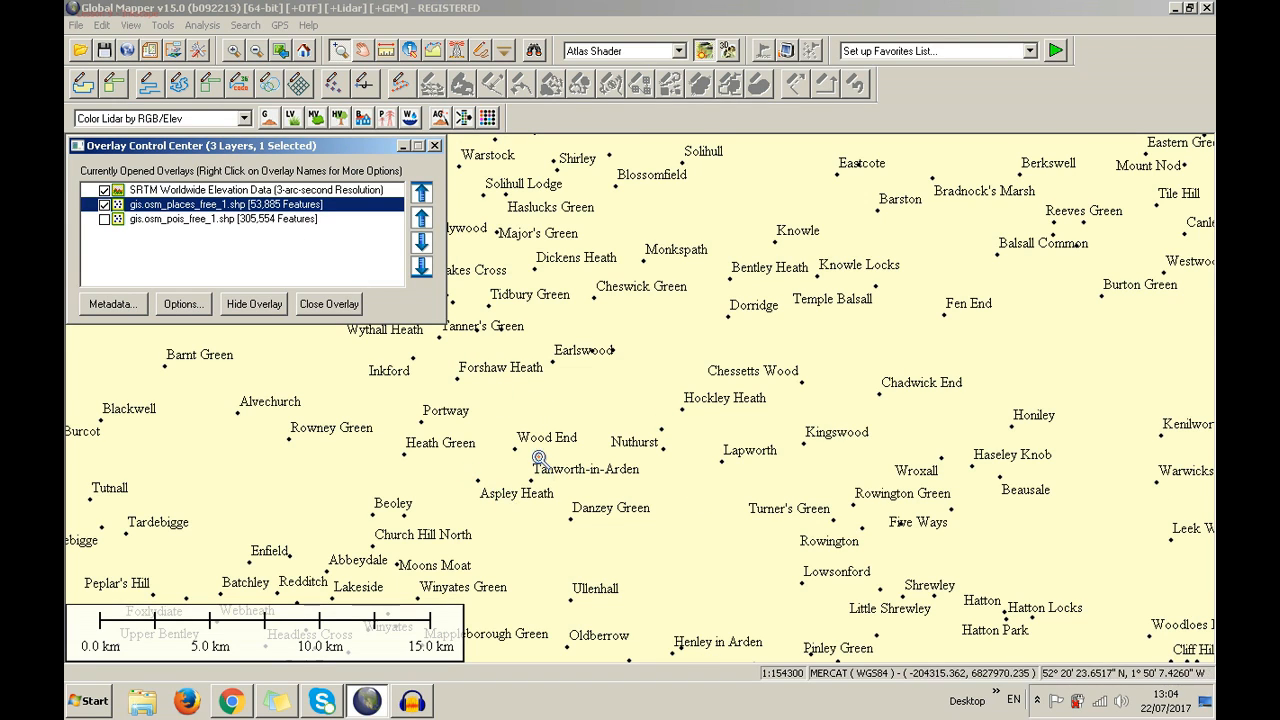
{"action": "right_click", "coordinate": [270, 204]}
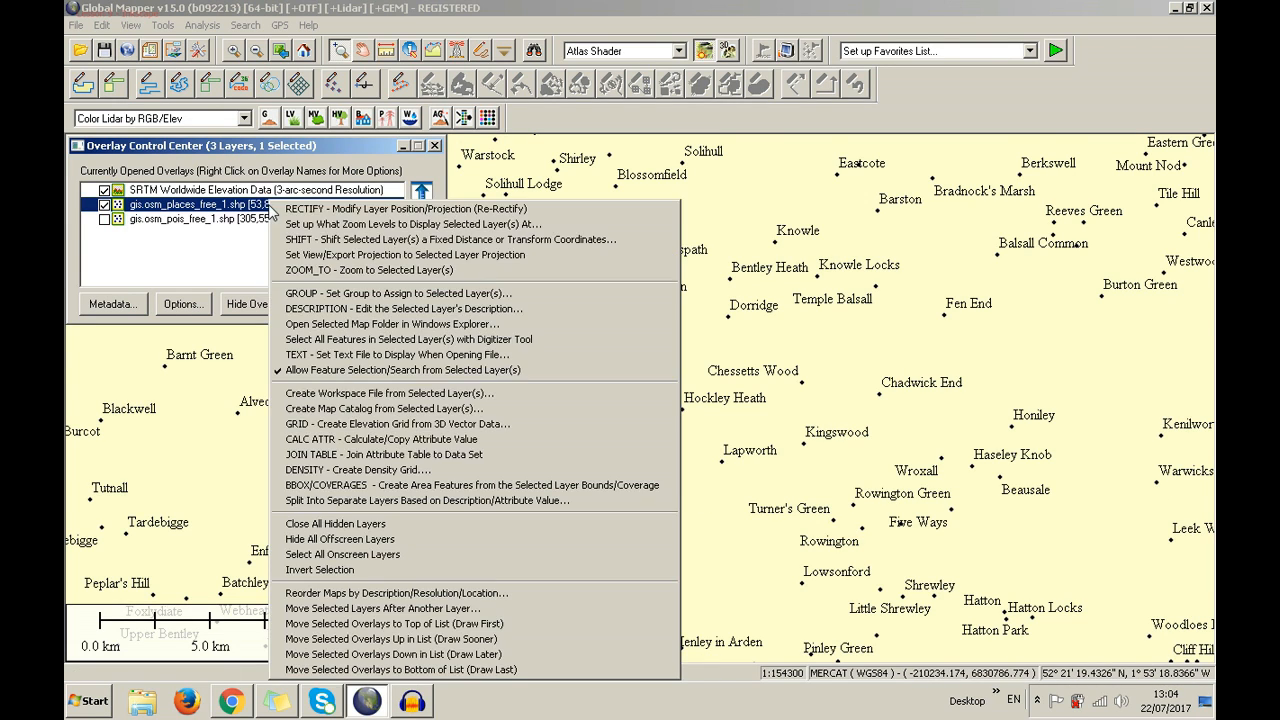
Start a fixed-distance shift of the places layer, then cancel it
{"action": "left_click", "coordinate": [302, 241]}
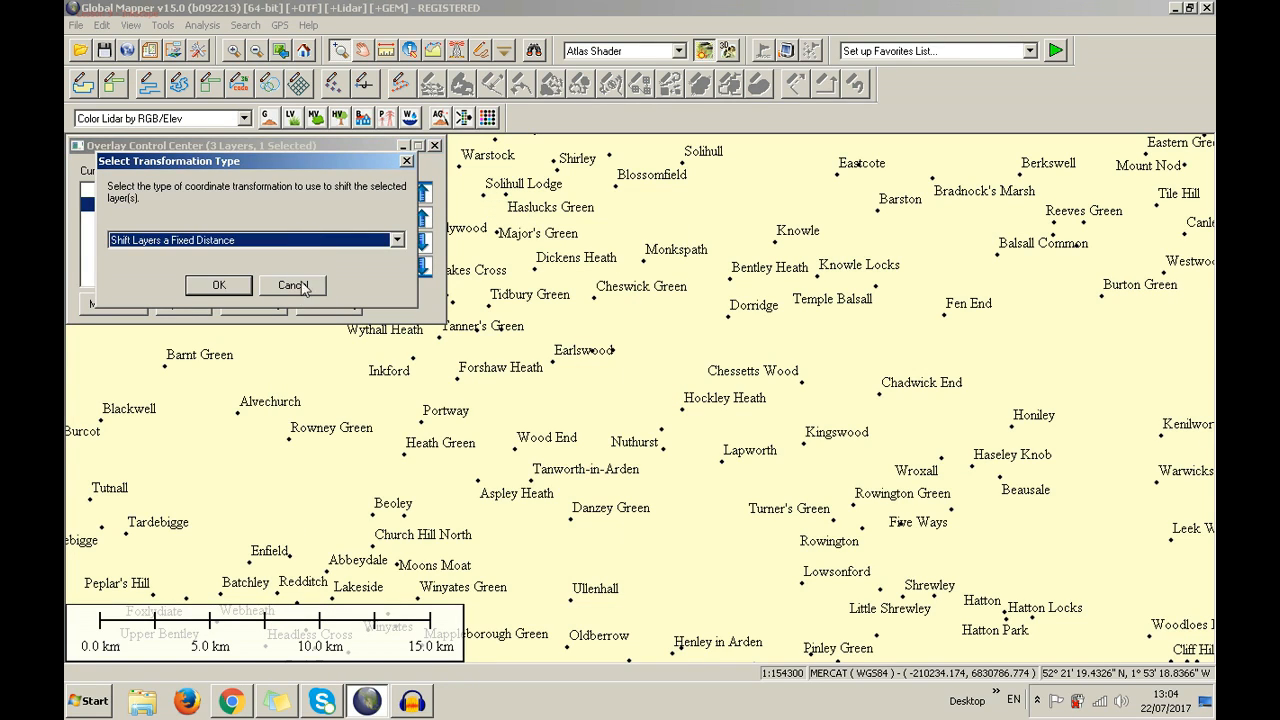
{"action": "left_click", "coordinate": [285, 242]}
{"action": "left_click", "coordinate": [287, 251]}
{"action": "left_click", "coordinate": [301, 287]}
Shift the places layer by an X offset of 1000 meters
{"action": "right_click", "coordinate": [306, 204]}
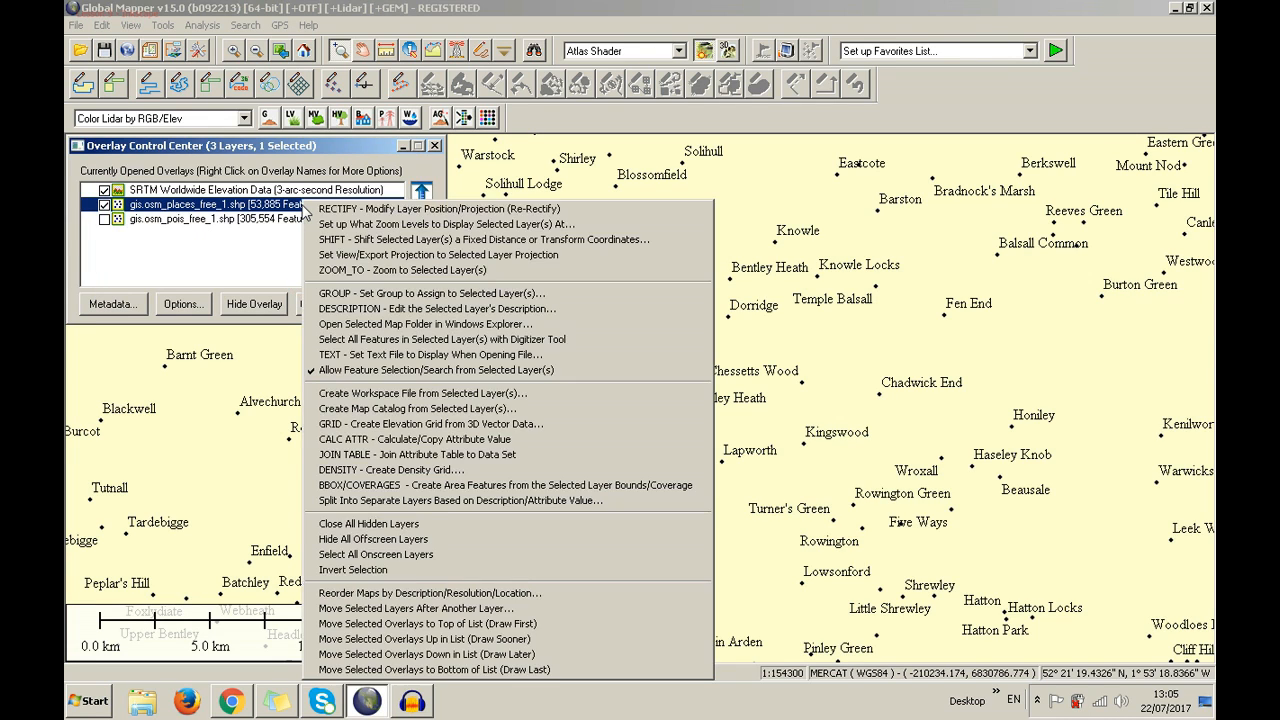
{"action": "left_click", "coordinate": [334, 244]}
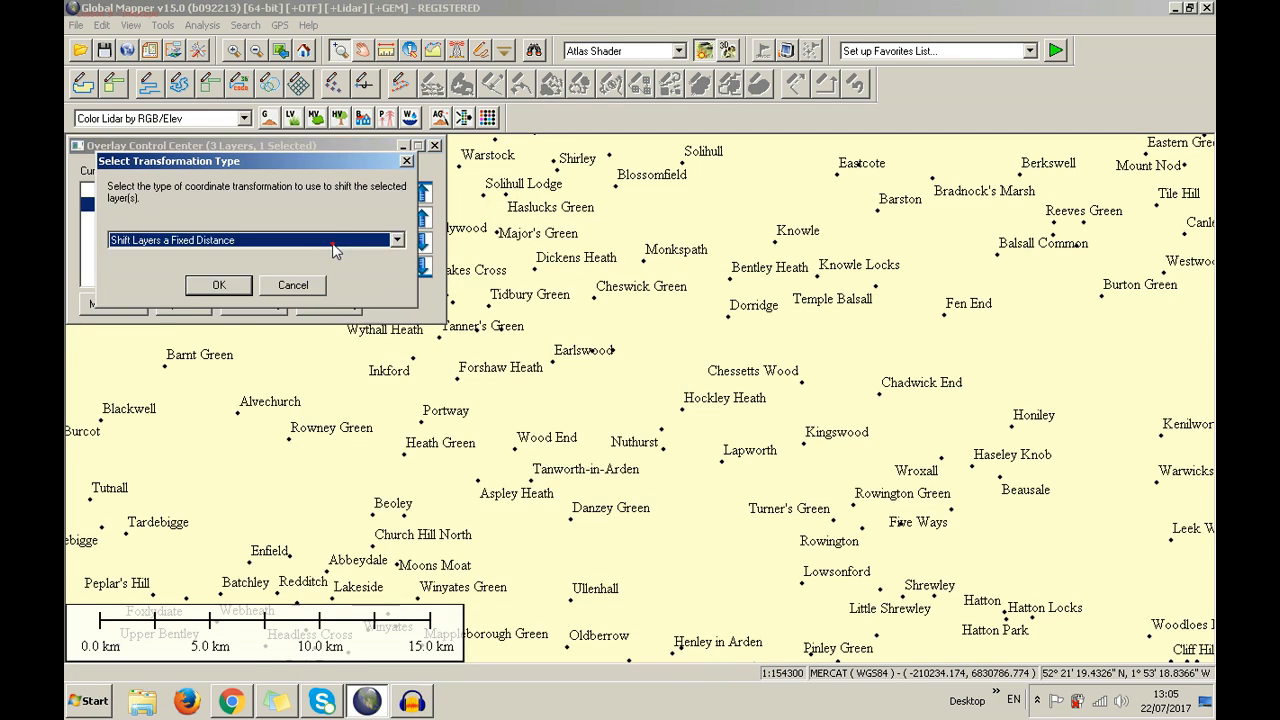
{"action": "left_click", "coordinate": [277, 240]}
{"action": "left_click", "coordinate": [275, 243]}
{"action": "left_click", "coordinate": [219, 287]}
{"action": "left_click", "coordinate": [233, 156]}
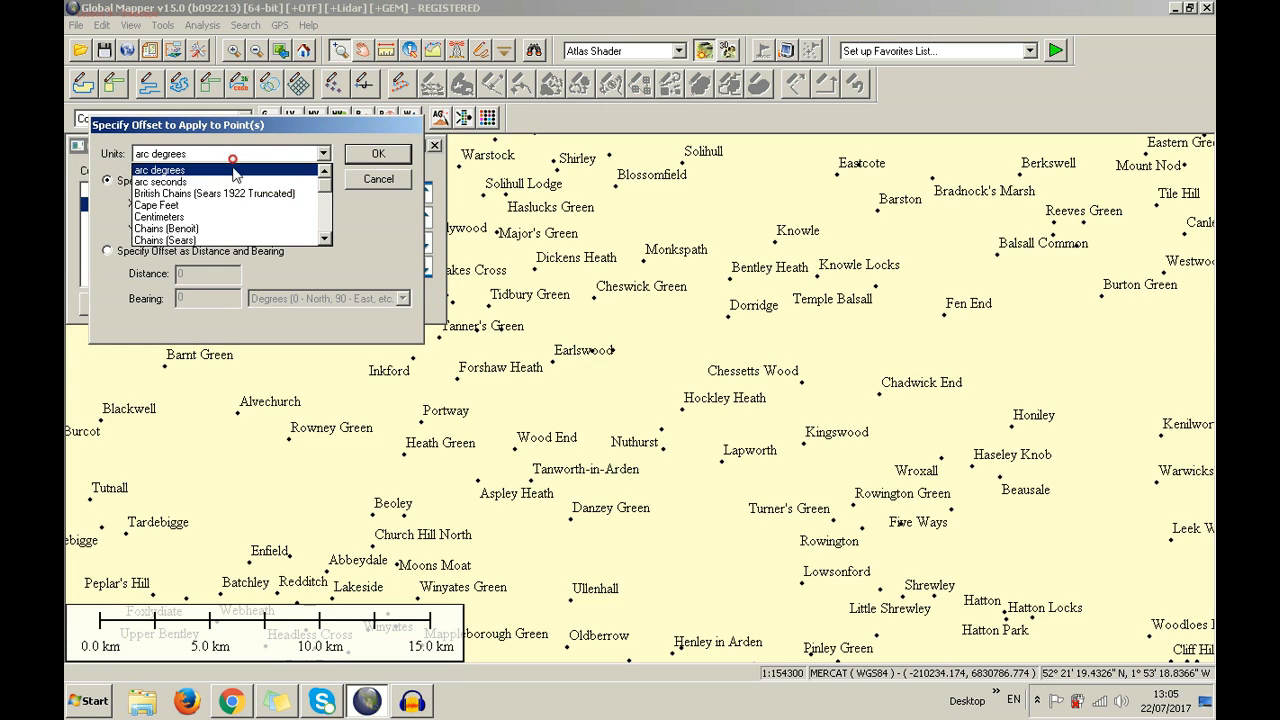
{"action": "scroll", "coordinate": [250, 210], "scroll_direction": "down", "scroll_amount": 5}
{"action": "left_click", "coordinate": [235, 170]}
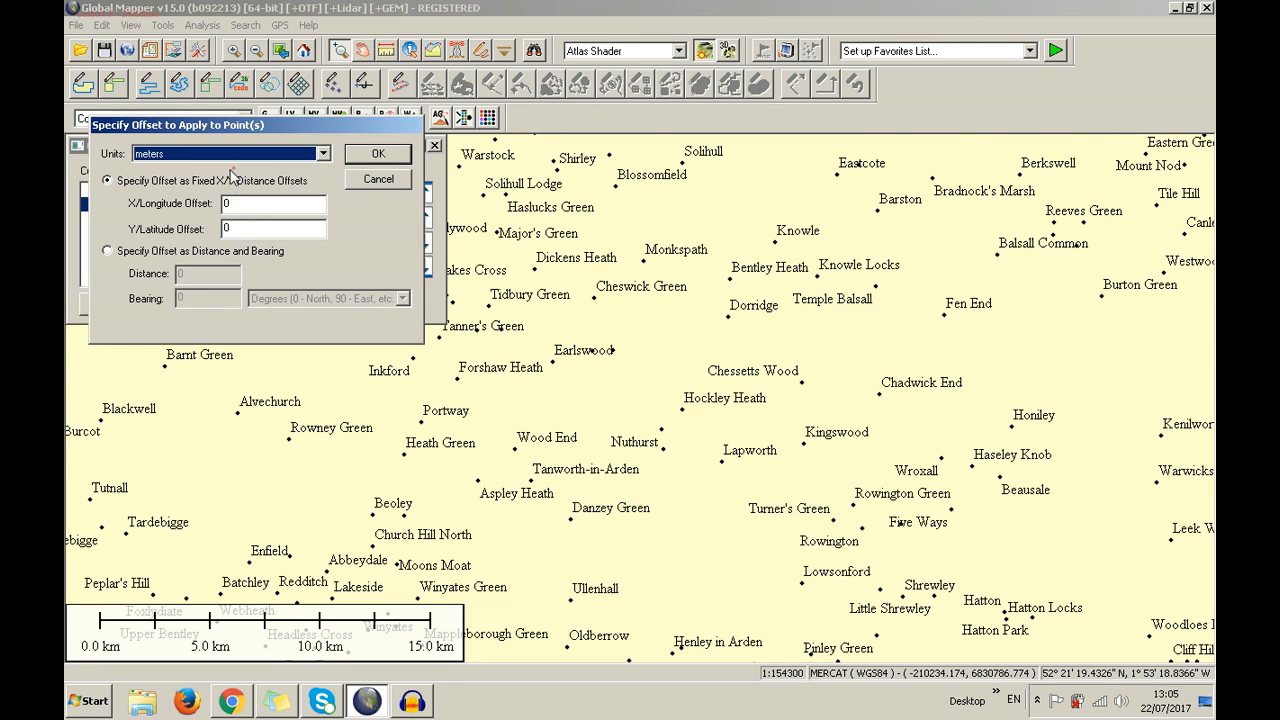
{"action": "left_click", "coordinate": [246, 205]}
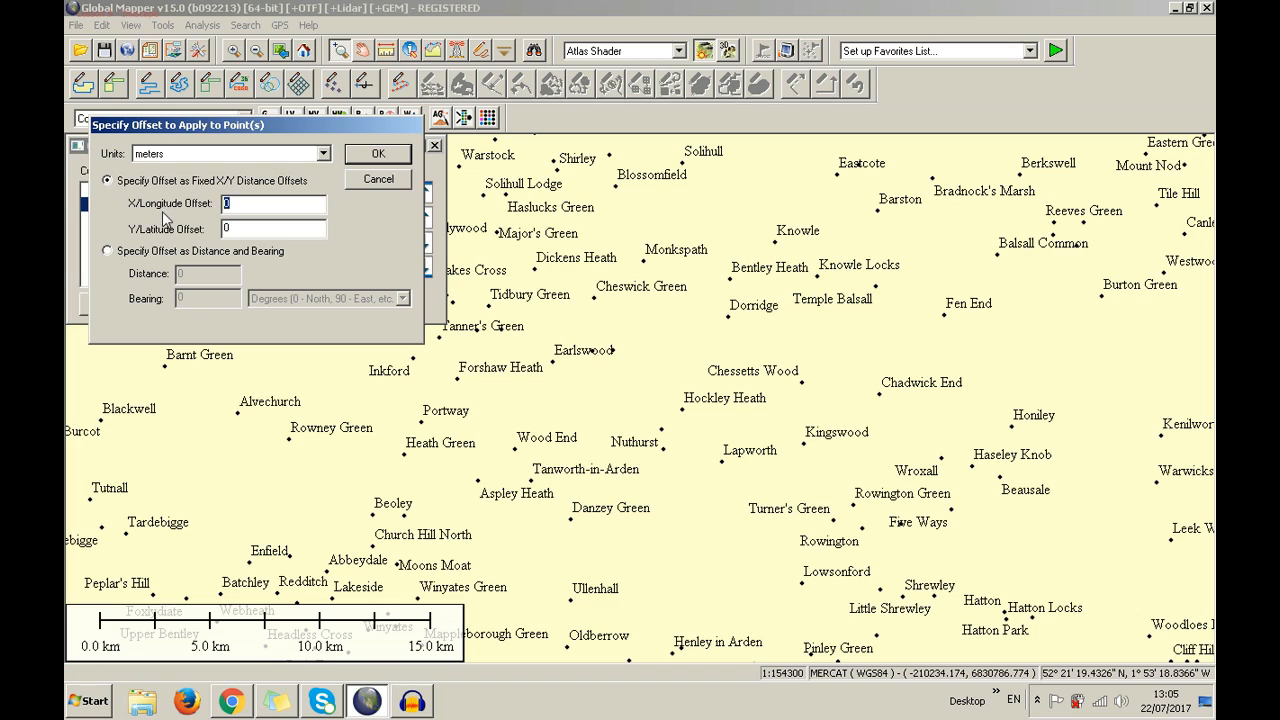
{"action": "left_click", "coordinate": [242, 229]}
{"action": "double_click", "coordinate": [241, 207]}
{"action": "type", "text": "1000"}
{"action": "left_click", "coordinate": [367, 160]}
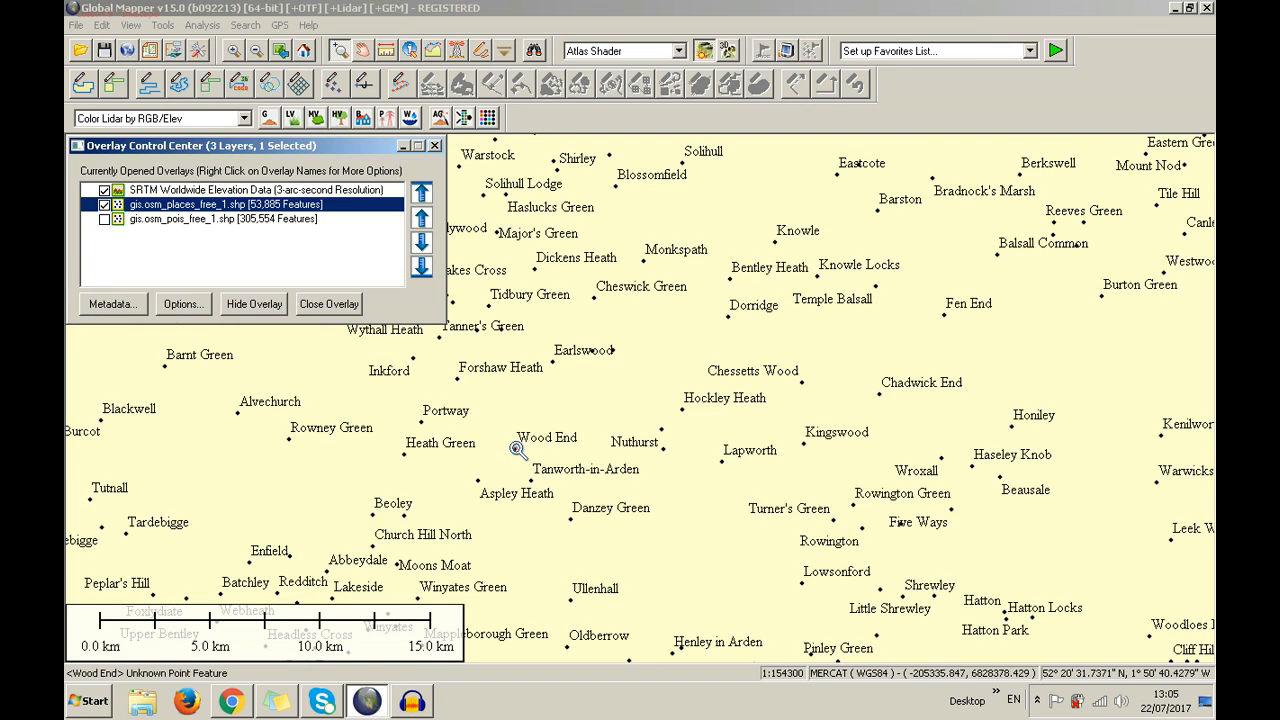
Shift the places layer by an X offset of -100 meters
{"action": "right_click", "coordinate": [287, 206]}
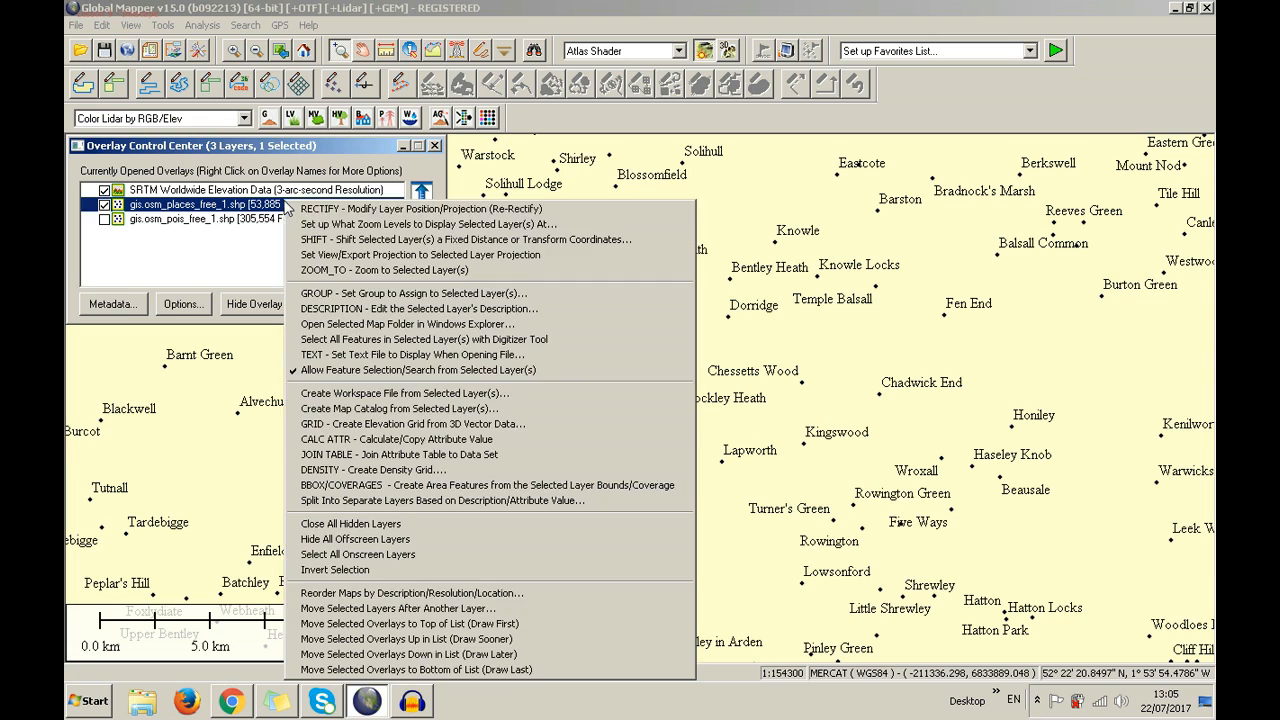
{"action": "left_click", "coordinate": [319, 239]}
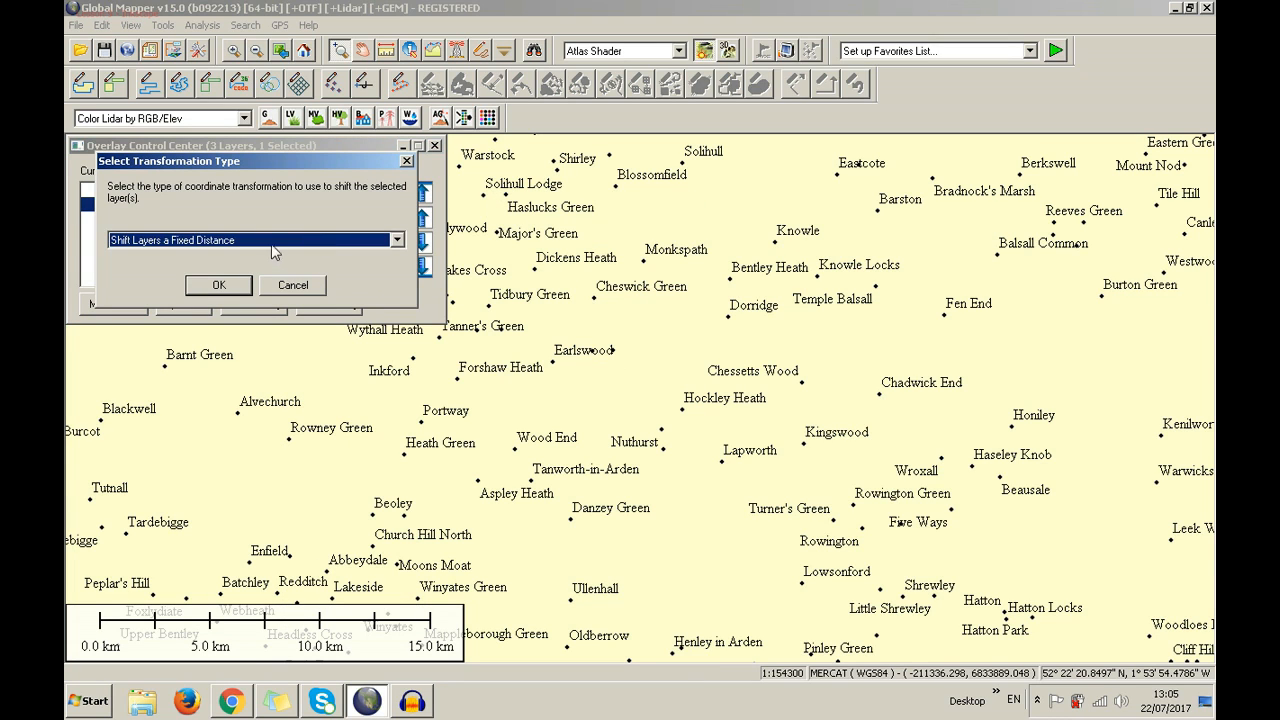
{"action": "left_click", "coordinate": [242, 283]}
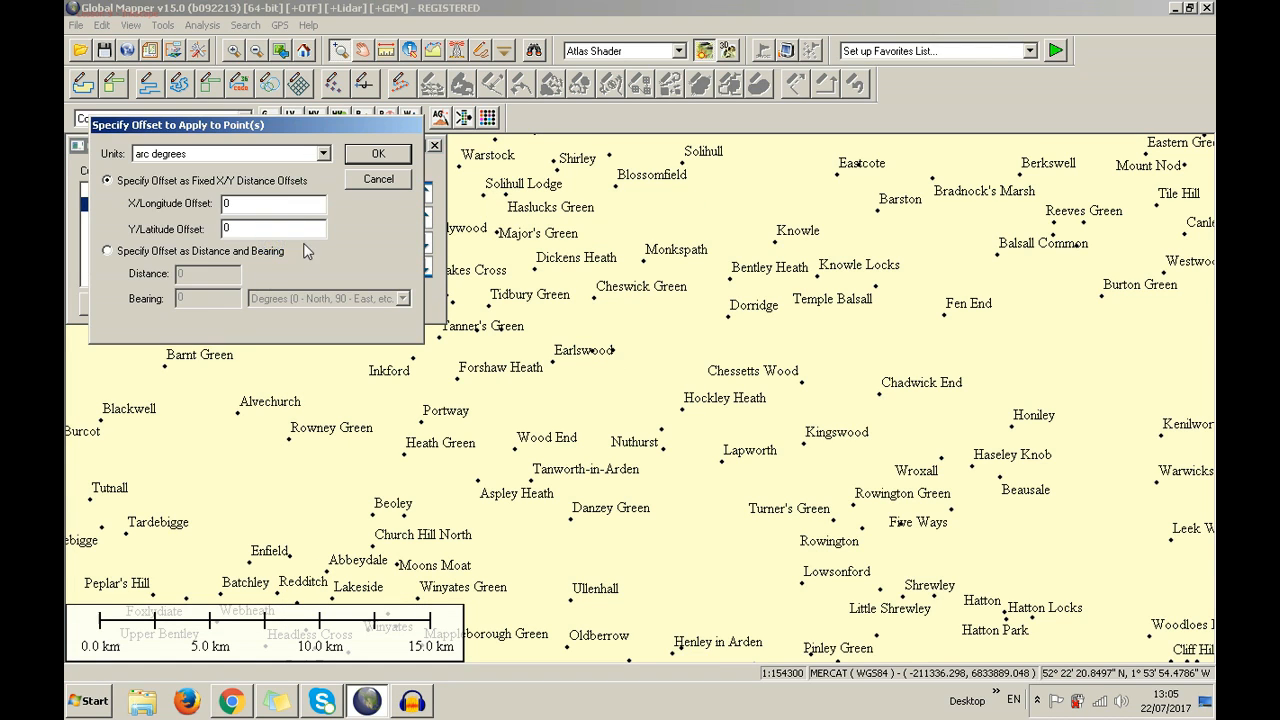
{"action": "double_click", "coordinate": [268, 203]}
{"action": "type", "text": "-100"}
{"action": "left_click", "coordinate": [323, 153]}
{"action": "scroll", "coordinate": [315, 200], "scroll_direction": "down", "scroll_amount": 3}
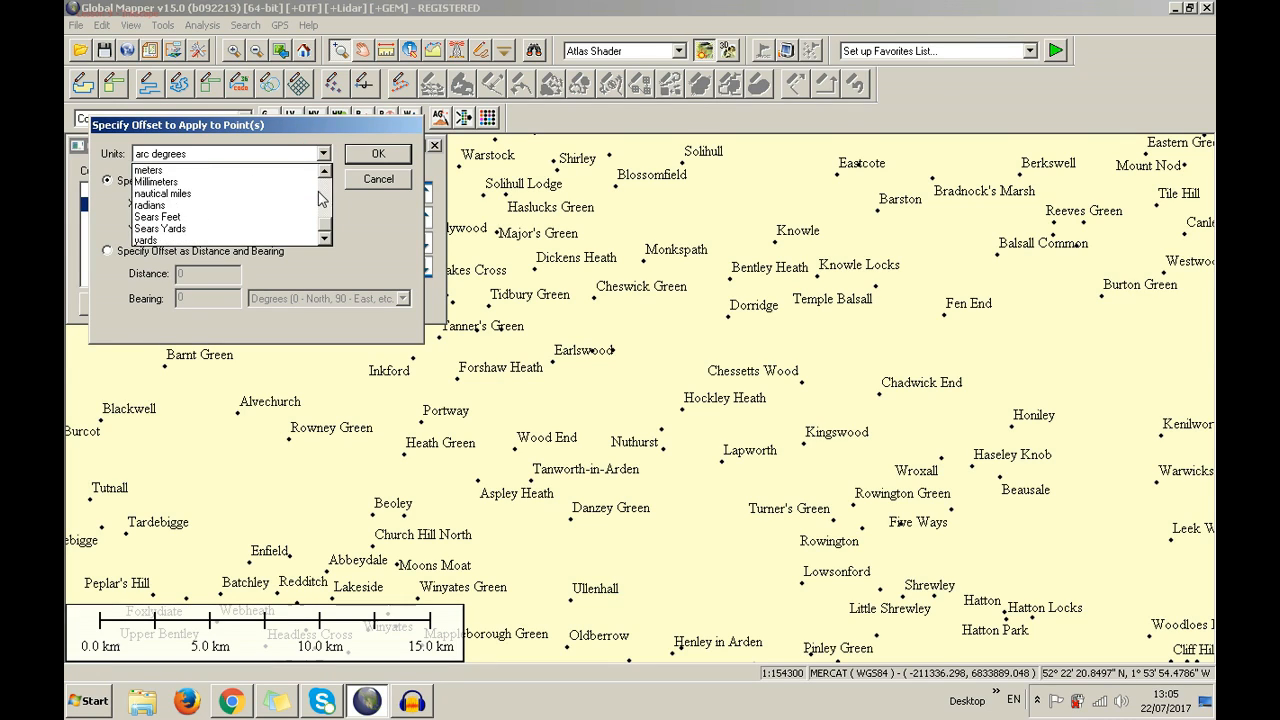
{"action": "left_click", "coordinate": [297, 170]}
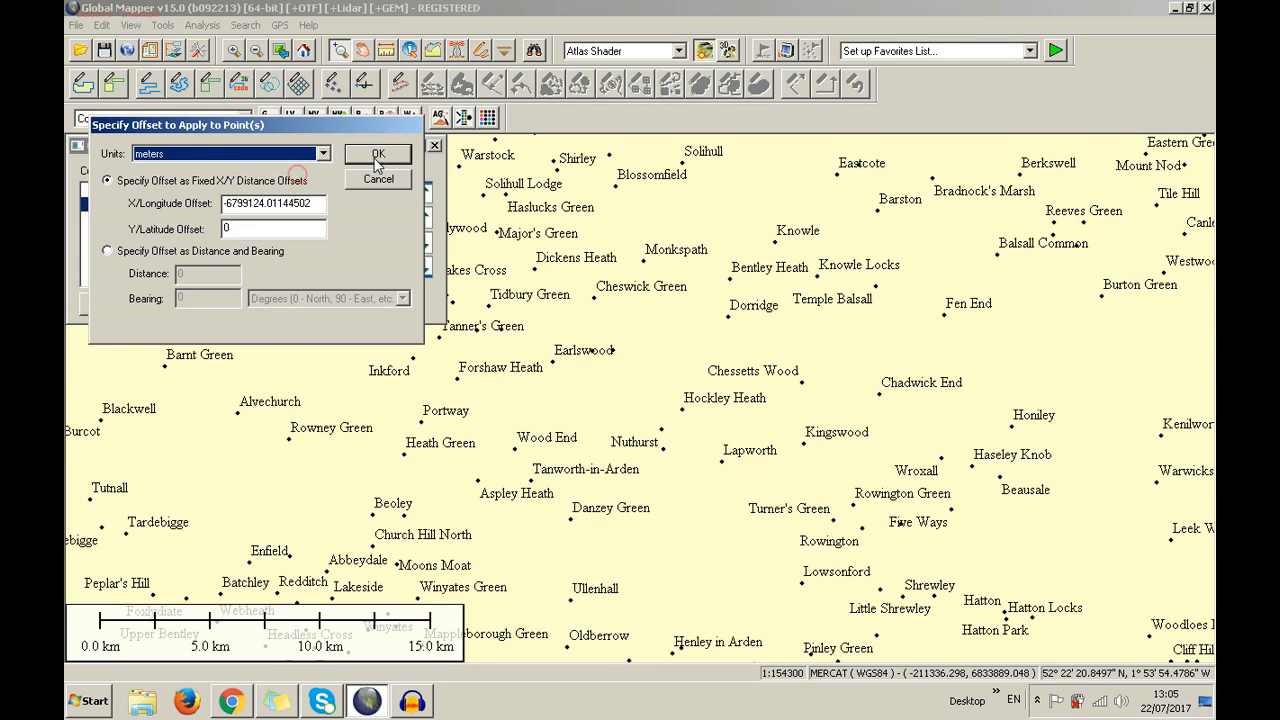
{"action": "left_click_drag", "start_coordinate": [316, 202], "coordinate": [138, 205]}
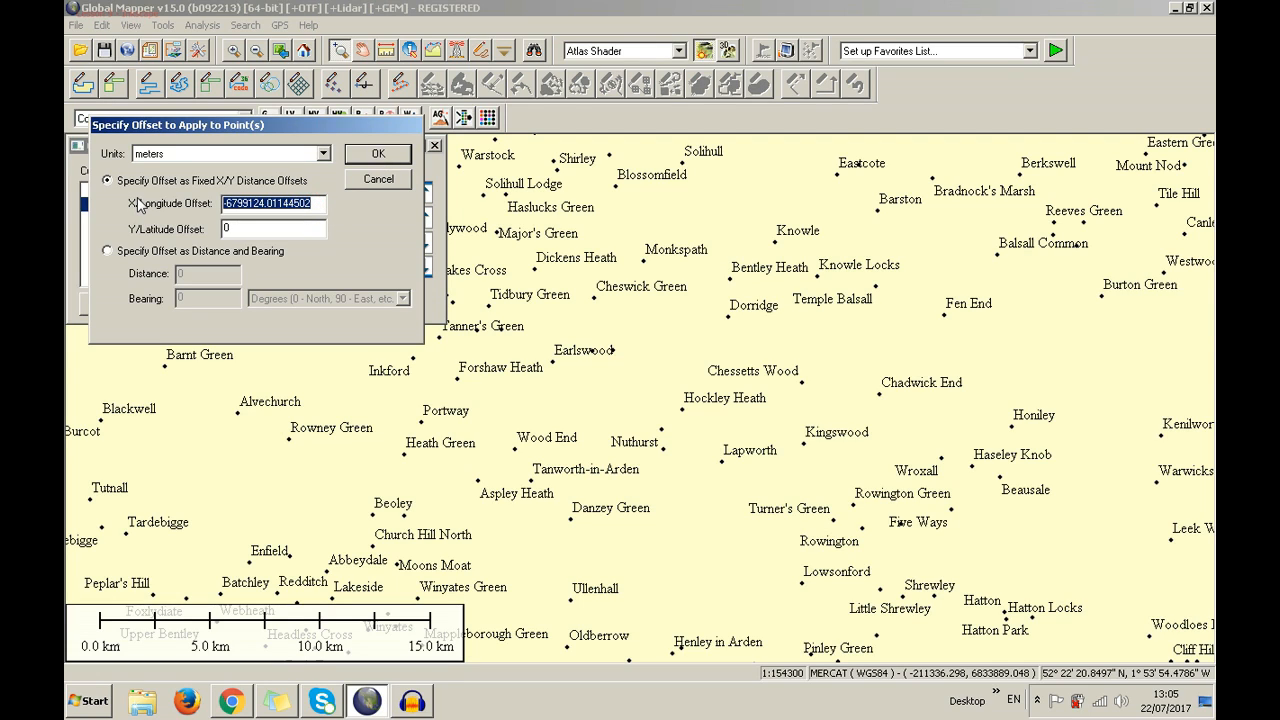
{"action": "type", "text": "-100"}
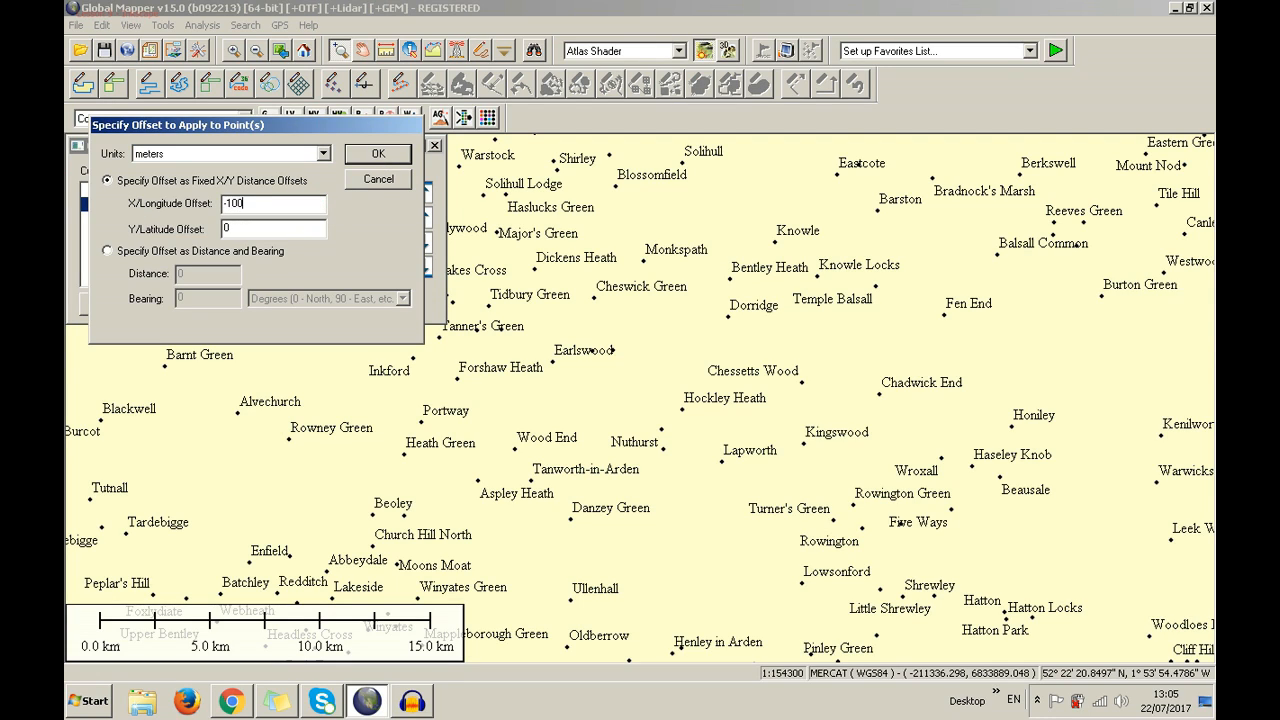
{"action": "left_click", "coordinate": [376, 158]}
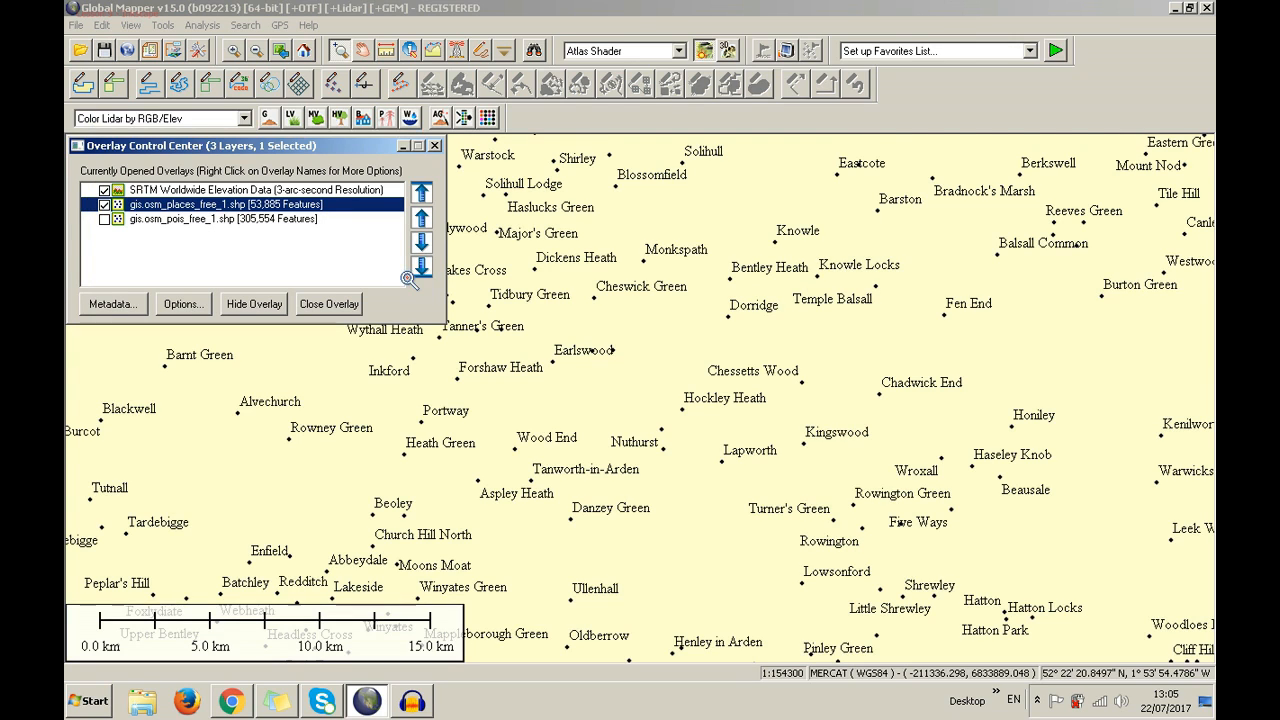
Shift the places layer by an X offset of -10000 meters
{"action": "right_click", "coordinate": [325, 205]}
{"action": "left_click", "coordinate": [358, 240]}
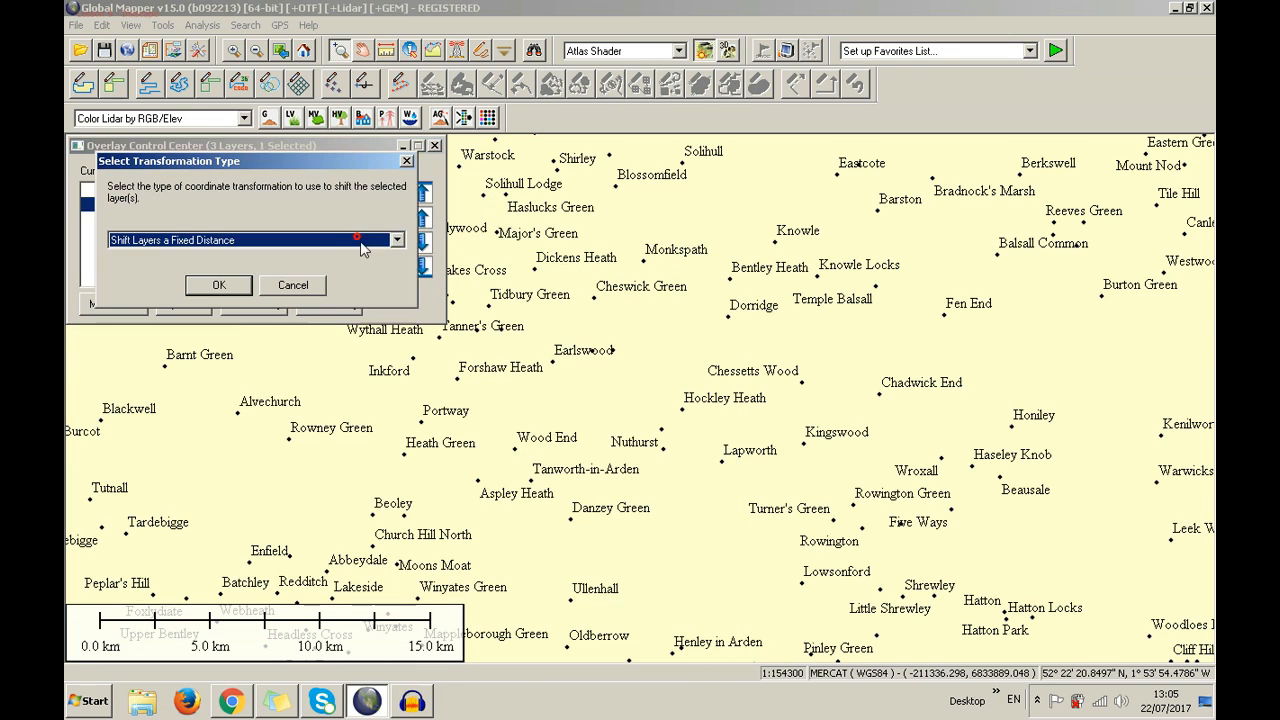
{"action": "left_click", "coordinate": [240, 286]}
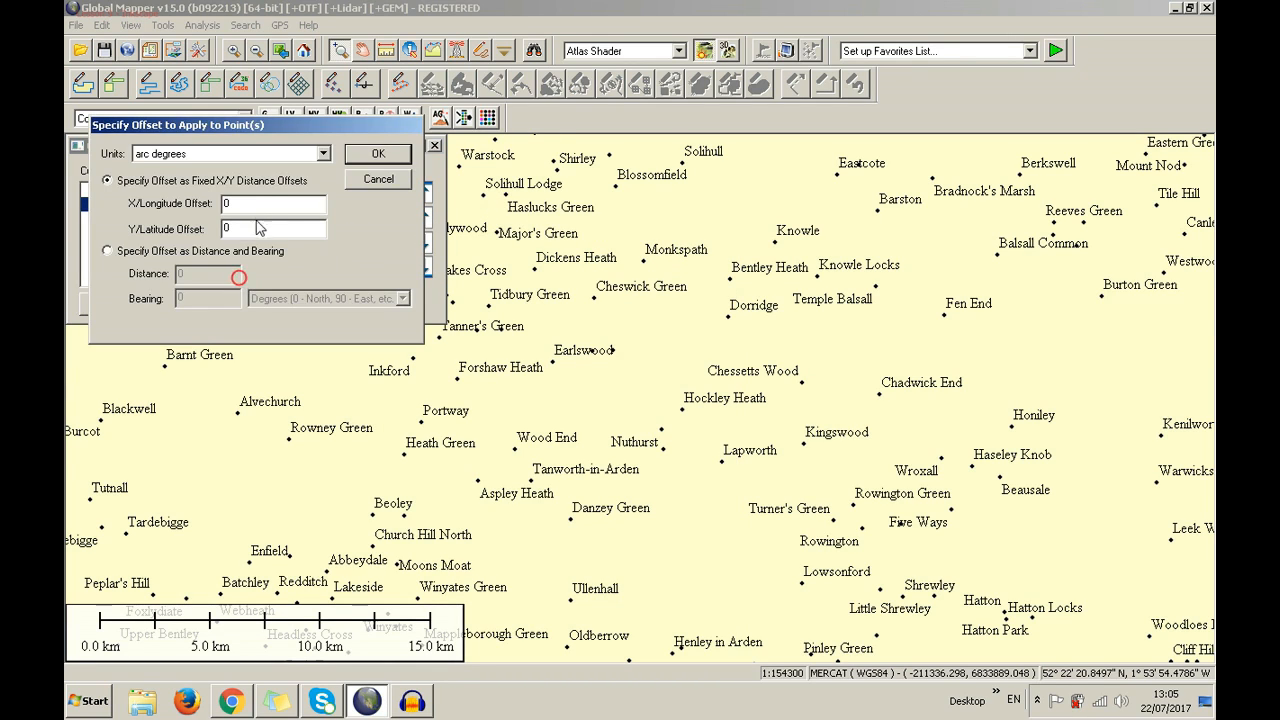
{"action": "left_click", "coordinate": [236, 153]}
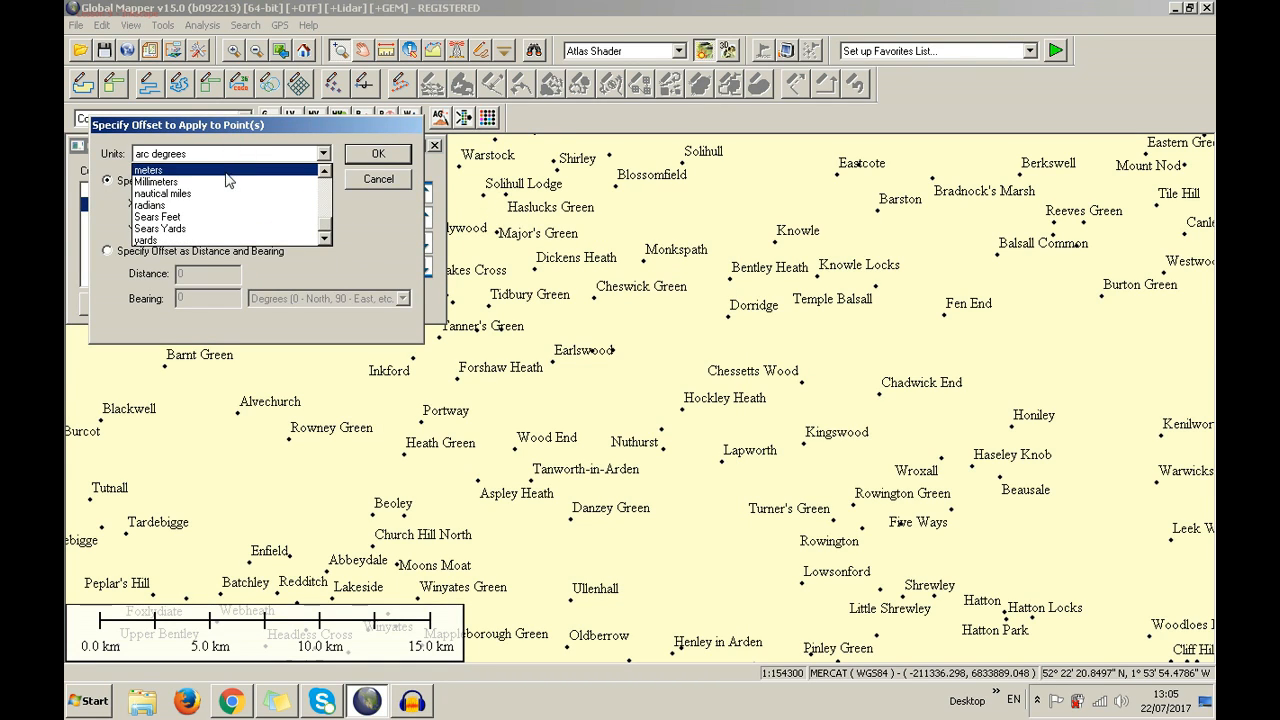
{"action": "left_click", "coordinate": [227, 172]}
{"action": "left_click", "coordinate": [233, 203]}
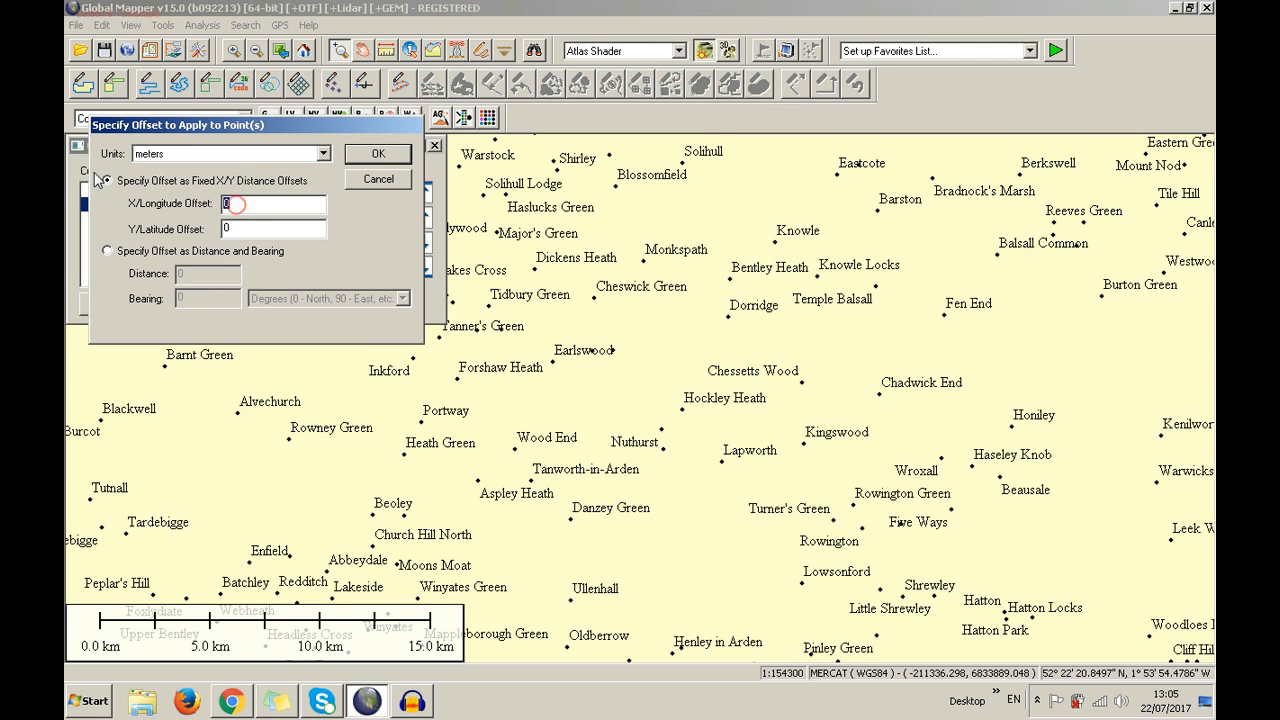
{"action": "type", "text": "-10000"}
{"action": "left_click", "coordinate": [363, 154]}
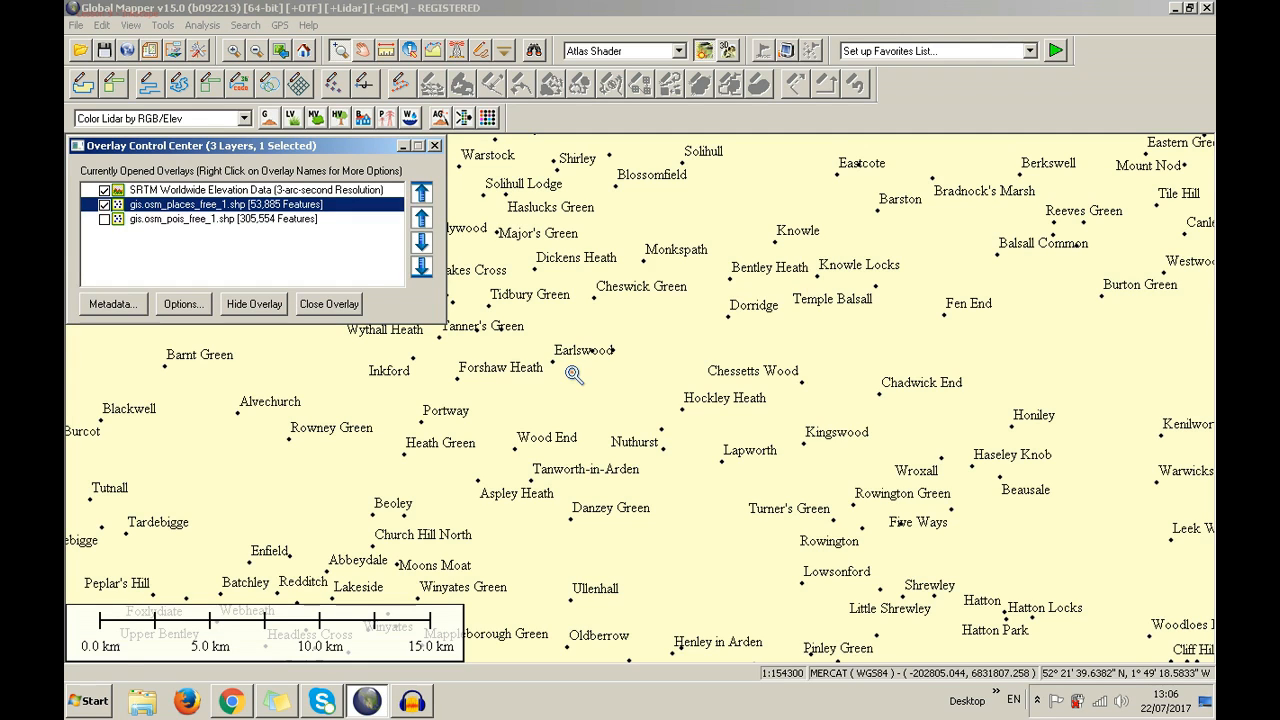
Shift the places layer by a fixed 100000 meters in X
{"action": "right_click", "coordinate": [291, 203]}
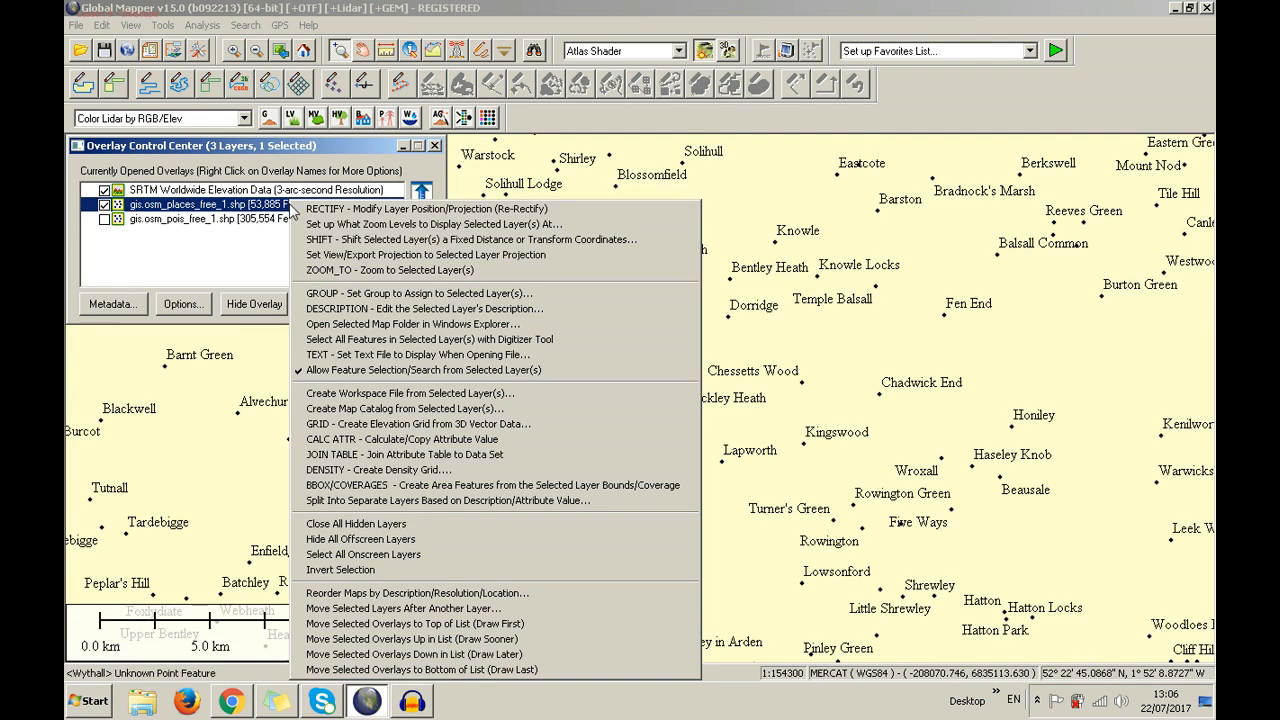
{"action": "left_click", "coordinate": [322, 240]}
{"action": "left_click", "coordinate": [238, 284]}
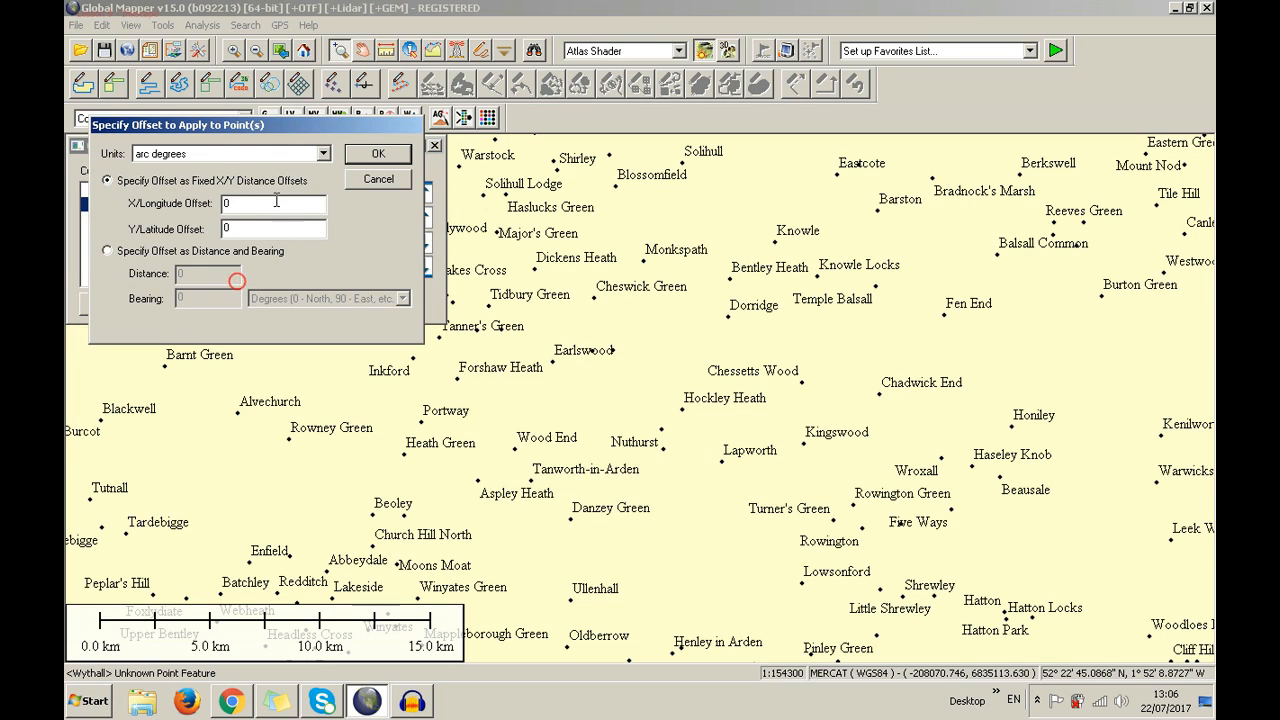
{"action": "left_click", "coordinate": [218, 154]}
{"action": "scroll", "coordinate": [212, 190], "scroll_direction": "down", "scroll_amount": 3}
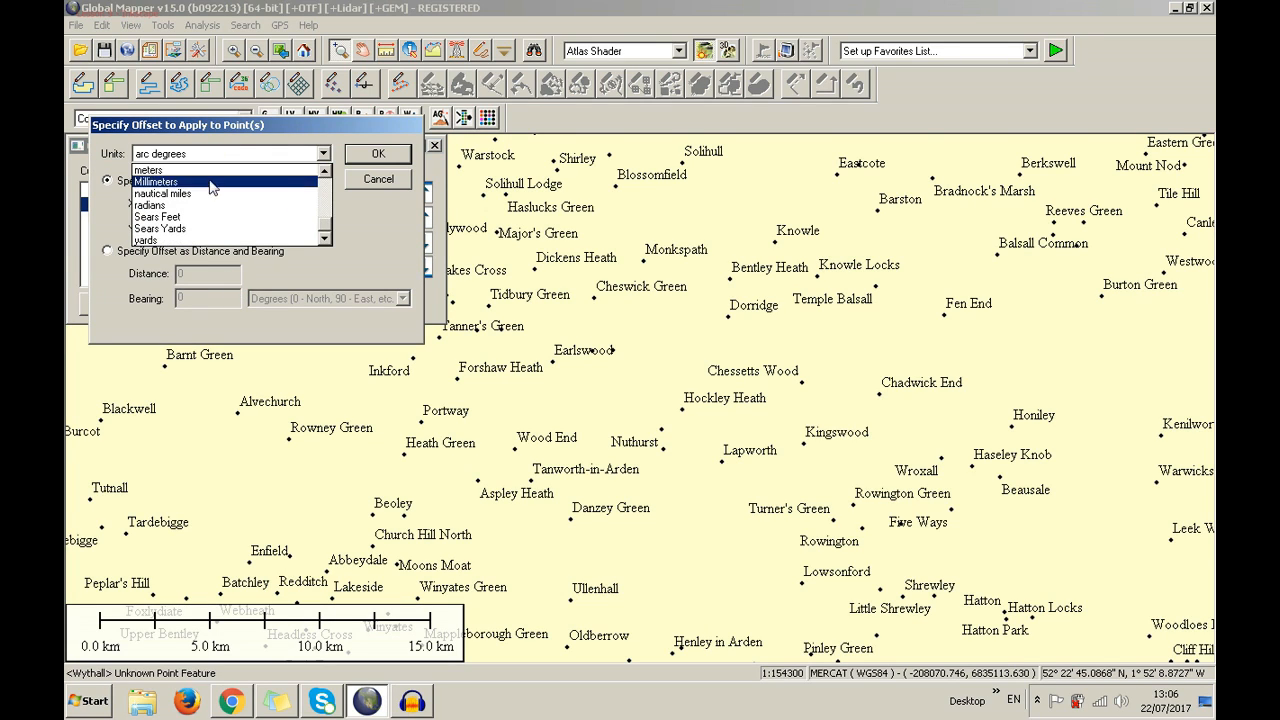
{"action": "left_click", "coordinate": [205, 170]}
{"action": "double_click", "coordinate": [250, 203]}
{"action": "type", "text": "1"}
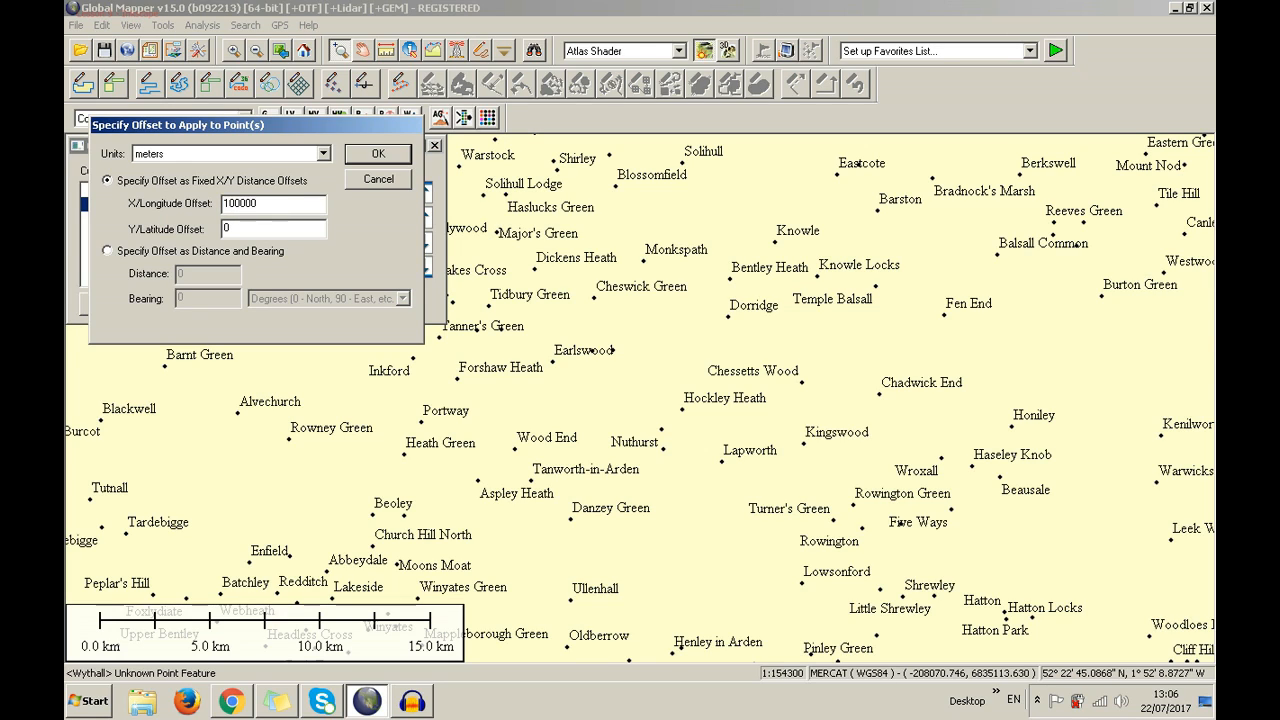
{"action": "type", "text": "00000"}
{"action": "left_click", "coordinate": [362, 156]}
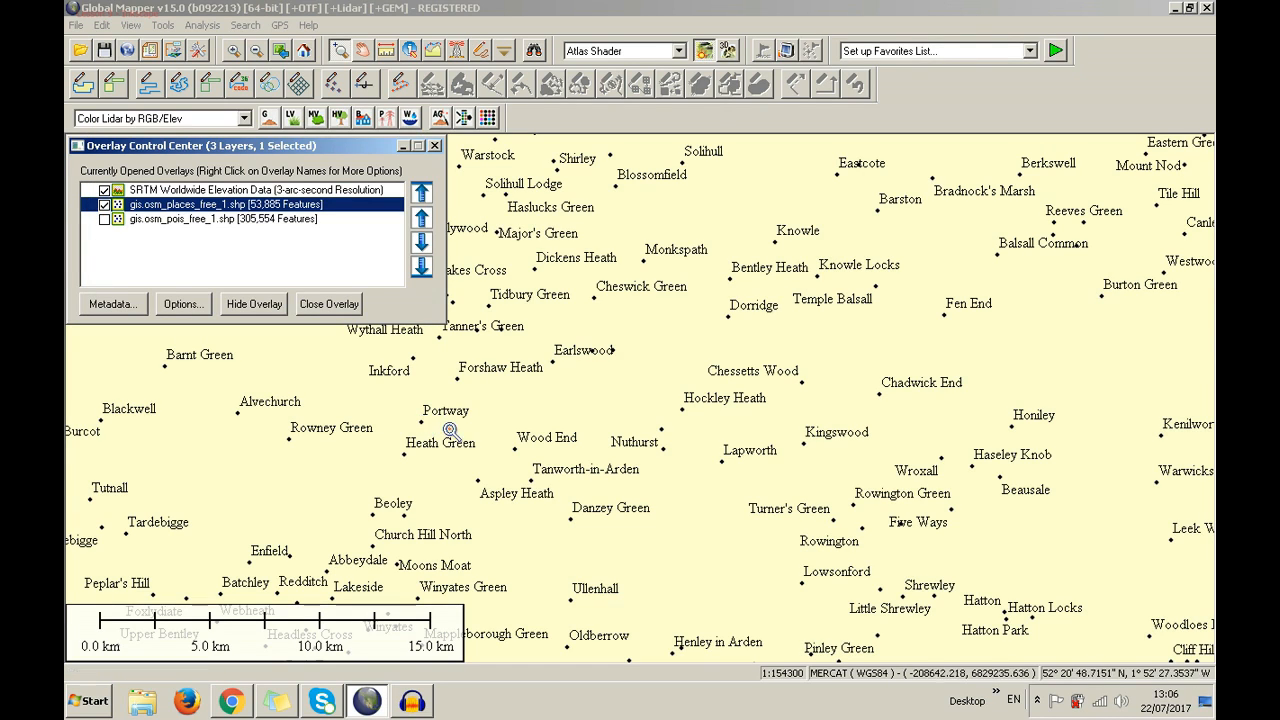
Shift the places layer again by -1 meter in X, then close the Overlay Control Center
{"action": "right_click", "coordinate": [291, 204]}
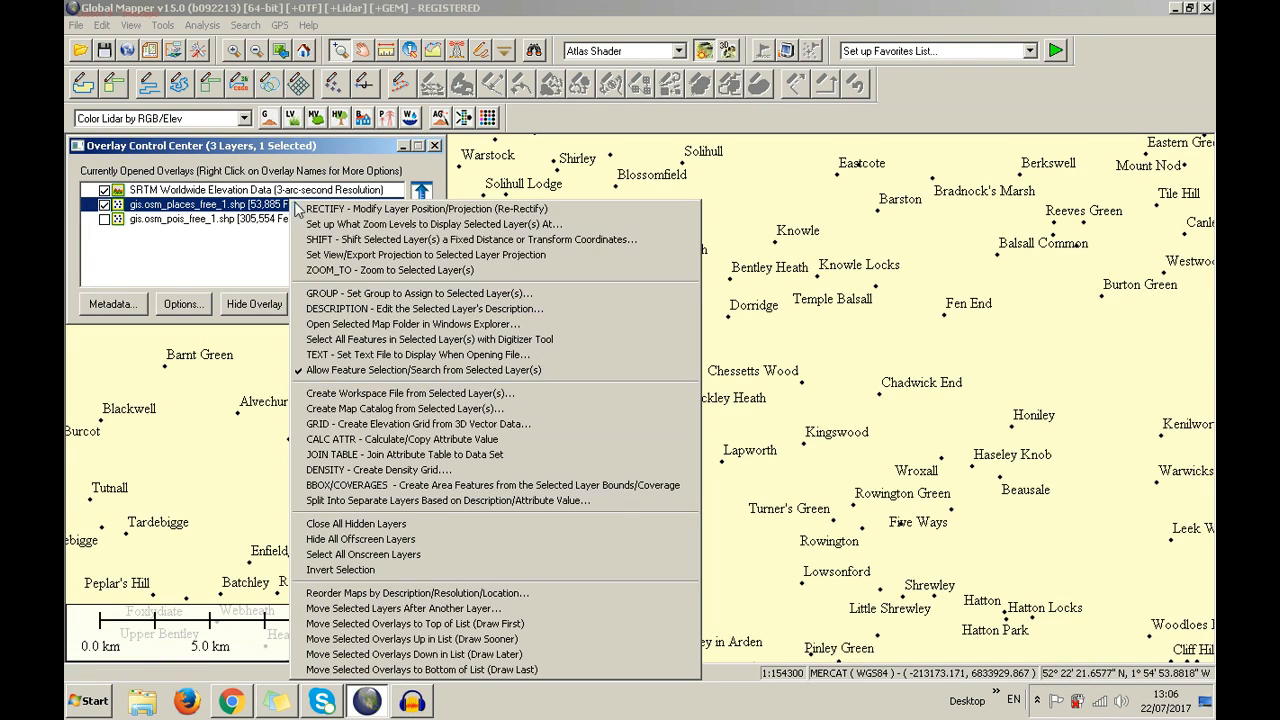
{"action": "left_click", "coordinate": [325, 245]}
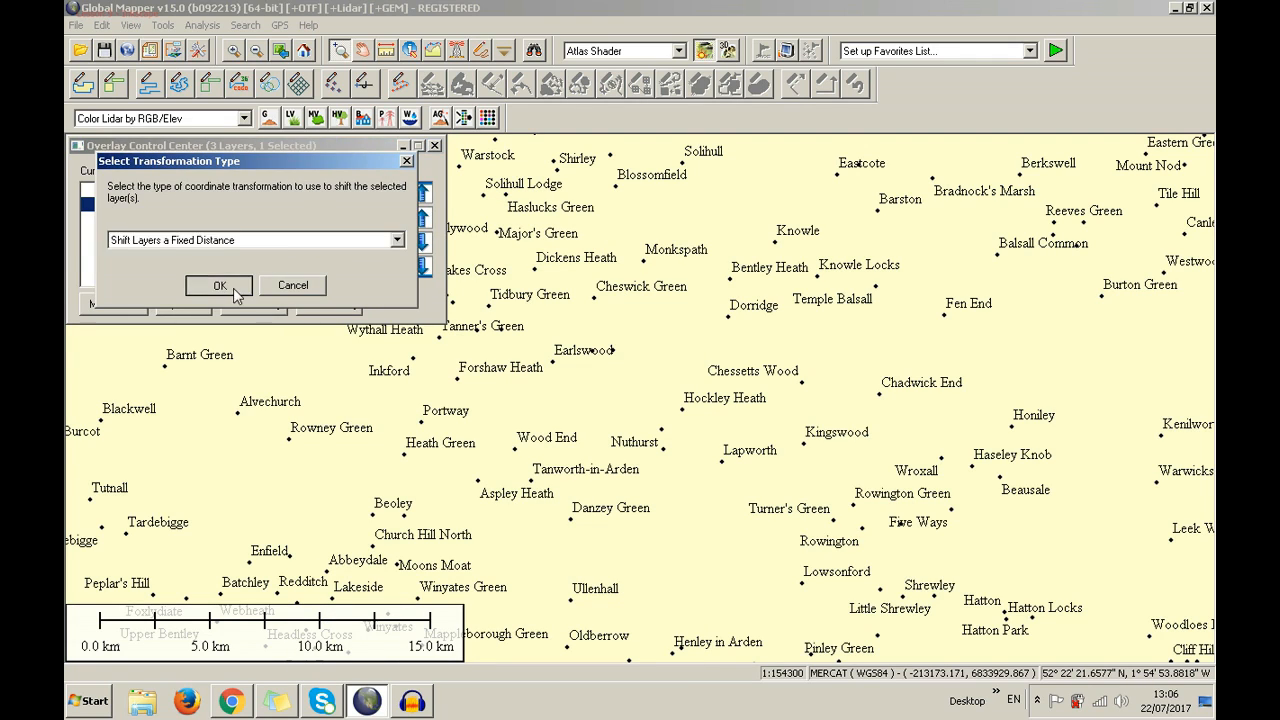
{"action": "left_click", "coordinate": [233, 288]}
{"action": "left_click", "coordinate": [245, 151]}
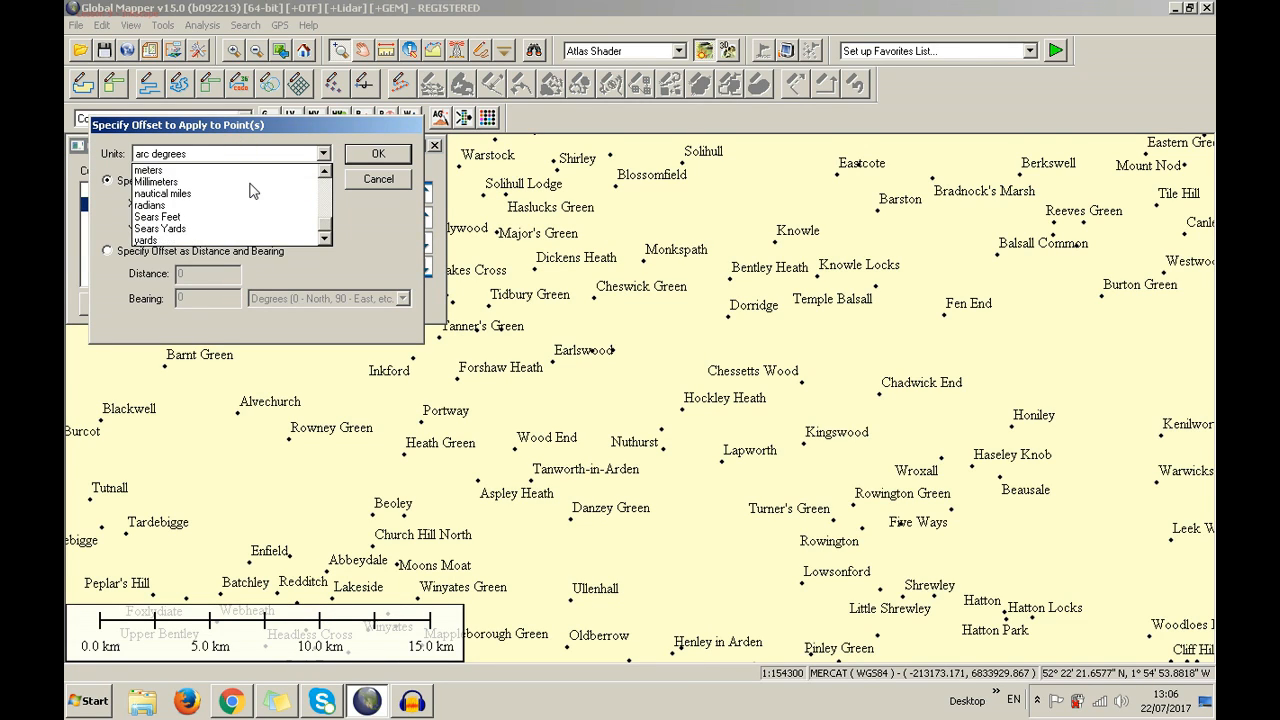
{"action": "left_click", "coordinate": [235, 170]}
{"action": "left_click", "coordinate": [270, 202]}
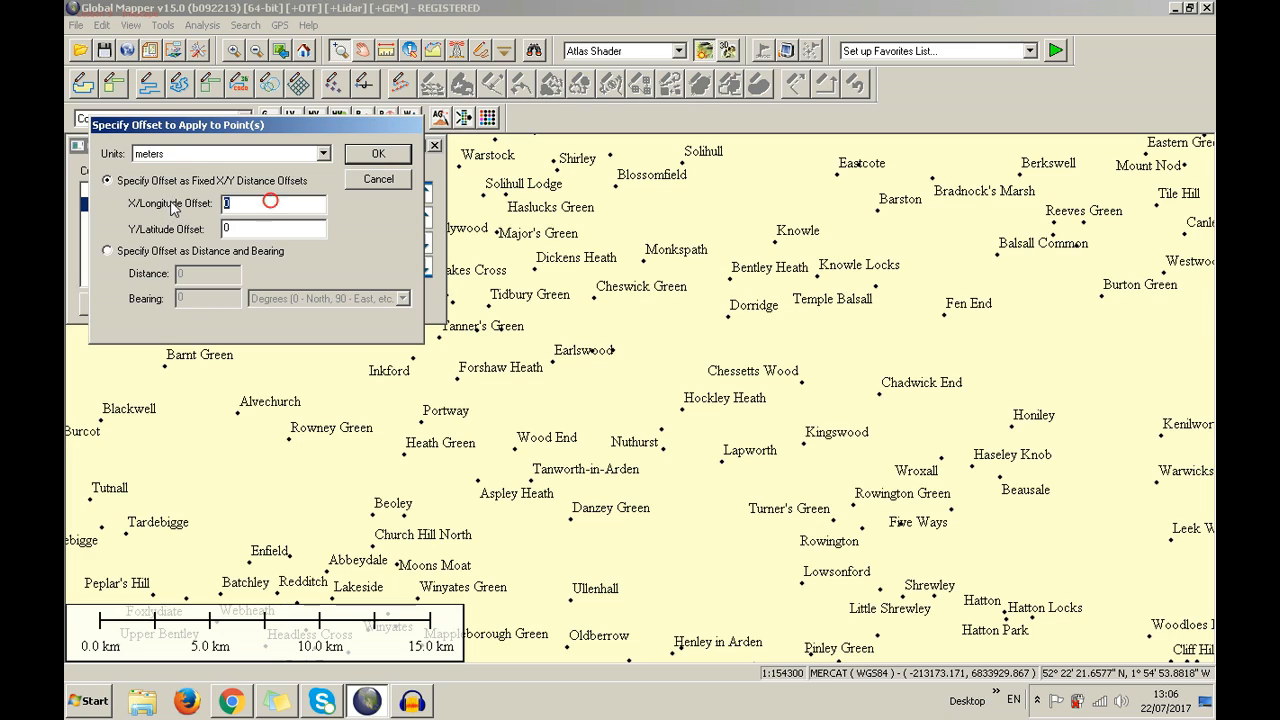
{"action": "type", "text": "-100000"}
{"action": "left_click", "coordinate": [394, 160]}
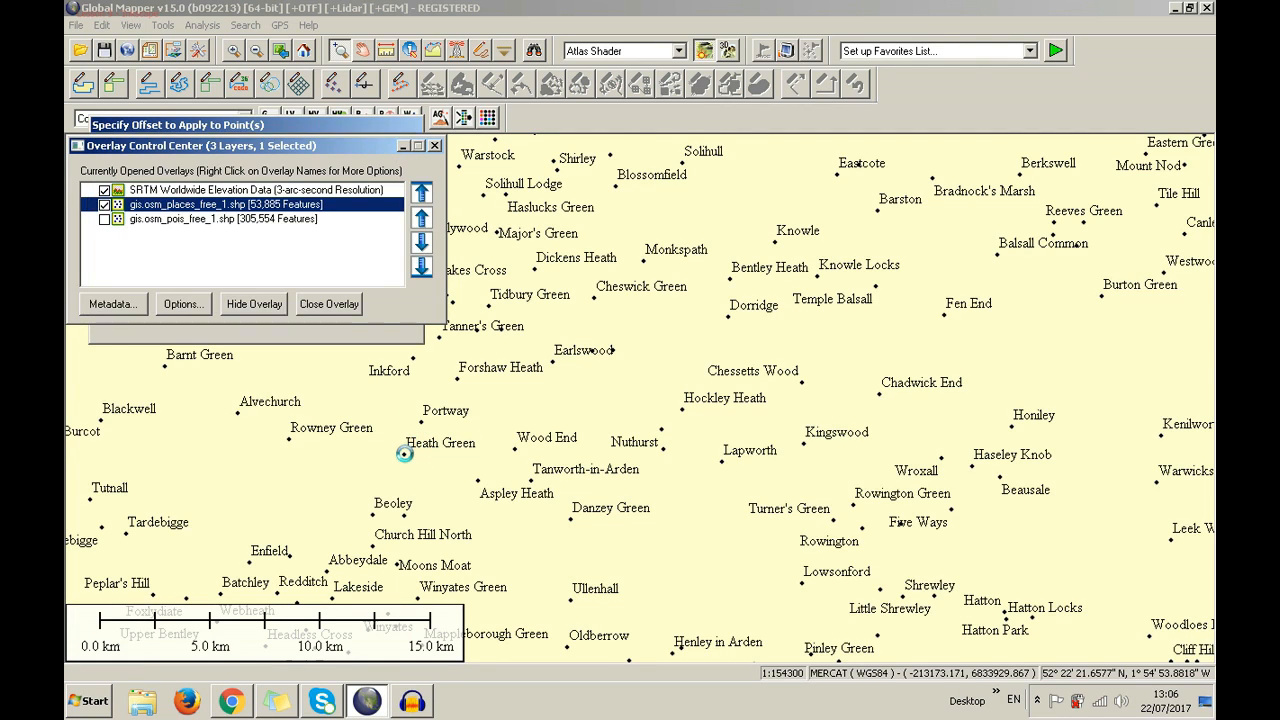
{"action": "left_click", "coordinate": [435, 146]}
Set the view projection to the places layer's WGS84 projection and zoom to its full extent
{"action": "scroll", "coordinate": [545, 360], "scroll_direction": "down", "scroll_amount": 1}
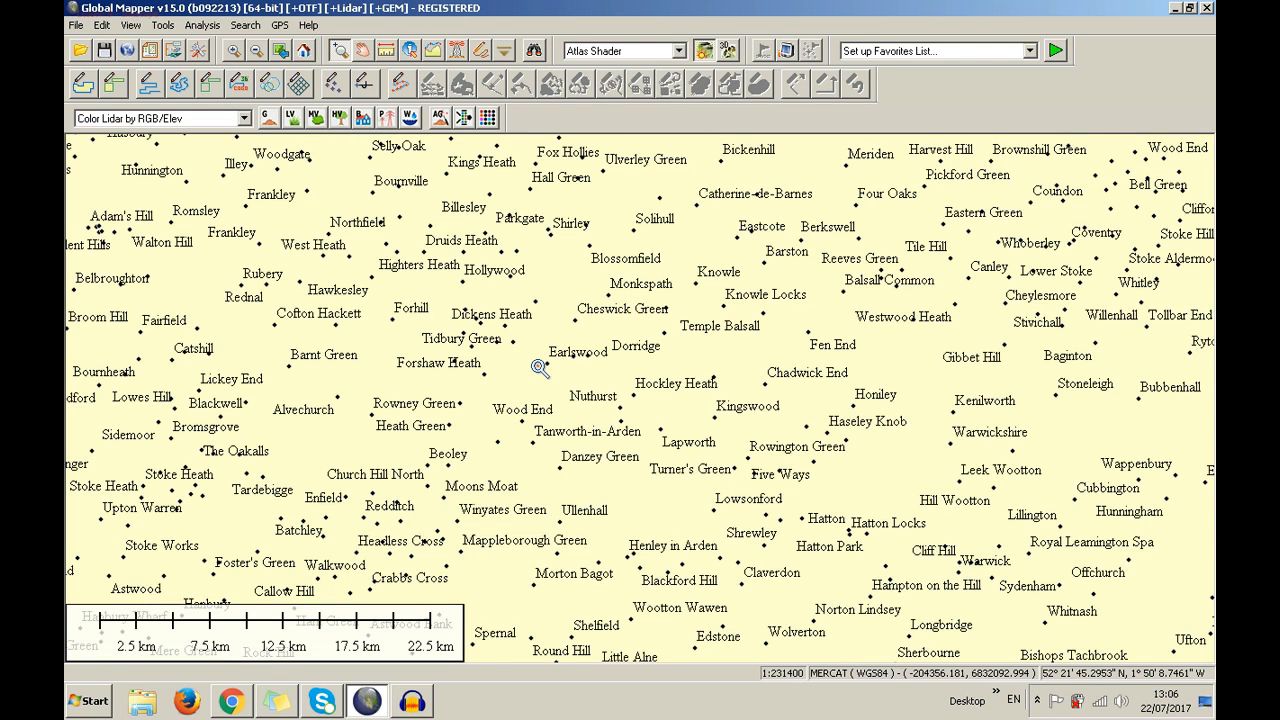
{"action": "scroll", "coordinate": [548, 366], "scroll_direction": "up", "scroll_amount": 1}
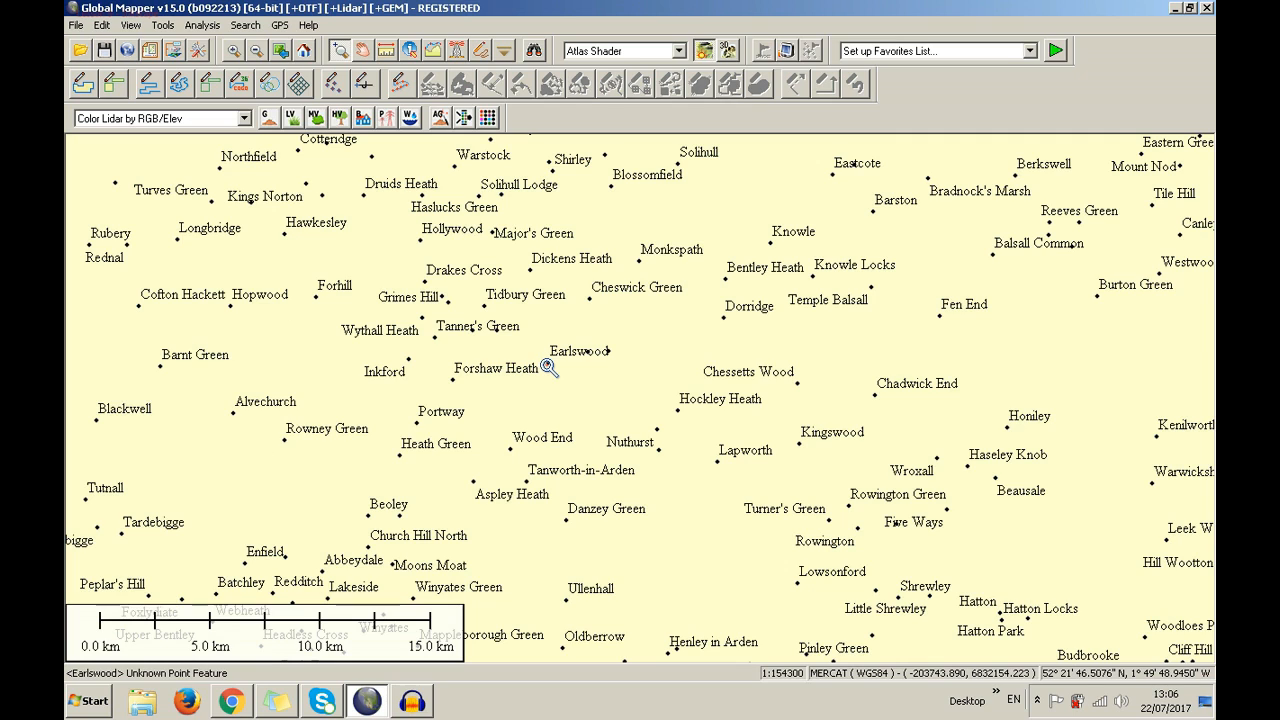
{"action": "left_click", "coordinate": [175, 52]}
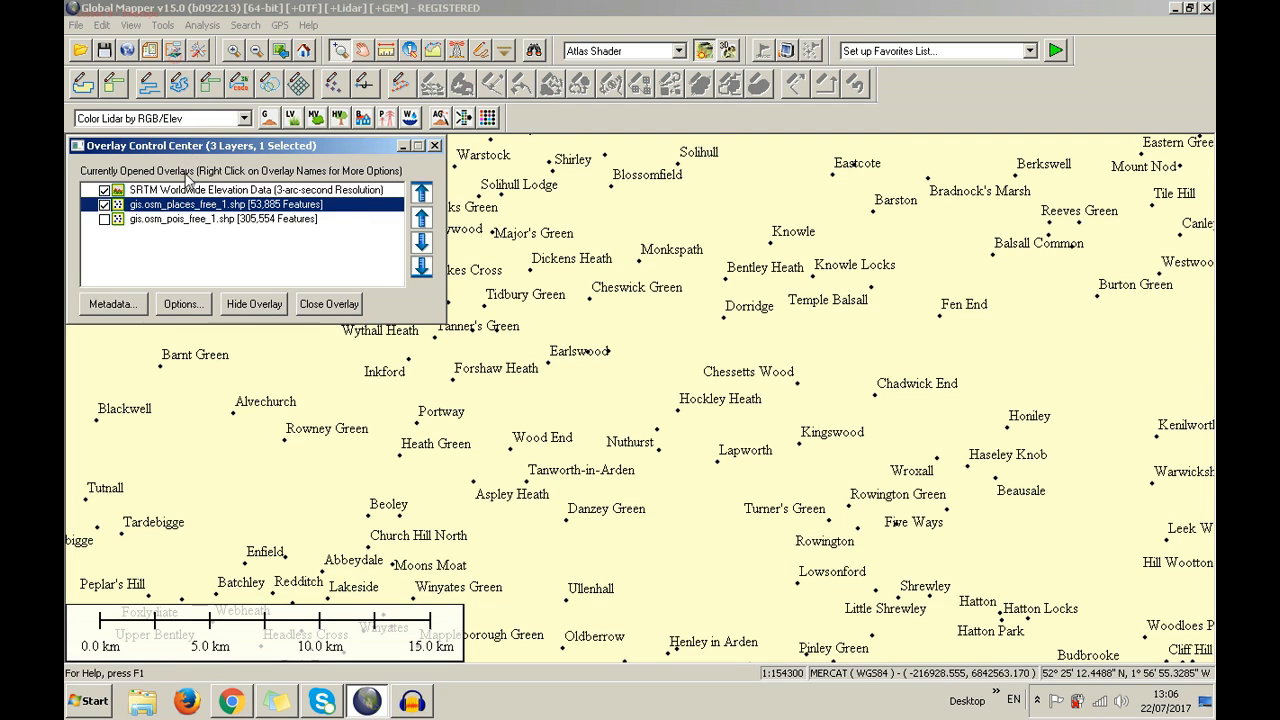
{"action": "right_click", "coordinate": [156, 208]}
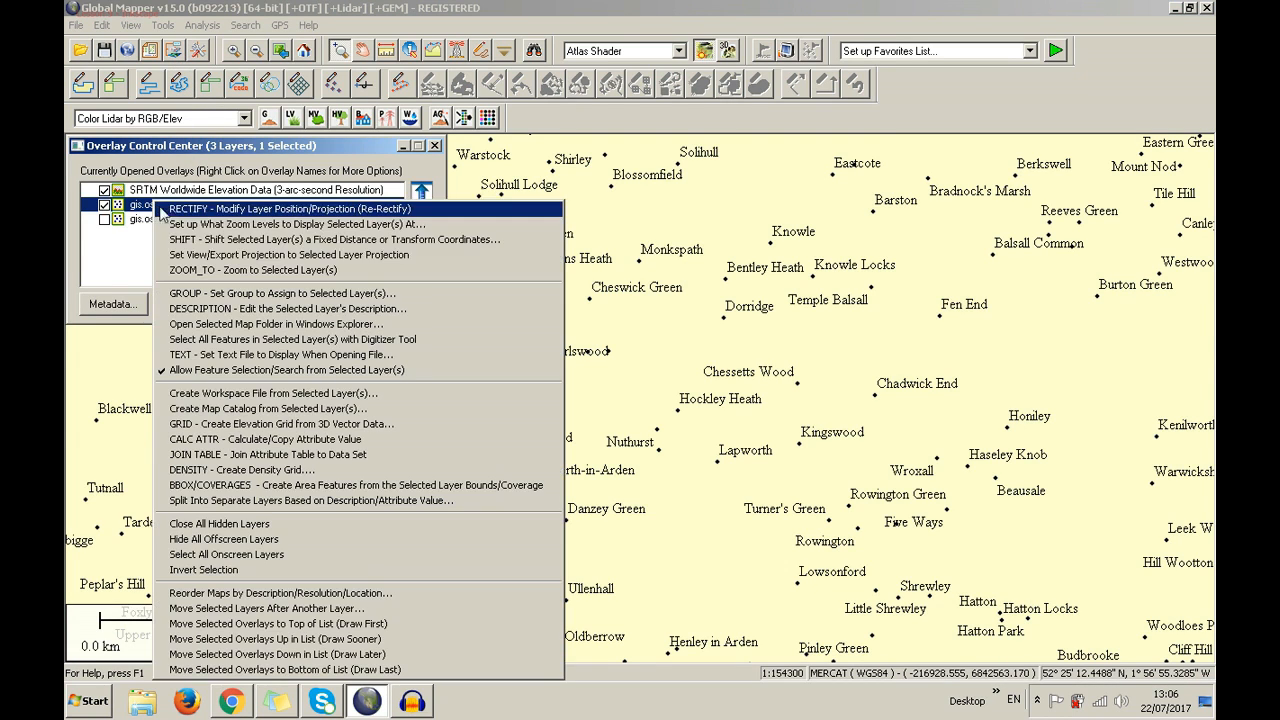
{"action": "left_click", "coordinate": [207, 256]}
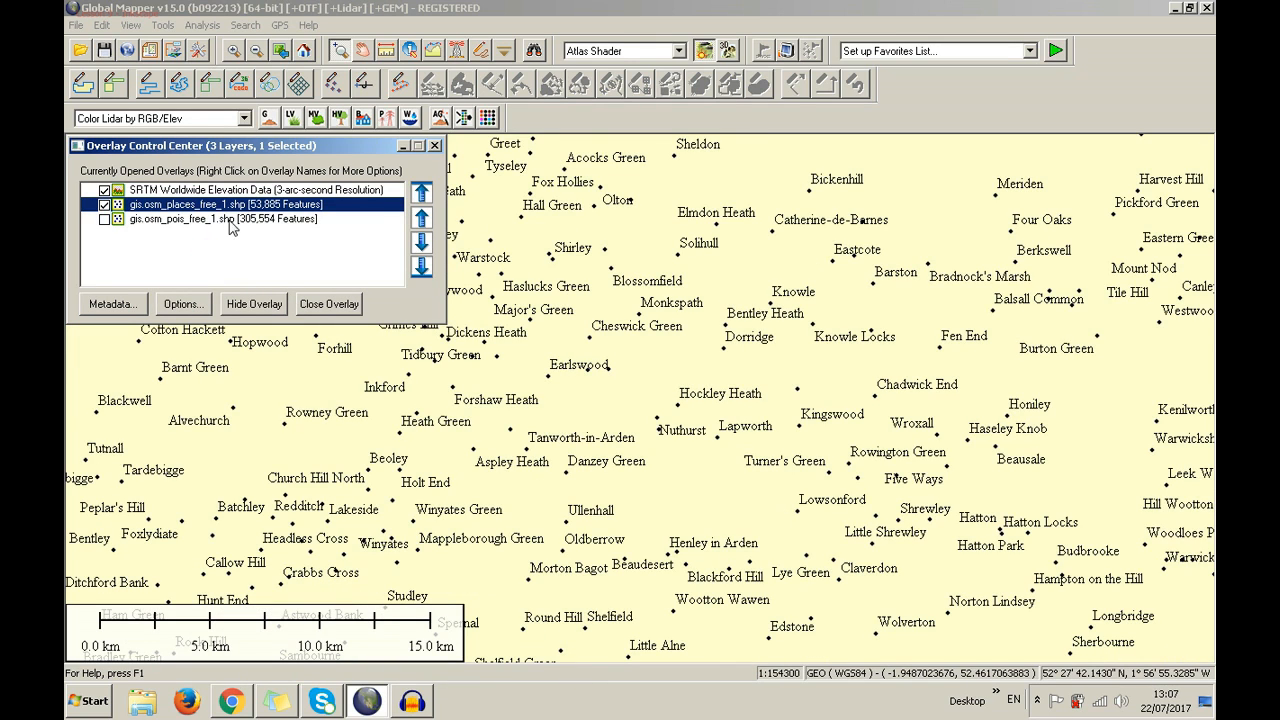
{"action": "right_click", "coordinate": [226, 207]}
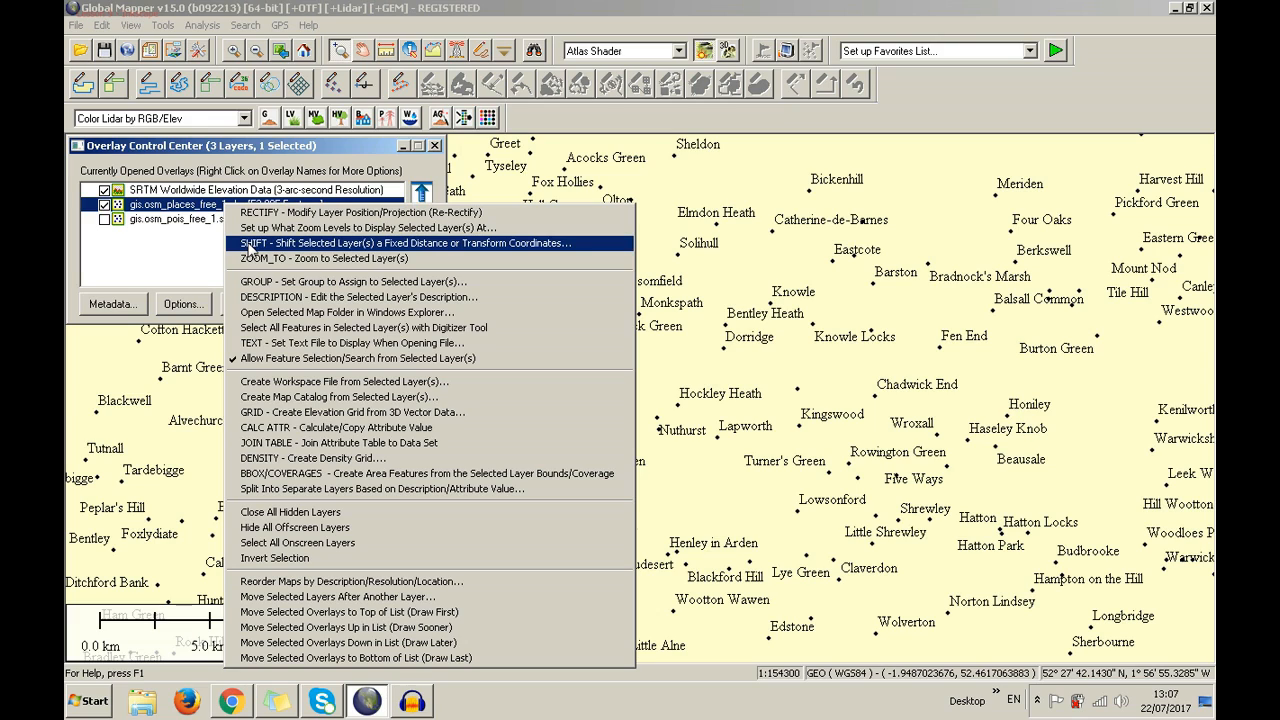
{"action": "left_click", "coordinate": [255, 260]}
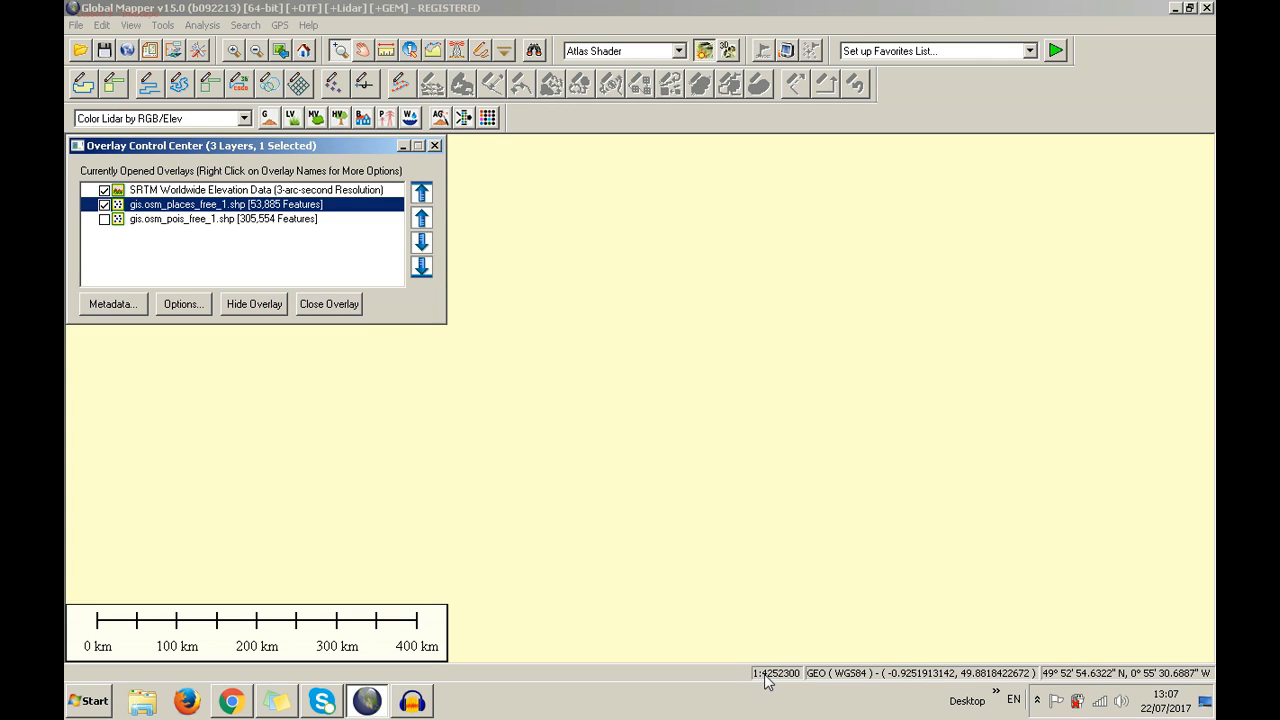
Put the places layer and gis.osm_pois_free_1.shp into the Data group
{"action": "right_click", "coordinate": [158, 208]}
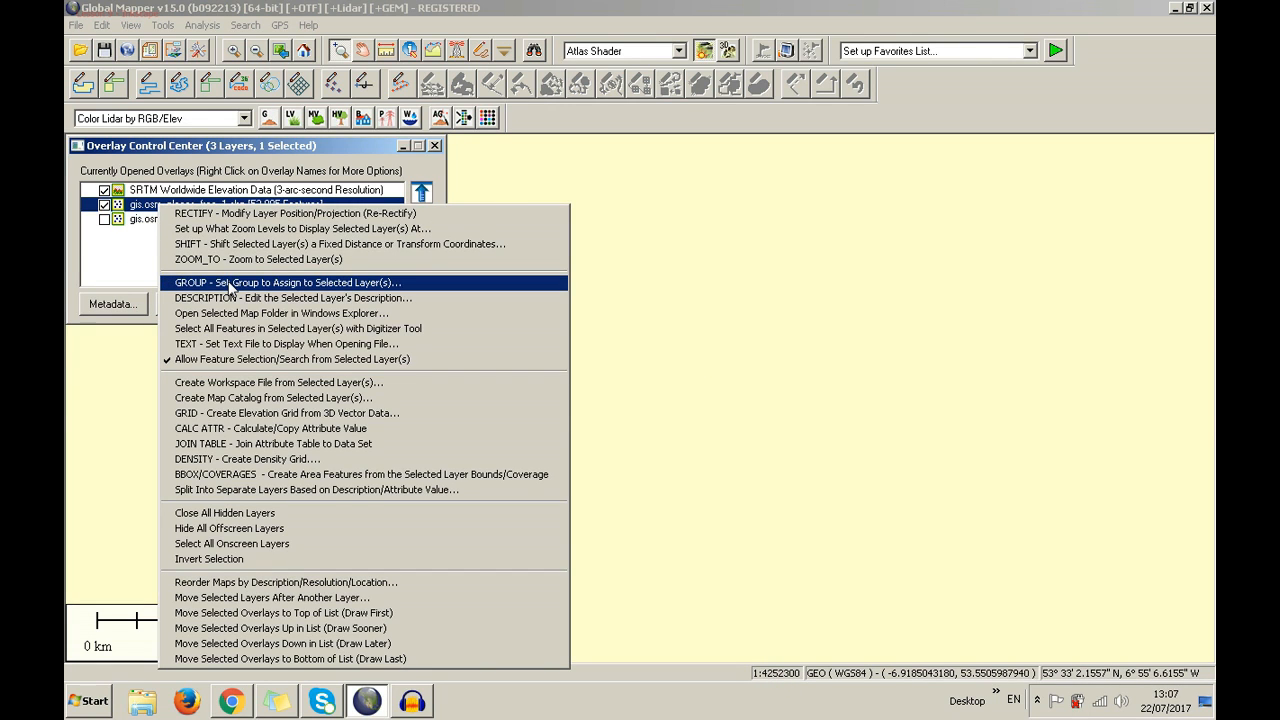
{"action": "left_click", "coordinate": [231, 285]}
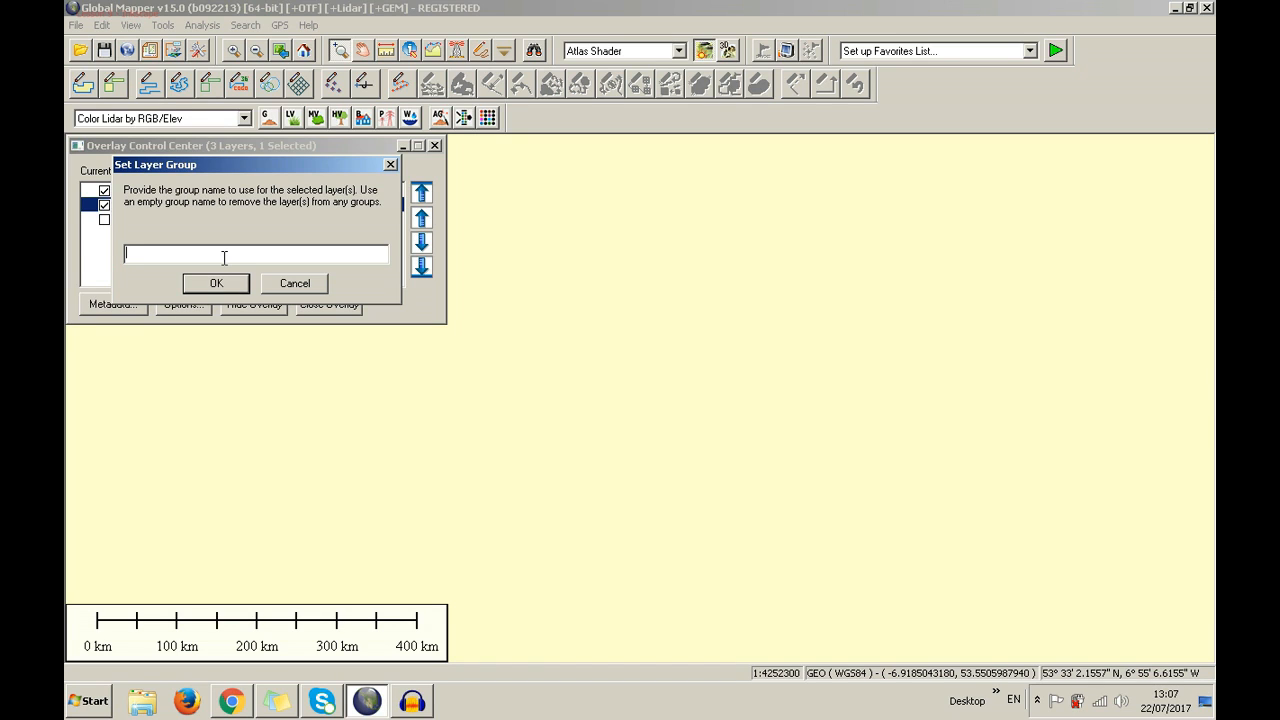
{"action": "key", "text": "Return"}
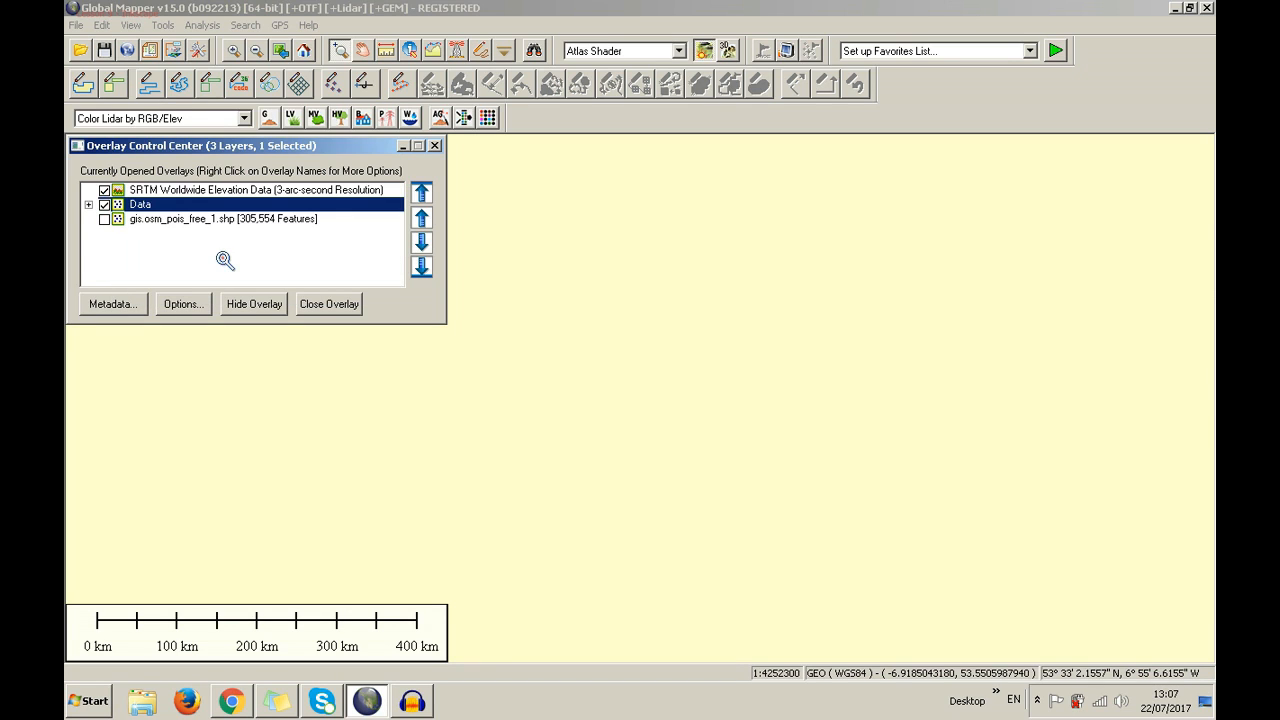
{"action": "left_click", "coordinate": [88, 204]}
{"action": "left_click", "coordinate": [160, 233]}
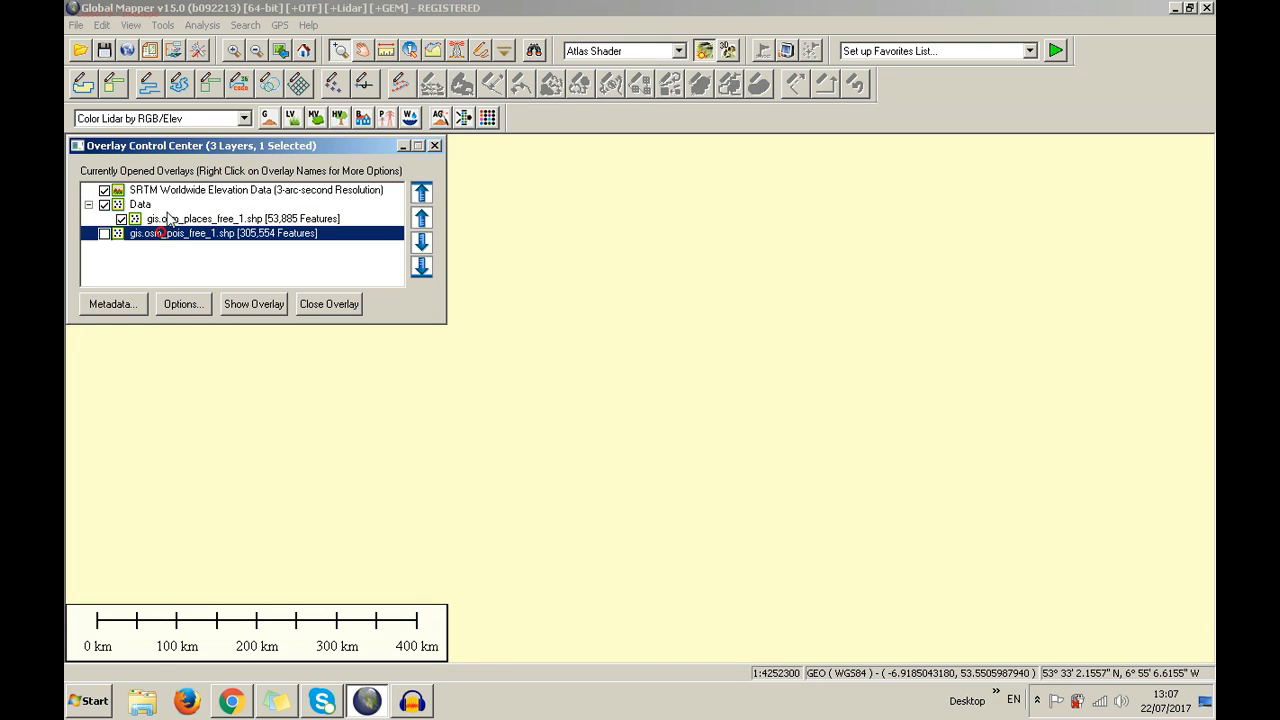
{"action": "right_click", "coordinate": [158, 235]}
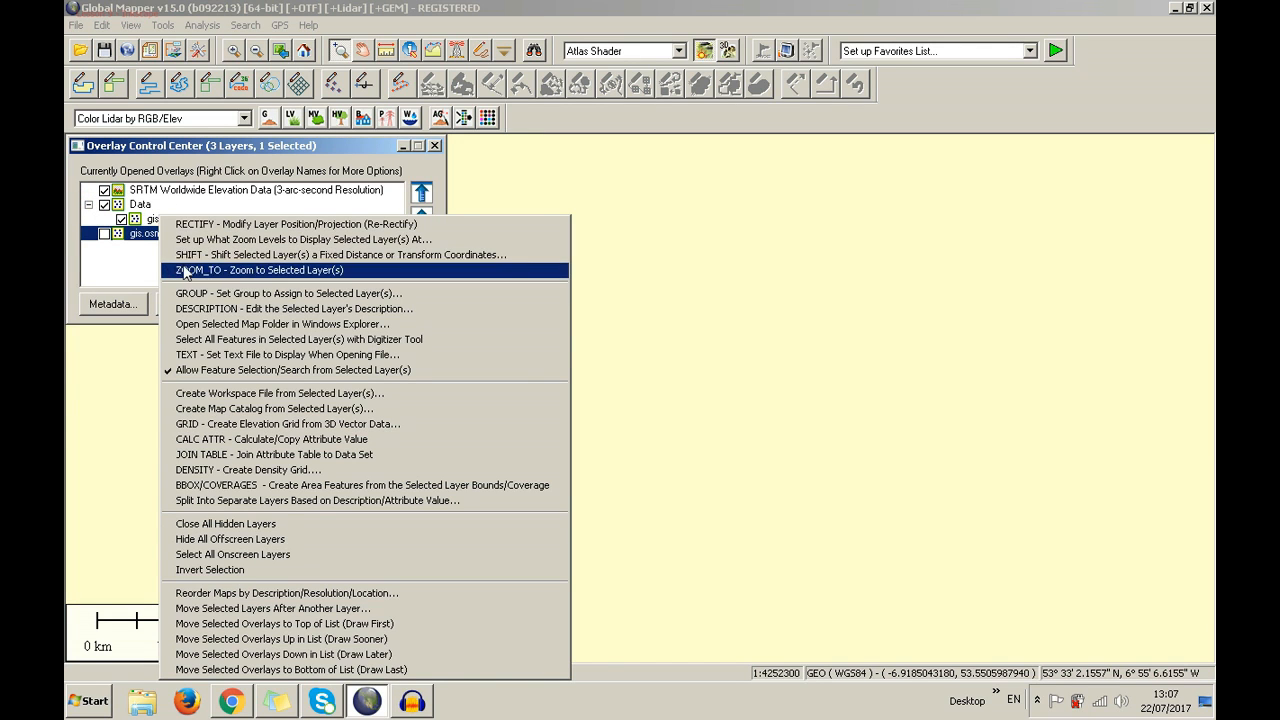
{"action": "left_click", "coordinate": [203, 294]}
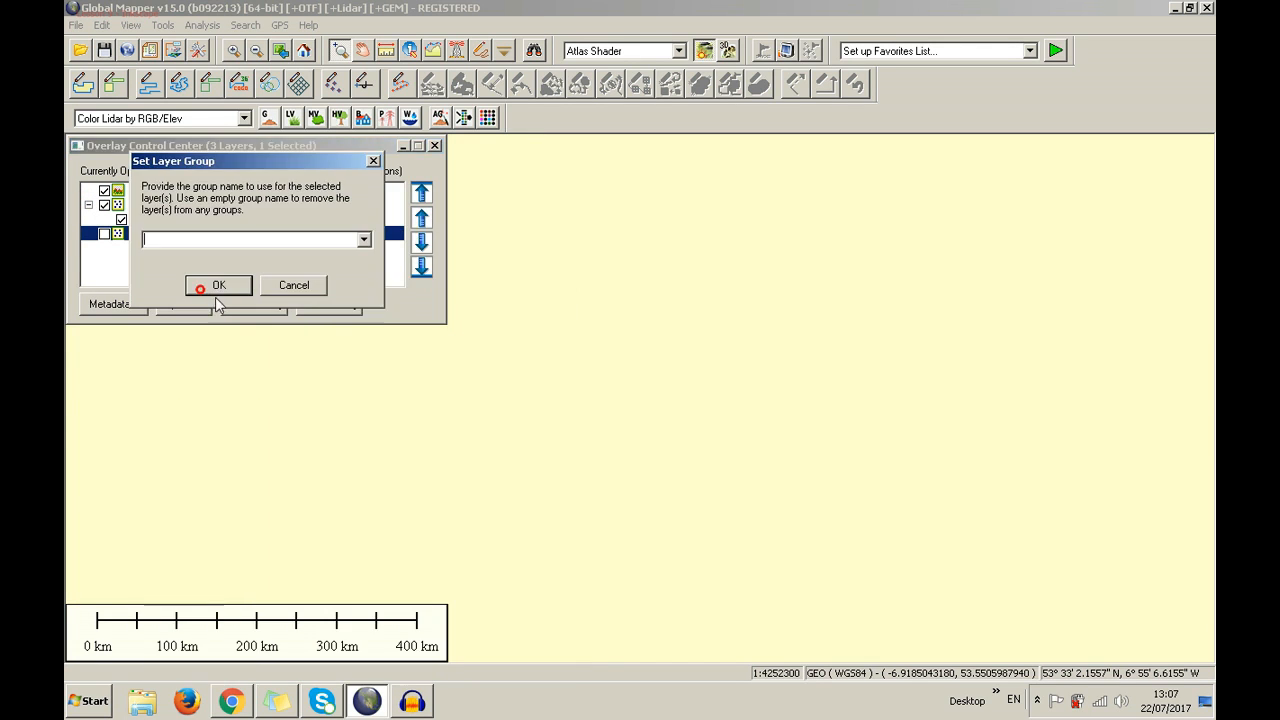
{"action": "left_click", "coordinate": [362, 242]}
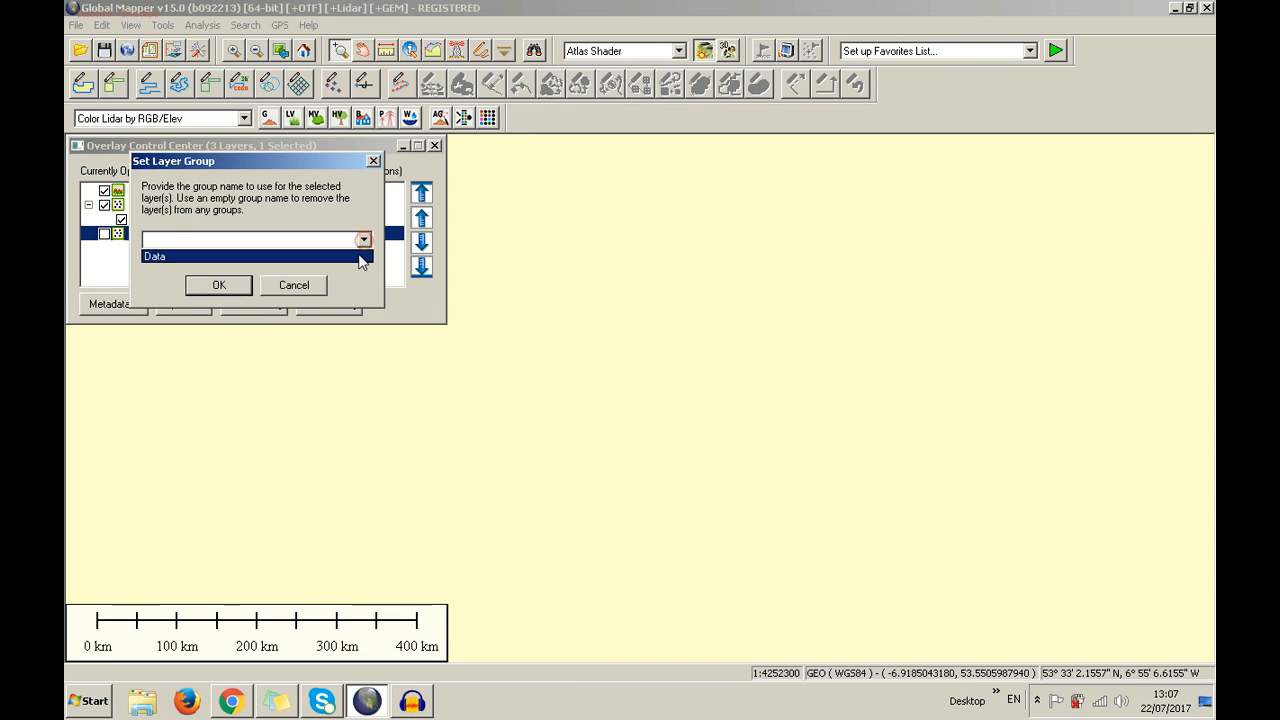
{"action": "left_click", "coordinate": [358, 255]}
{"action": "left_click", "coordinate": [201, 289]}
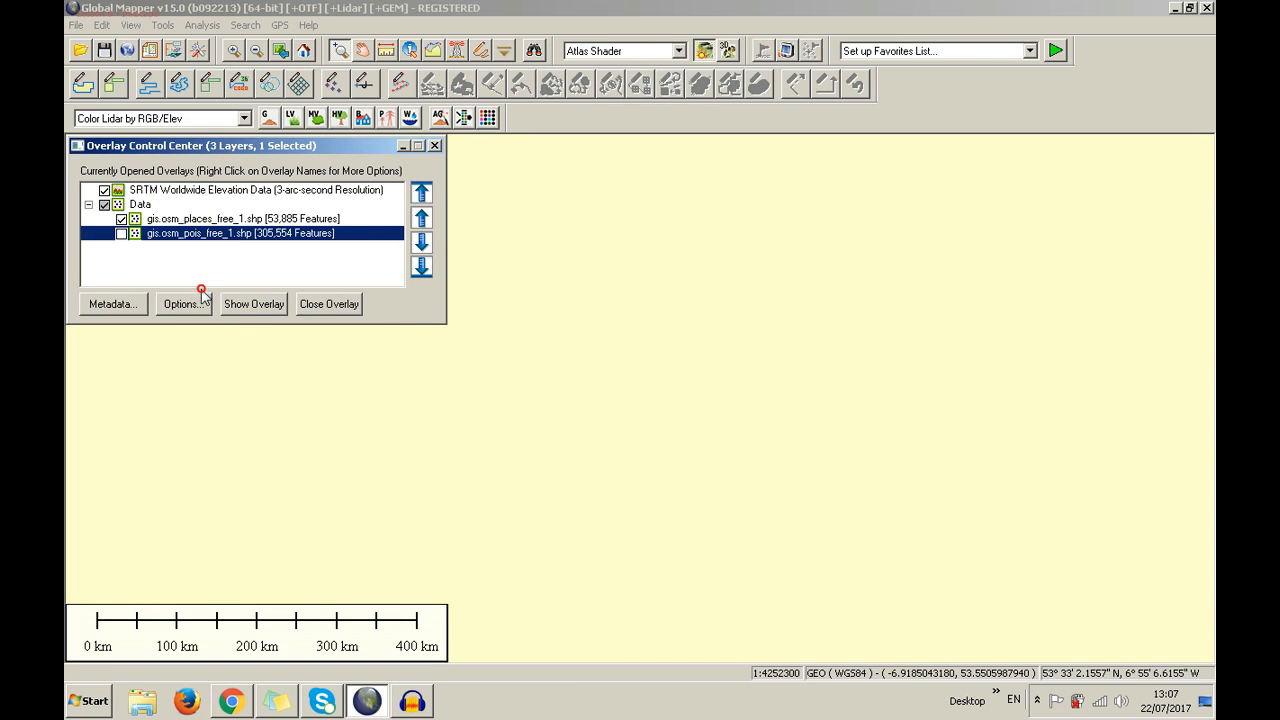
Hide the places layer and change its description to 'Points'
{"action": "right_click", "coordinate": [165, 240]}
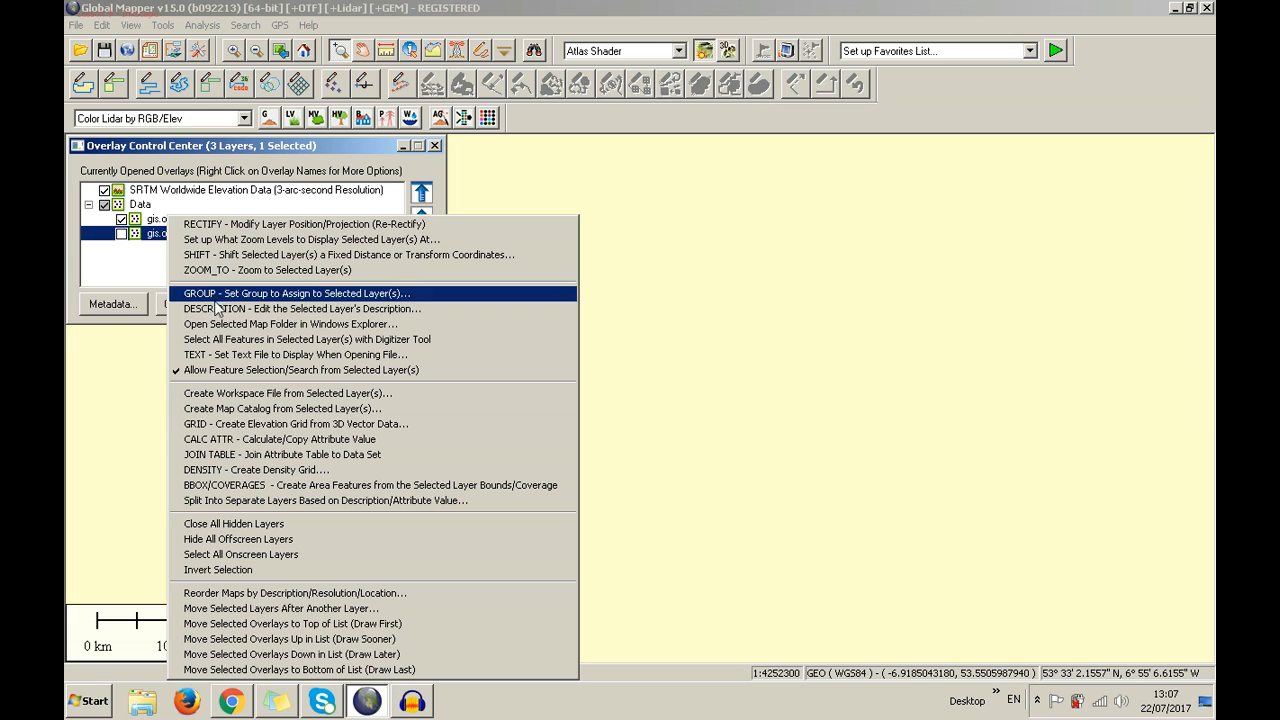
{"action": "right_click", "coordinate": [141, 218]}
{"action": "left_click", "coordinate": [122, 219]}
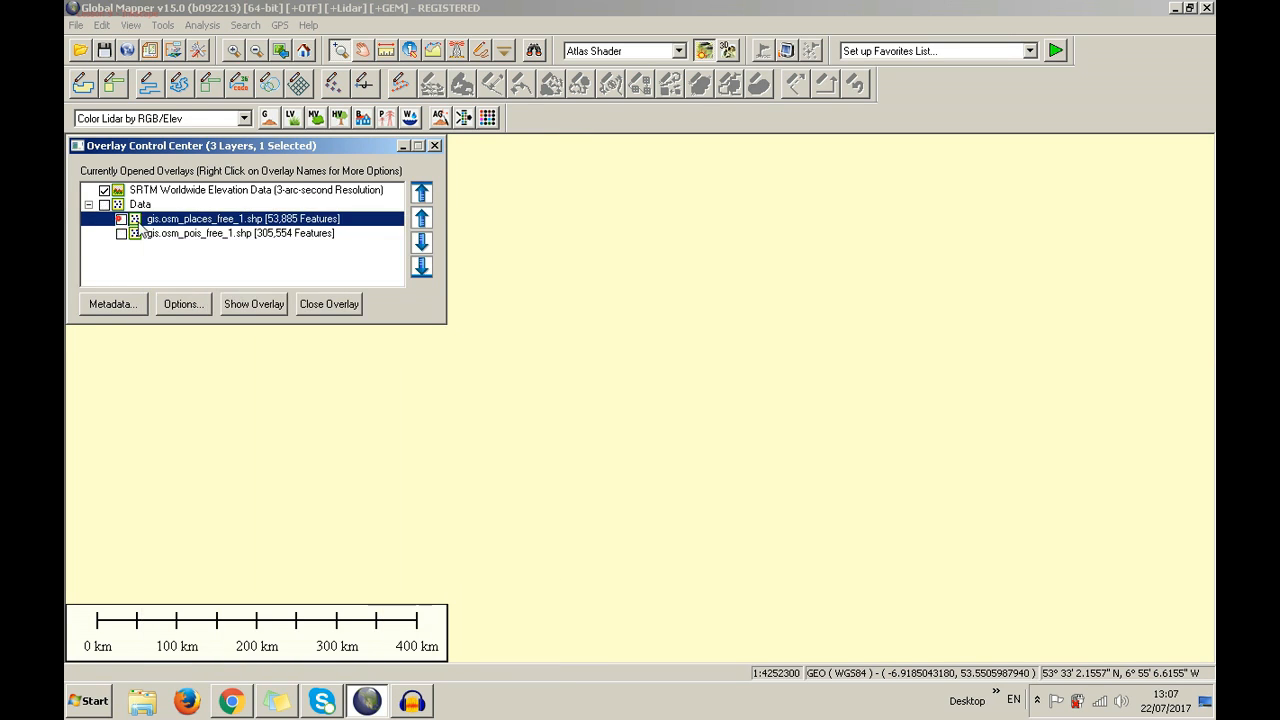
{"action": "right_click", "coordinate": [144, 212]}
{"action": "left_click", "coordinate": [207, 306]}
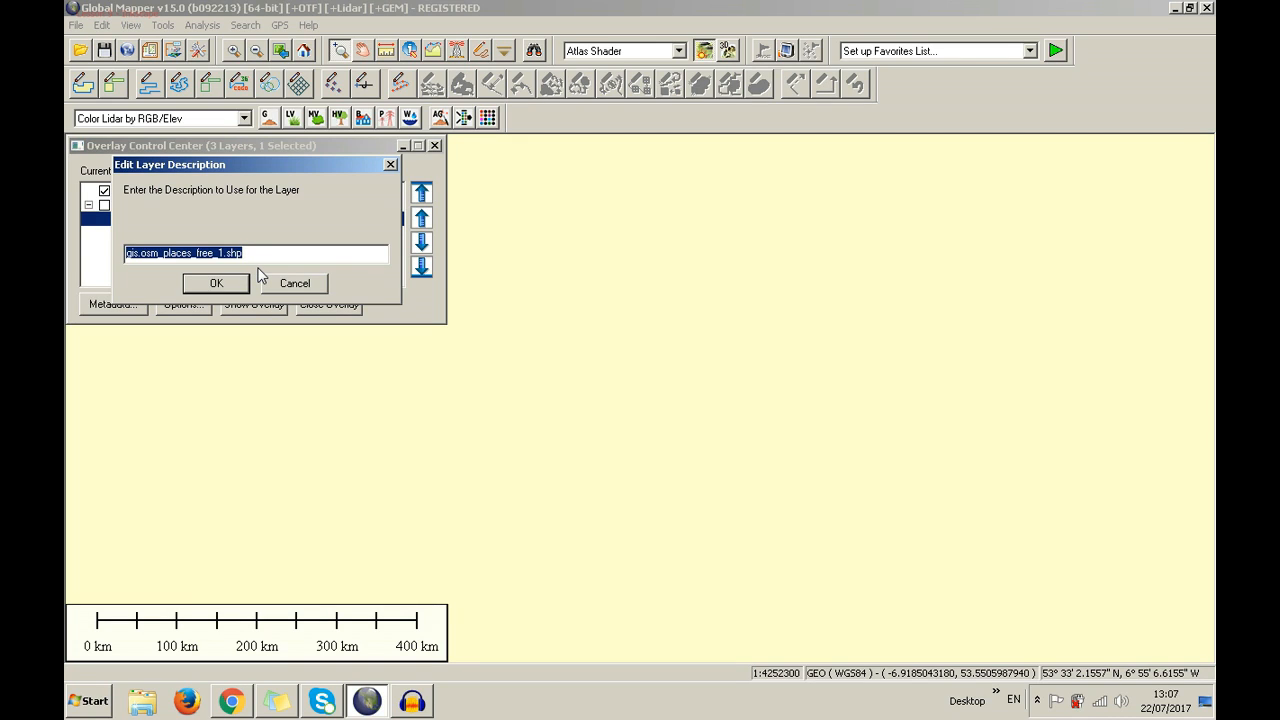
{"action": "key", "text": "BackSpace"}
{"action": "type", "text": "Poin"}
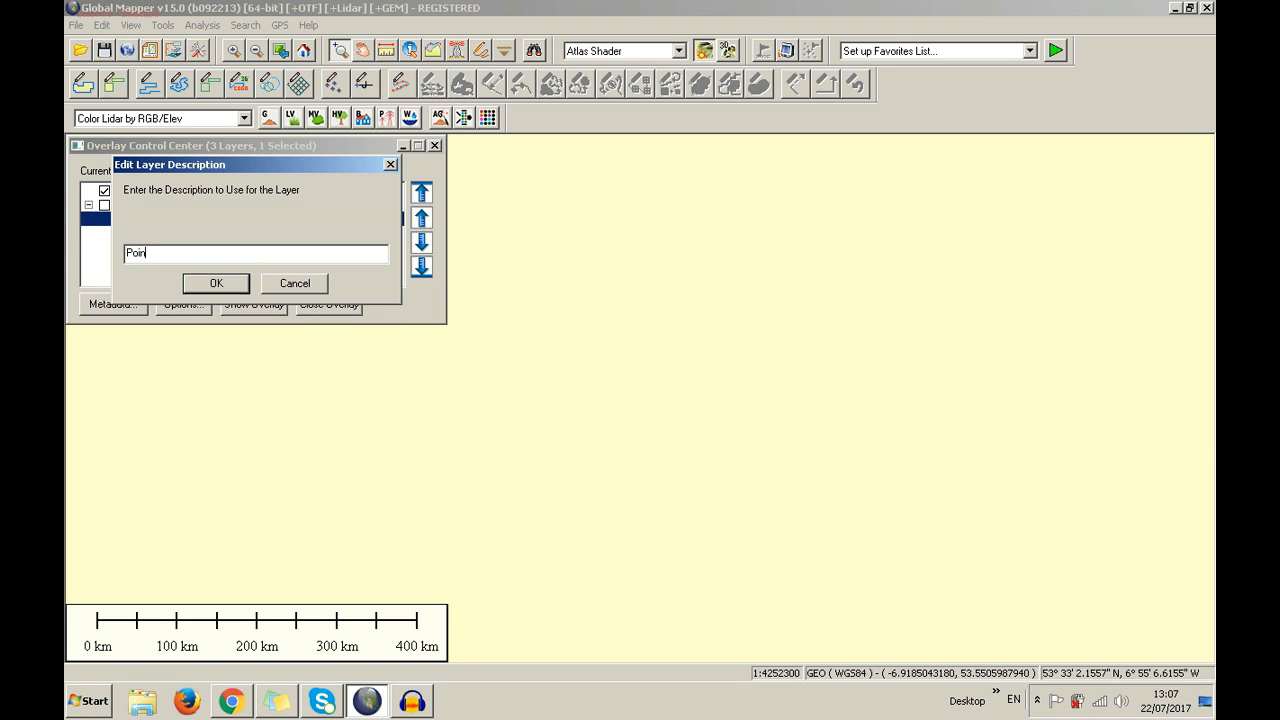
{"action": "type", "text": "ts"}
{"action": "key", "text": "Return"}
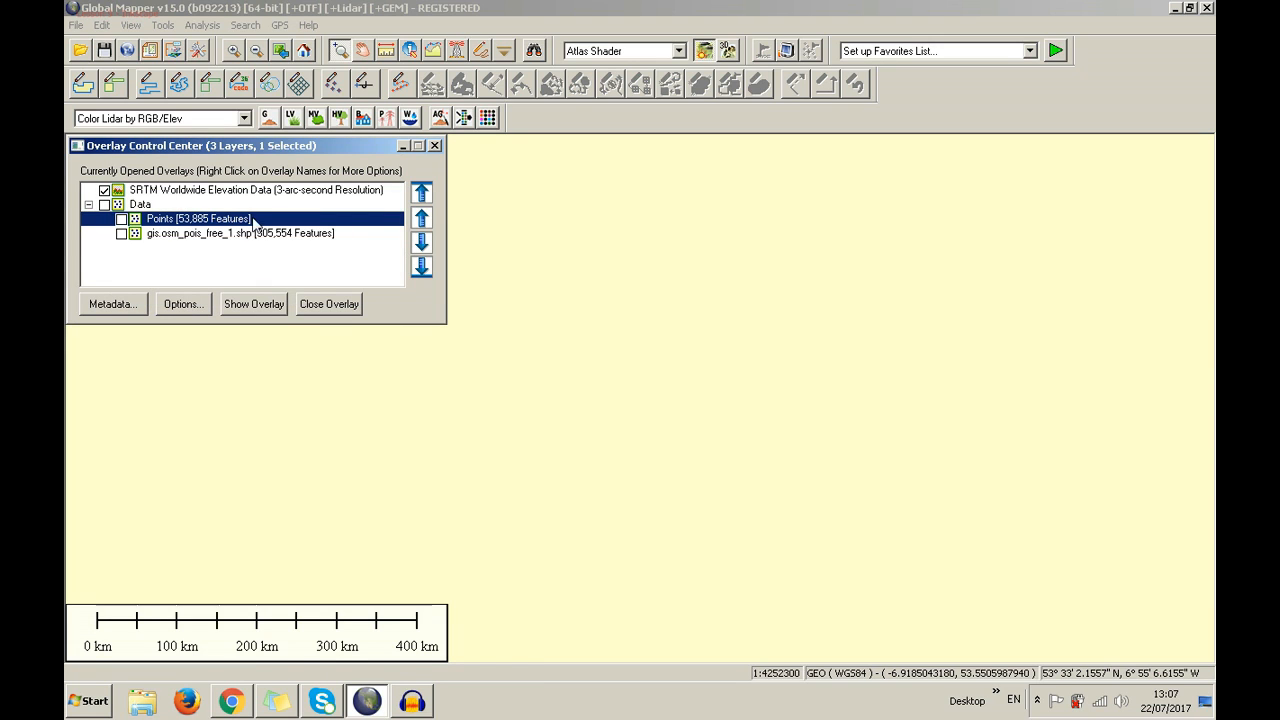
{"action": "right_click", "coordinate": [256, 219]}
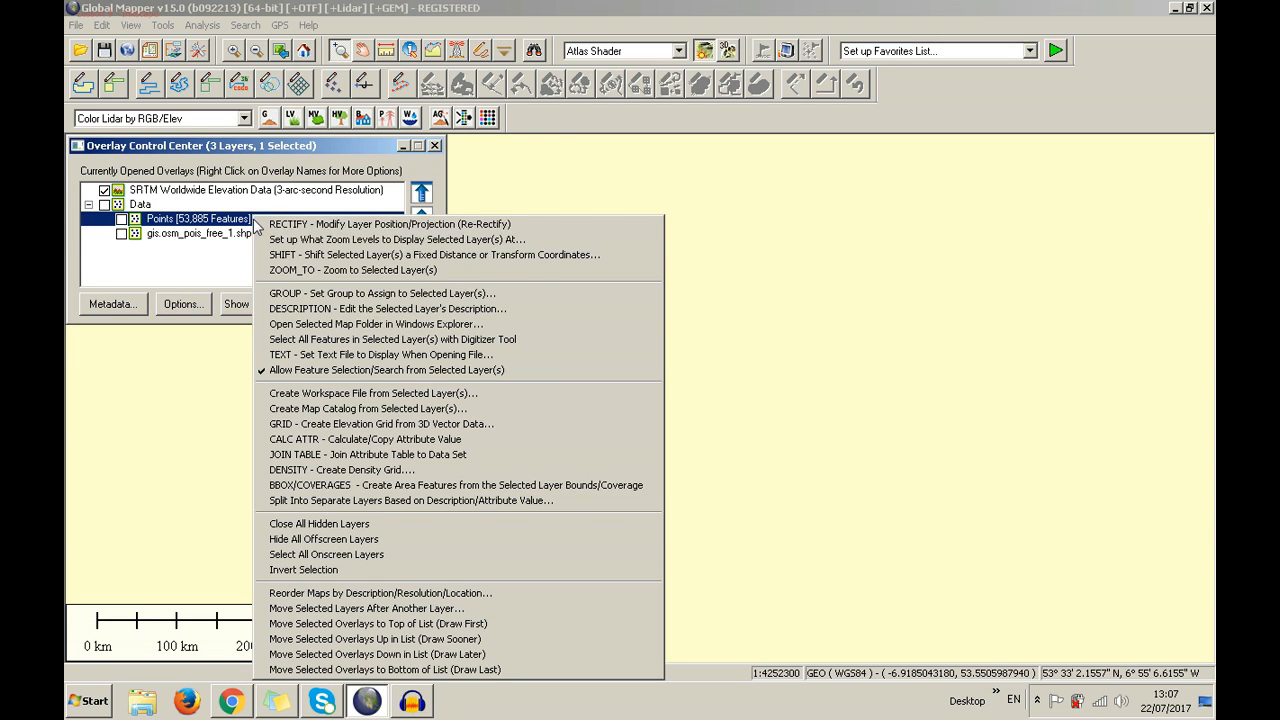
View the Points layer's england-latest-free.shp folder in Windows Explorer, then return to Global Mapper
{"action": "left_click", "coordinate": [296, 325]}
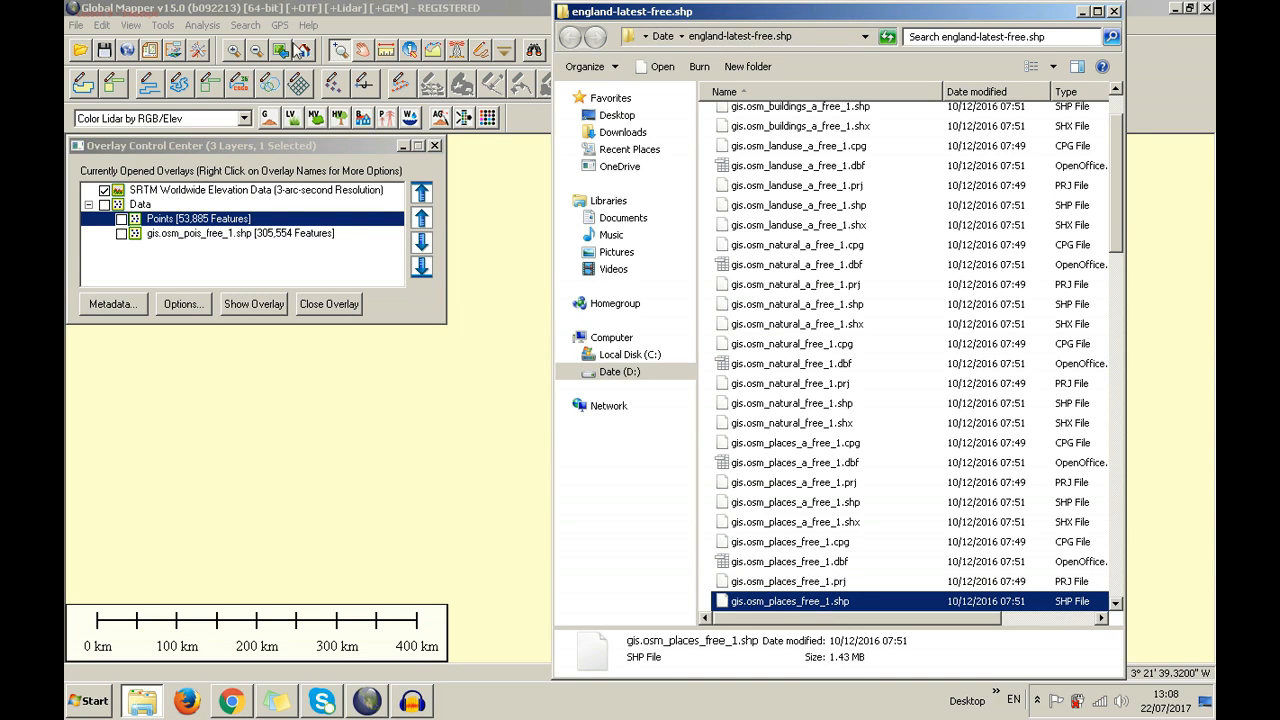
{"action": "left_click", "coordinate": [263, 145]}
{"action": "right_click", "coordinate": [256, 219]}
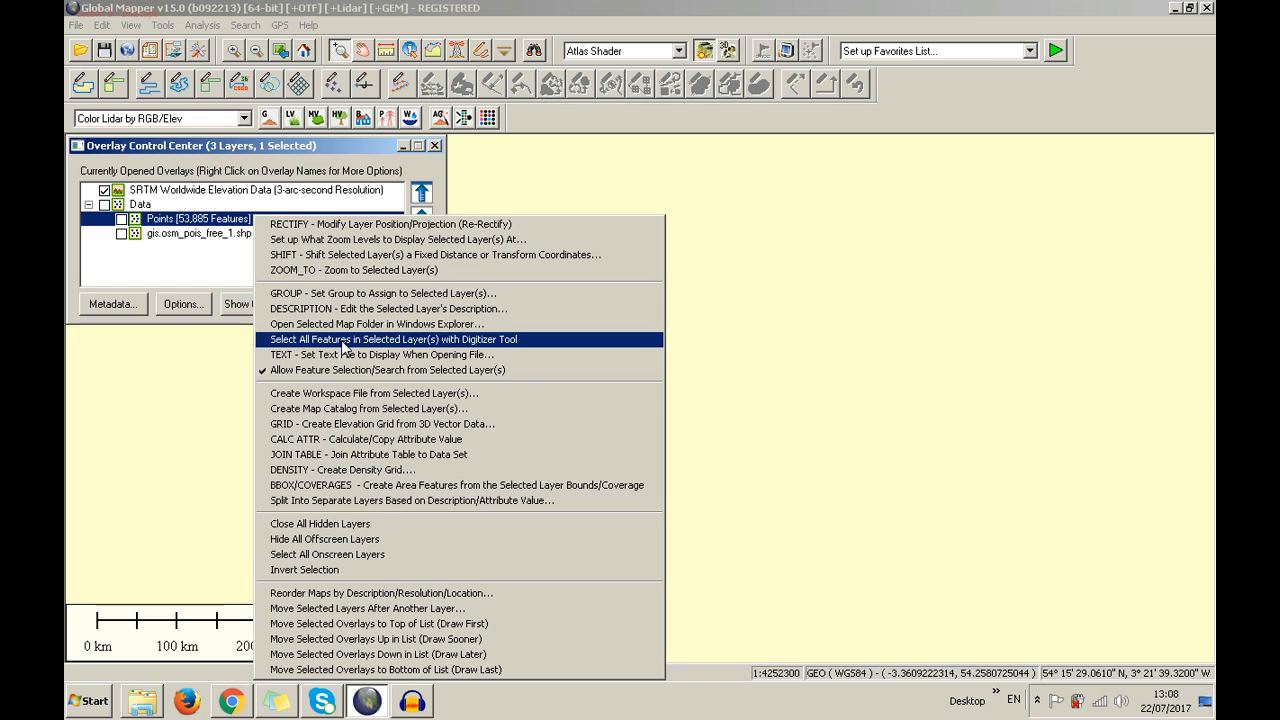
Select all Points features with the Digitizer and turn the Points layer back on
{"action": "left_click", "coordinate": [342, 342]}
{"action": "left_click", "coordinate": [216, 342]}
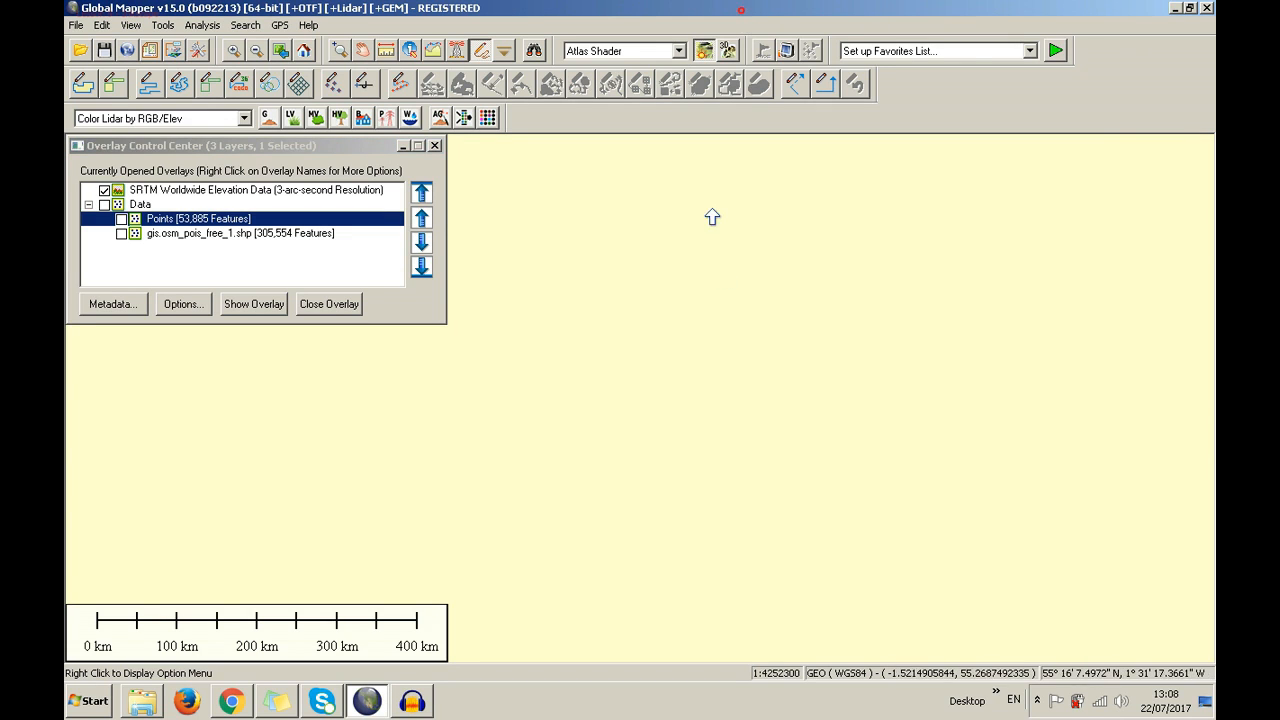
{"action": "scroll", "coordinate": [697, 310], "scroll_direction": "up", "scroll_amount": 3}
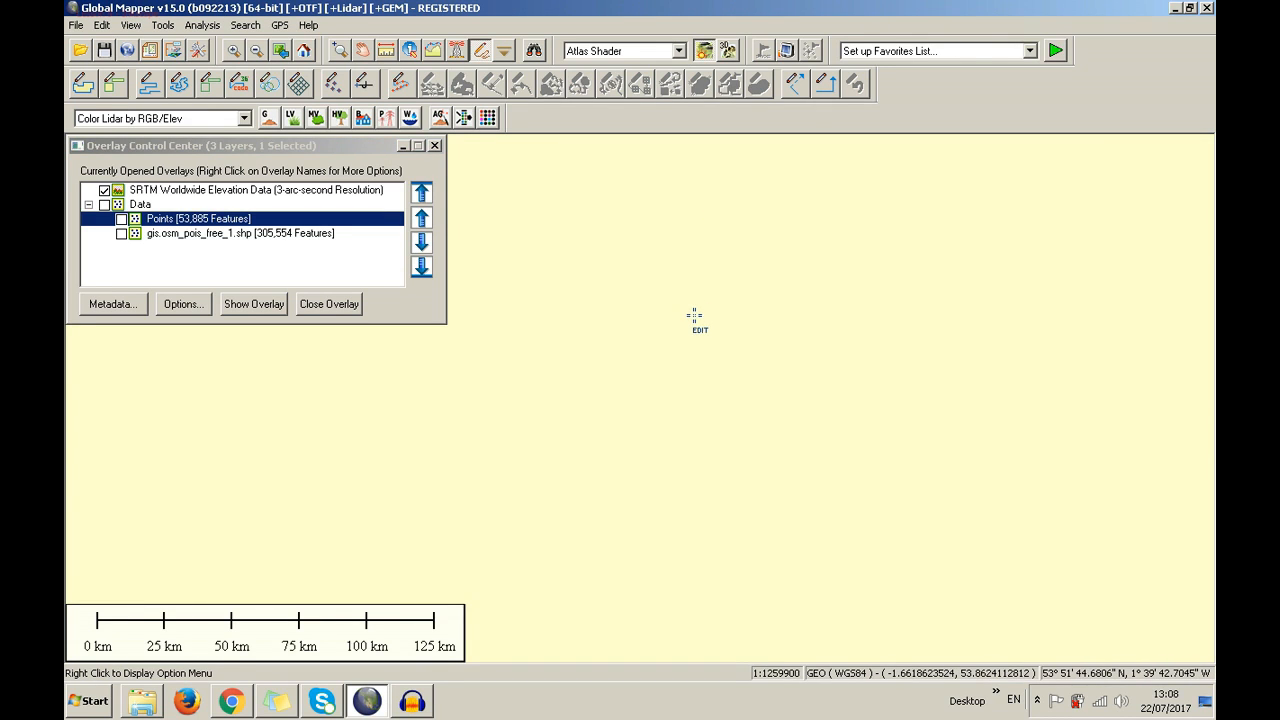
{"action": "scroll", "coordinate": [697, 310], "scroll_direction": "up", "scroll_amount": 1}
{"action": "left_click", "coordinate": [117, 219]}
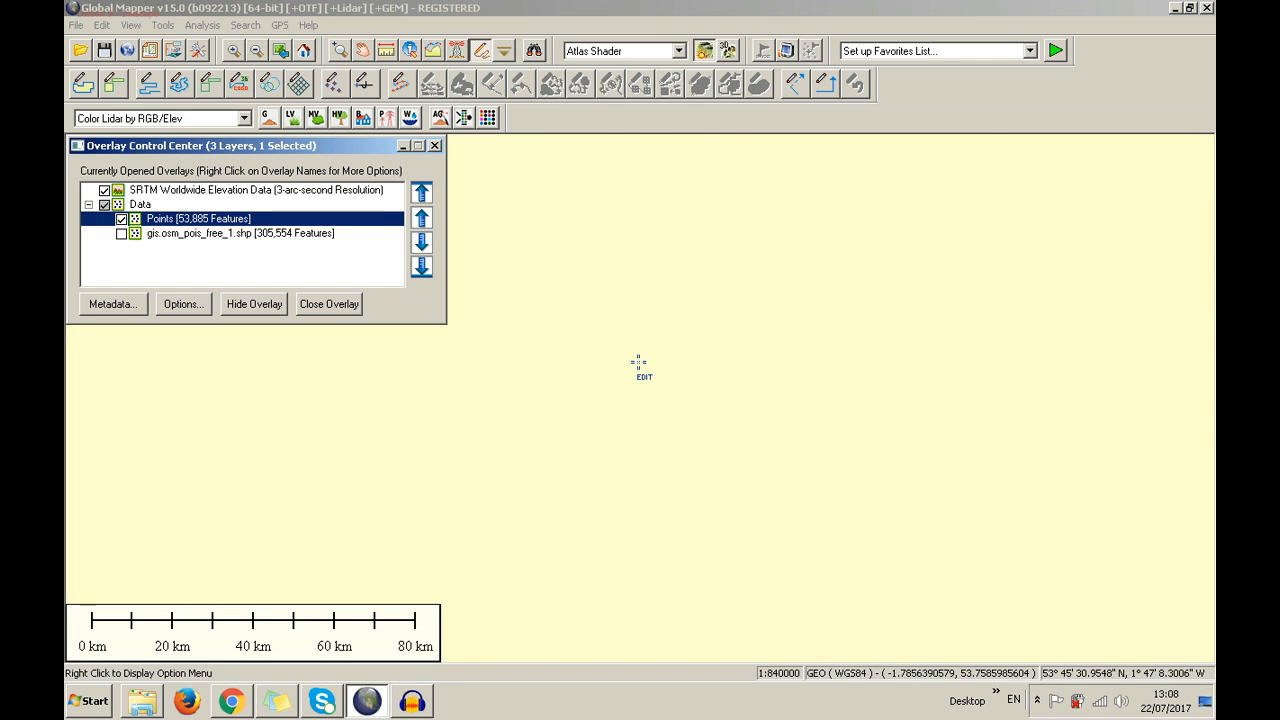
Zoom in near Kirkburton and box-select ten points around Bracken Hill
{"action": "left_click", "coordinate": [704, 49]}
{"action": "scroll", "coordinate": [706, 420], "scroll_direction": "up", "scroll_amount": 3}
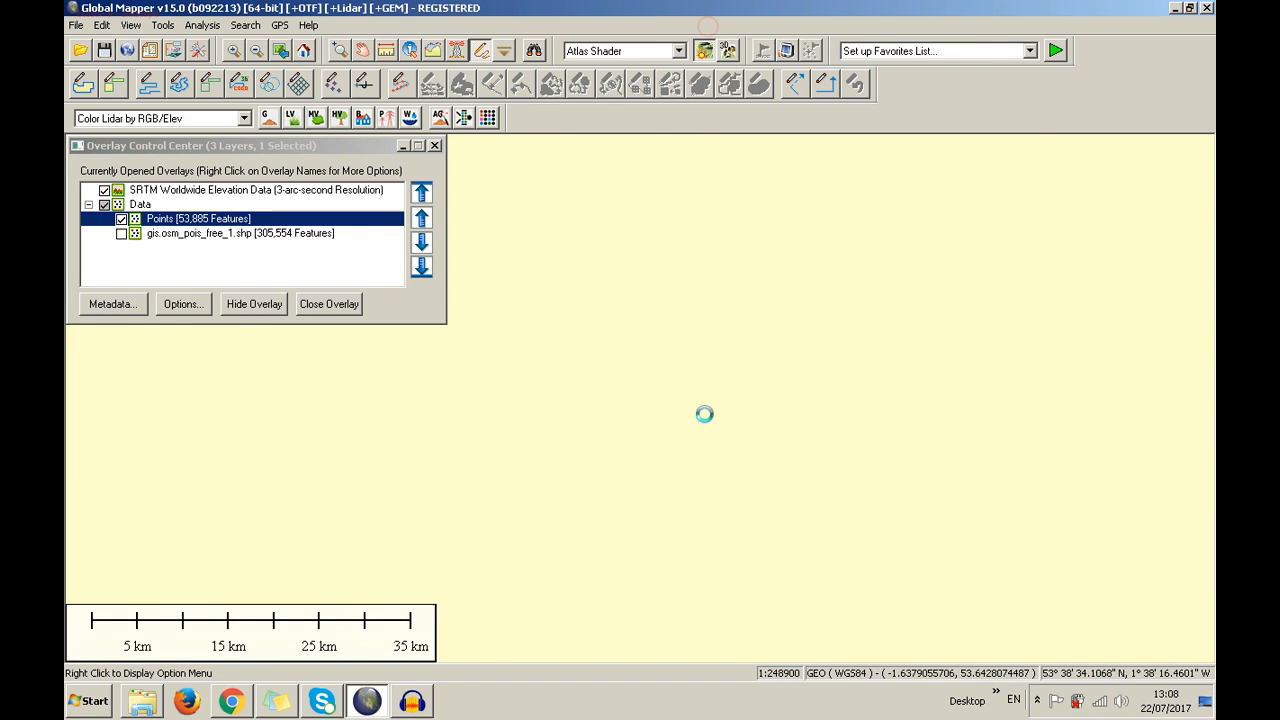
{"action": "scroll", "coordinate": [596, 462], "scroll_direction": "up", "scroll_amount": 2}
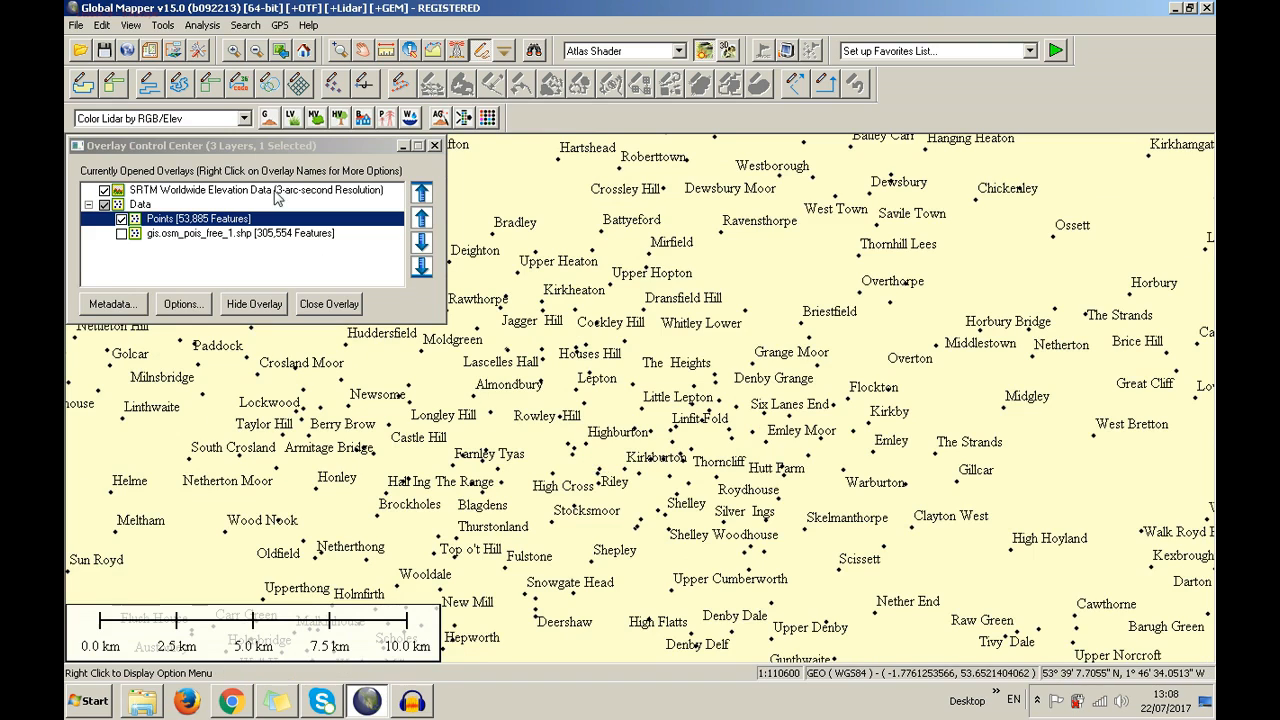
{"action": "left_click", "coordinate": [257, 150]}
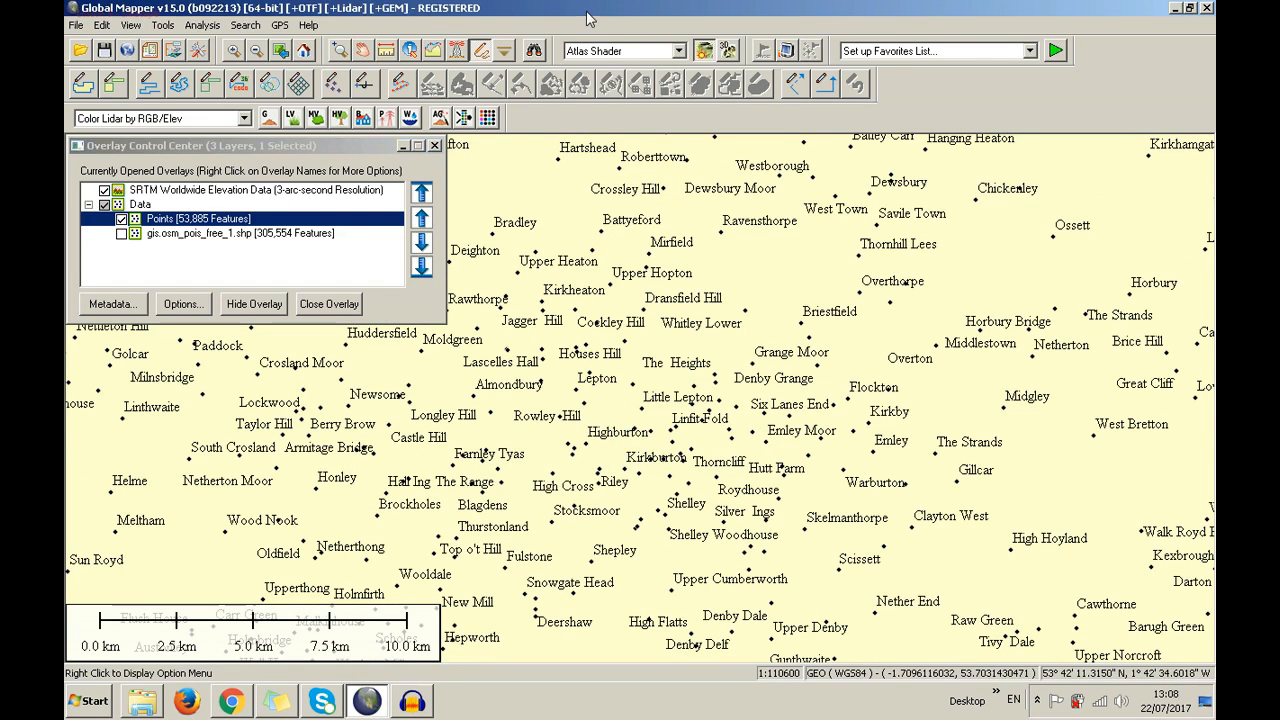
{"action": "scroll", "coordinate": [595, 378], "scroll_direction": "up", "scroll_amount": 1}
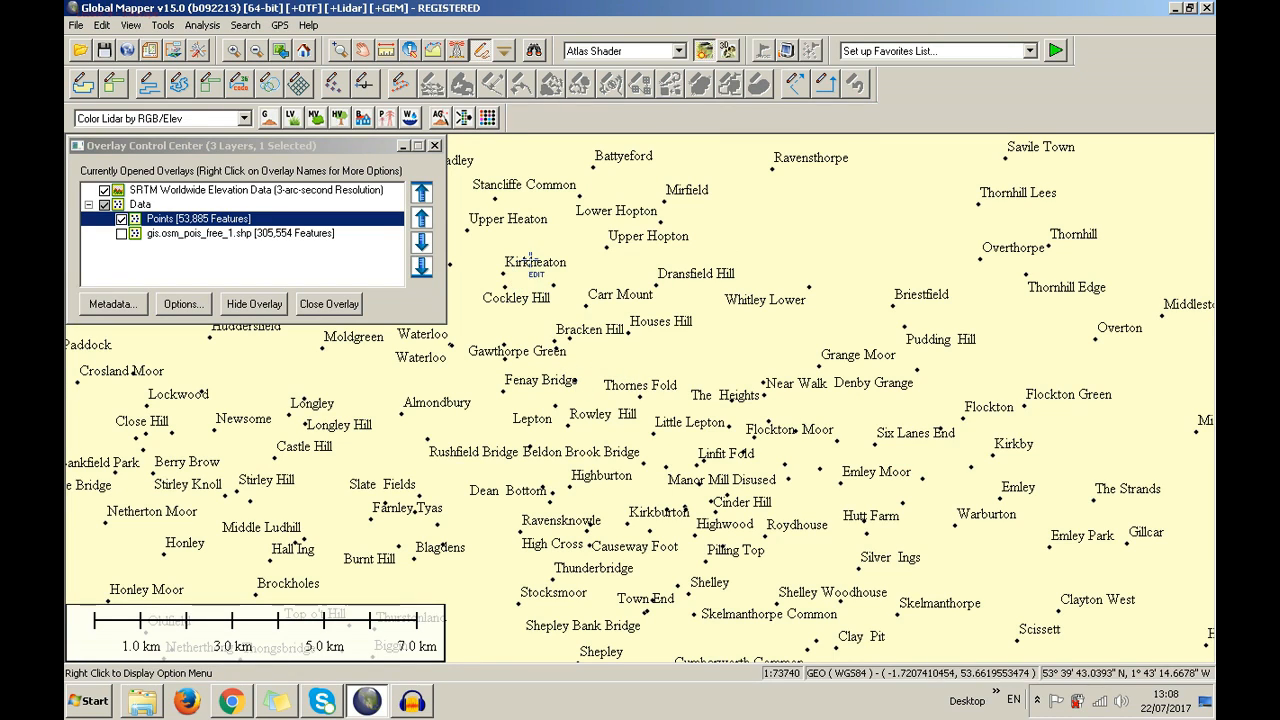
{"action": "left_click_drag", "start_coordinate": [522, 259], "coordinate": [661, 430]}
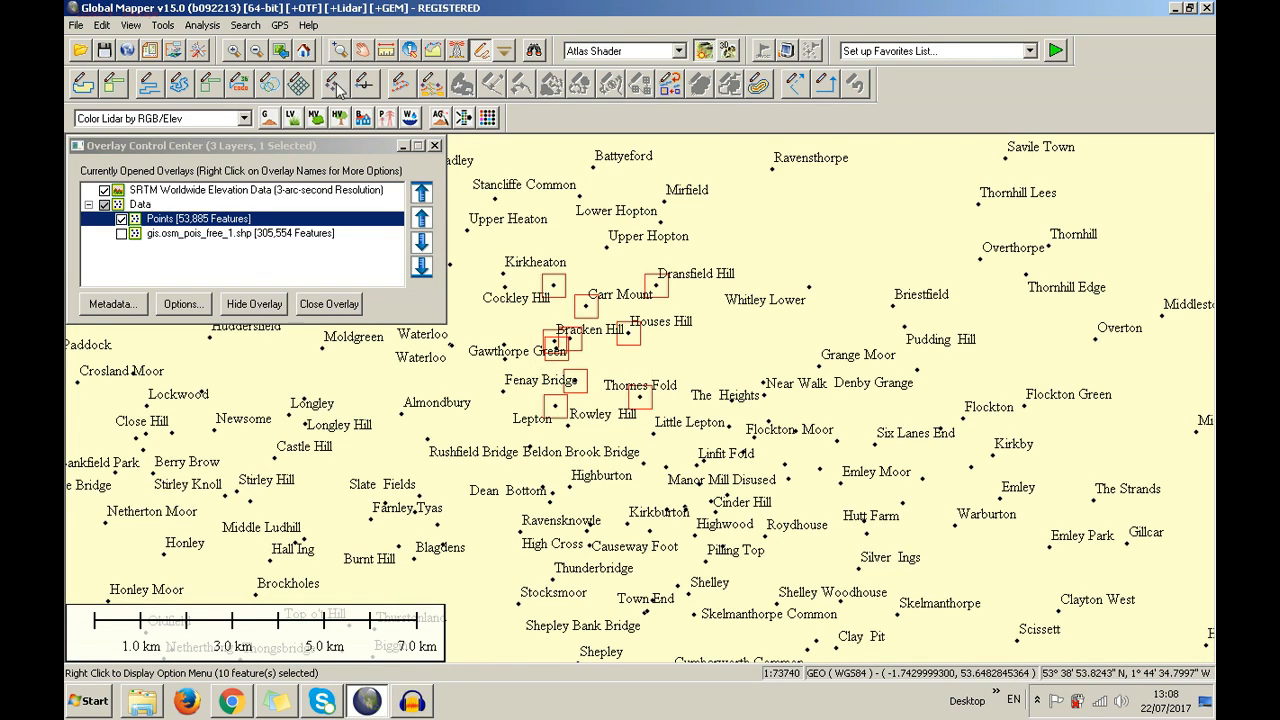
{"action": "right_click", "coordinate": [245, 222]}
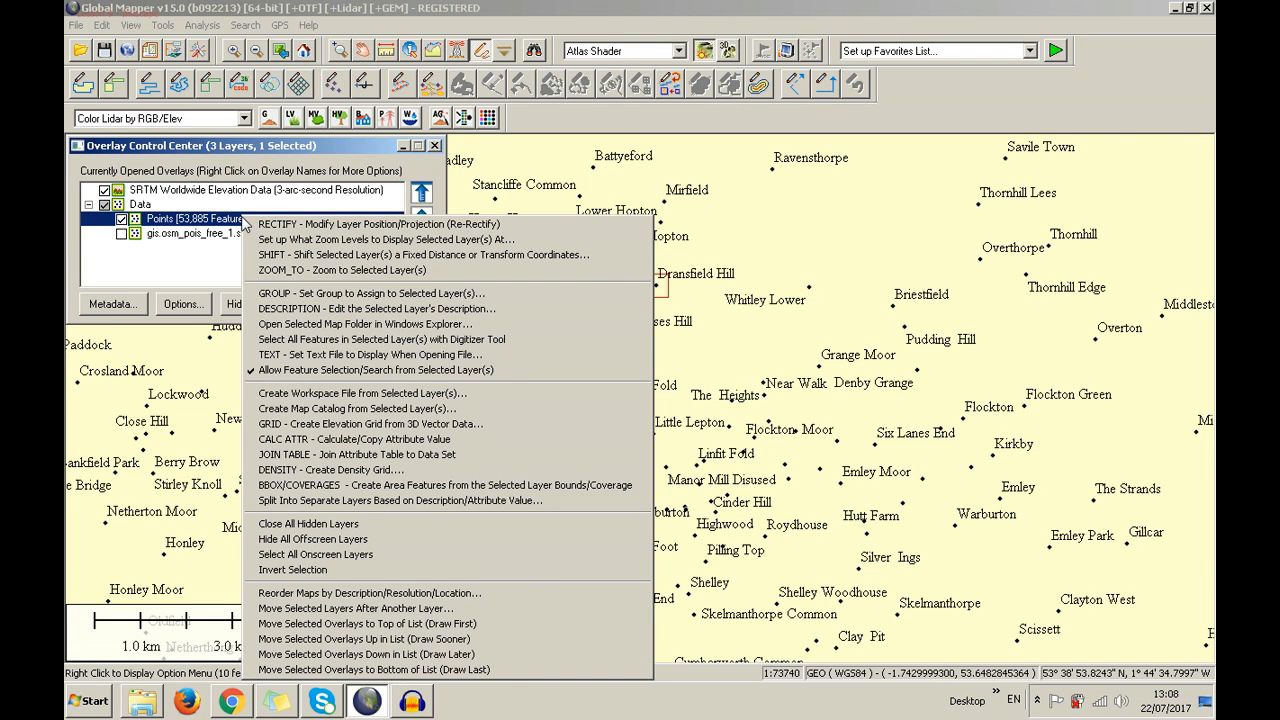
{"action": "left_click", "coordinate": [287, 356]}
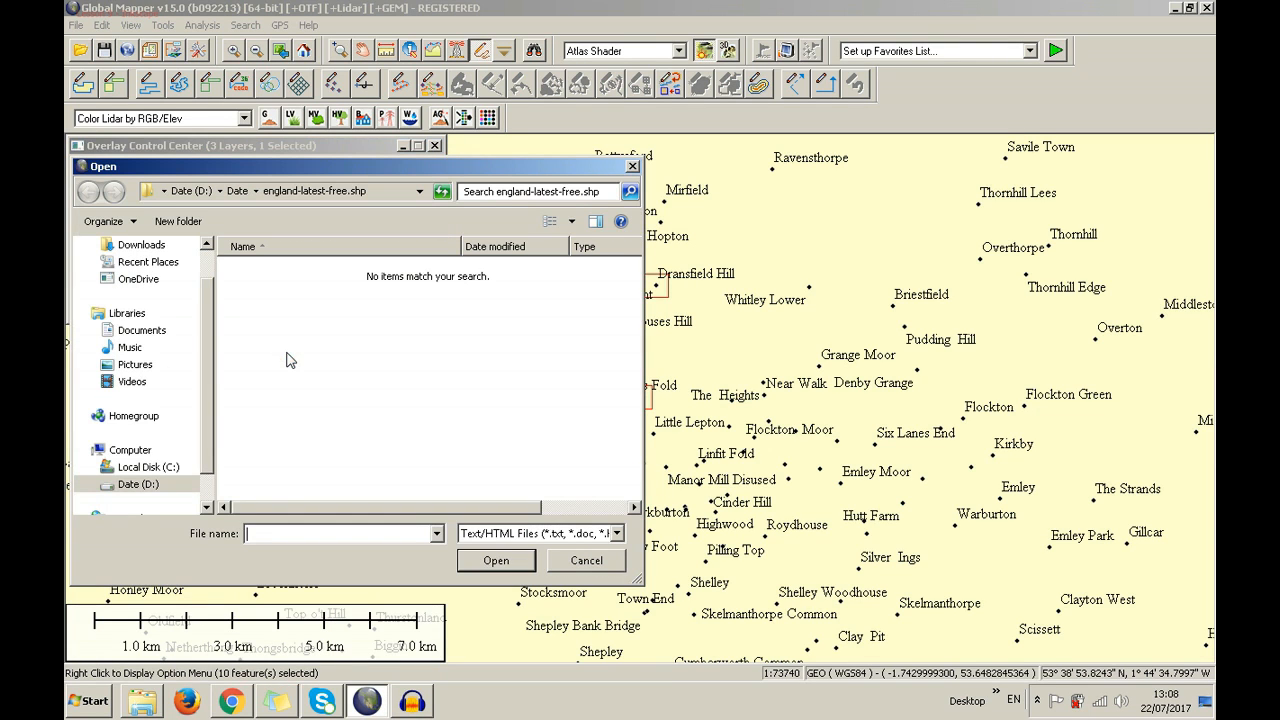
{"action": "left_click", "coordinate": [630, 167]}
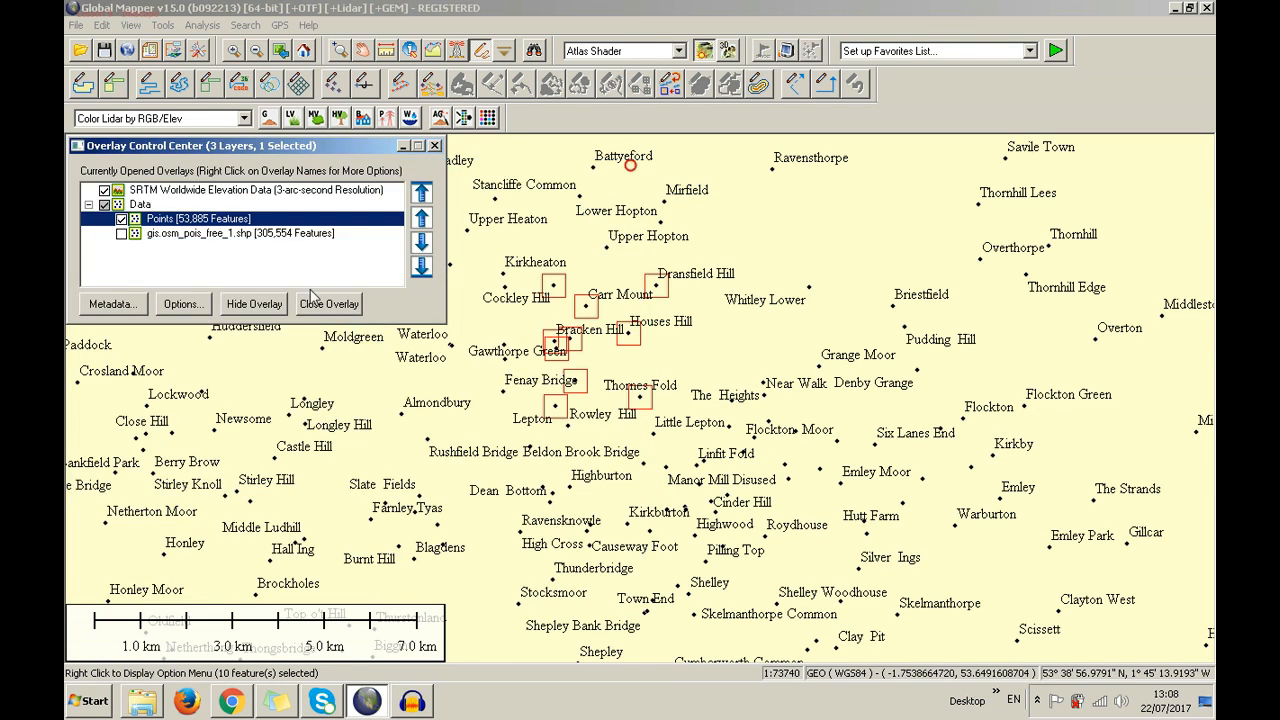
{"action": "right_click", "coordinate": [281, 218]}
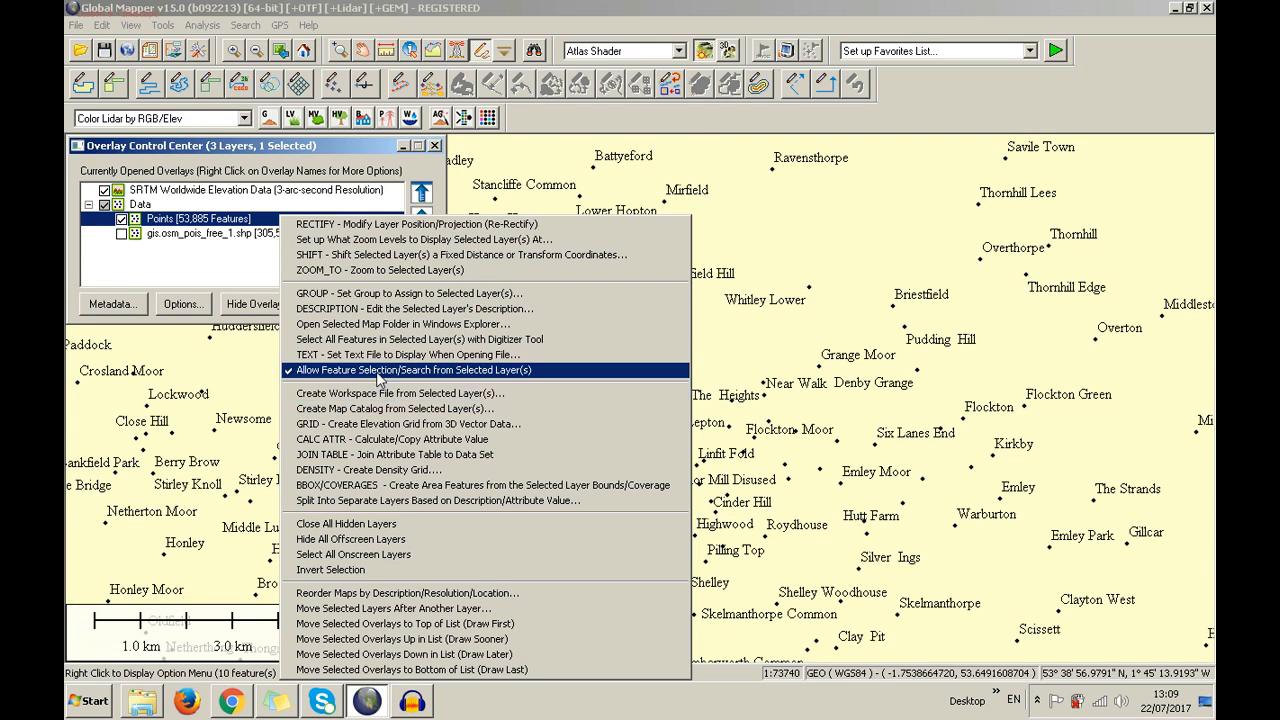
Turn off feature selection for the Points layer, clearing the ten selected points
{"action": "left_click", "coordinate": [380, 372]}
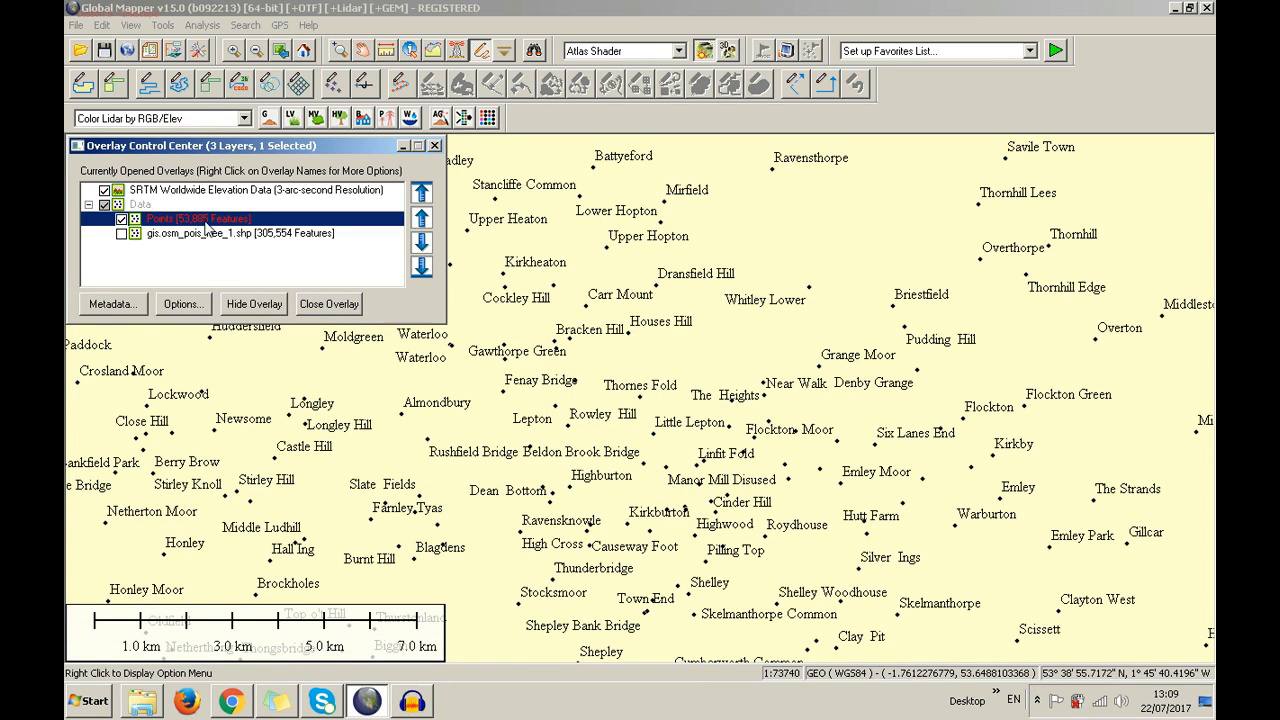
{"action": "left_click", "coordinate": [525, 278]}
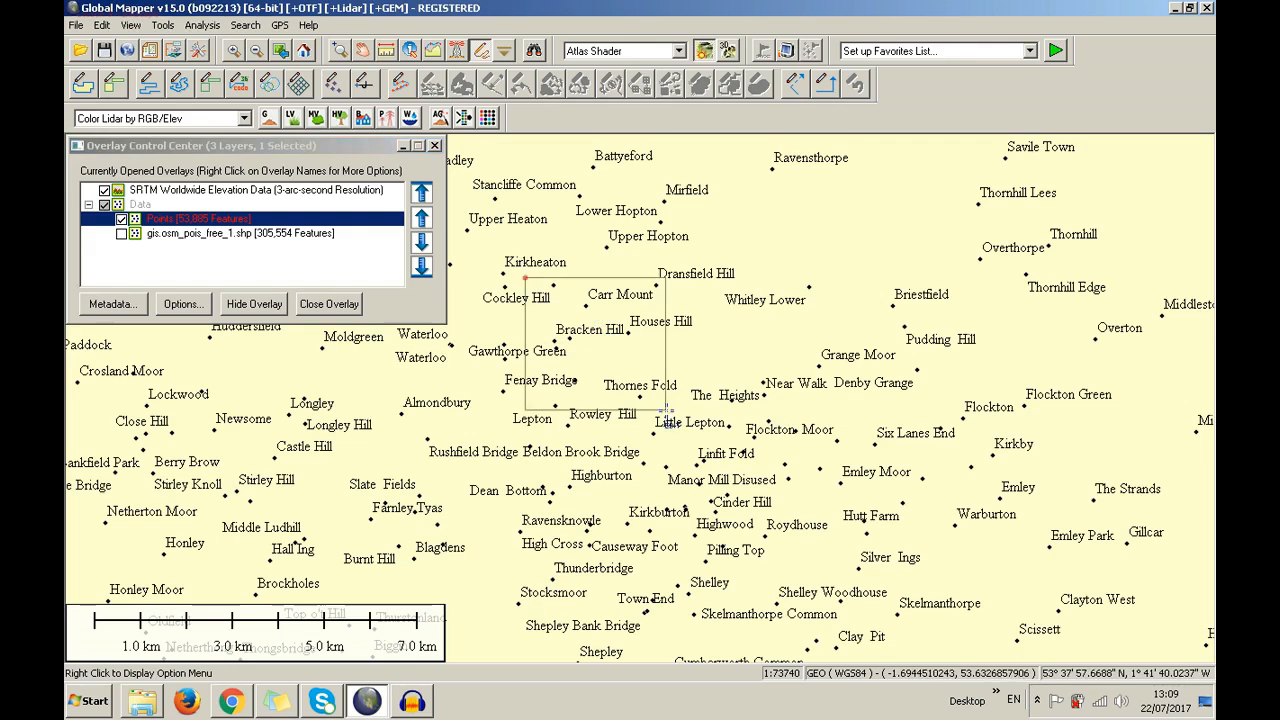
{"action": "right_click", "coordinate": [202, 220]}
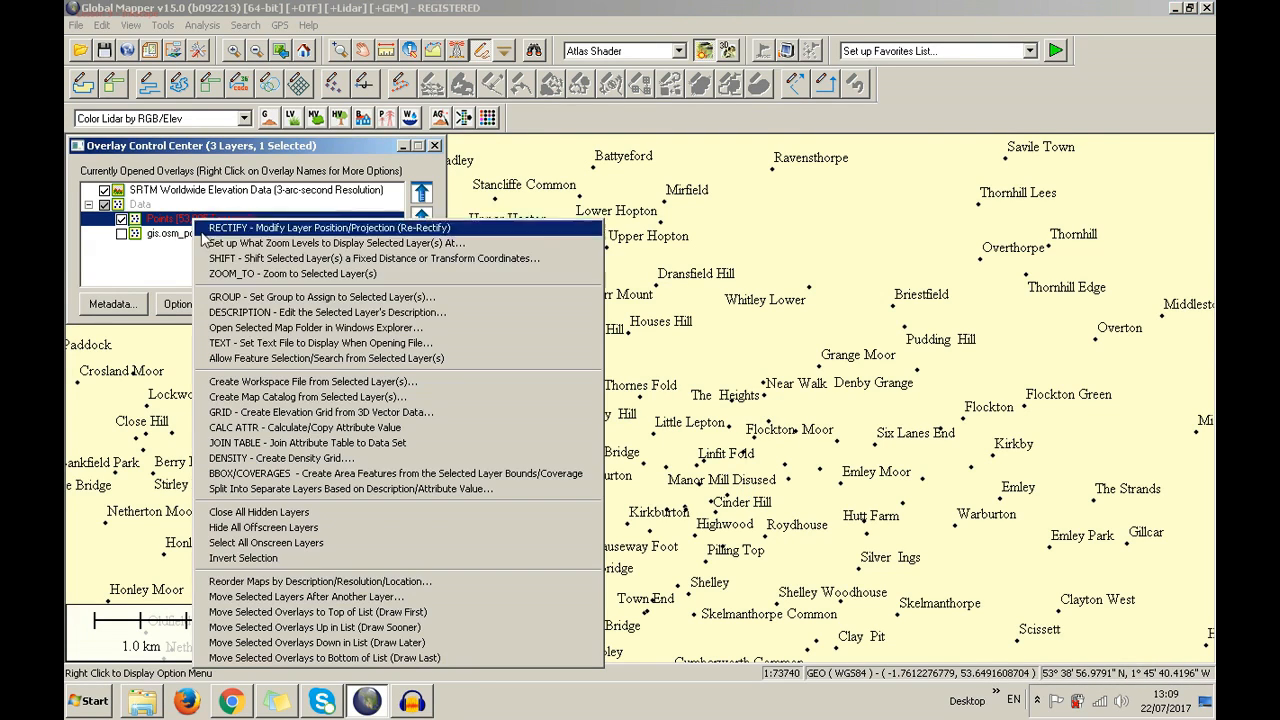
{"action": "left_click", "coordinate": [265, 360]}
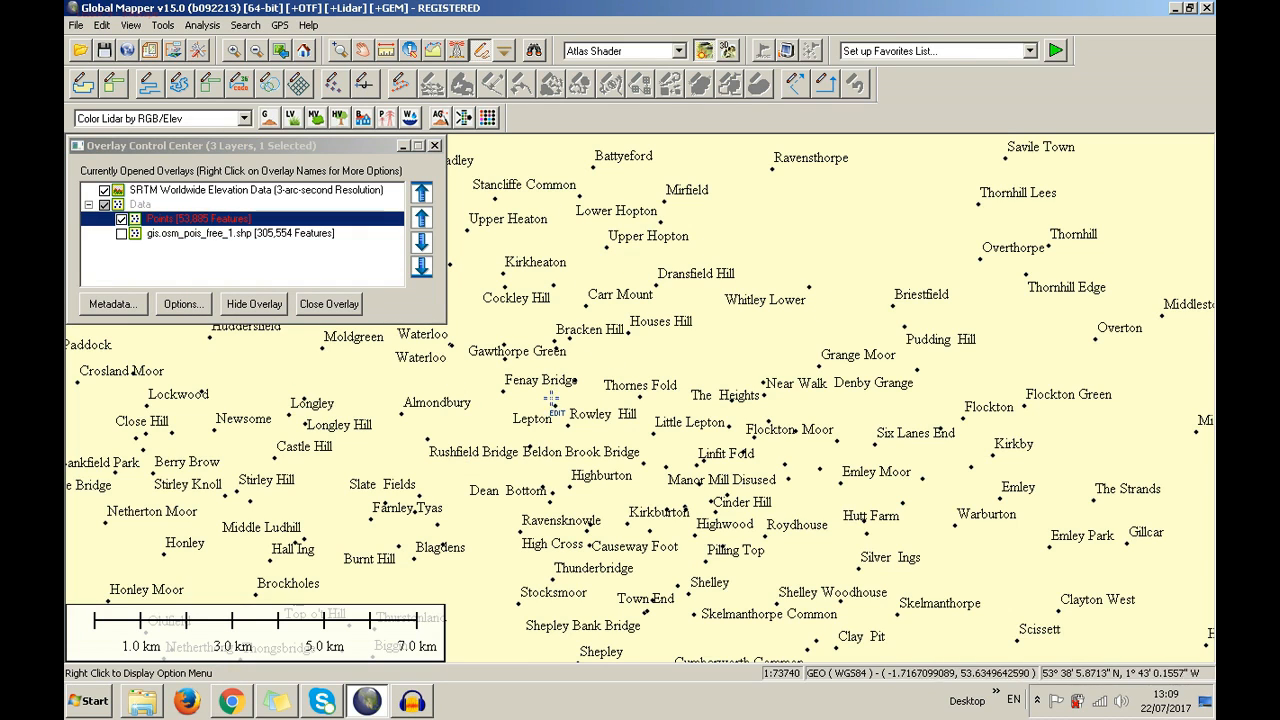
{"action": "right_click", "coordinate": [240, 221]}
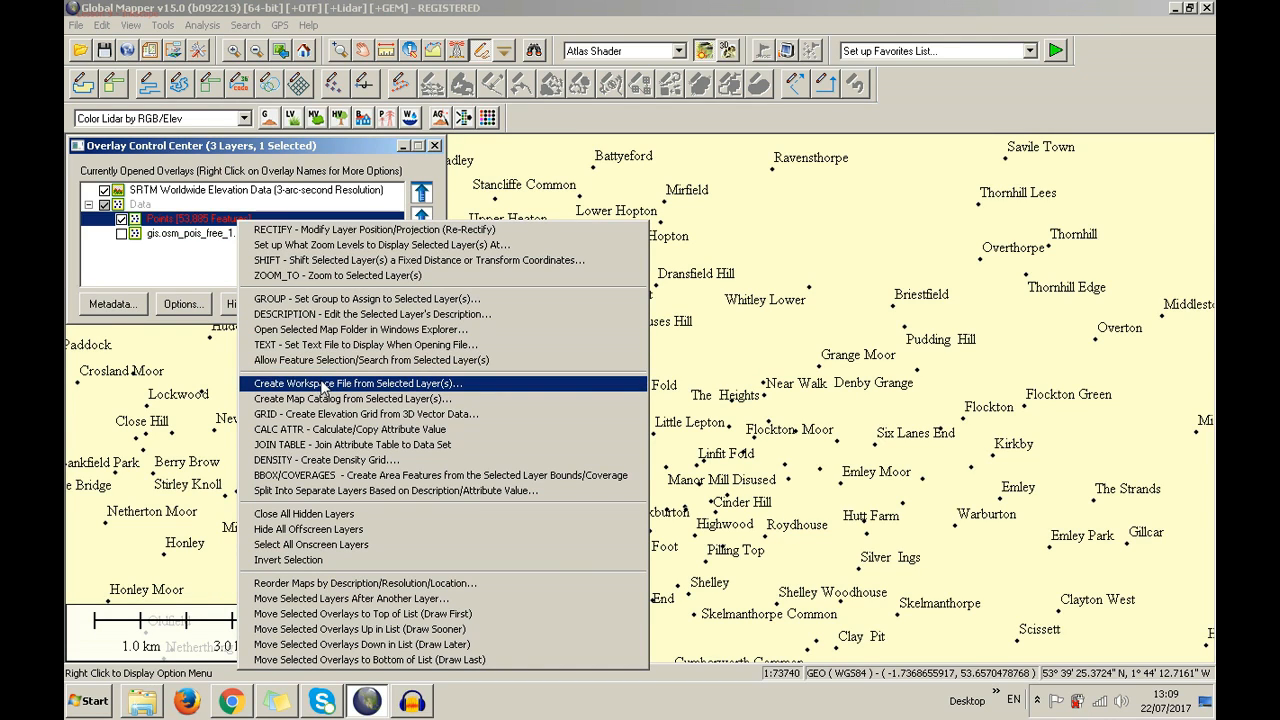
Start saving a workspace file named First_work from the Points layer
{"action": "left_click", "coordinate": [323, 386]}
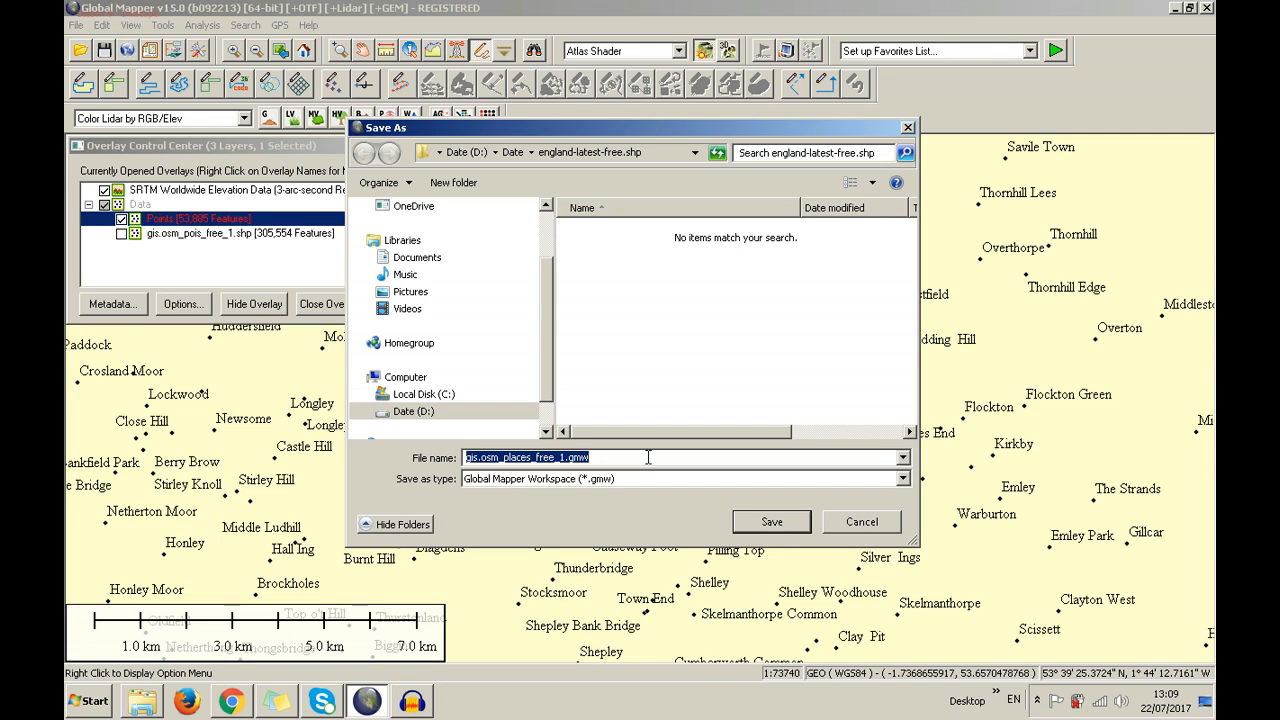
{"action": "type", "text": "Fir"}
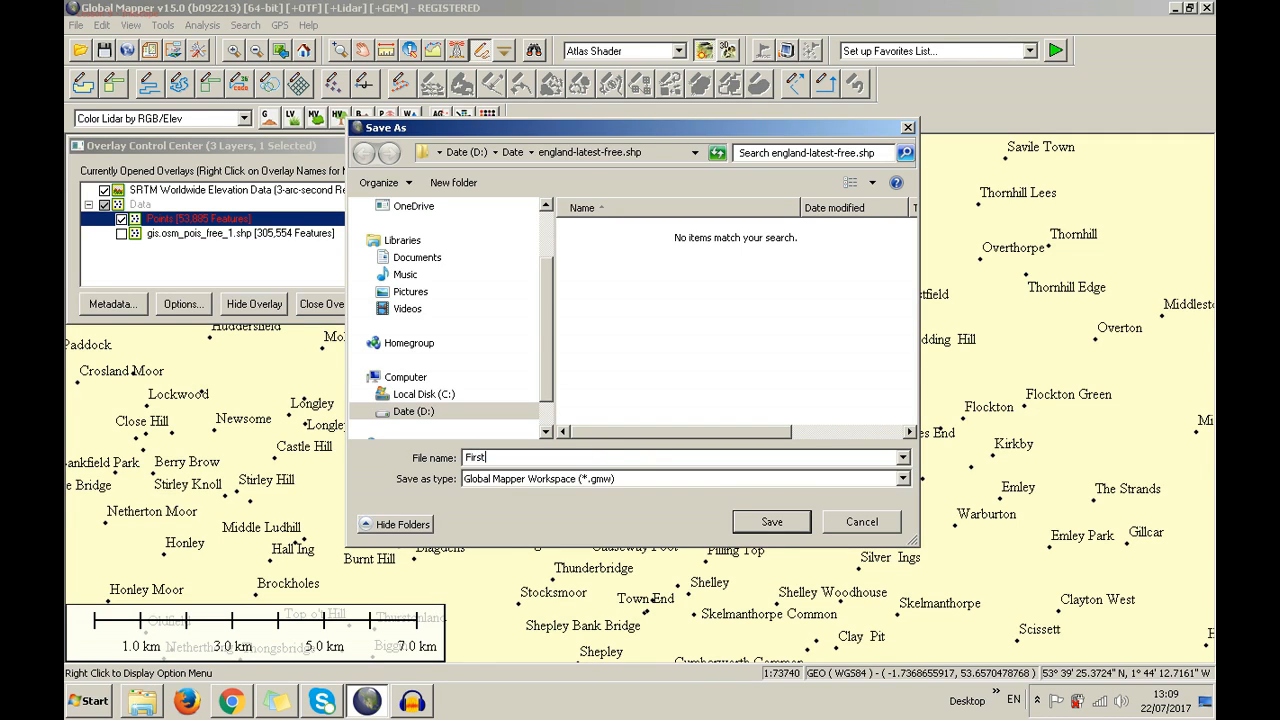
{"action": "type", "text": "st_work"}
{"action": "left_click", "coordinate": [512, 152]}
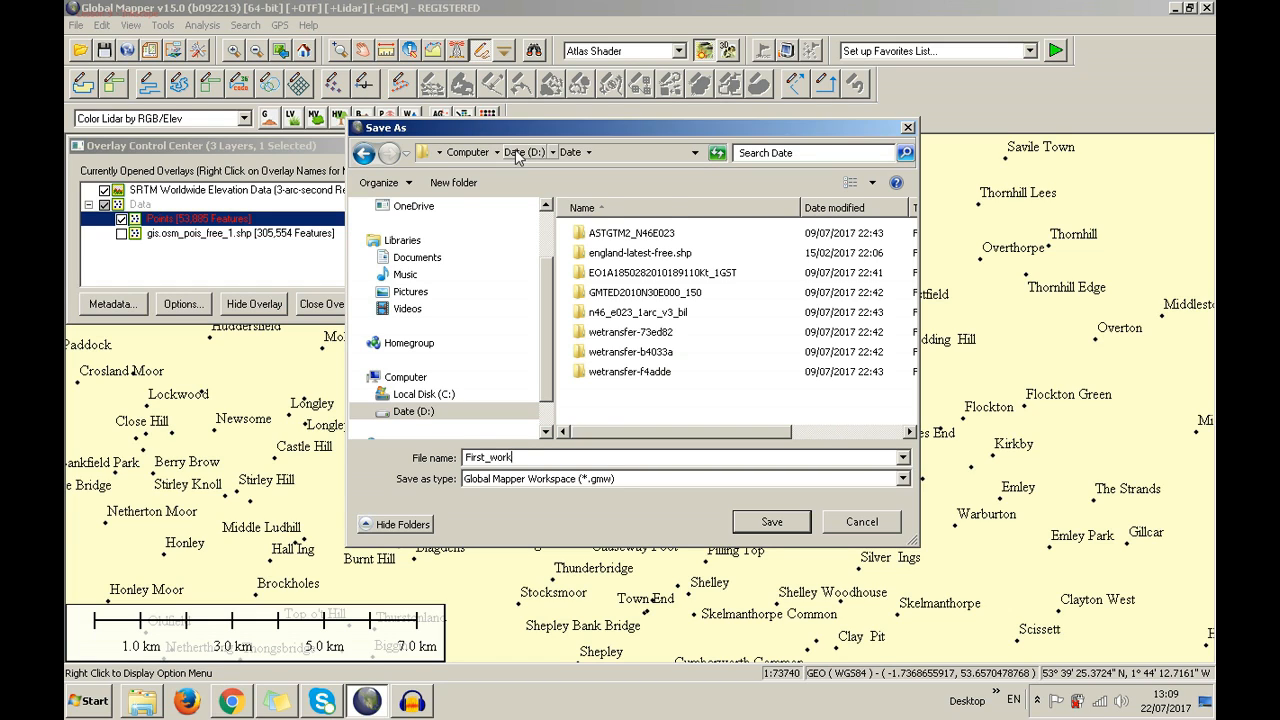
{"action": "left_click", "coordinate": [522, 153]}
Save First_work into D:\Youtube\Tutorials\Global Mapper
{"action": "left_click", "coordinate": [765, 375]}
{"action": "key", "text": "y"}
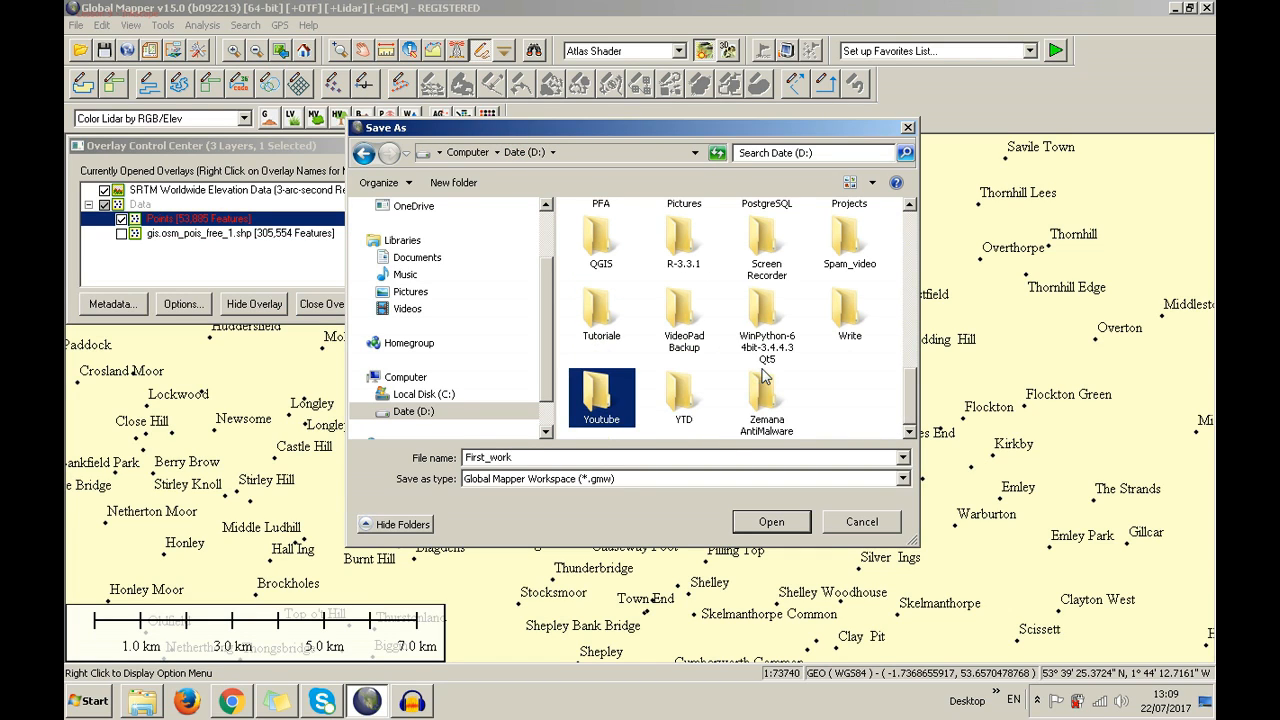
{"action": "left_click", "coordinate": [590, 316]}
{"action": "double_click", "coordinate": [590, 316]}
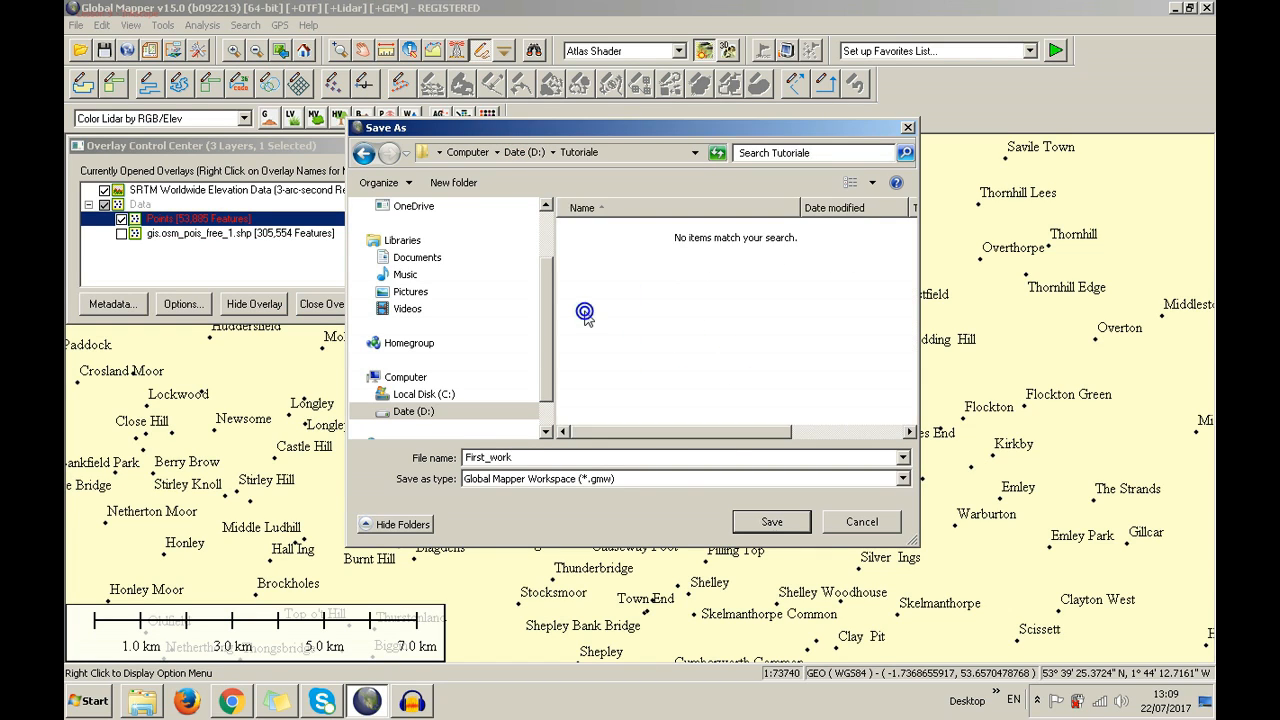
{"action": "key", "text": "BackSpace"}
{"action": "double_click", "coordinate": [596, 378]}
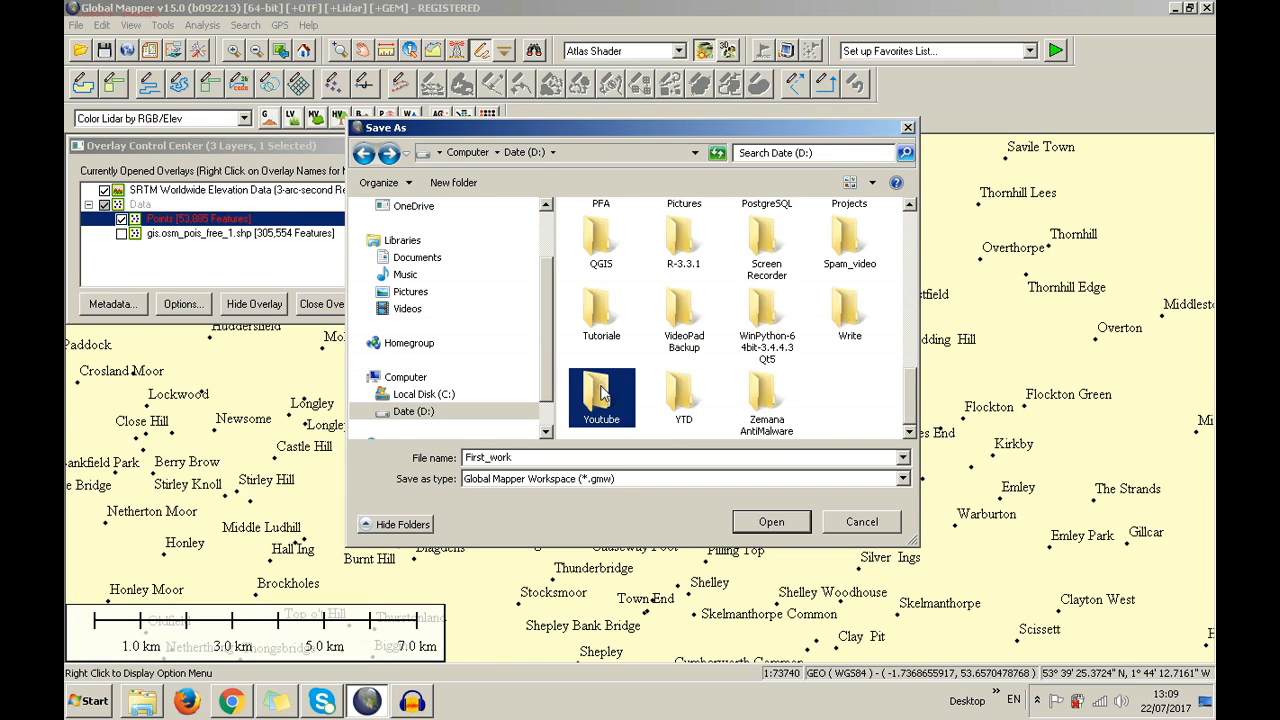
{"action": "double_click", "coordinate": [612, 295]}
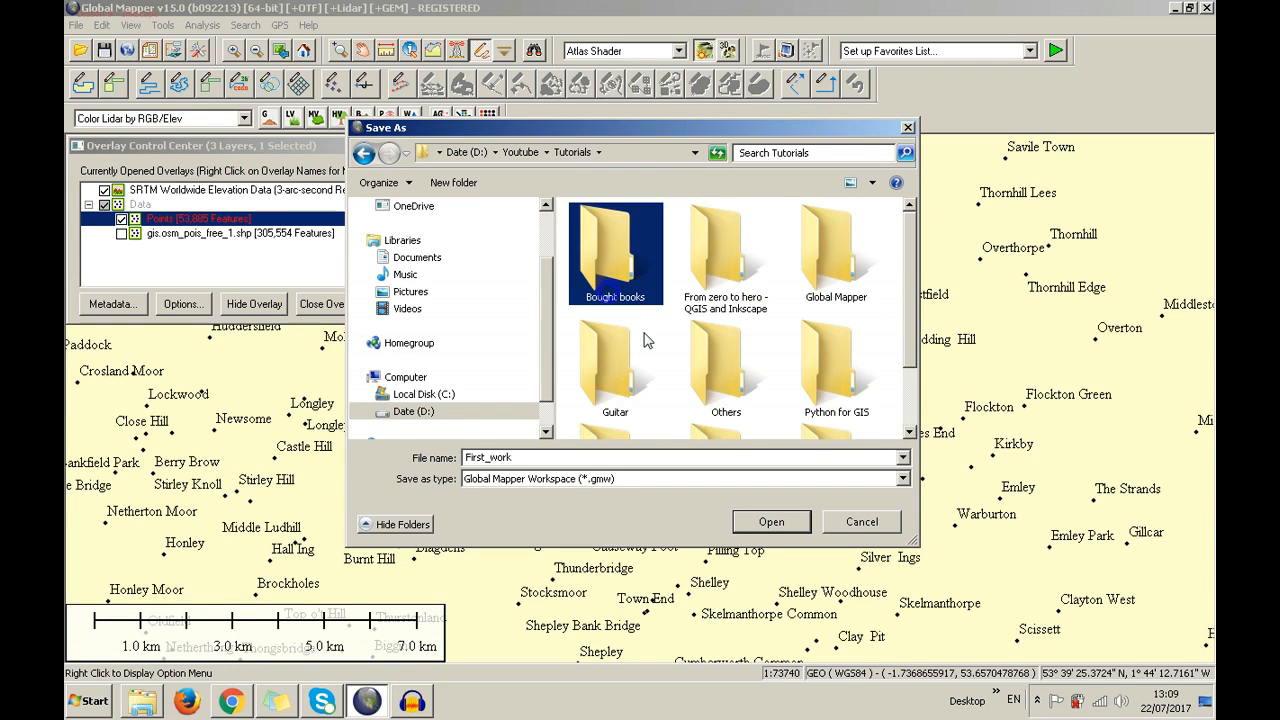
{"action": "scroll", "coordinate": [646, 337], "scroll_direction": "down", "scroll_amount": 2}
{"action": "scroll", "coordinate": [646, 337], "scroll_direction": "up", "scroll_amount": 2}
{"action": "double_click", "coordinate": [826, 245]}
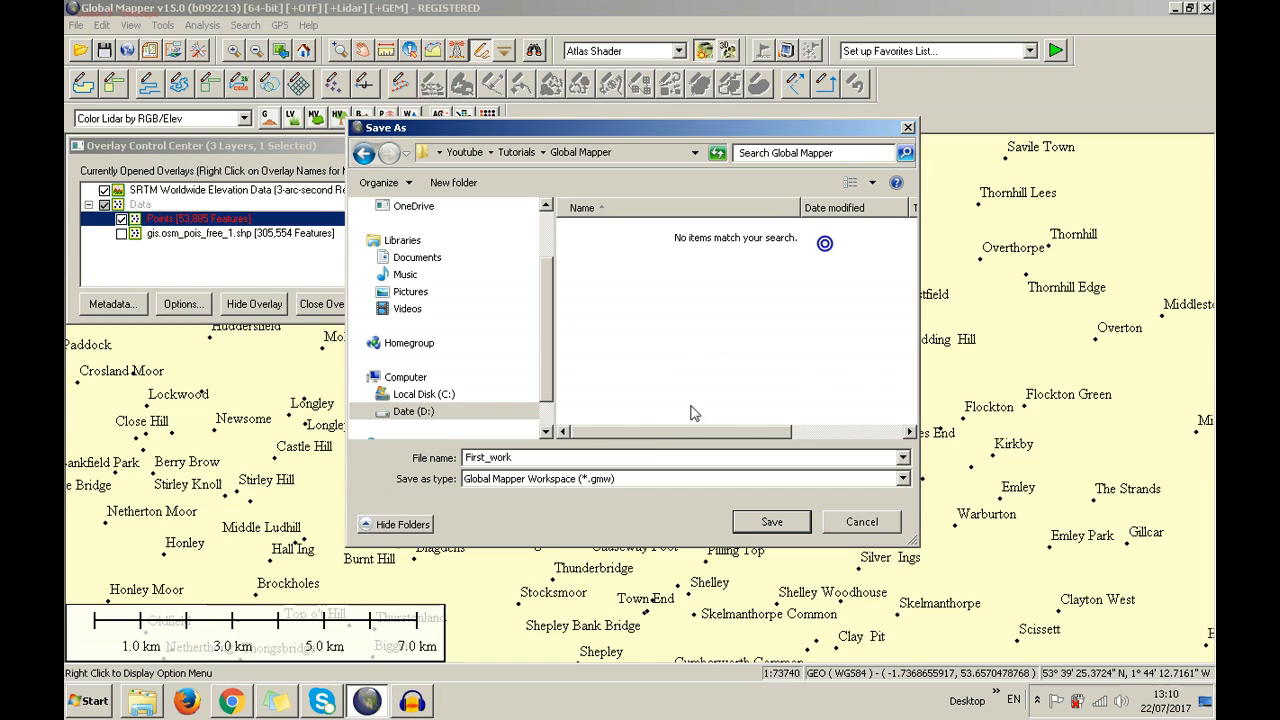
{"action": "left_click", "coordinate": [745, 522]}
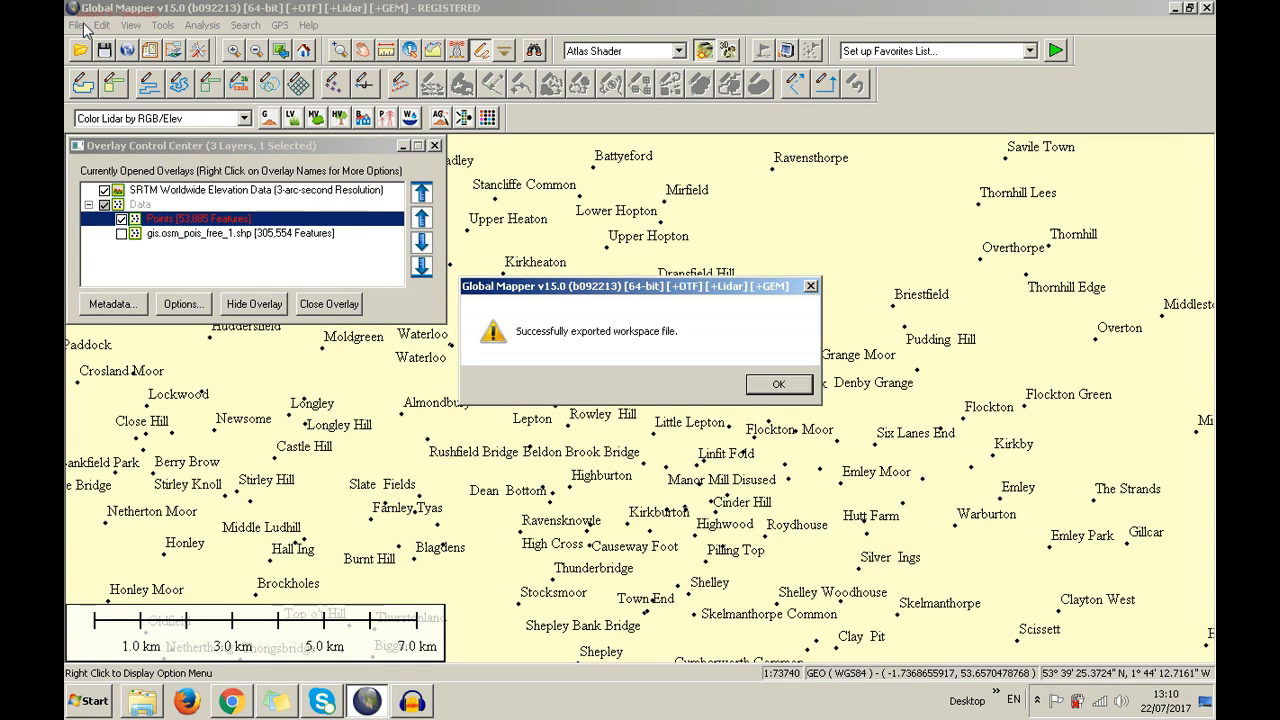
Dismiss the export message and confirm First_work.gmw is listed under Load Workspace, without loading it
{"action": "left_click", "coordinate": [762, 381]}
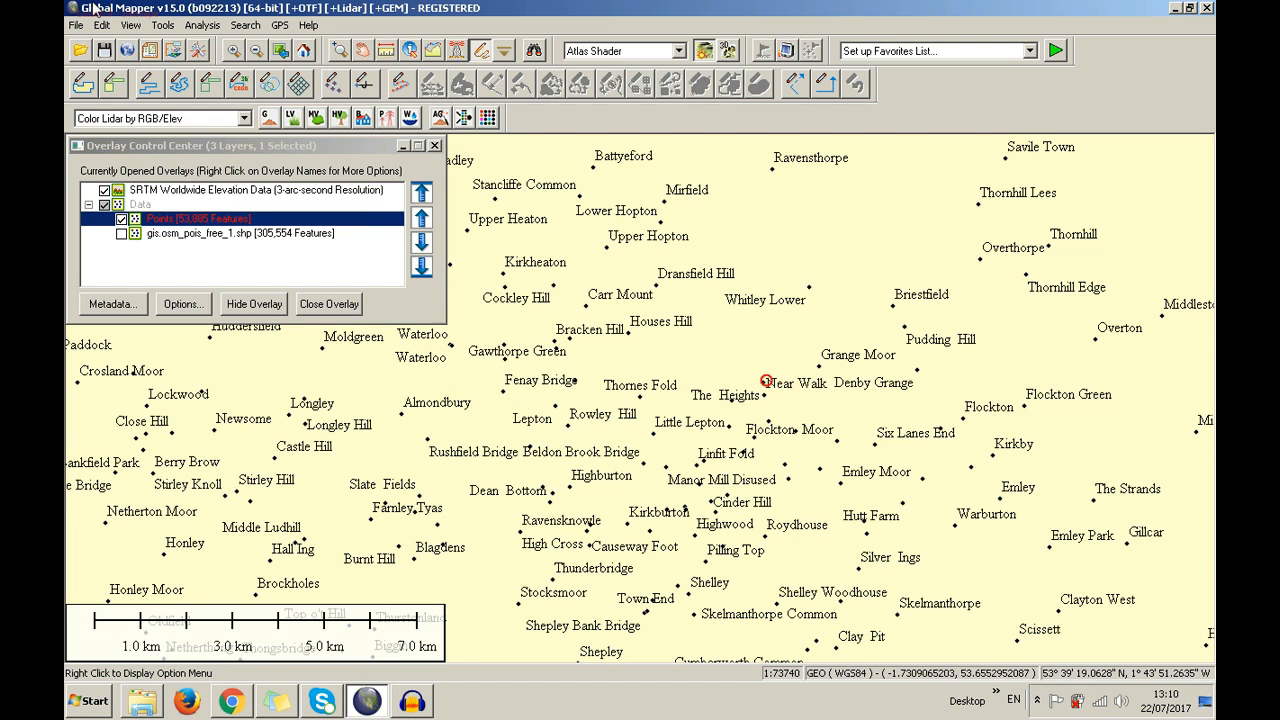
{"action": "left_click", "coordinate": [76, 26]}
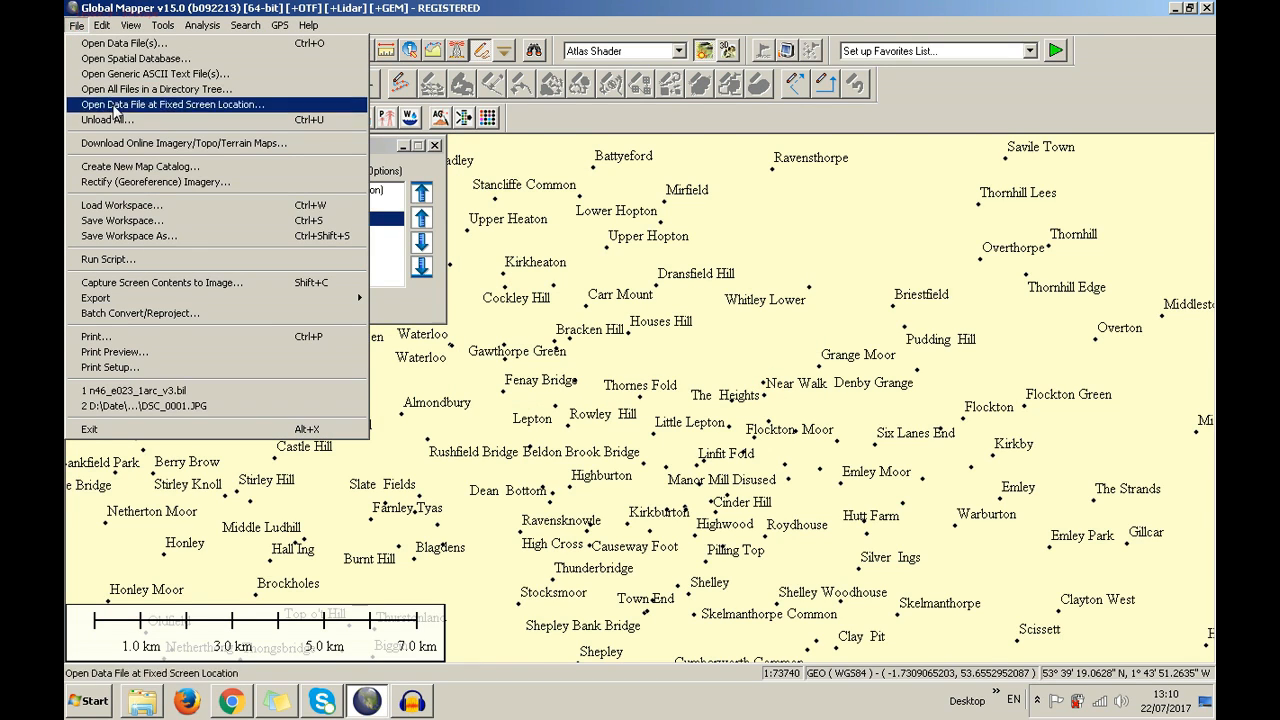
{"action": "left_click", "coordinate": [148, 206]}
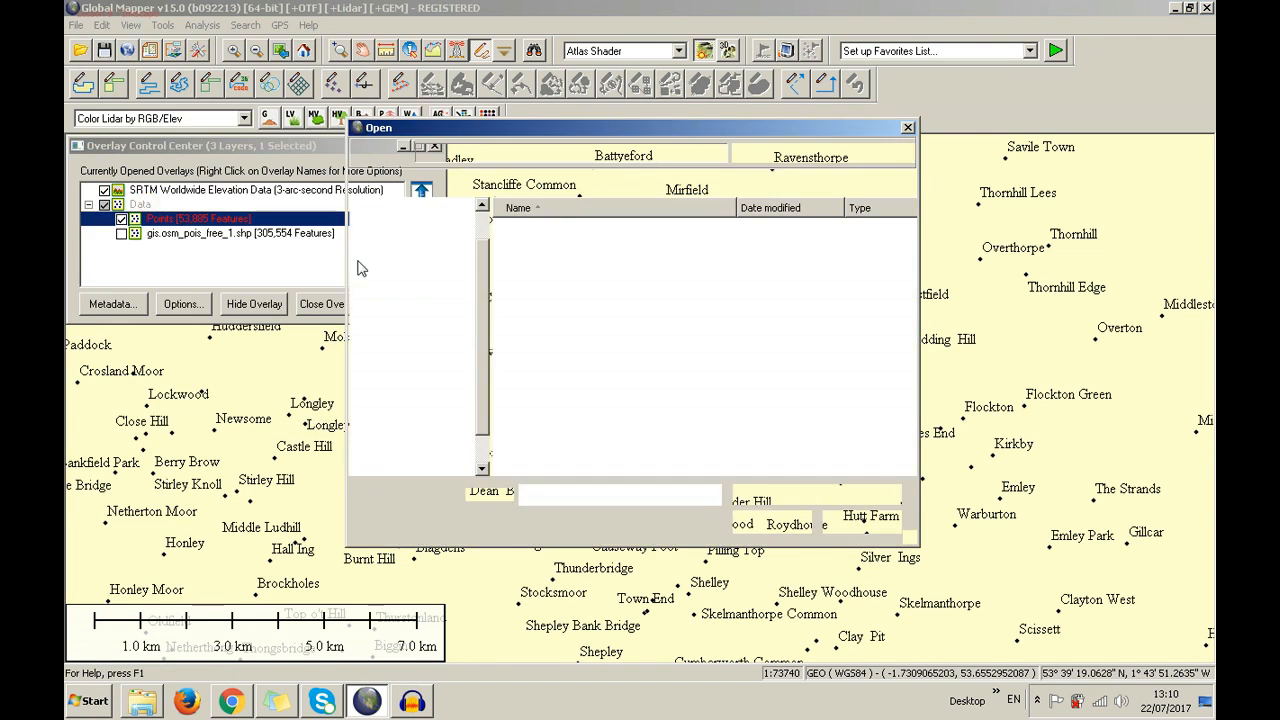
{"action": "left_click", "coordinate": [594, 236]}
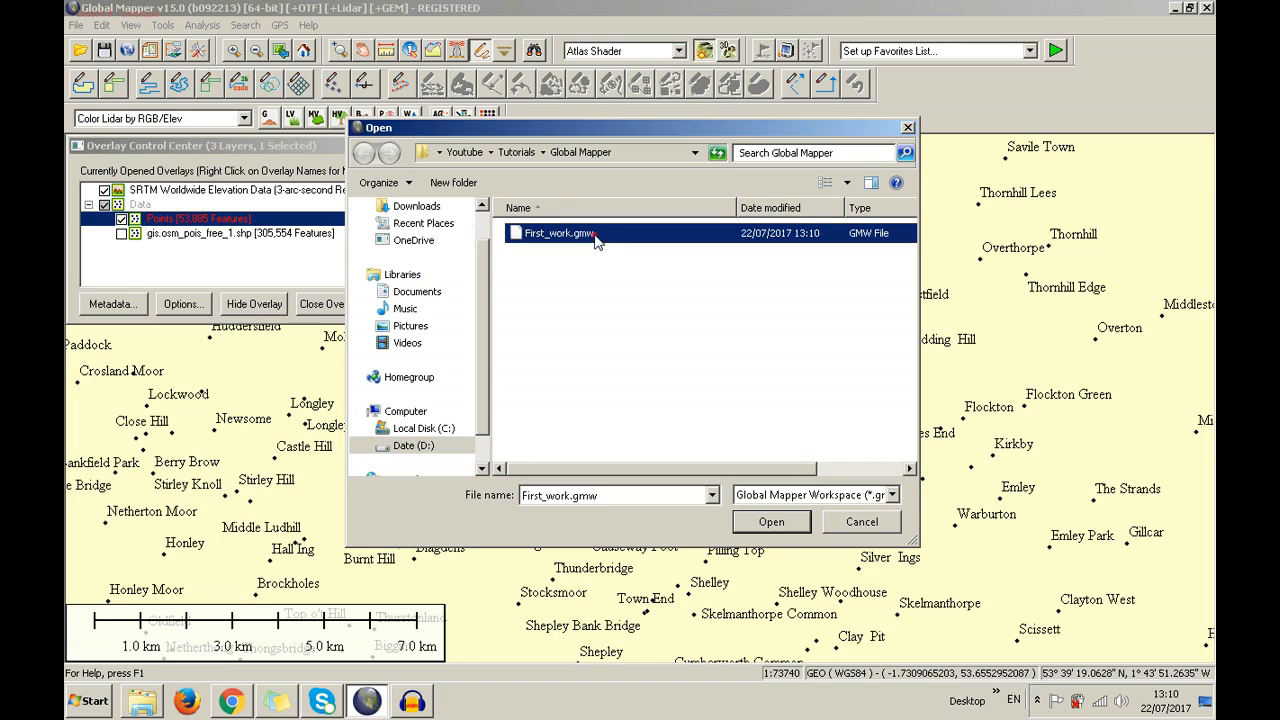
{"action": "left_click", "coordinate": [846, 530]}
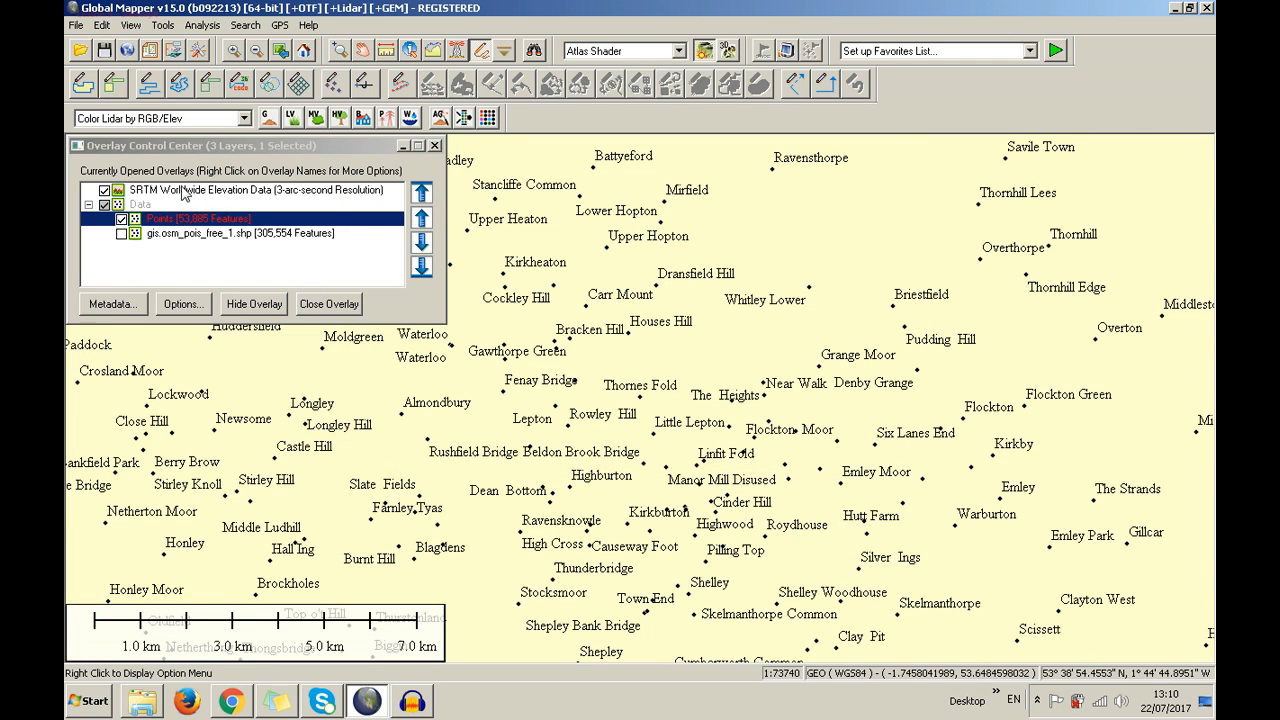
{"action": "left_click", "coordinate": [222, 146]}
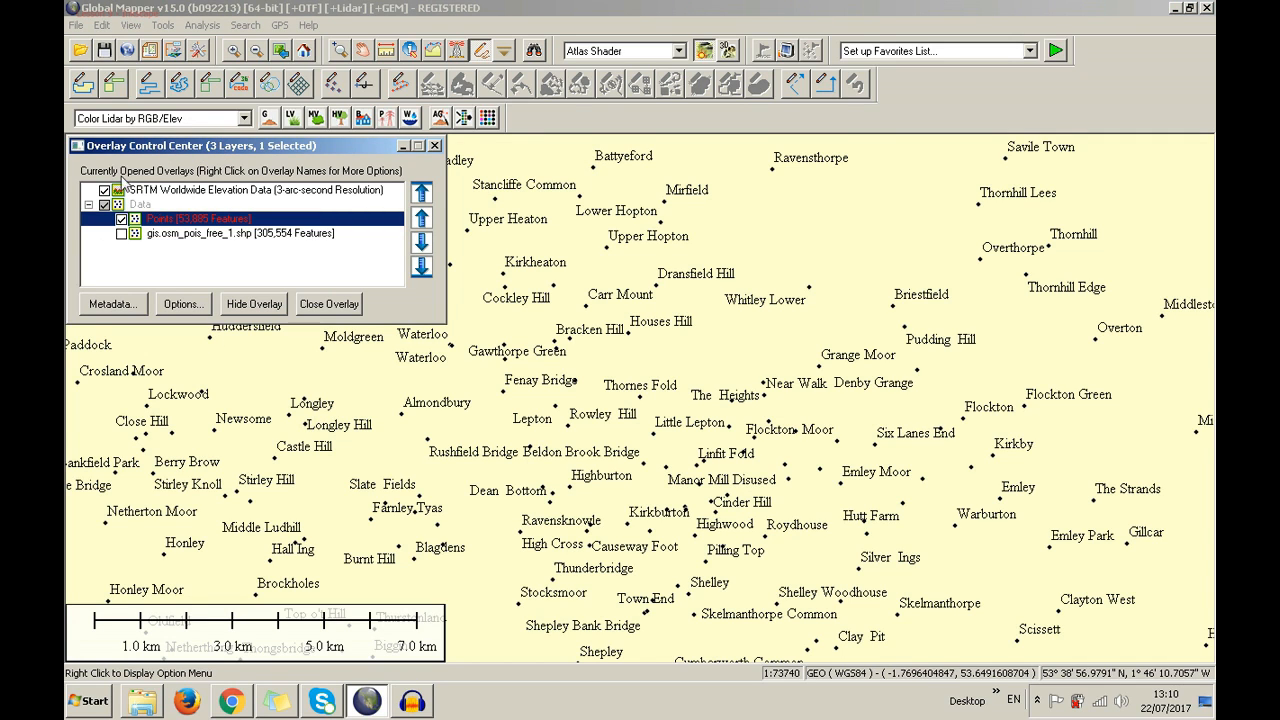
{"action": "right_click", "coordinate": [186, 228]}
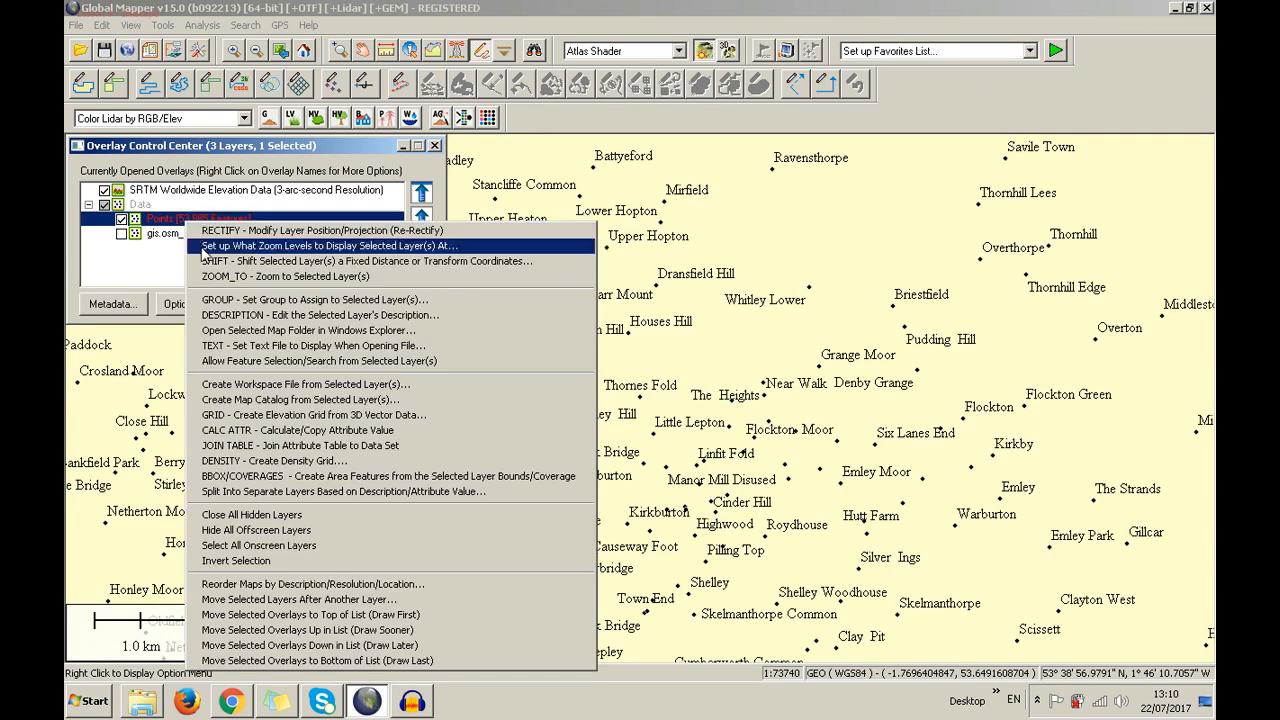
{"action": "left_click", "coordinate": [266, 400]}
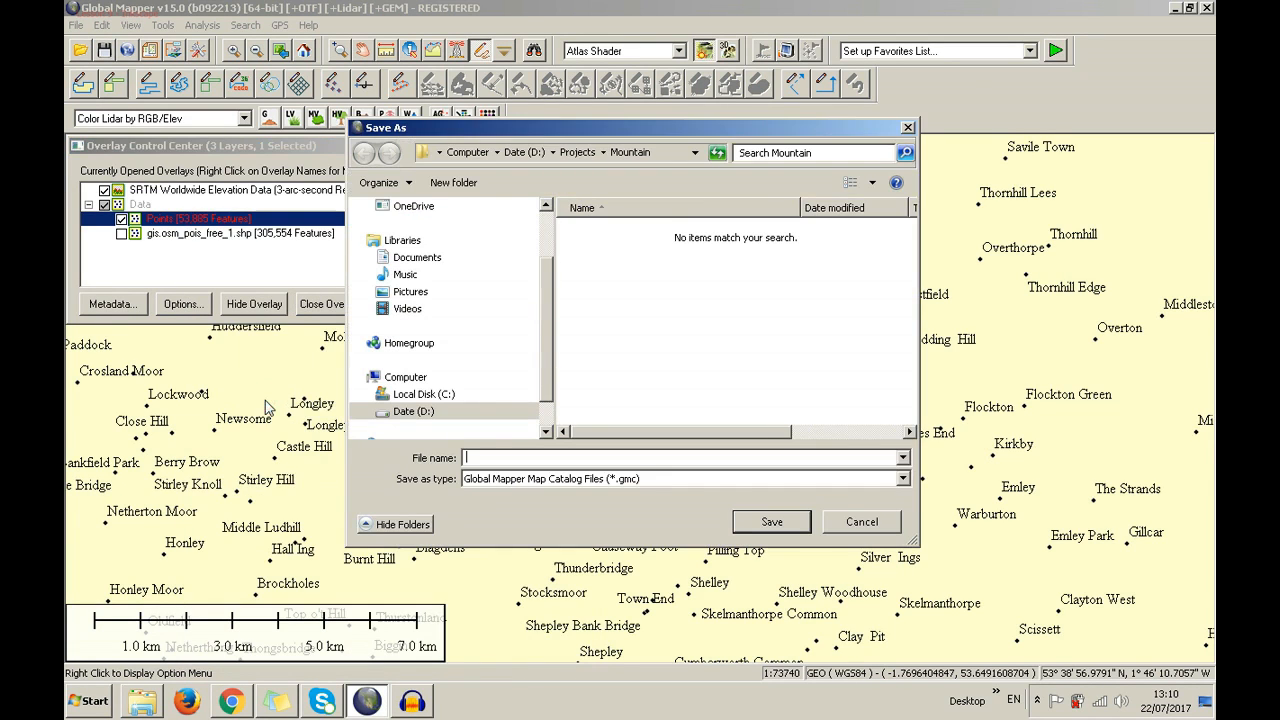
{"action": "left_click", "coordinate": [538, 480]}
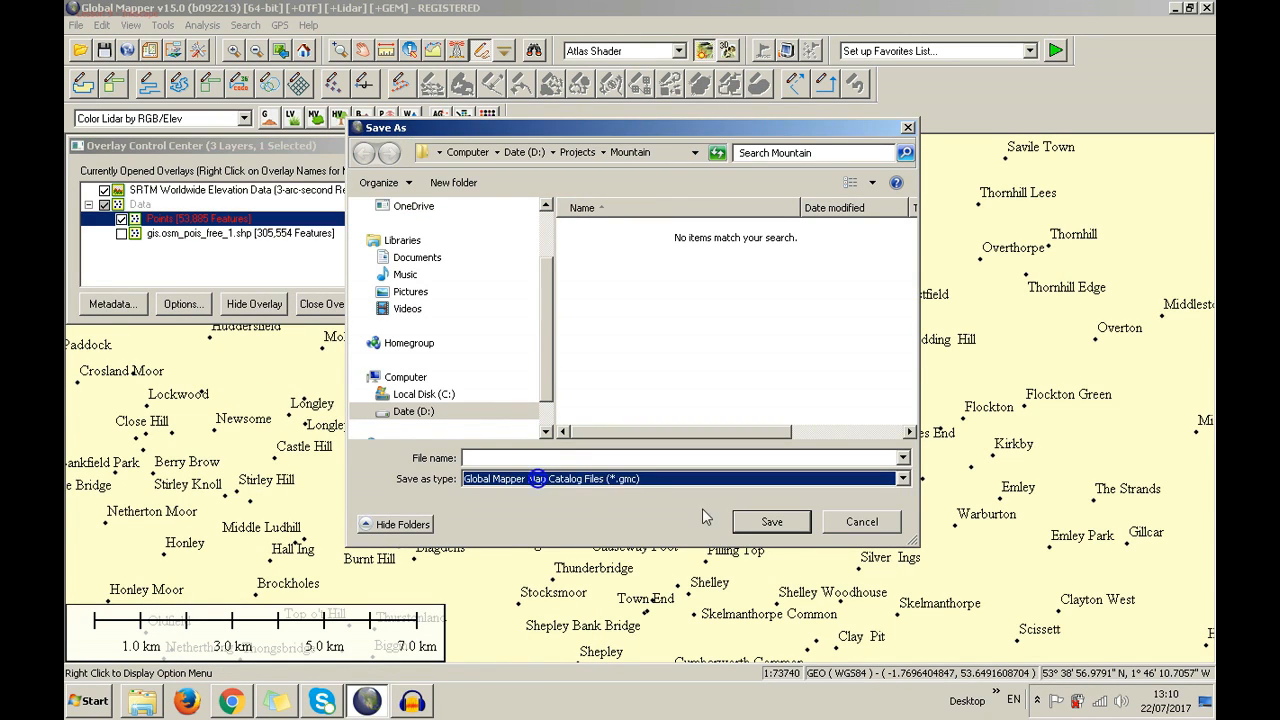
{"action": "left_click", "coordinate": [845, 527]}
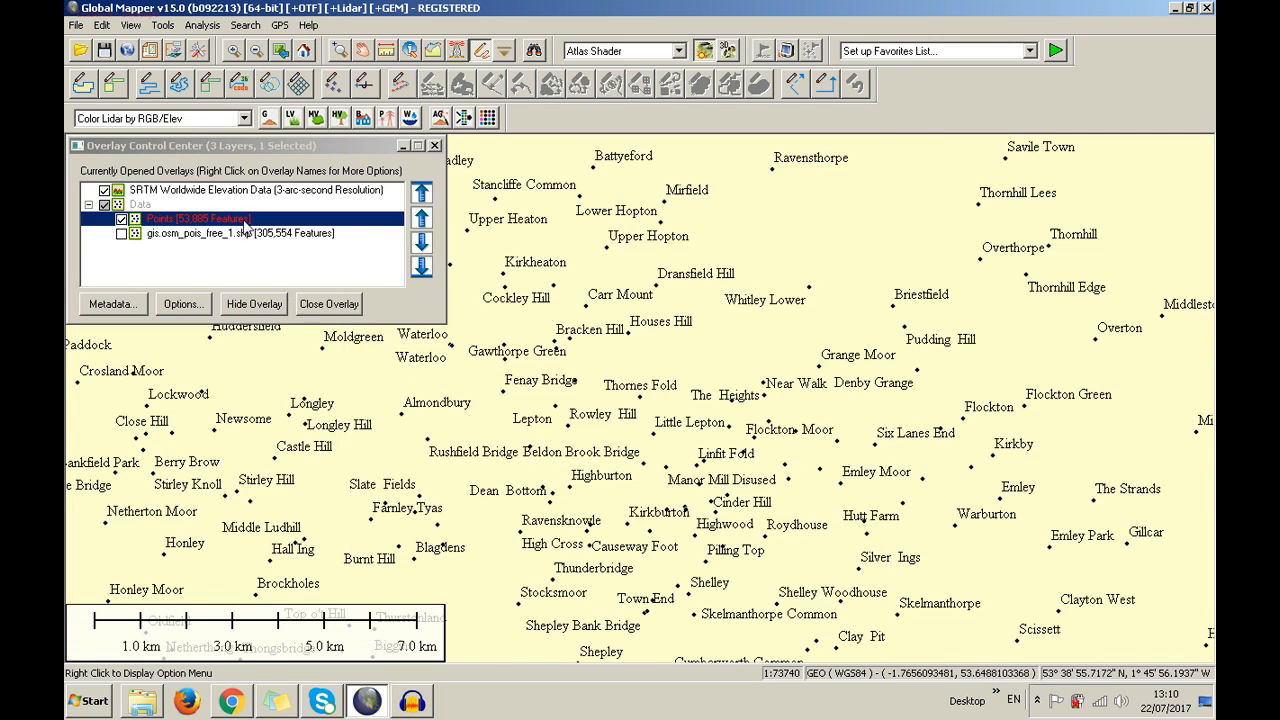
{"action": "right_click", "coordinate": [245, 228]}
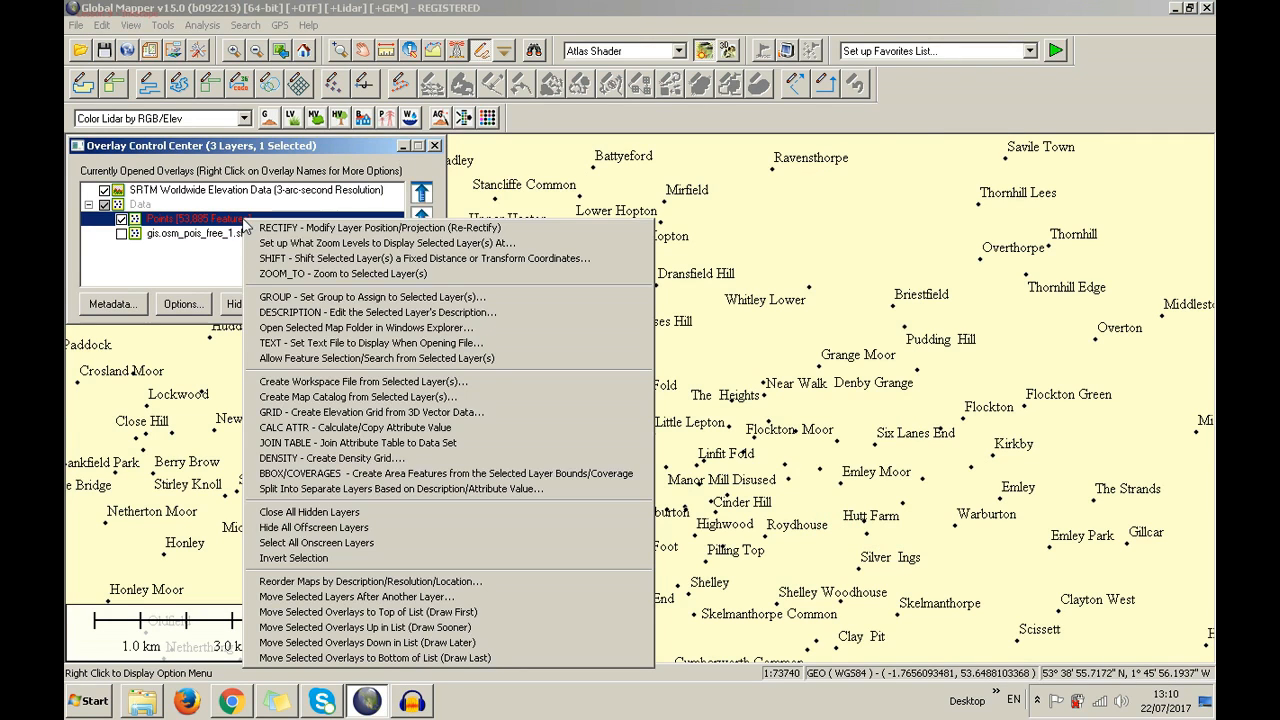
{"action": "left_click", "coordinate": [308, 412]}
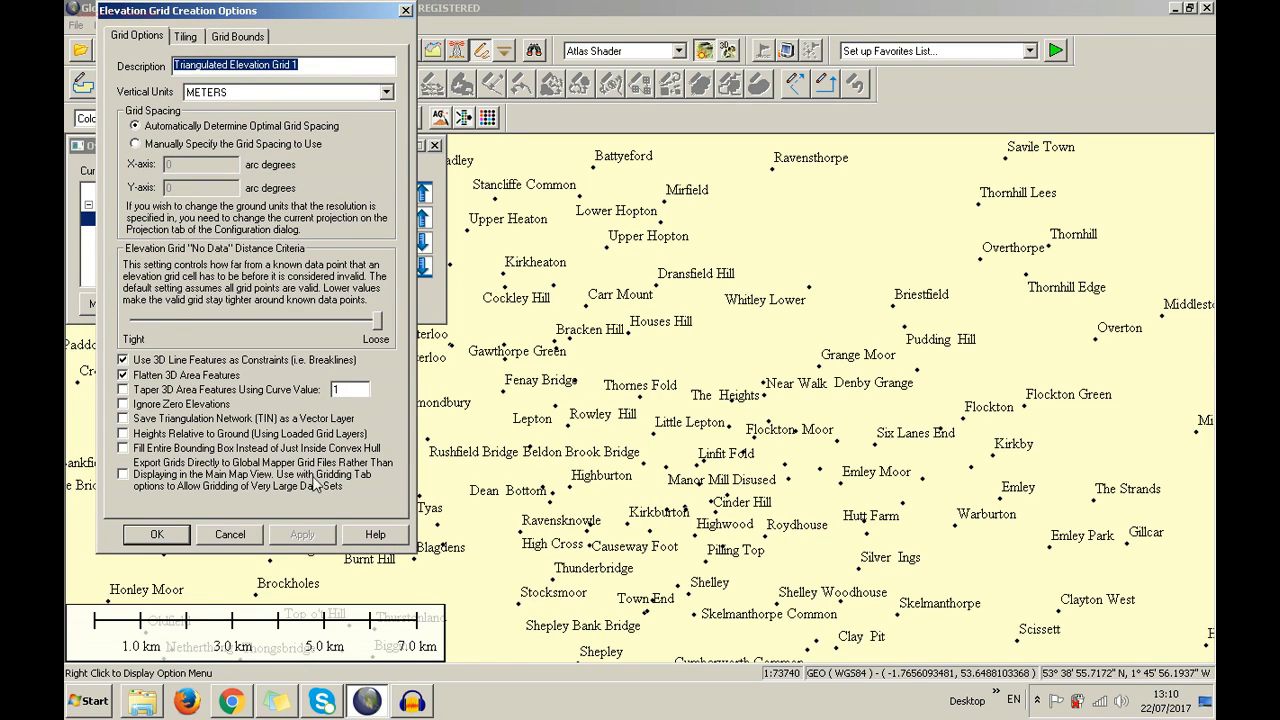
{"action": "left_click", "coordinate": [183, 537]}
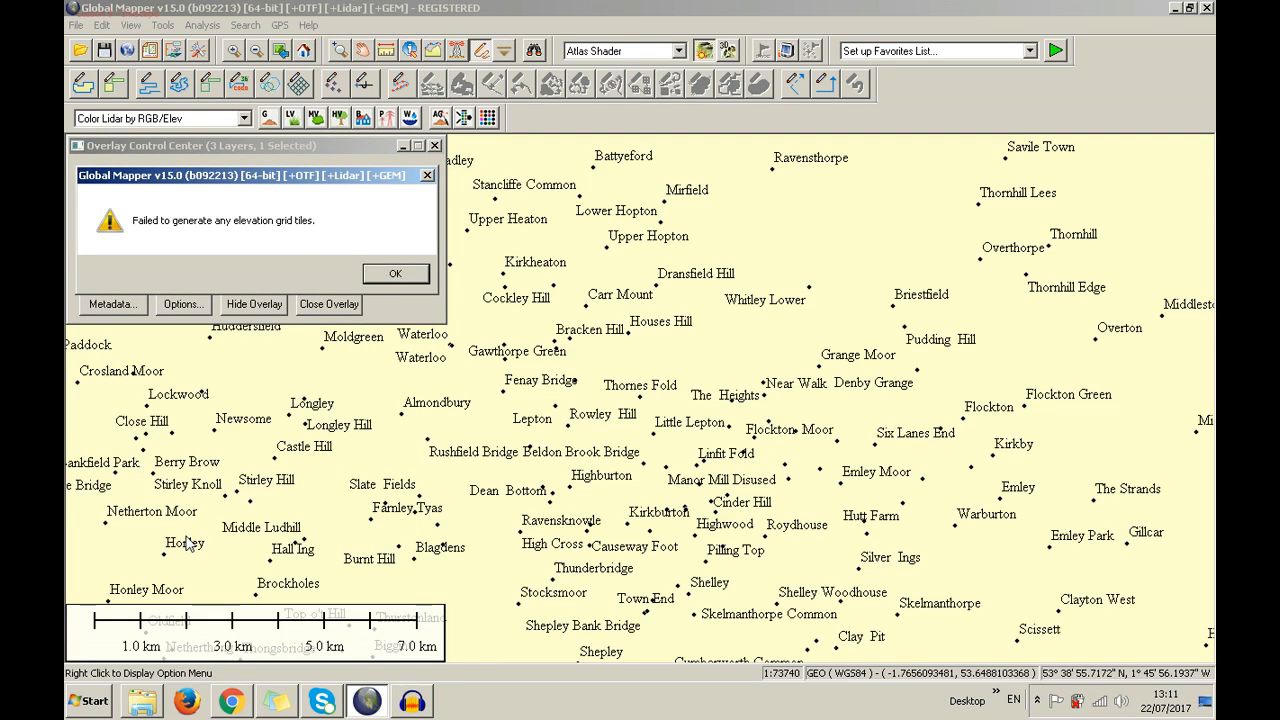
{"action": "left_click", "coordinate": [386, 270]}
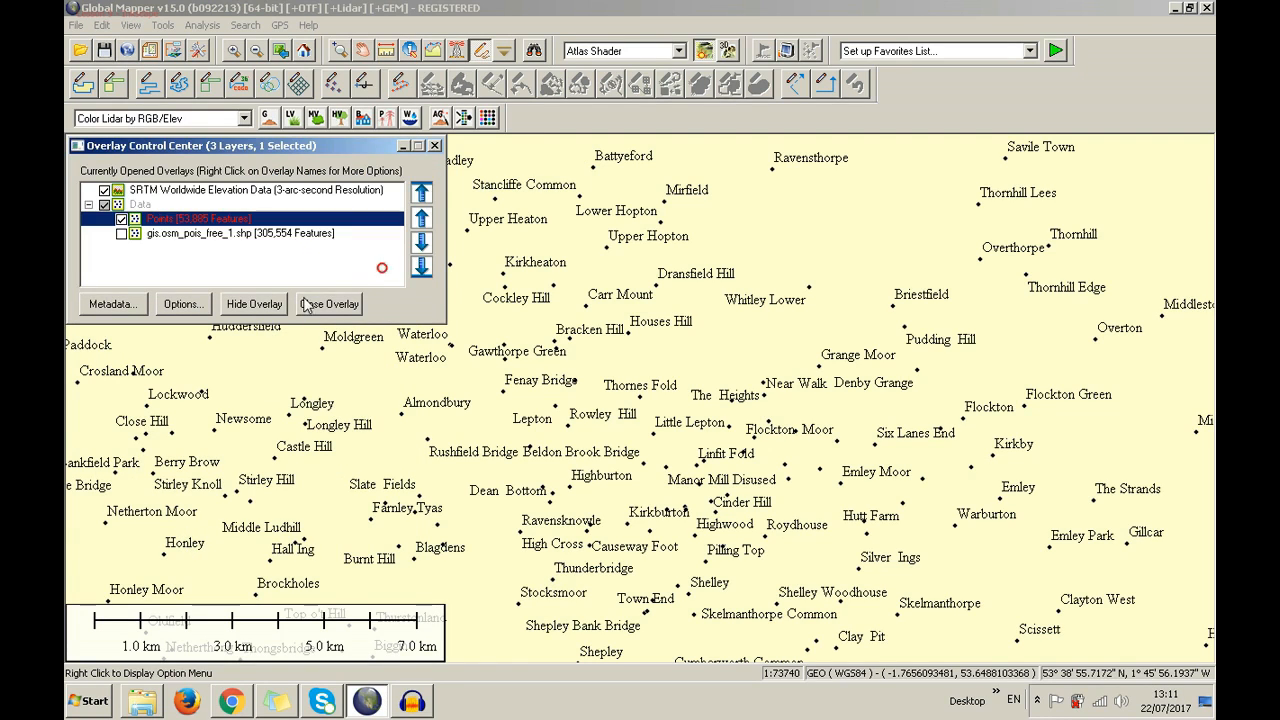
{"action": "right_click", "coordinate": [228, 218]}
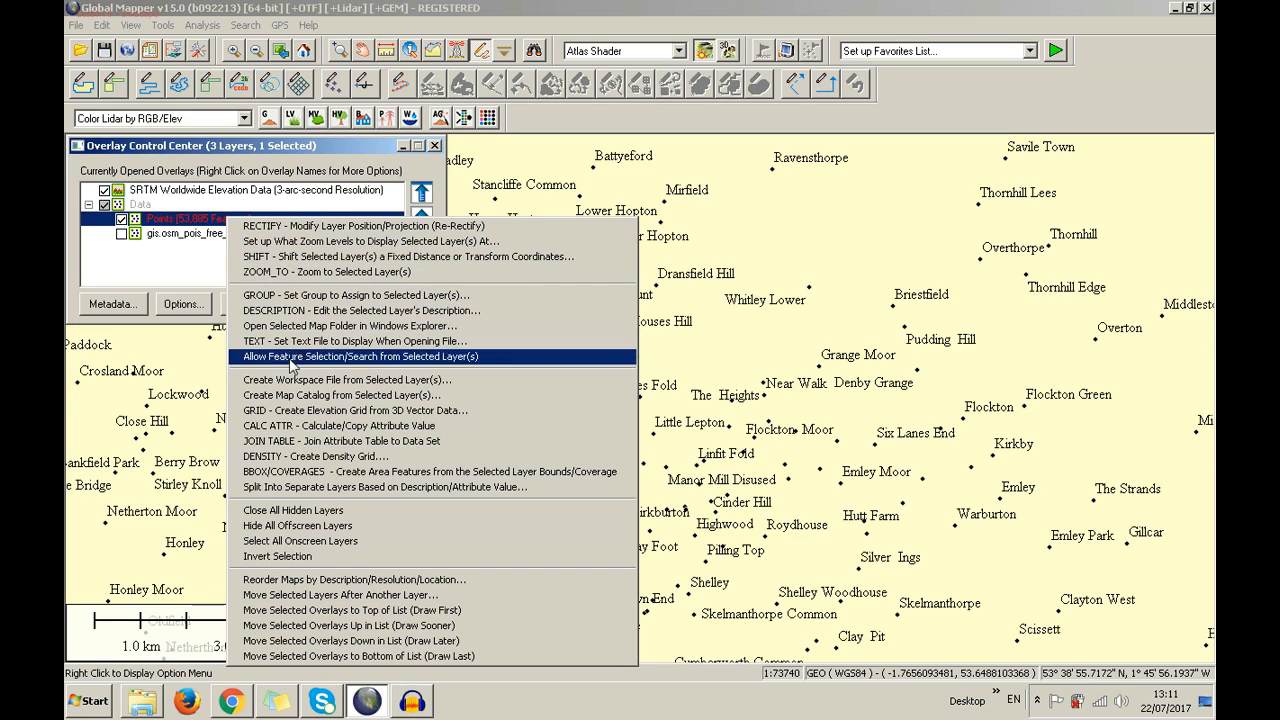
{"action": "left_click", "coordinate": [300, 411]}
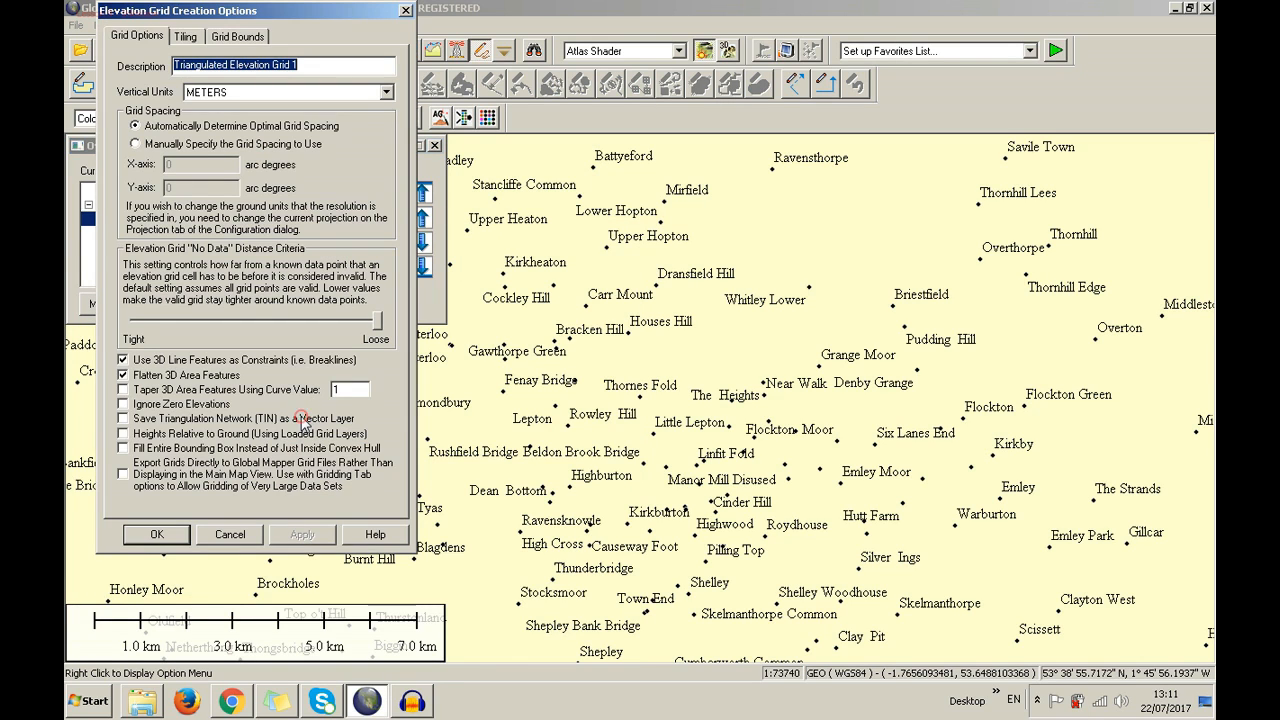
{"action": "left_click", "coordinate": [405, 11]}
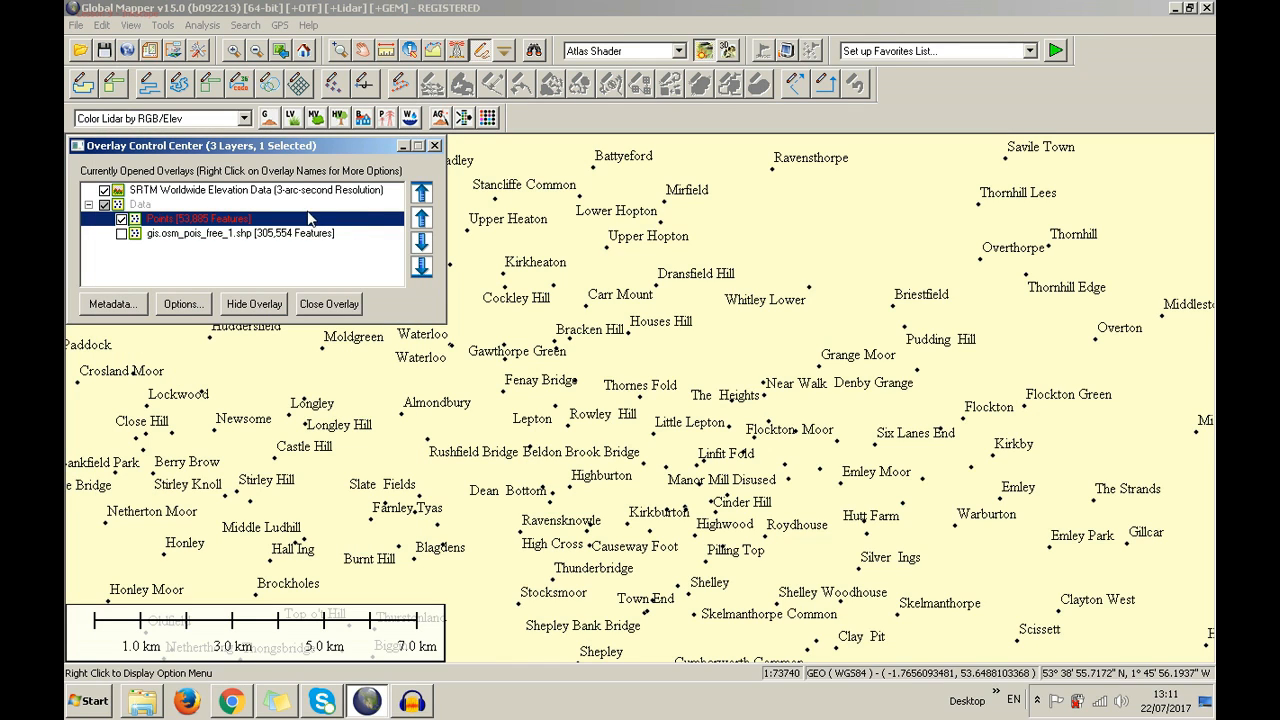
Open Attribute Calculation Setup for Points and name the new attribute Density
{"action": "right_click", "coordinate": [273, 221]}
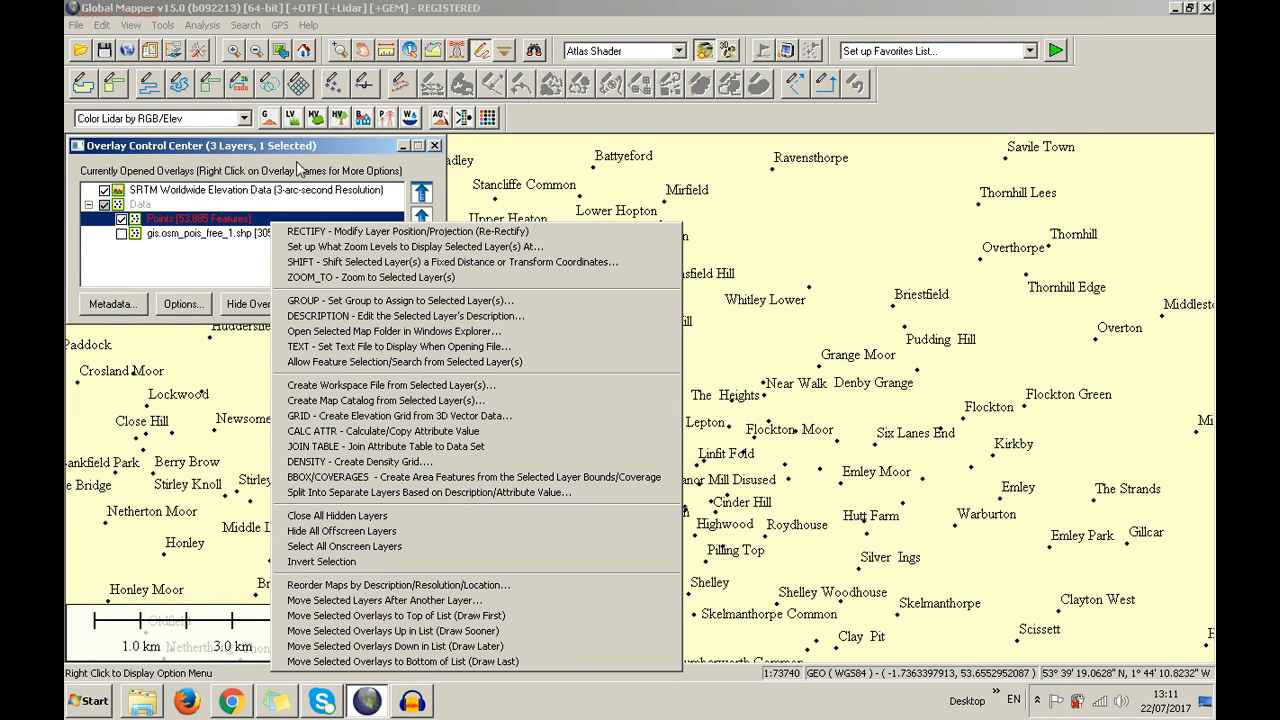
{"action": "left_click", "coordinate": [343, 431]}
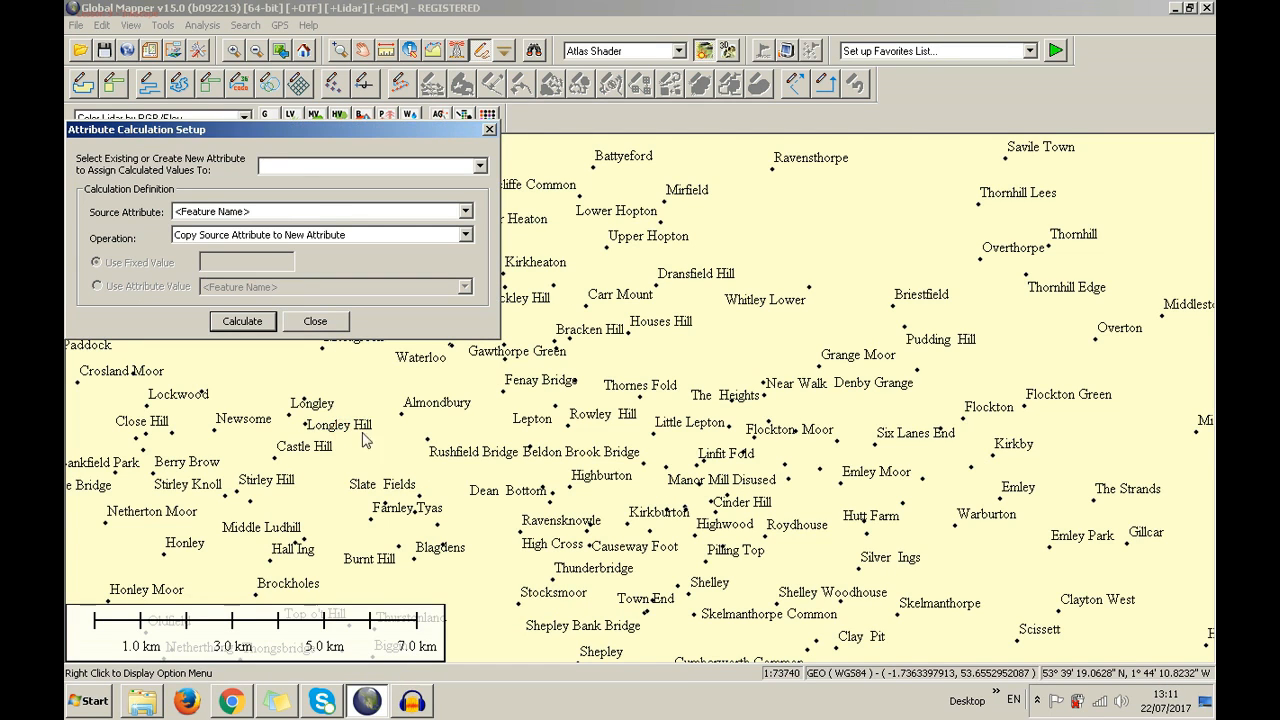
{"action": "left_click", "coordinate": [480, 166]}
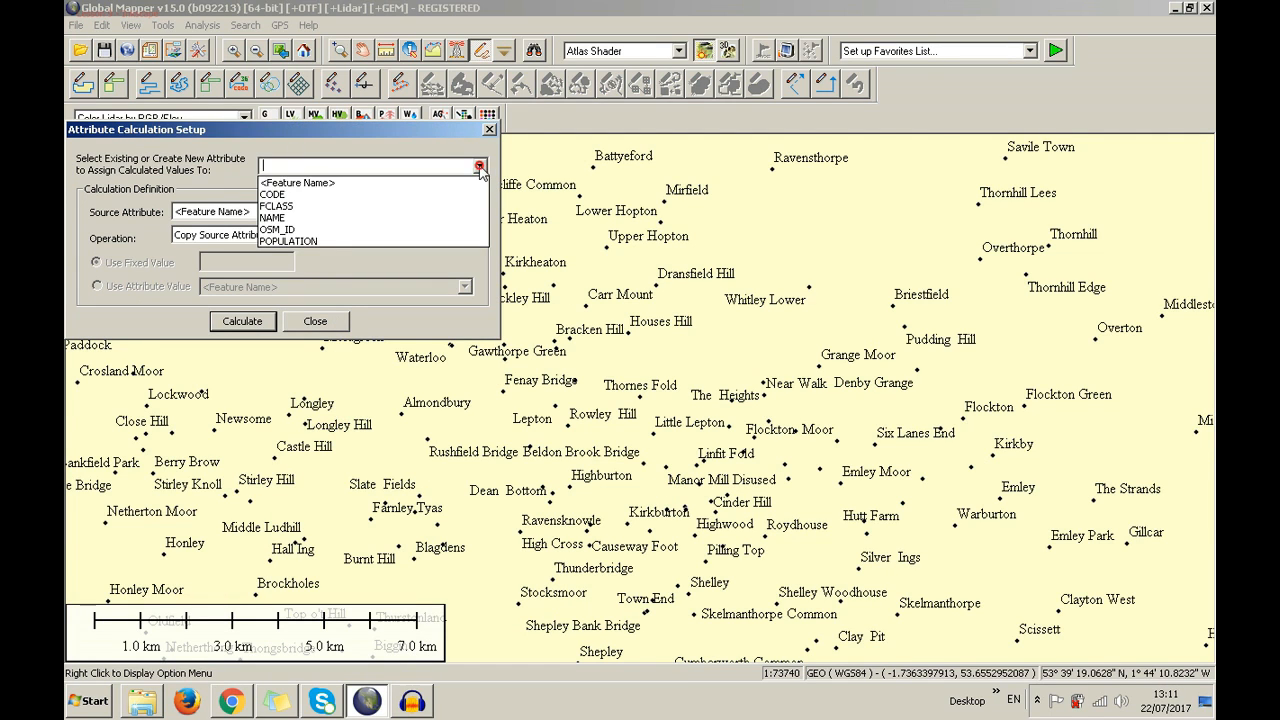
{"action": "left_click", "coordinate": [248, 156]}
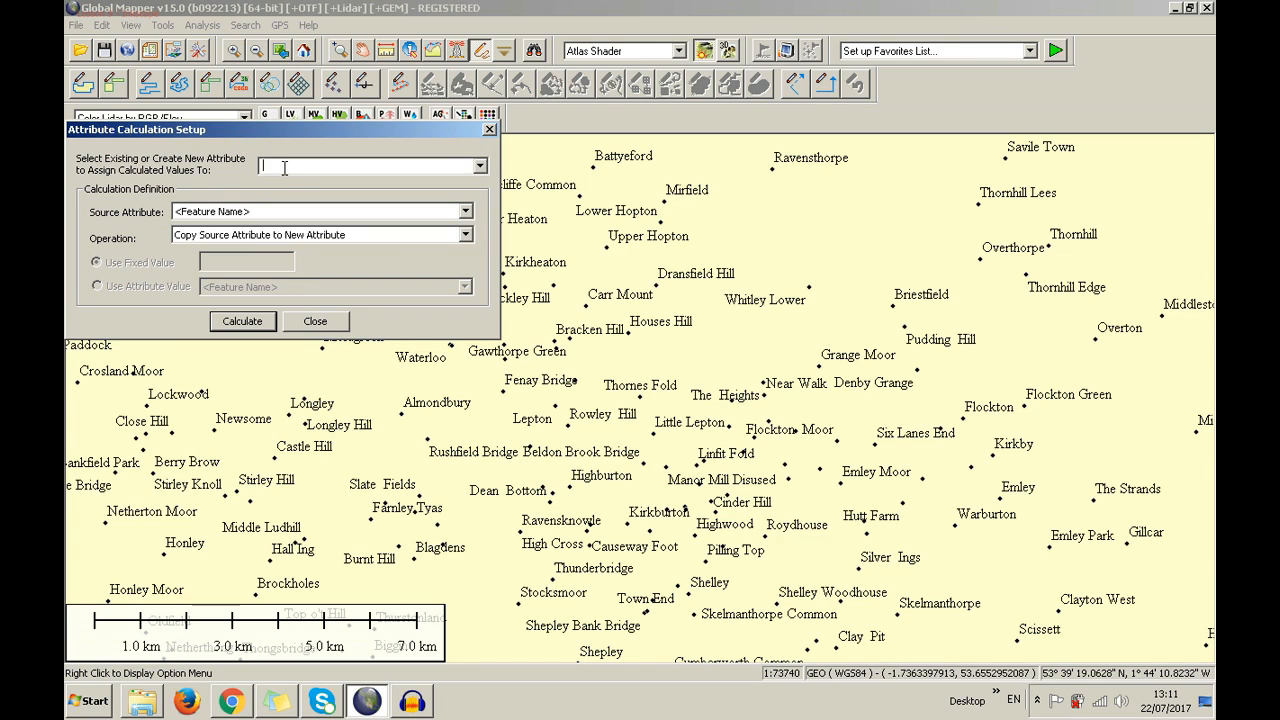
{"action": "left_click", "coordinate": [480, 166]}
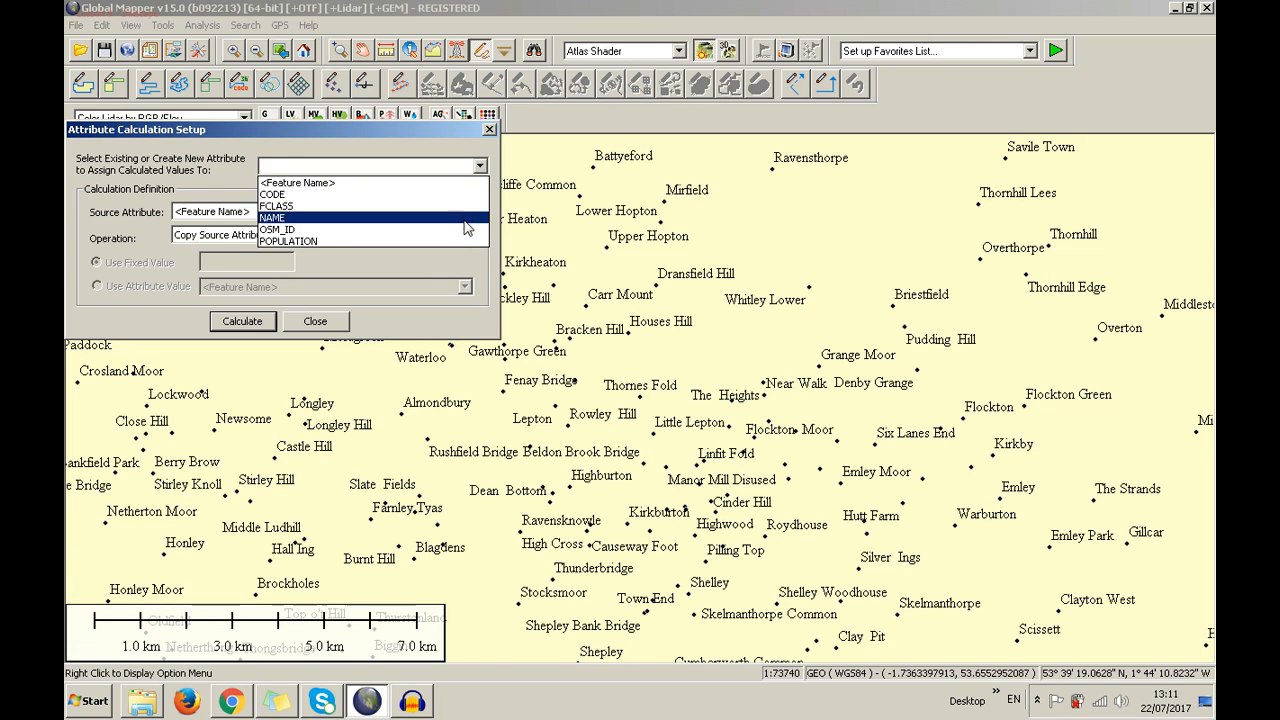
{"action": "left_click", "coordinate": [400, 168]}
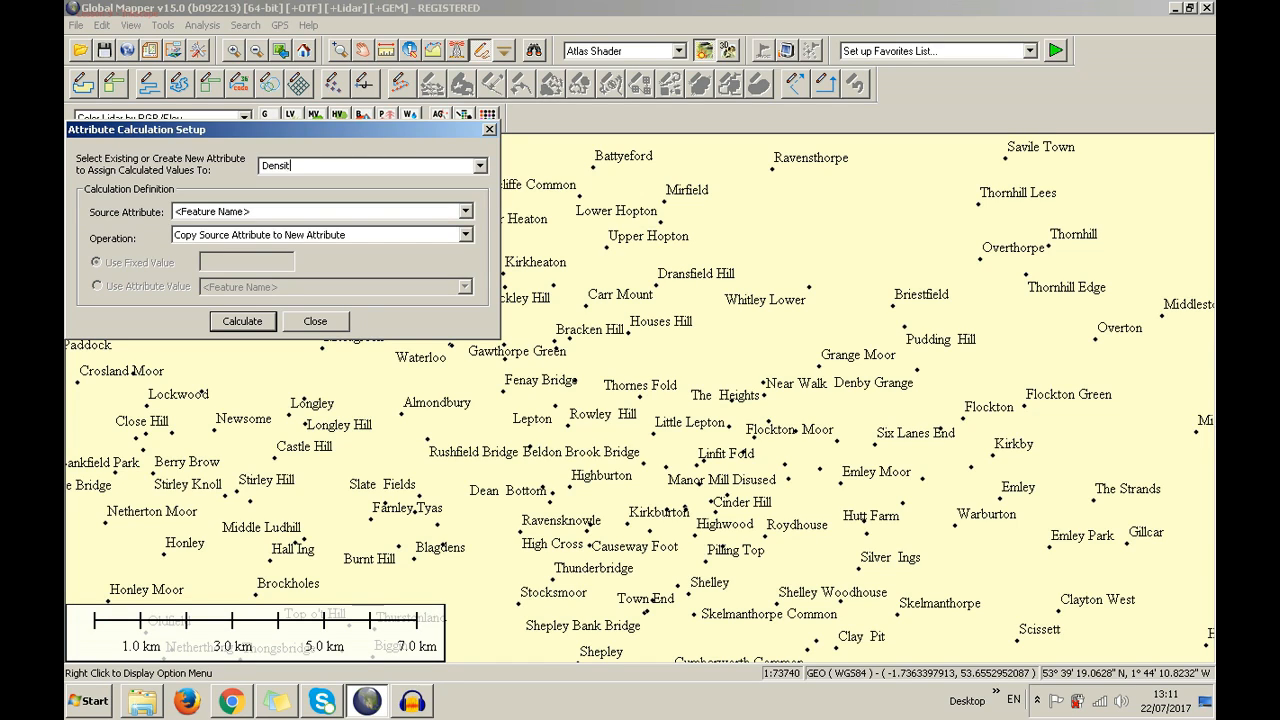
{"action": "type", "text": "Density"}
{"action": "left_click", "coordinate": [479, 167]}
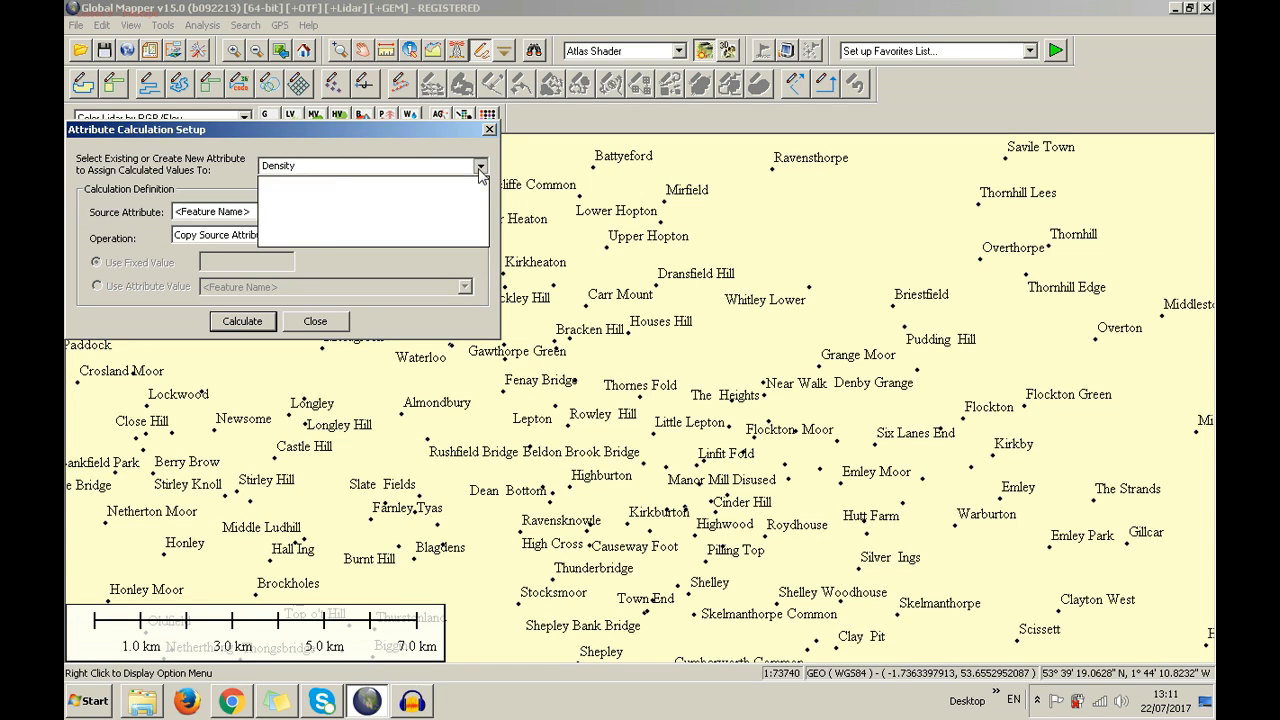
{"action": "left_click", "coordinate": [479, 167]}
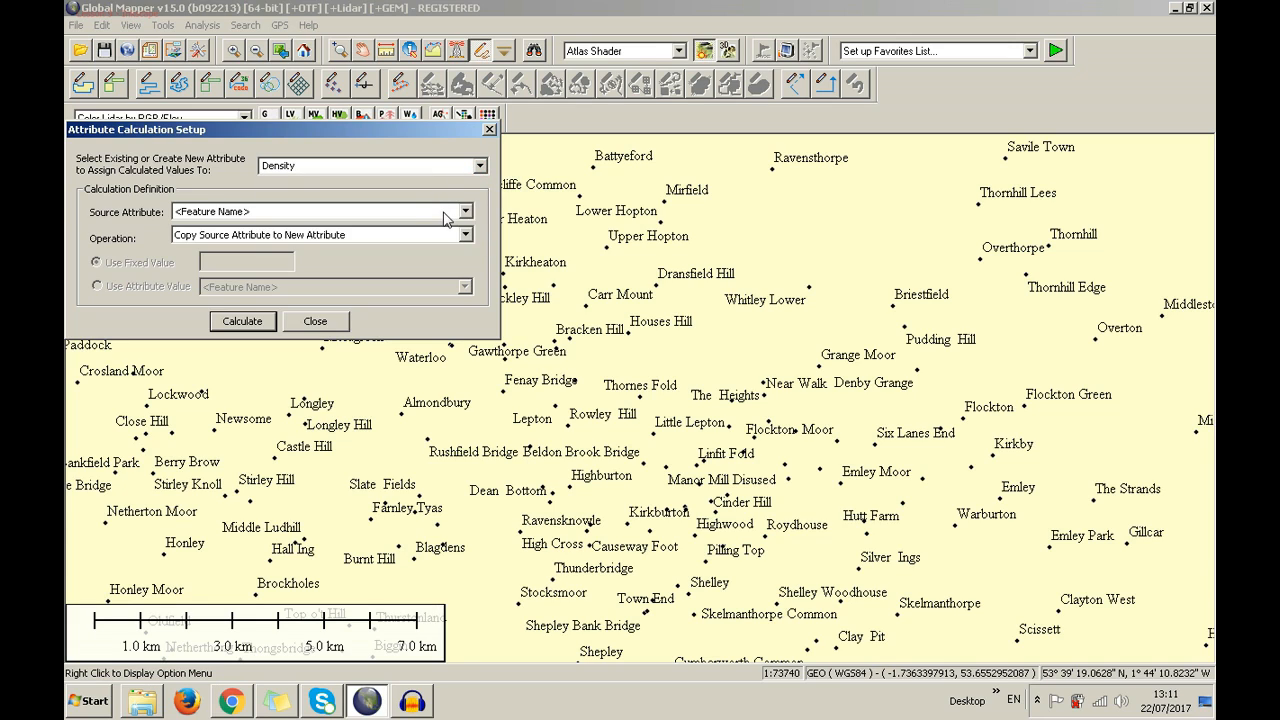
Calculate Density as POPULATION divided by the fixed value 1000
{"action": "left_click", "coordinate": [450, 211]}
{"action": "left_click", "coordinate": [369, 336]}
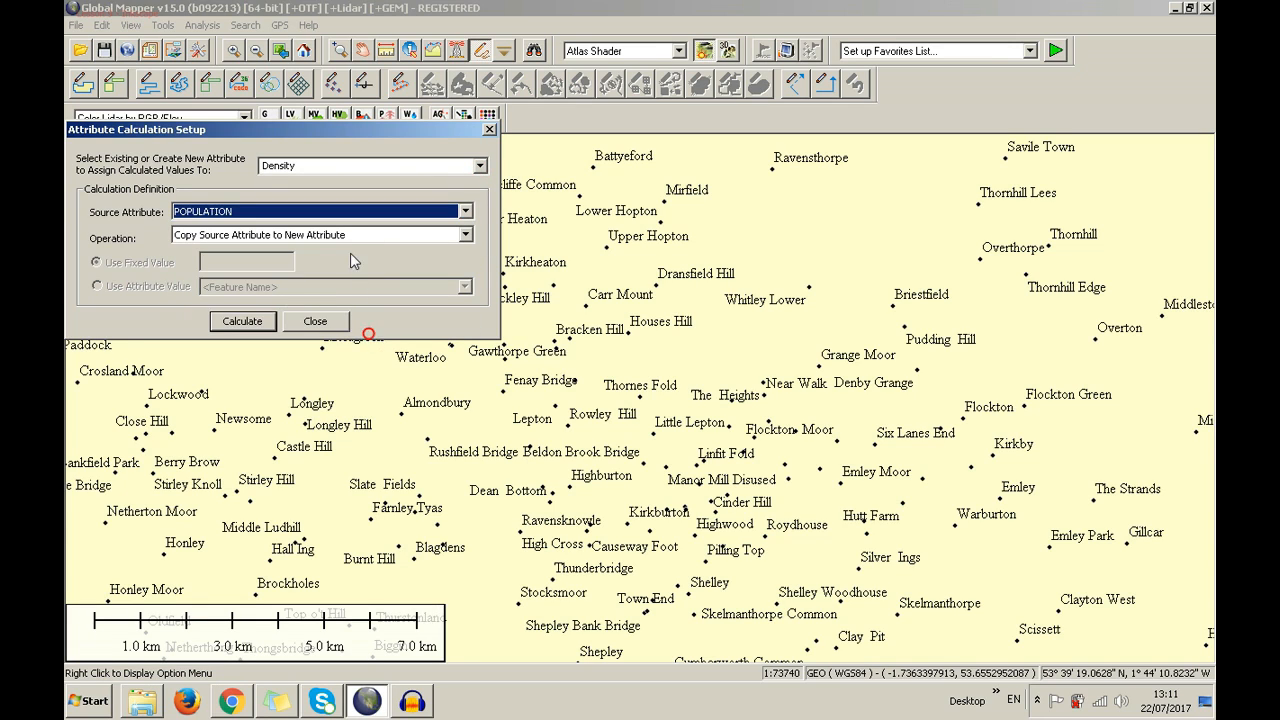
{"action": "left_click", "coordinate": [352, 236]}
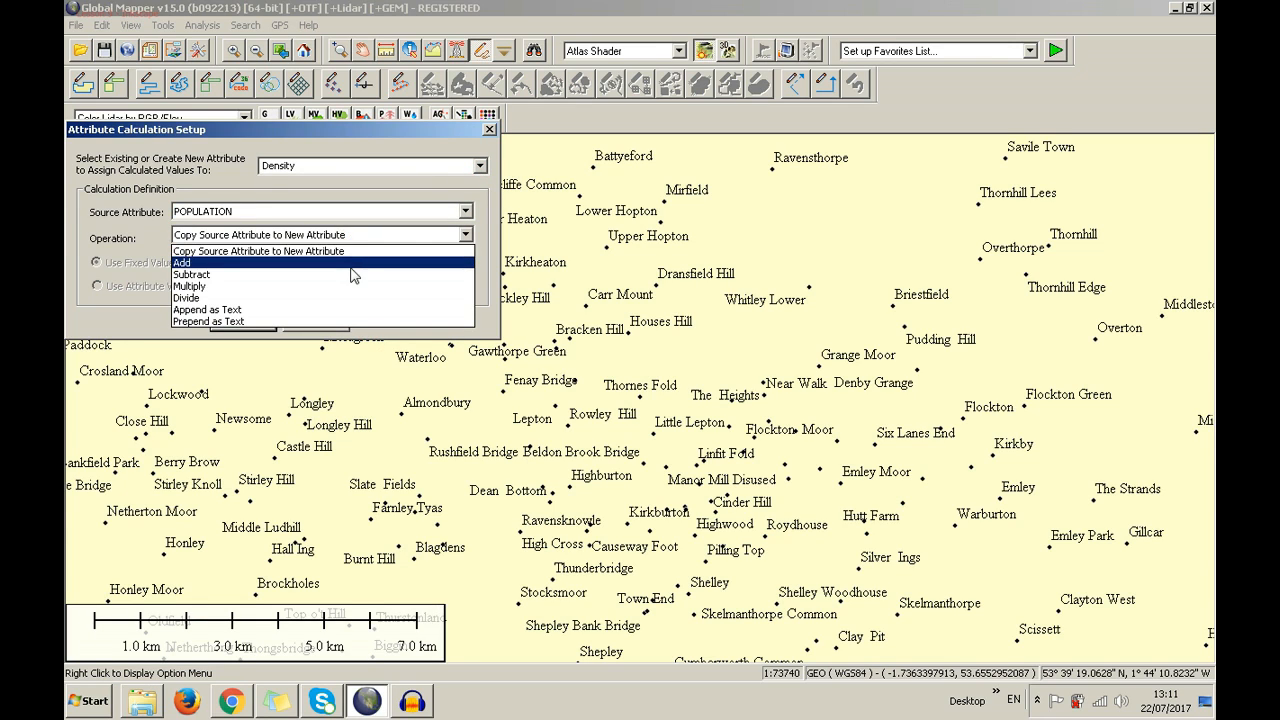
{"action": "left_click", "coordinate": [362, 298]}
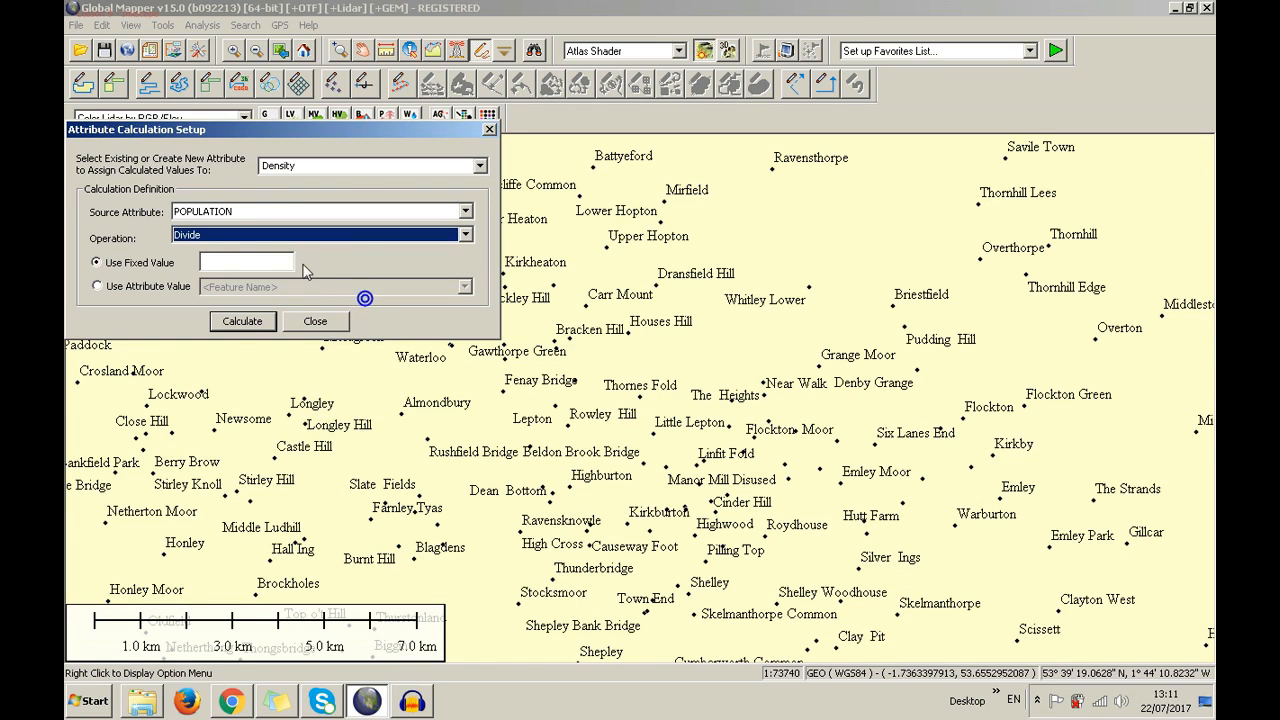
{"action": "left_click", "coordinate": [246, 260]}
{"action": "type", "text": "100"}
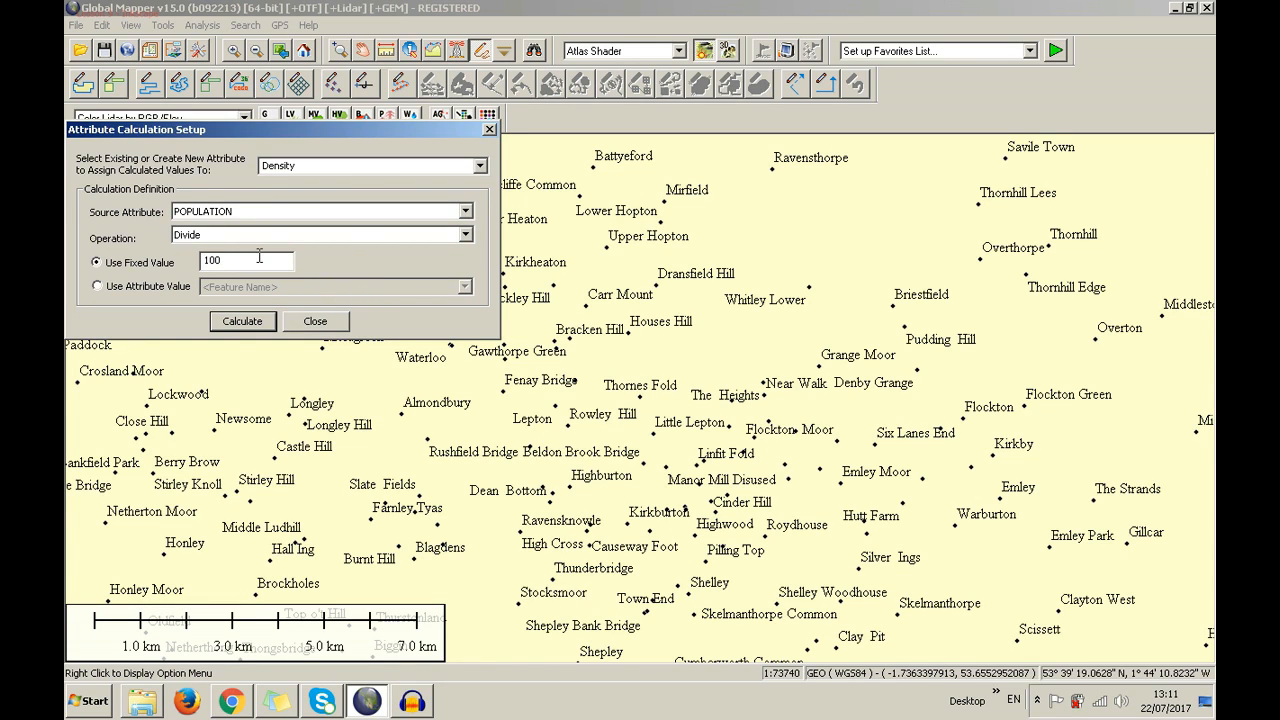
{"action": "type", "text": "0"}
{"action": "left_click", "coordinate": [150, 287]}
{"action": "left_click", "coordinate": [241, 287]}
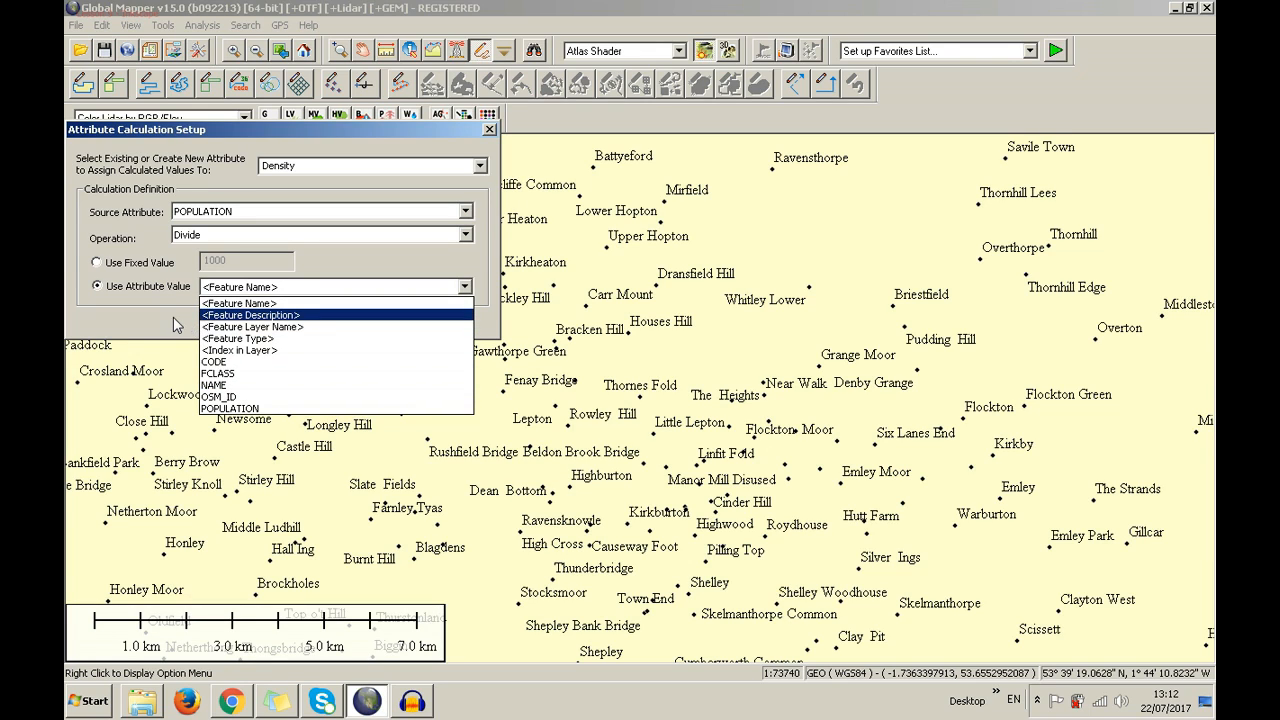
{"action": "left_click", "coordinate": [133, 262]}
{"action": "left_click", "coordinate": [136, 262]}
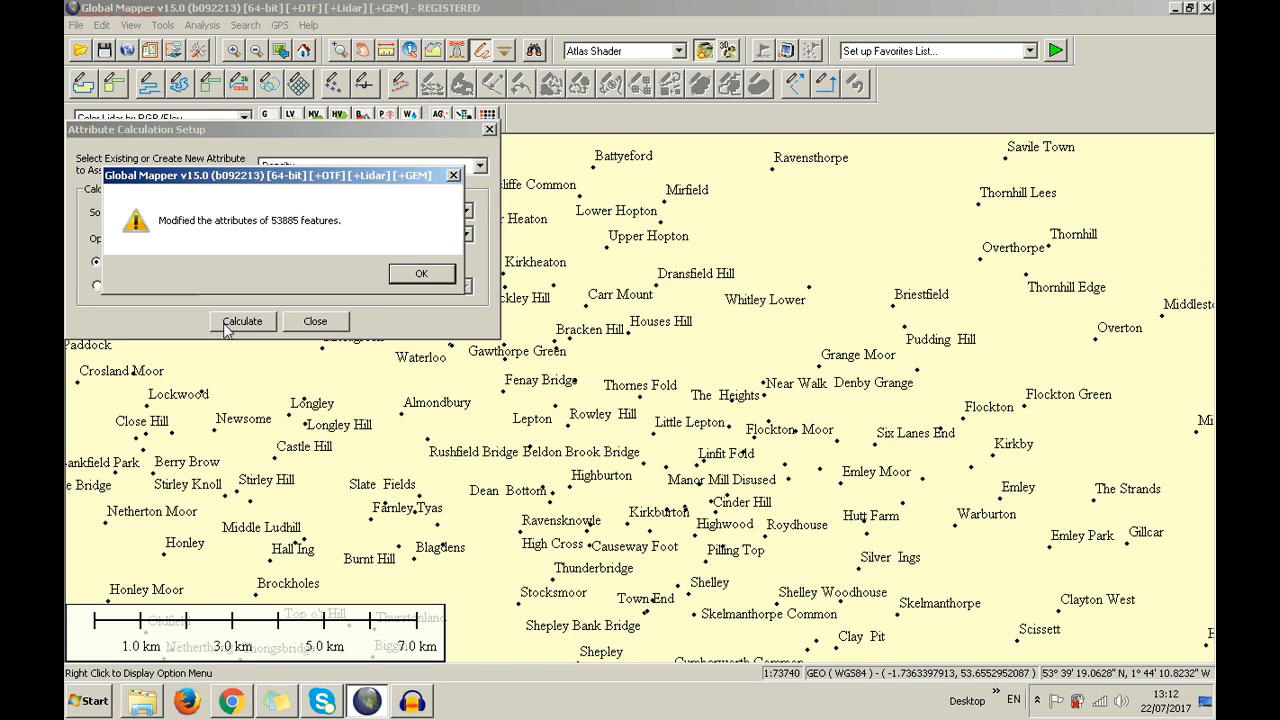
{"action": "left_click", "coordinate": [405, 274]}
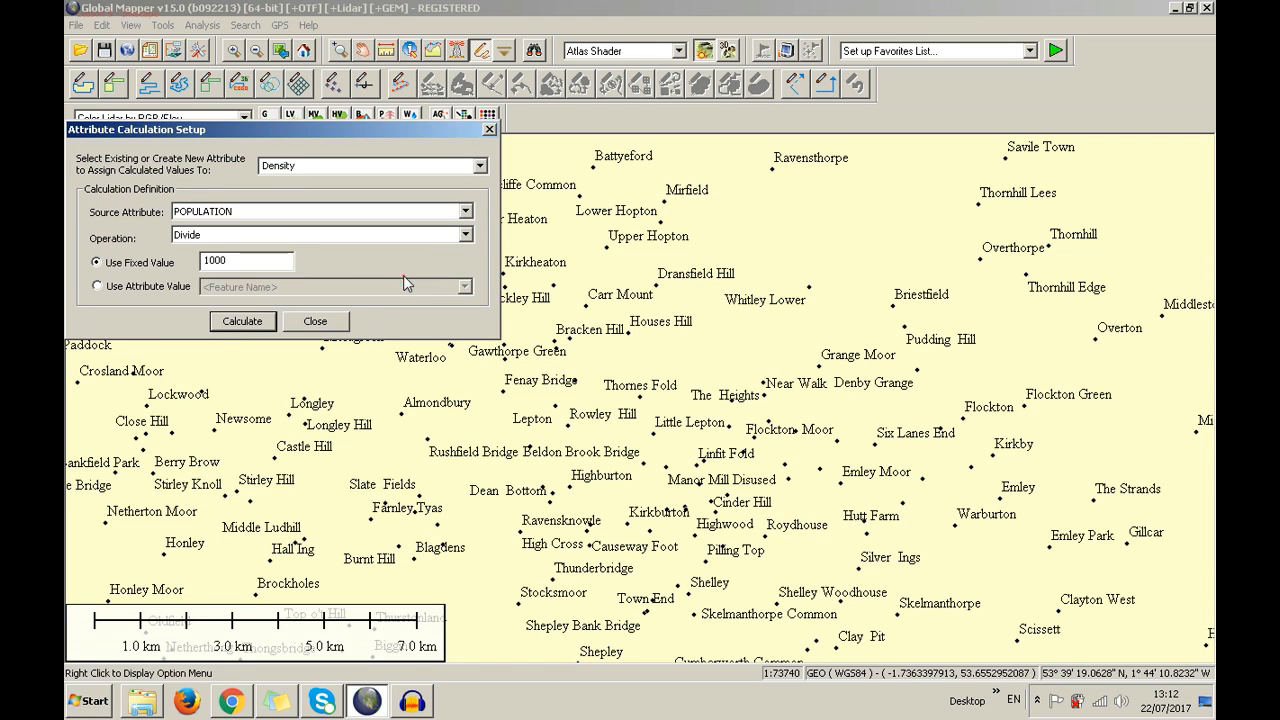
Close Attribute Calculation Setup and look through the Points layer actions and Tools and View menus
{"action": "left_click", "coordinate": [490, 131]}
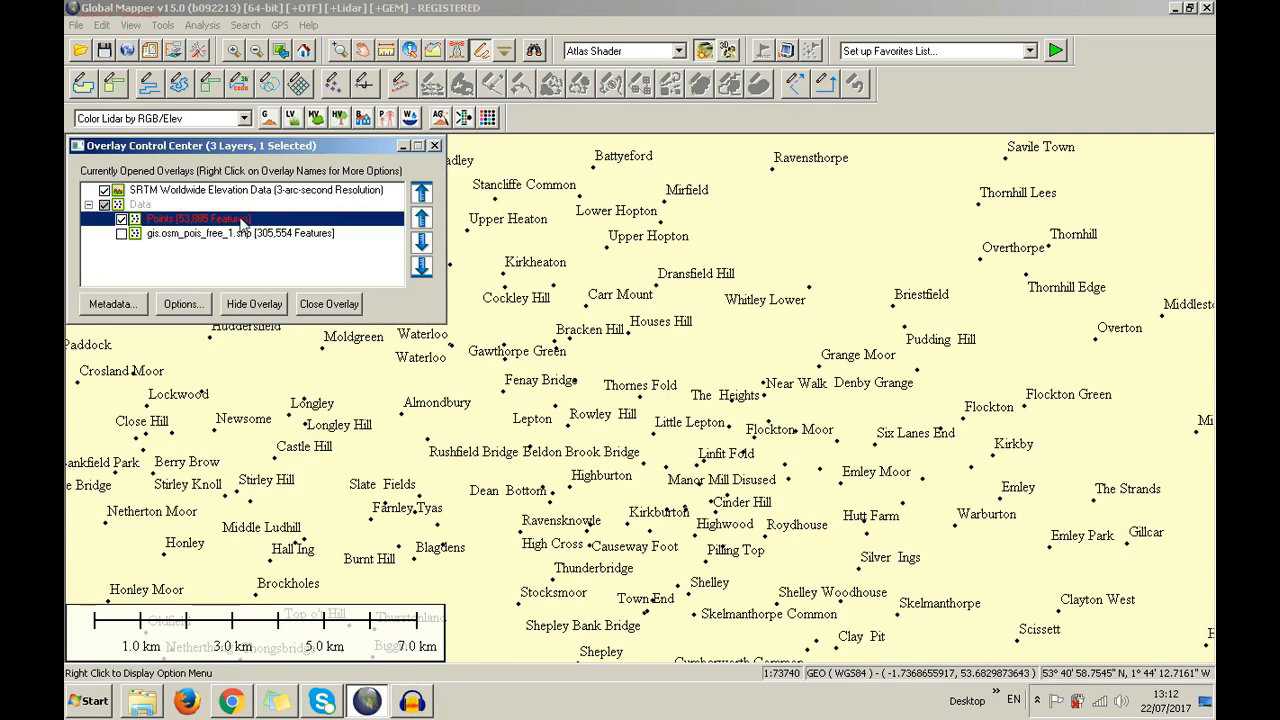
{"action": "right_click", "coordinate": [242, 222]}
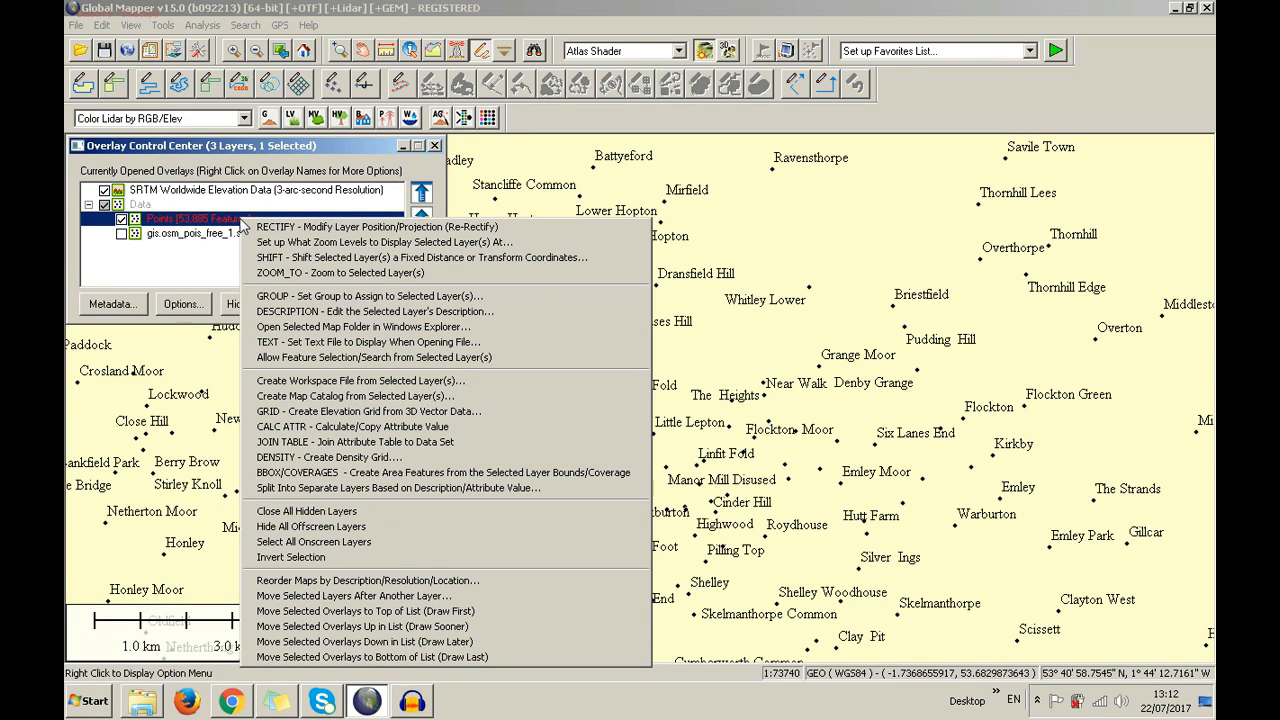
{"action": "right_click", "coordinate": [228, 152]}
{"action": "left_click", "coordinate": [204, 146]}
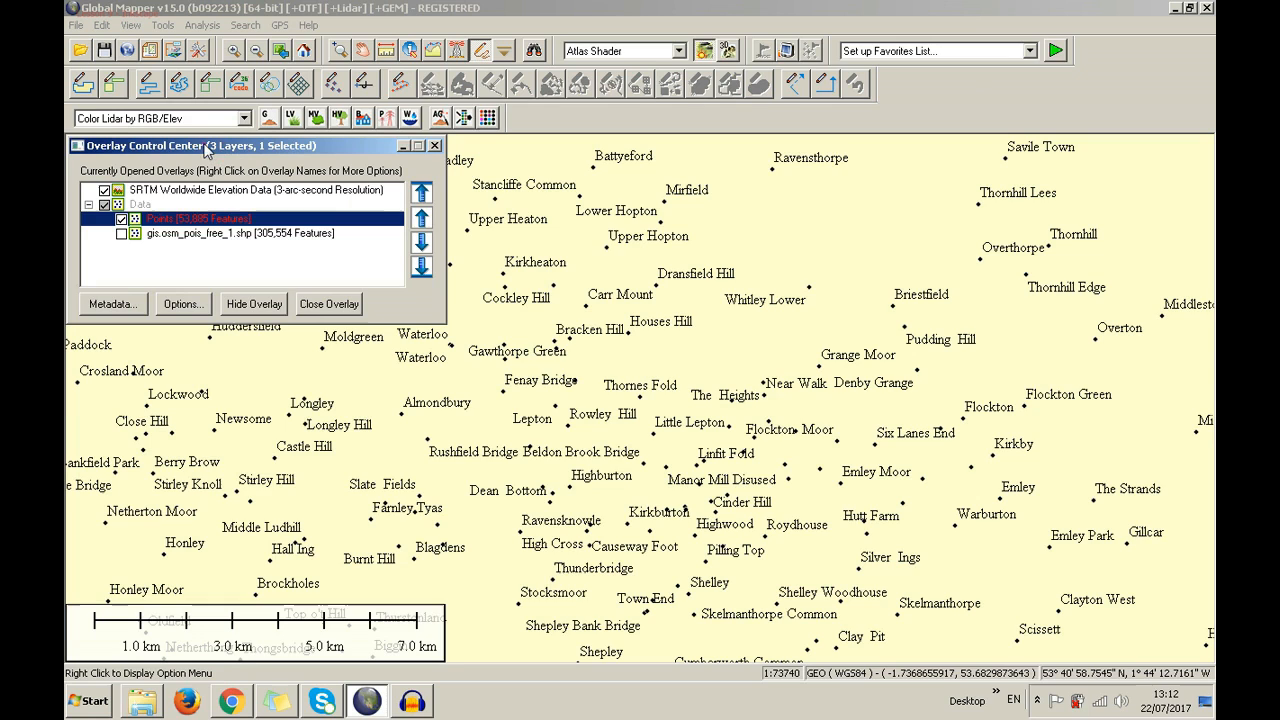
{"action": "right_click", "coordinate": [211, 218]}
{"action": "right_click", "coordinate": [185, 220]}
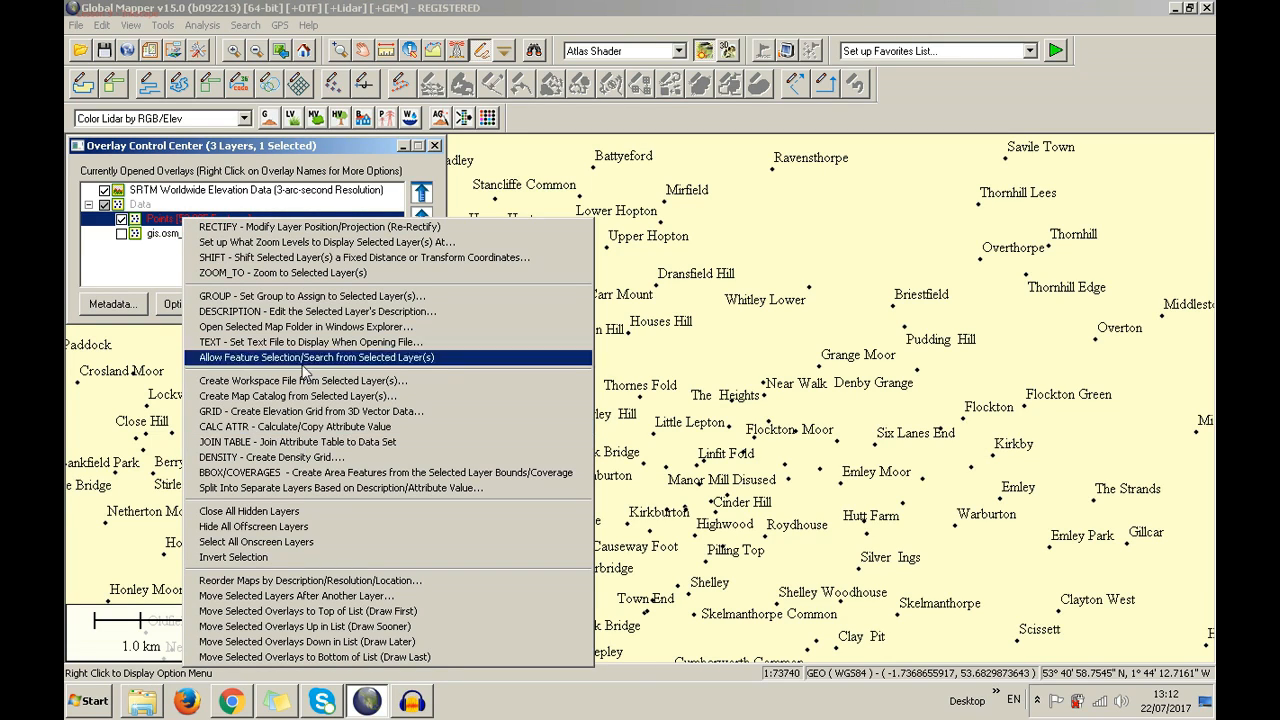
{"action": "right_click", "coordinate": [349, 147]}
{"action": "left_click", "coordinate": [310, 146]}
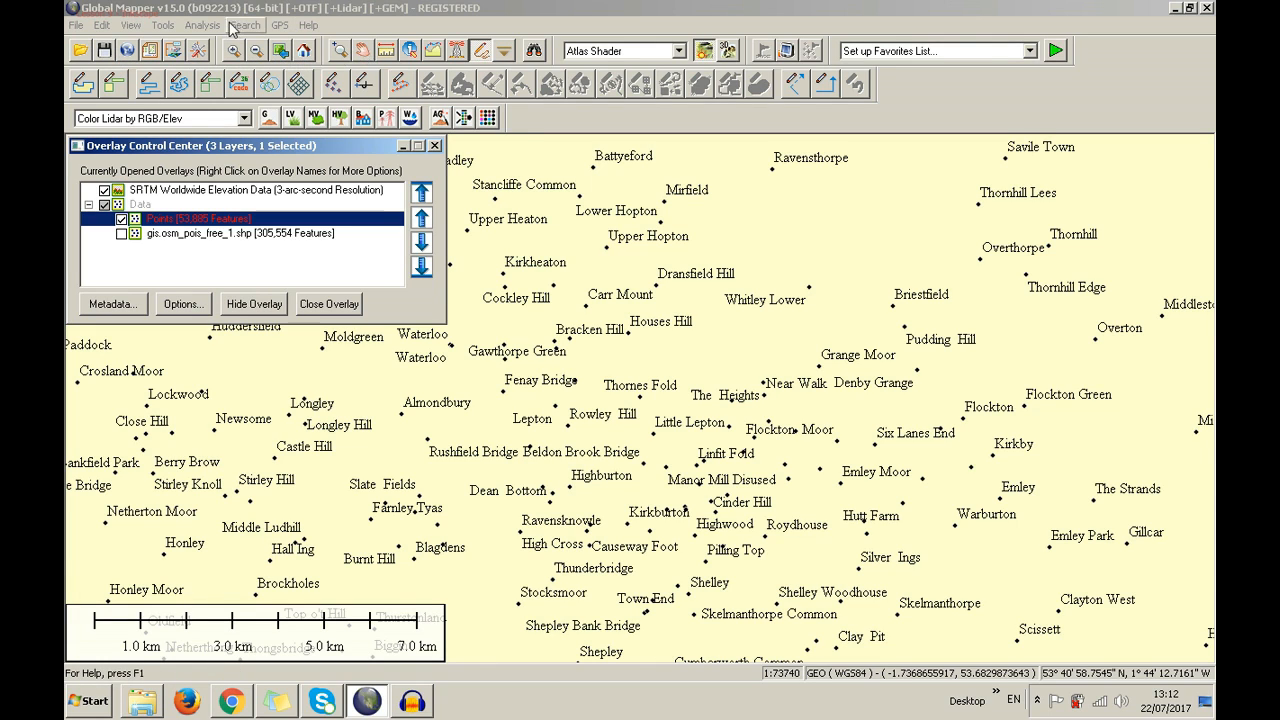
{"action": "left_click", "coordinate": [164, 26]}
{"action": "left_click", "coordinate": [132, 26]}
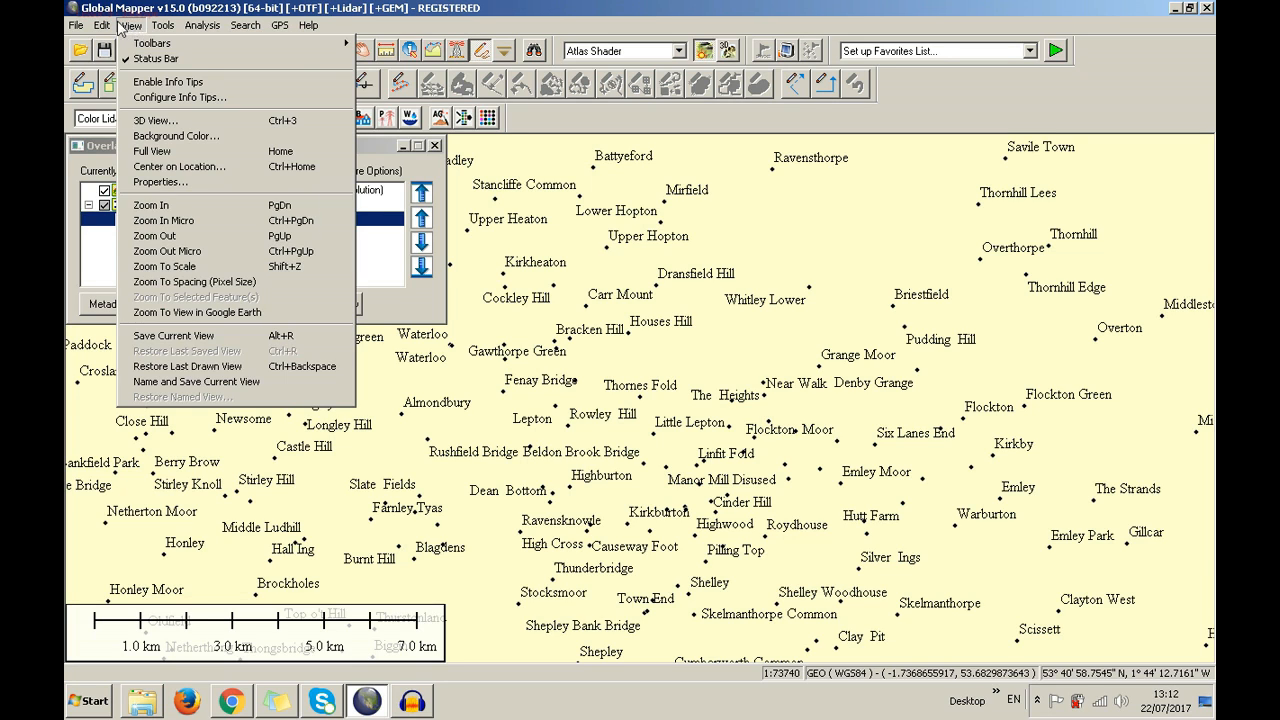
{"action": "left_click", "coordinate": [104, 26]}
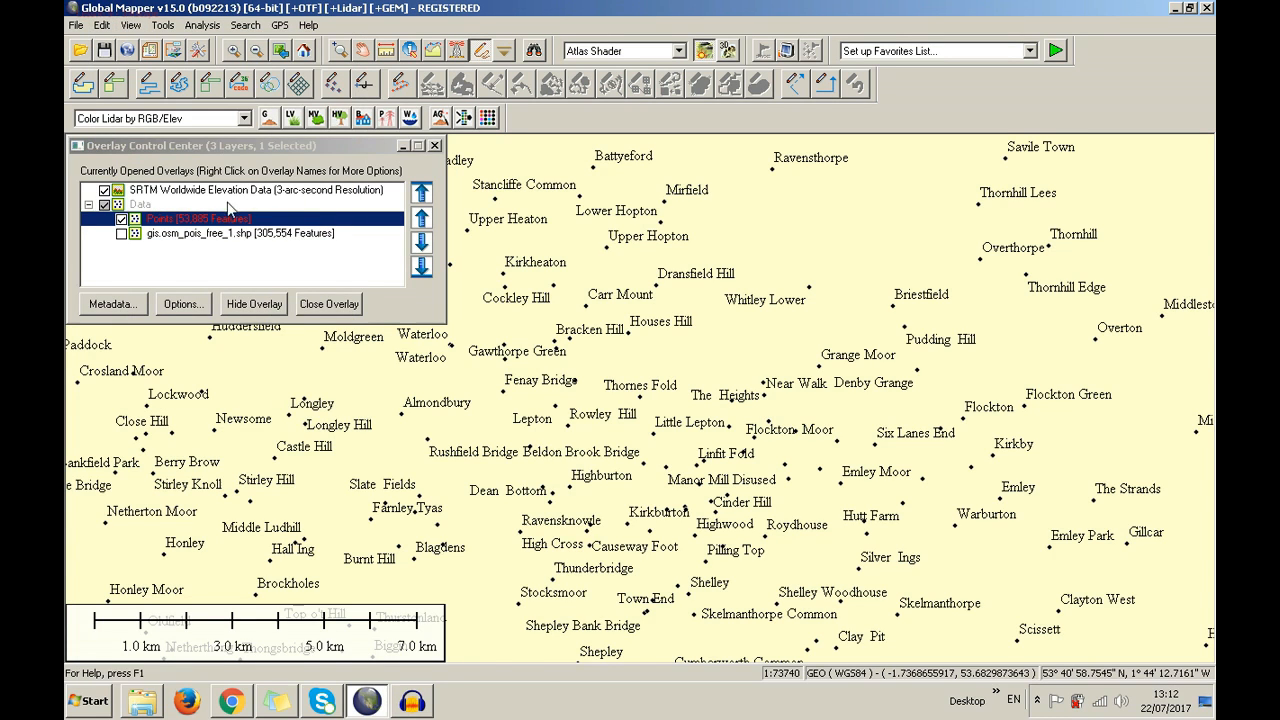
Try joining an attribute table to Points, cancel, and reopen the layer's actions
{"action": "right_click", "coordinate": [228, 220]}
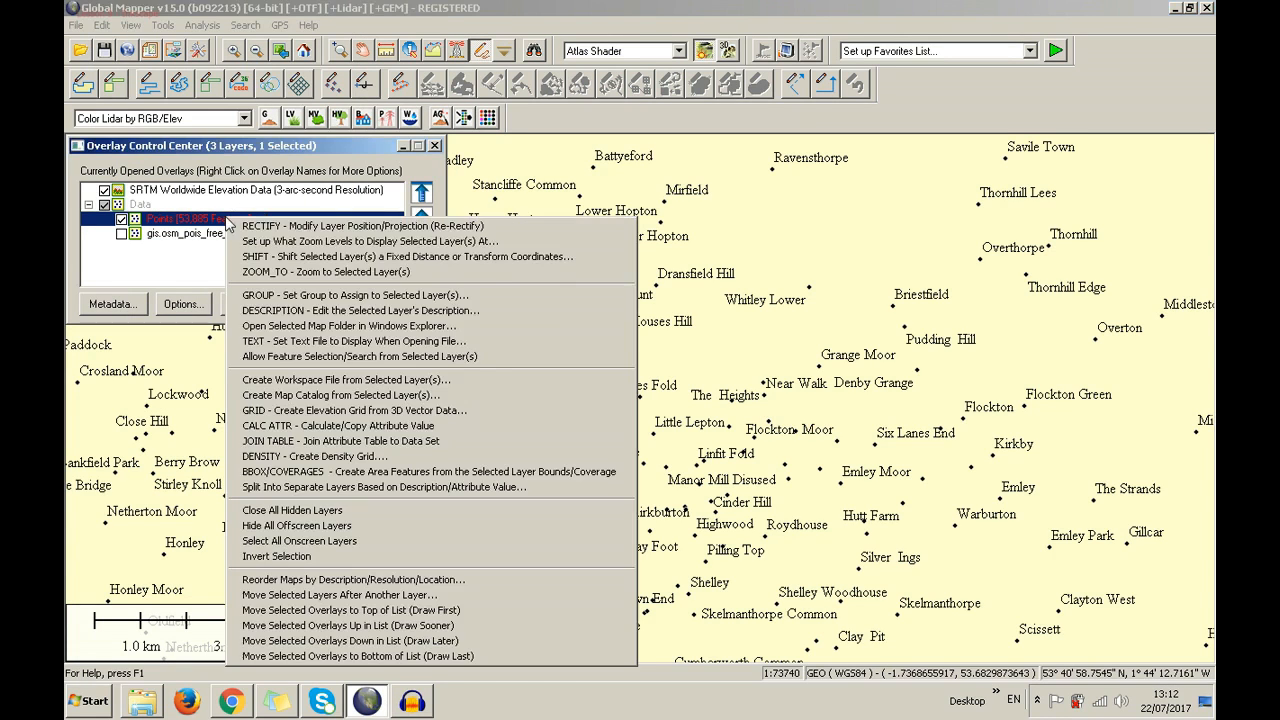
{"action": "left_click", "coordinate": [357, 441]}
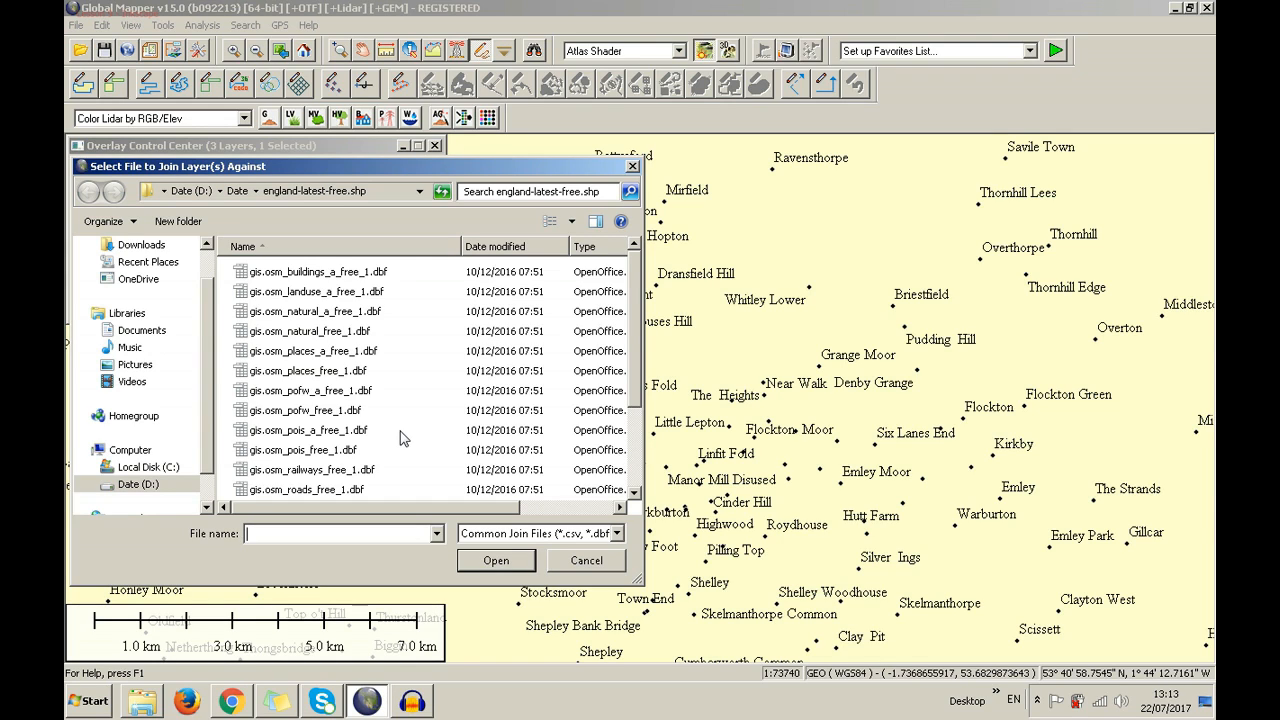
{"action": "left_click", "coordinate": [583, 561]}
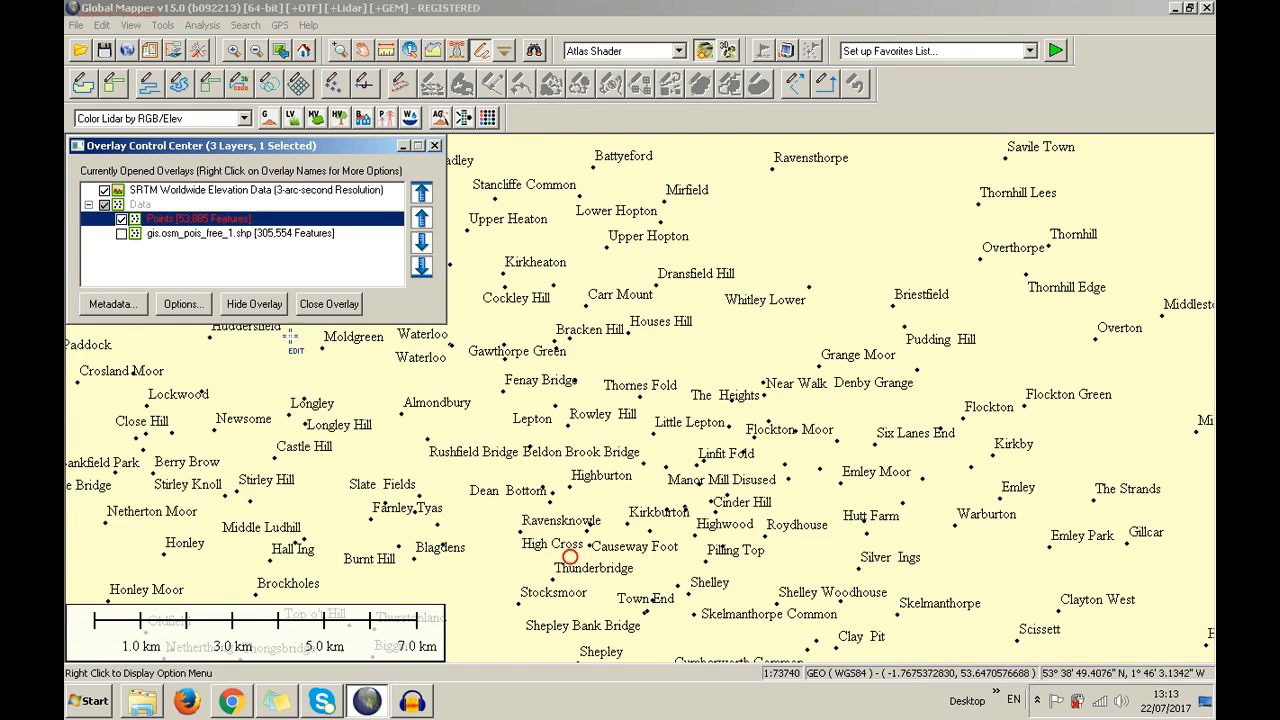
{"action": "right_click", "coordinate": [253, 220]}
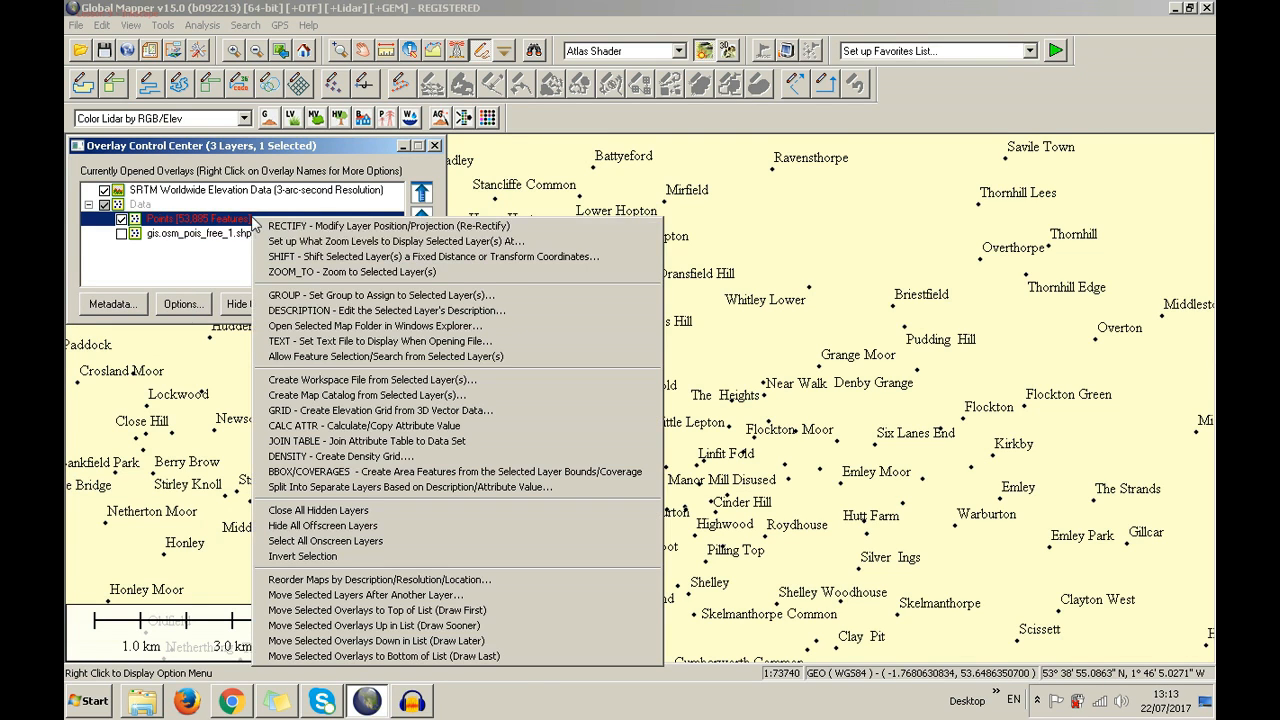
Start a density grid from Points, keeping Point Count, with a 1000 m search radius and 5 cells per radius
{"action": "left_click", "coordinate": [347, 458]}
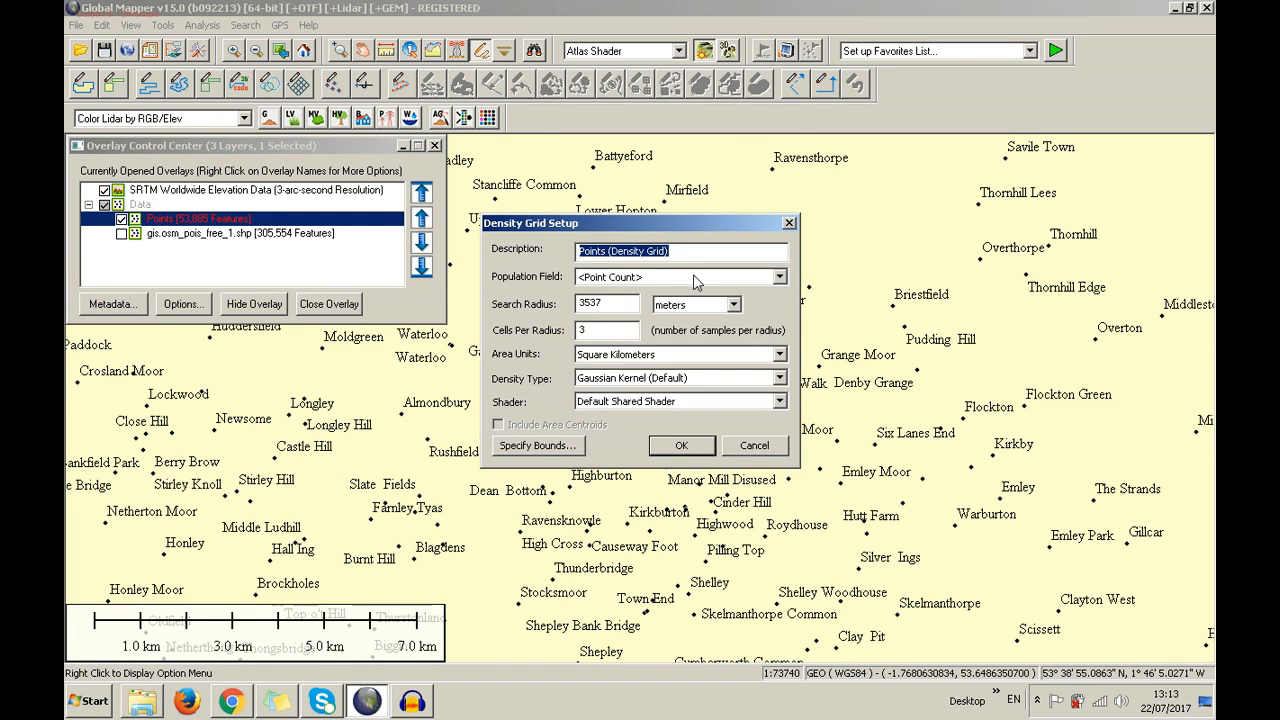
{"action": "left_click", "coordinate": [697, 280]}
{"action": "left_click", "coordinate": [695, 278]}
{"action": "left_click", "coordinate": [601, 306]}
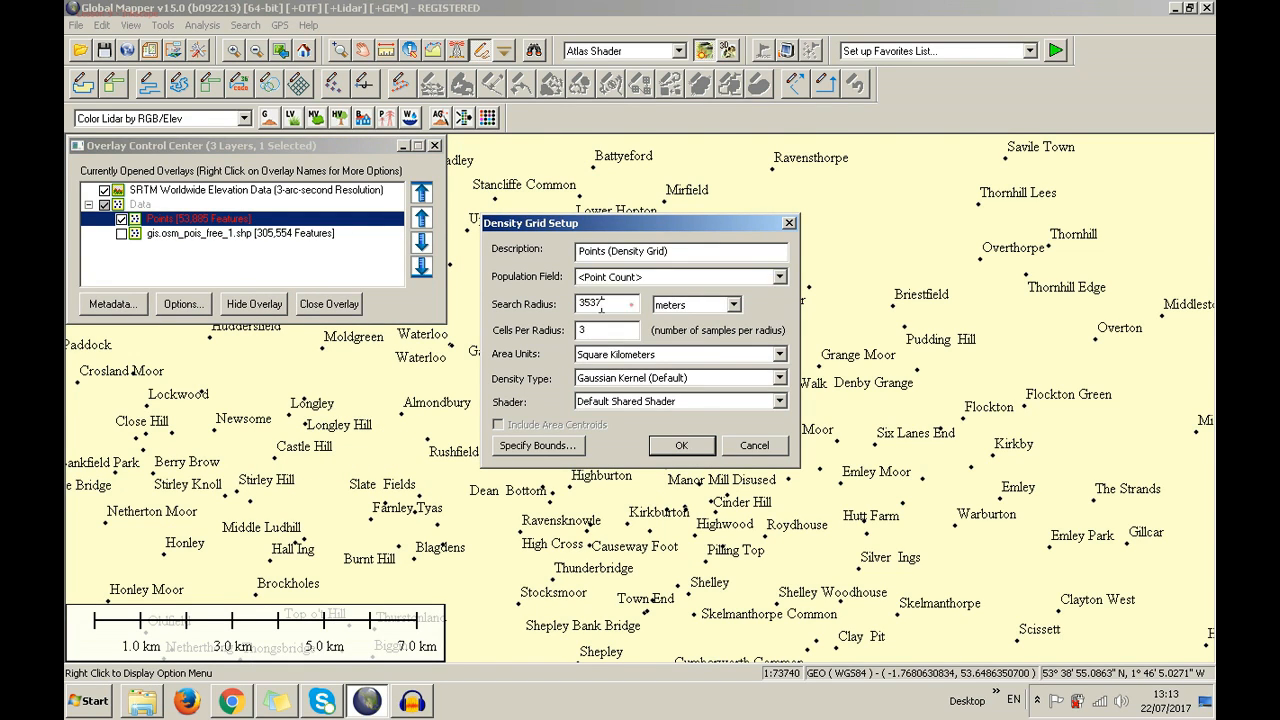
{"action": "double_click", "coordinate": [601, 306]}
{"action": "type", "text": "1000"}
{"action": "double_click", "coordinate": [610, 330]}
In the grid bounds, try cropping to selected areas and drawing an extent box, then discard both
{"action": "left_click", "coordinate": [574, 449]}
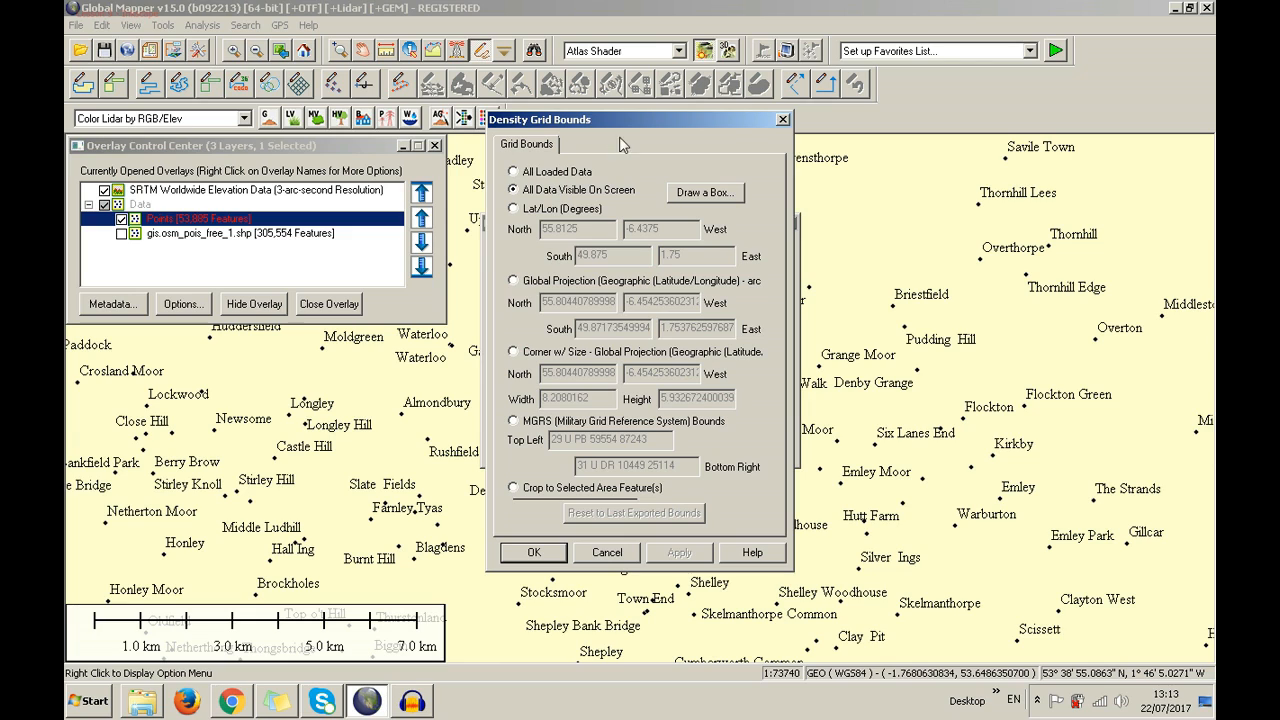
{"action": "left_click_drag", "start_coordinate": [938, 80], "coordinate": [815, 87]}
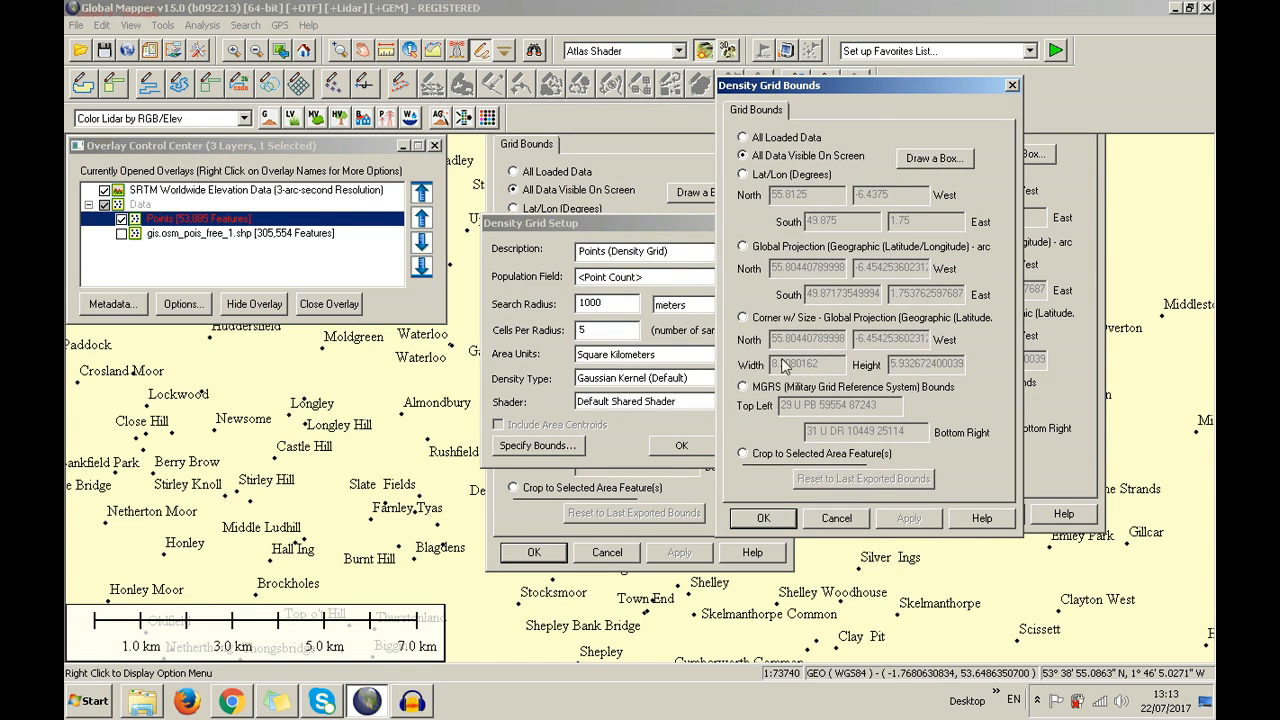
{"action": "left_click", "coordinate": [783, 453]}
{"action": "left_click", "coordinate": [1010, 352]}
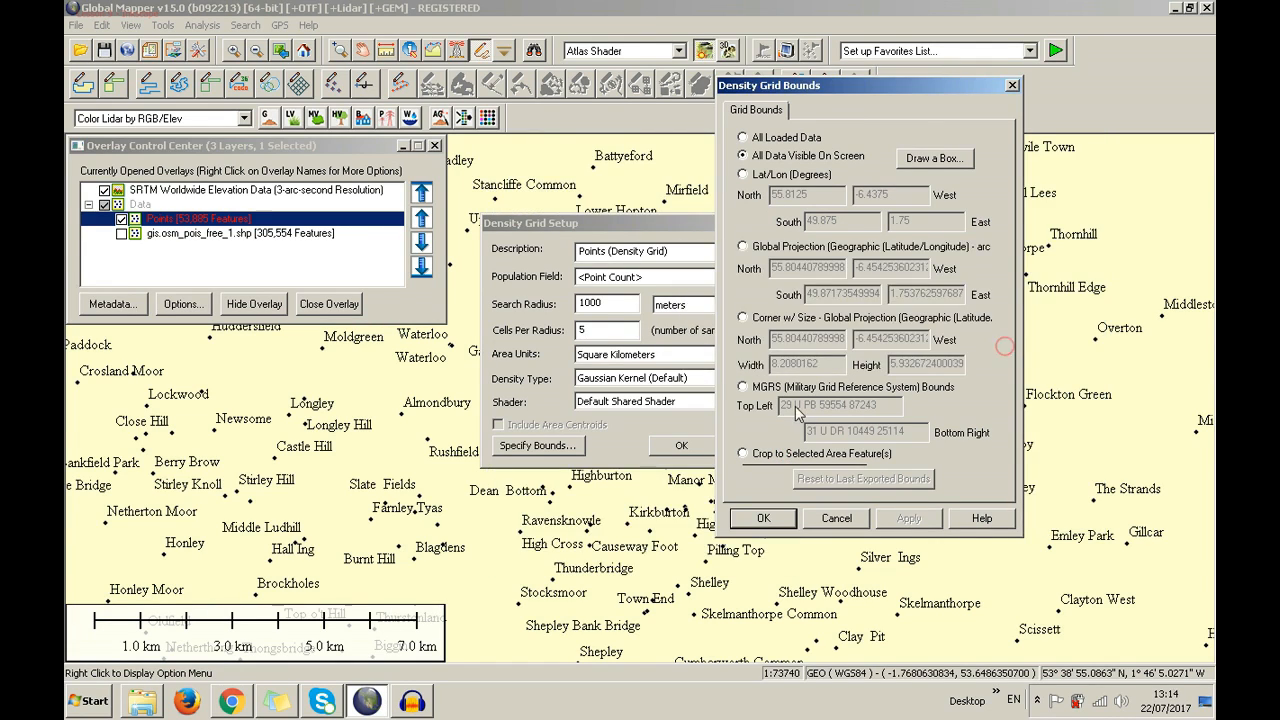
{"action": "left_click", "coordinate": [783, 137]}
{"action": "left_click", "coordinate": [930, 164]}
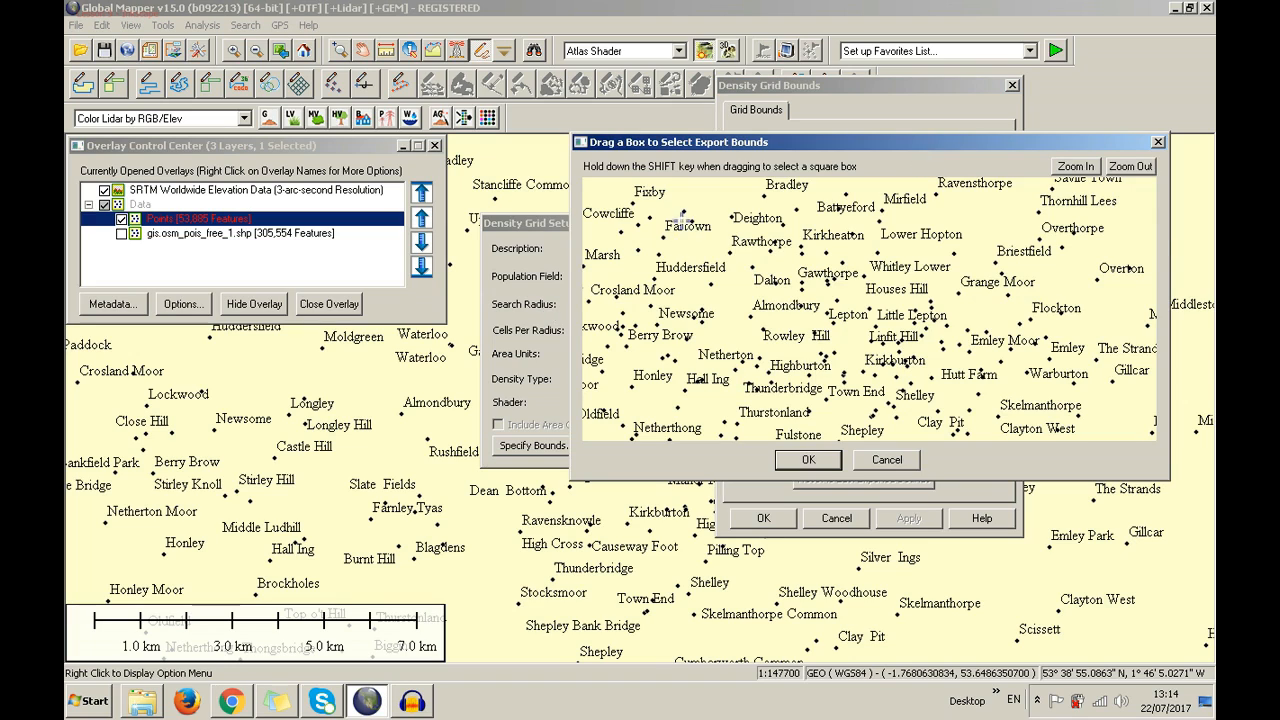
{"action": "left_click_drag", "start_coordinate": [681, 206], "coordinate": [1004, 432]}
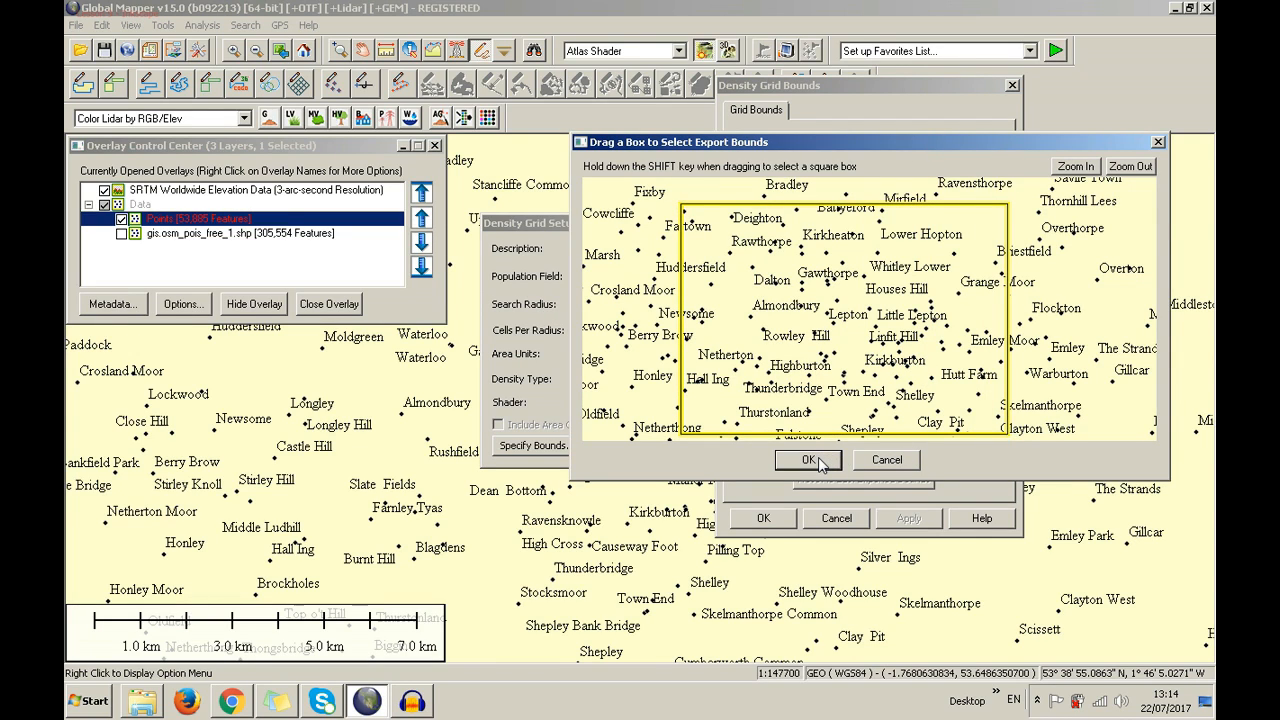
{"action": "left_click", "coordinate": [887, 460]}
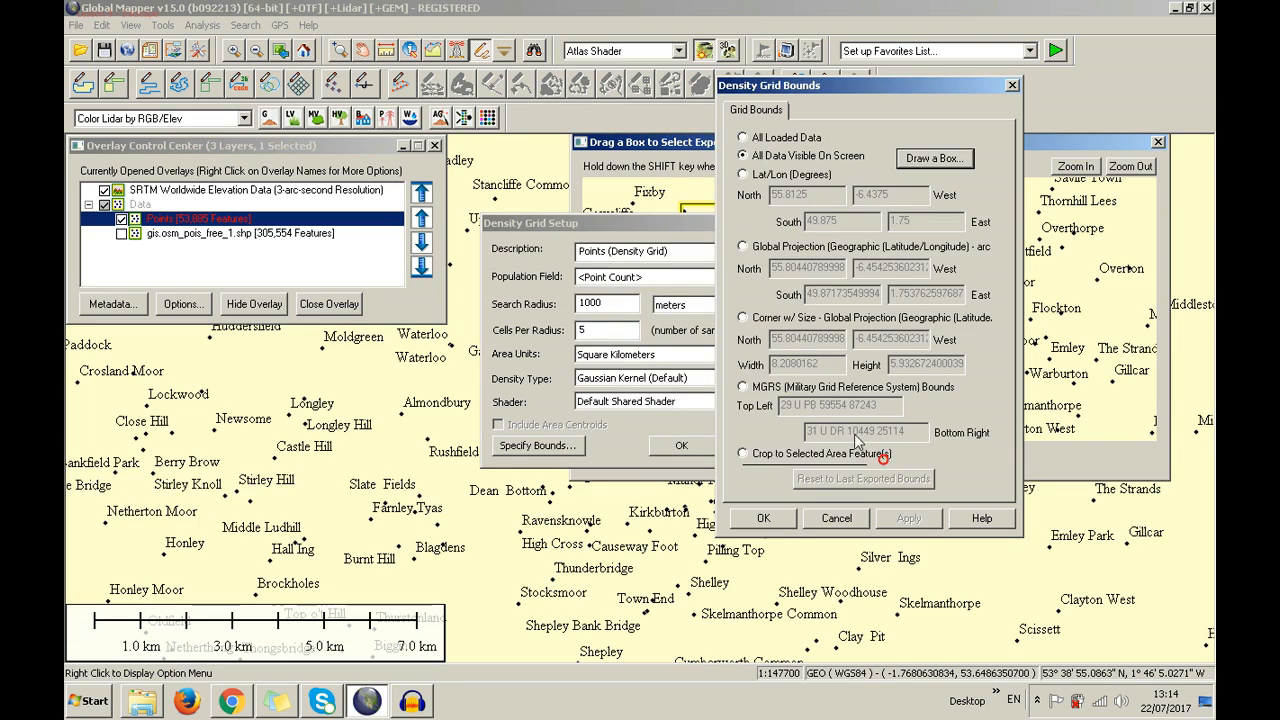
Review the lat/lon, projection, corner-size and MGRS bound options, then confirm All Data Visible On Screen
{"action": "left_click", "coordinate": [777, 175]}
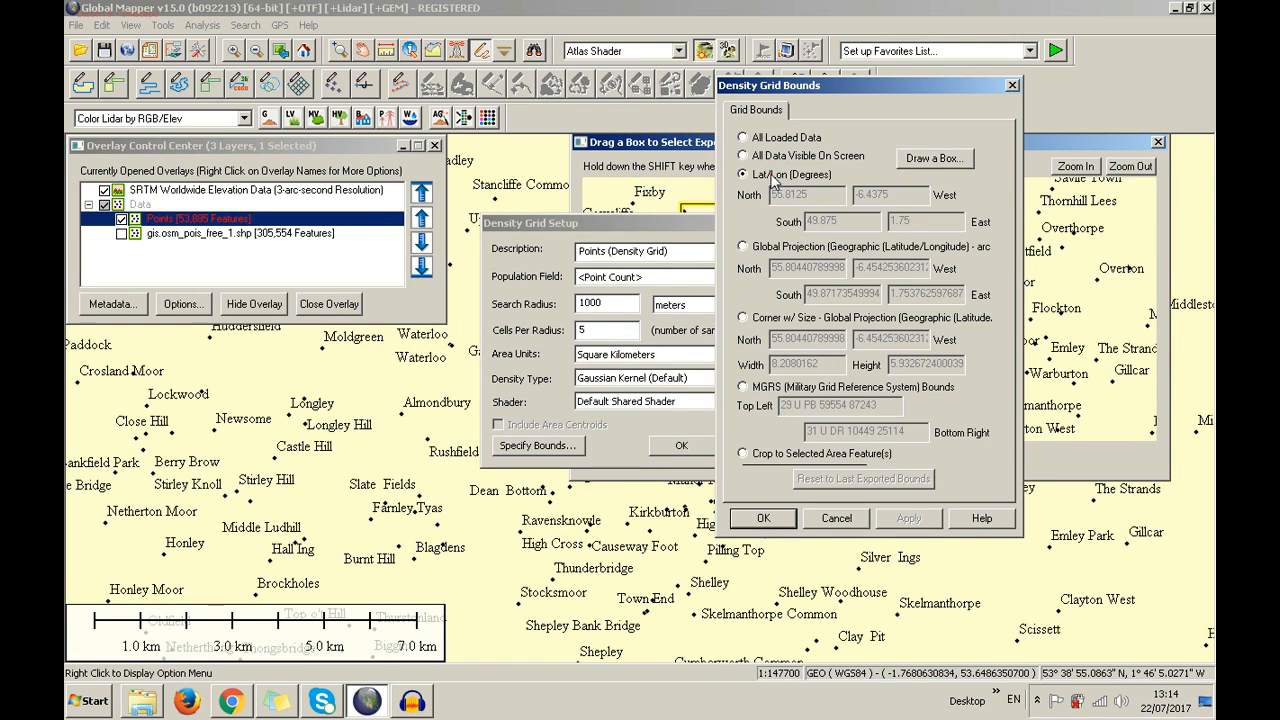
{"action": "left_click", "coordinate": [772, 250]}
{"action": "left_click", "coordinate": [777, 319]}
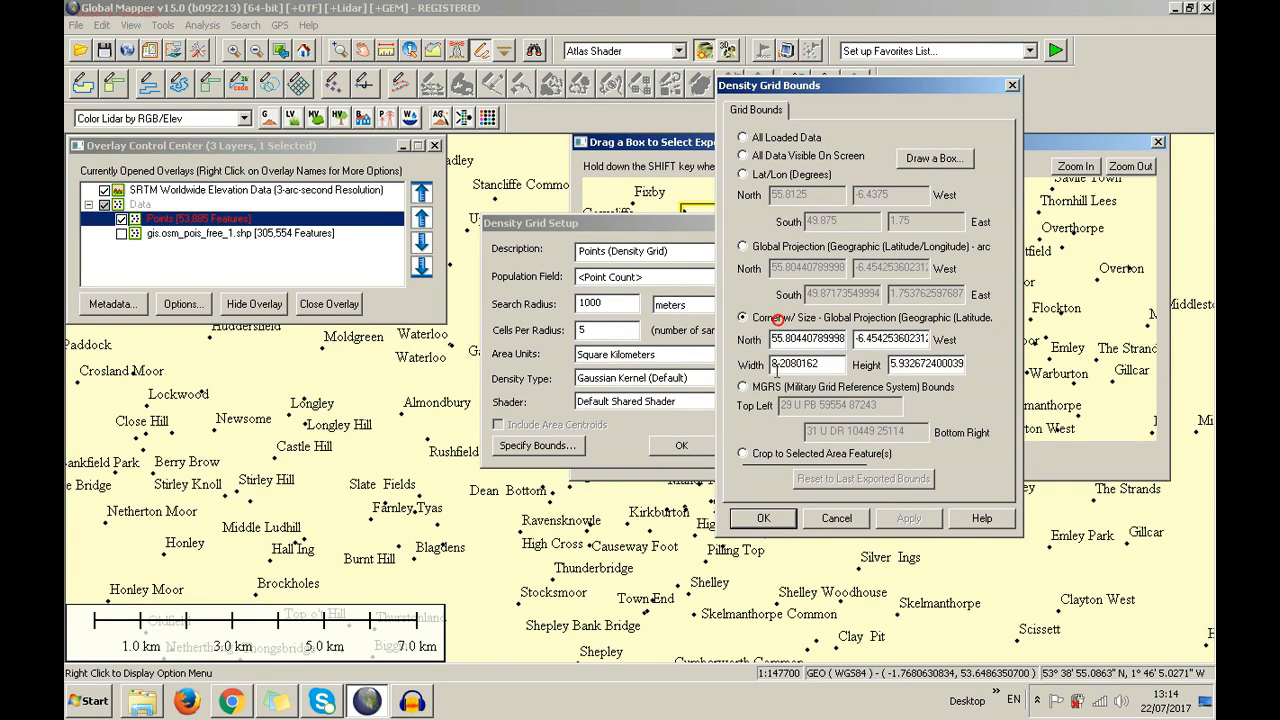
{"action": "left_click", "coordinate": [778, 388]}
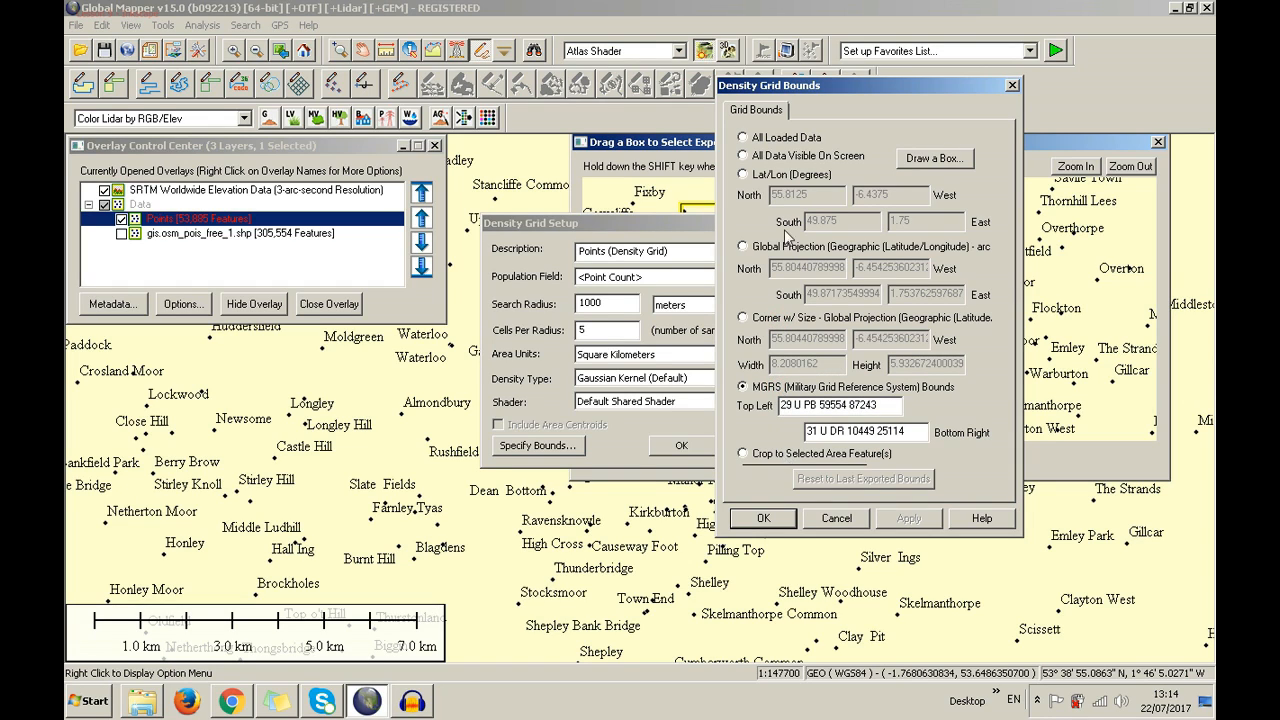
{"action": "left_click", "coordinate": [792, 156]}
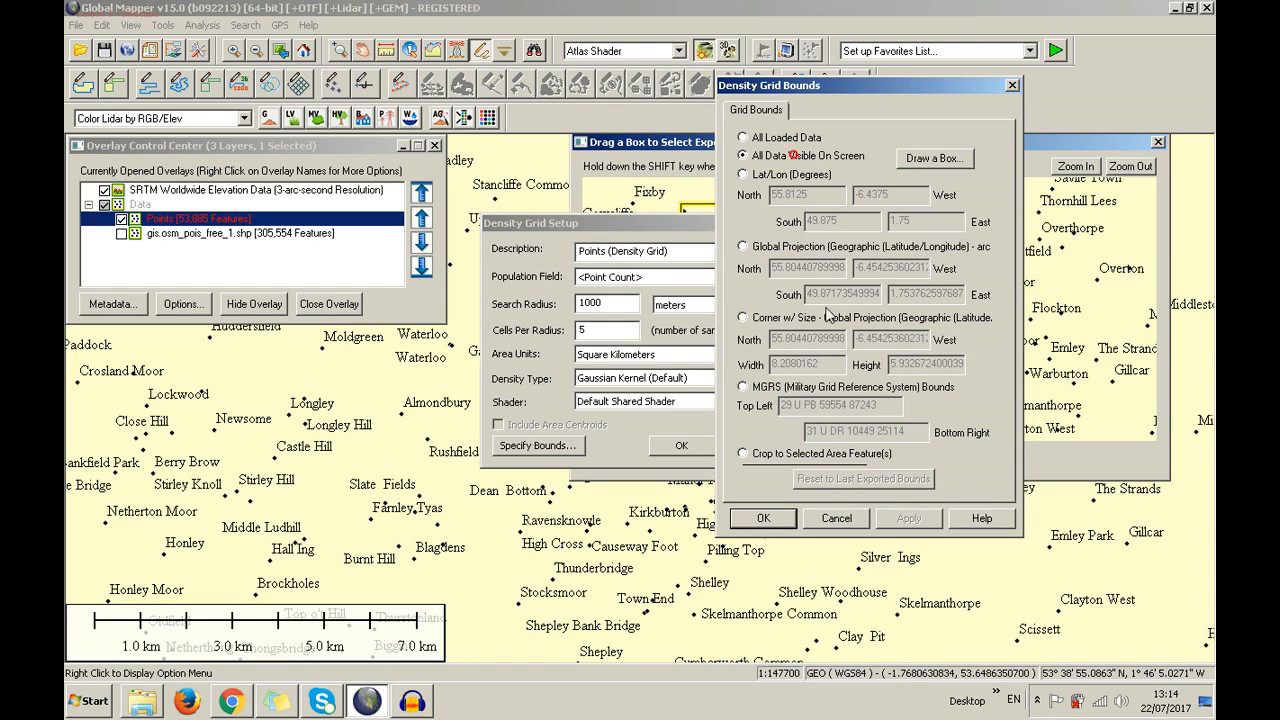
{"action": "left_click", "coordinate": [785, 522]}
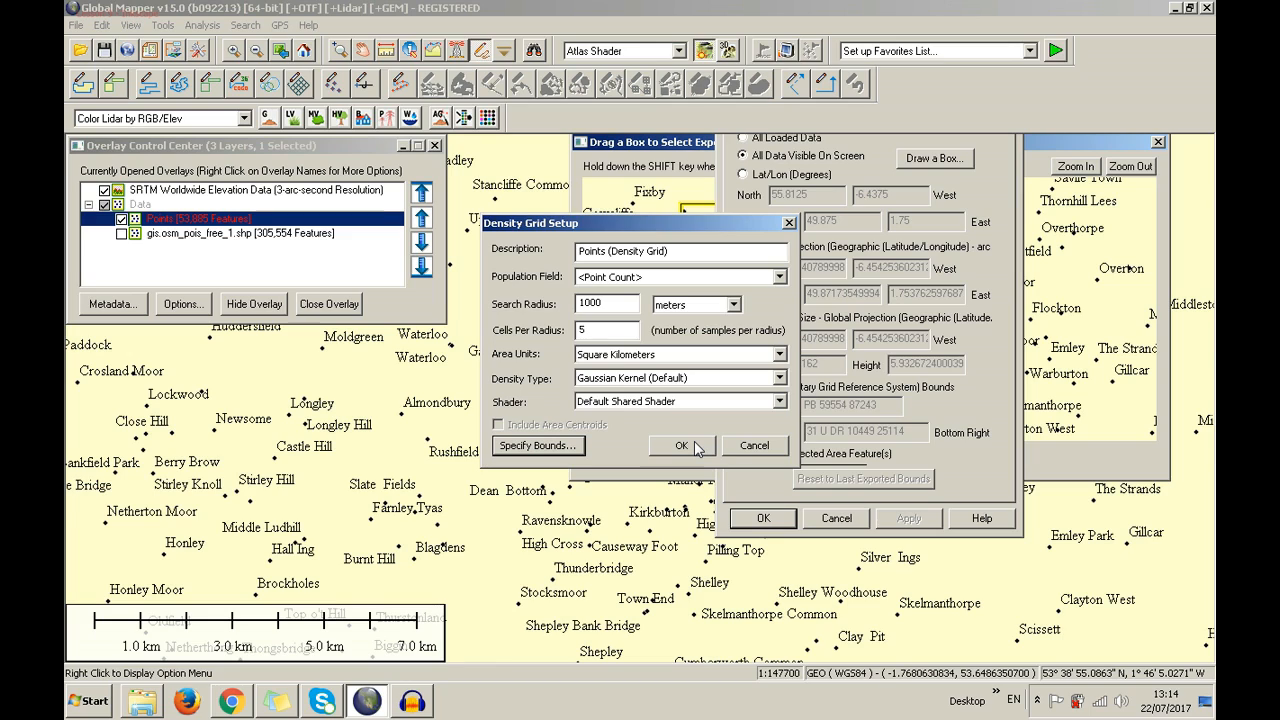
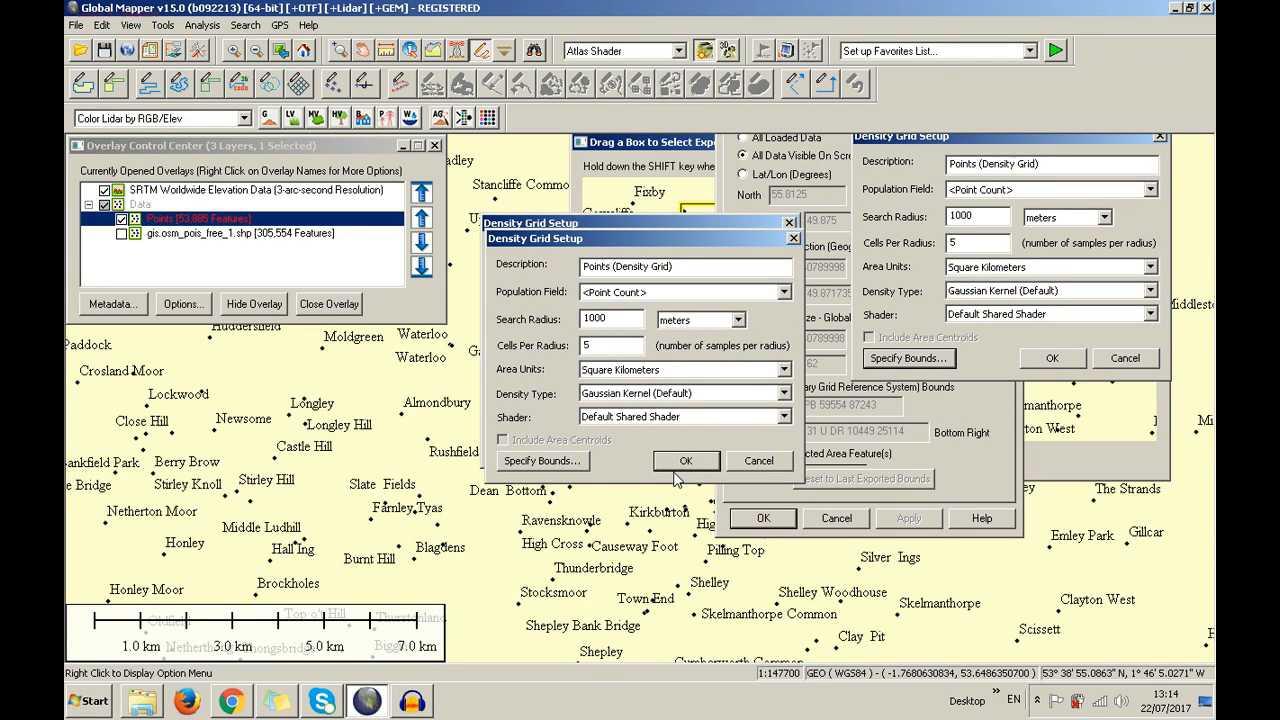
Generate the 1000 m Gaussian density grid and move the Overlay Control Center off the legend
{"action": "left_click", "coordinate": [678, 464]}
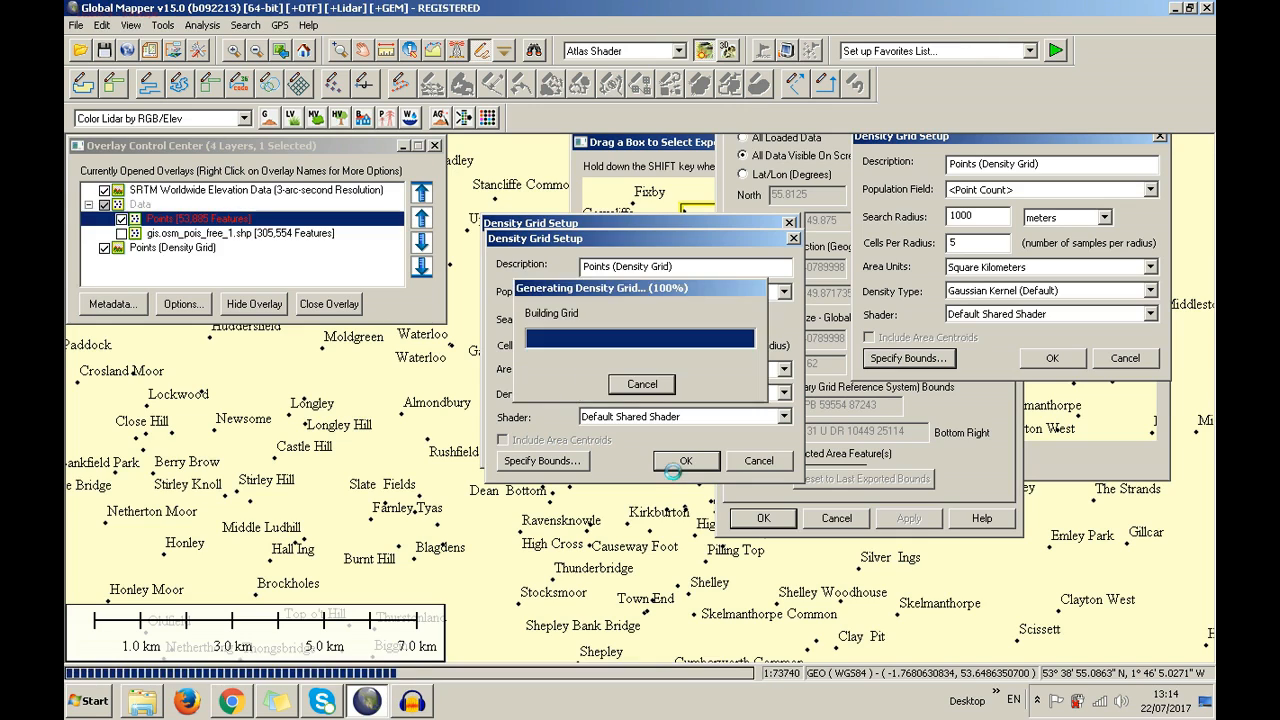
{"action": "scroll", "coordinate": [673, 471], "scroll_direction": "down", "scroll_amount": 2}
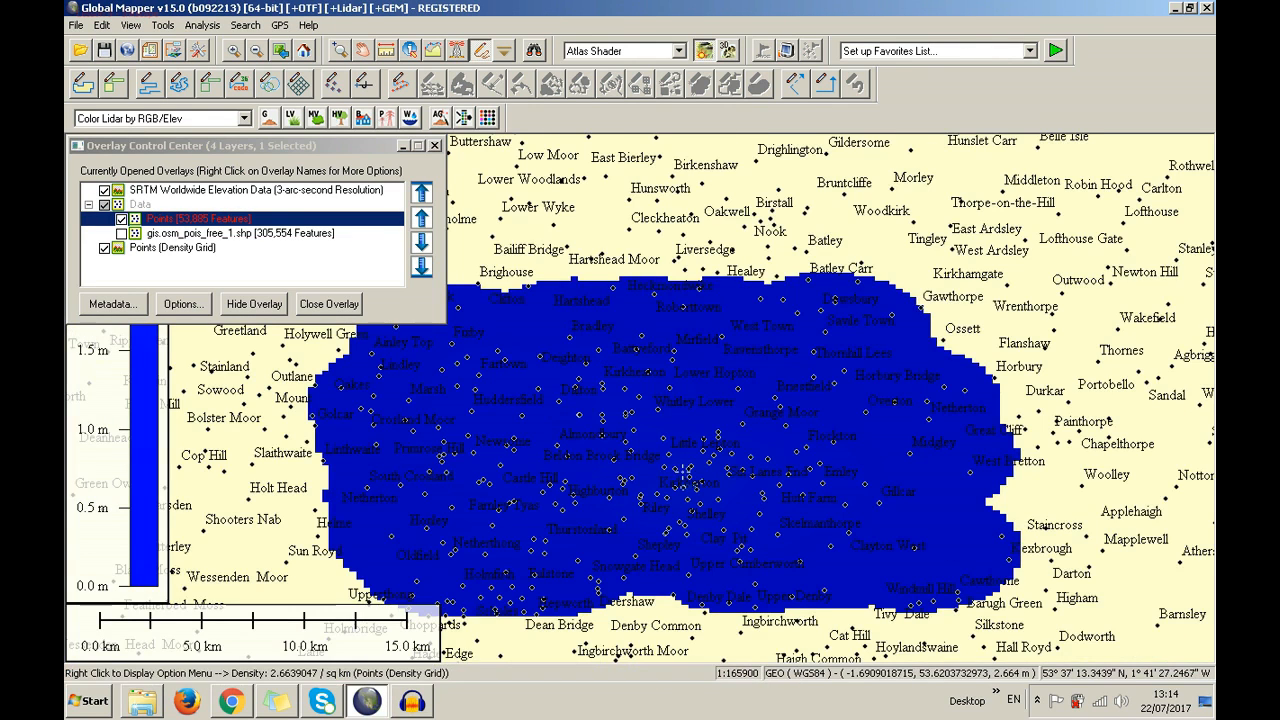
{"action": "left_click", "coordinate": [228, 148]}
{"action": "left_click_drag", "start_coordinate": [714, 148], "coordinate": [720, 145]}
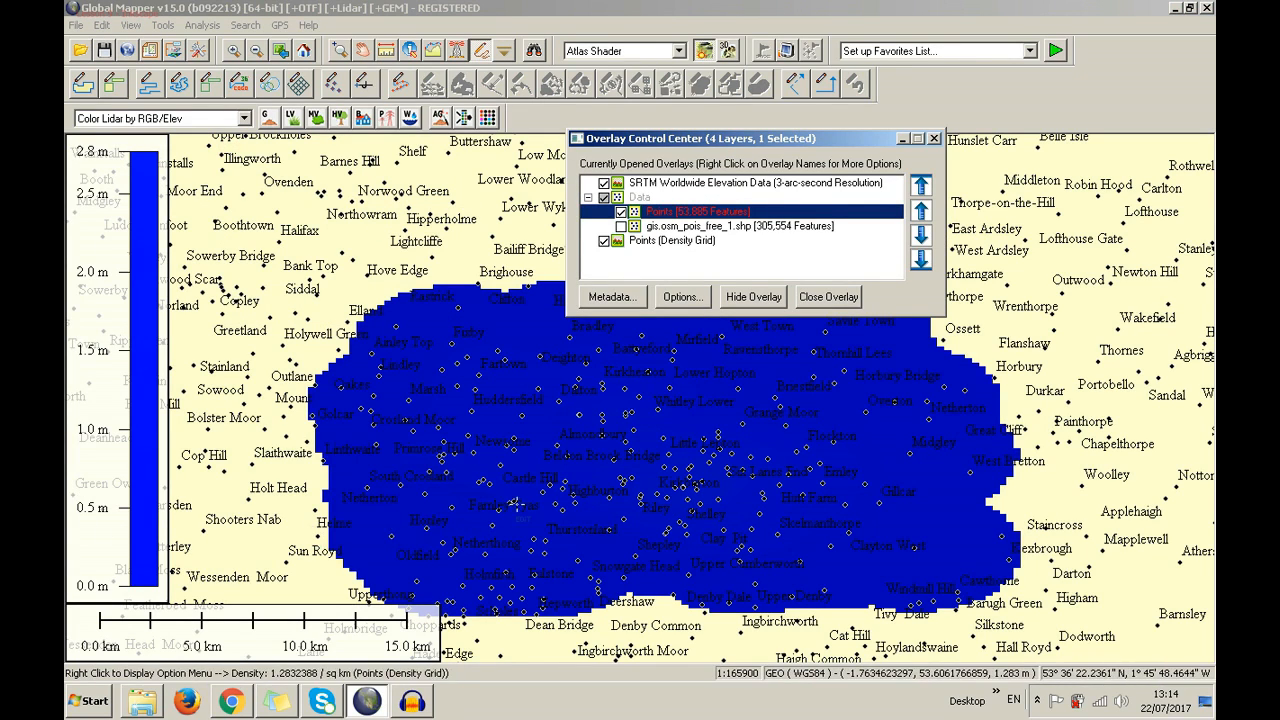
Zoom the map in on the new blue density grid
{"action": "left_click", "coordinate": [632, 17]}
{"action": "scroll", "coordinate": [508, 442], "scroll_direction": "up", "scroll_amount": 1}
{"action": "scroll", "coordinate": [508, 442], "scroll_direction": "up", "scroll_amount": 1}
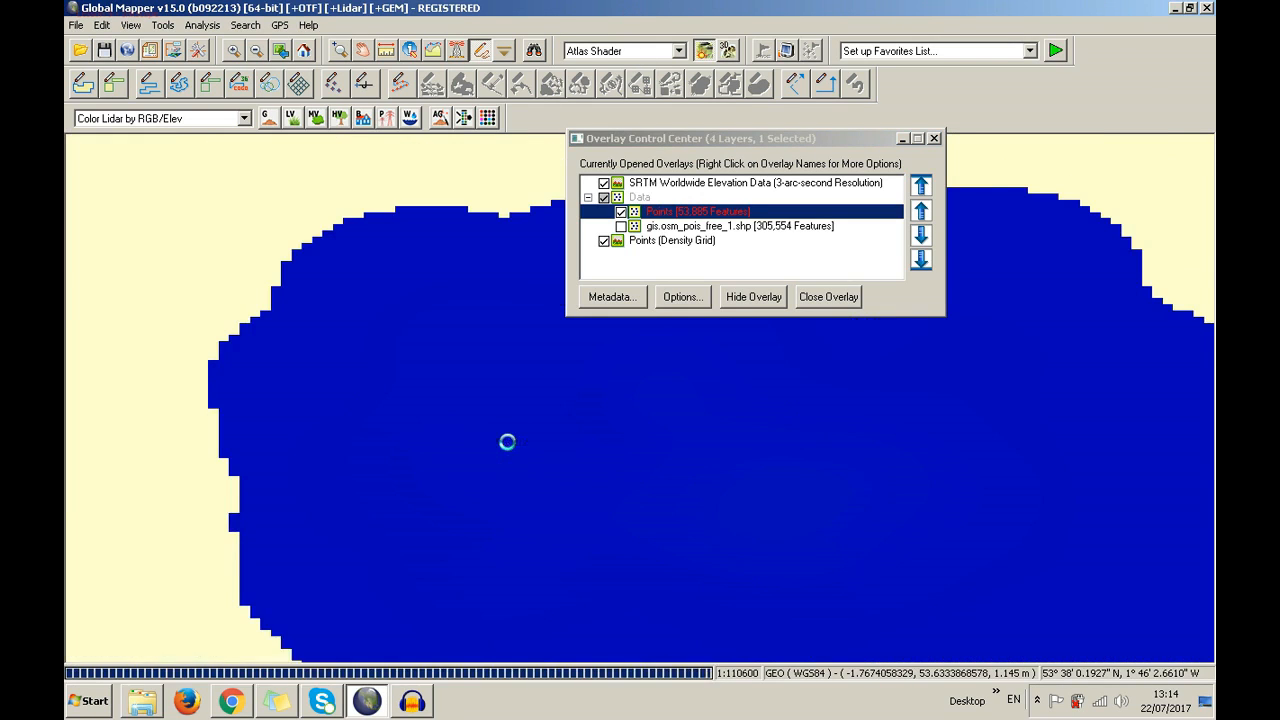
{"action": "scroll", "coordinate": [508, 442], "scroll_direction": "up", "scroll_amount": 1}
{"action": "scroll", "coordinate": [508, 442], "scroll_direction": "up", "scroll_amount": 1}
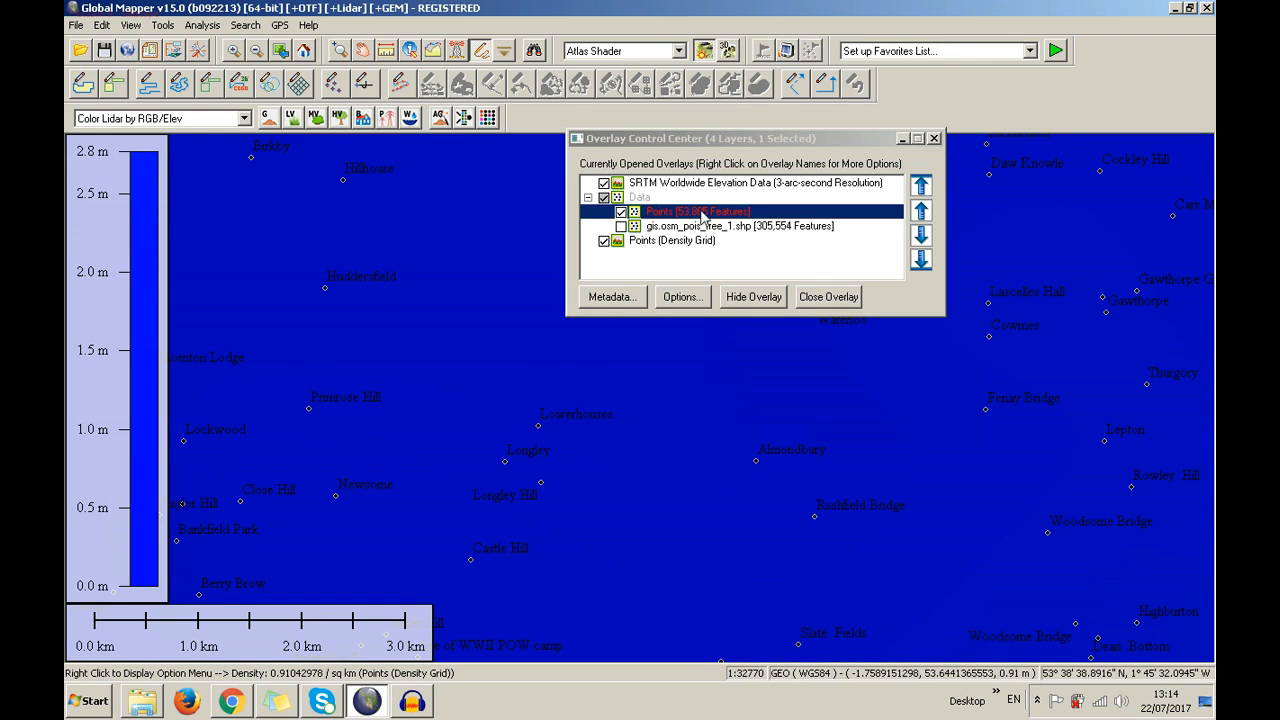
Create a second Points density grid with a 100 m search radius, keeping Point Count, and 1 cell per radius
{"action": "right_click", "coordinate": [649, 212]}
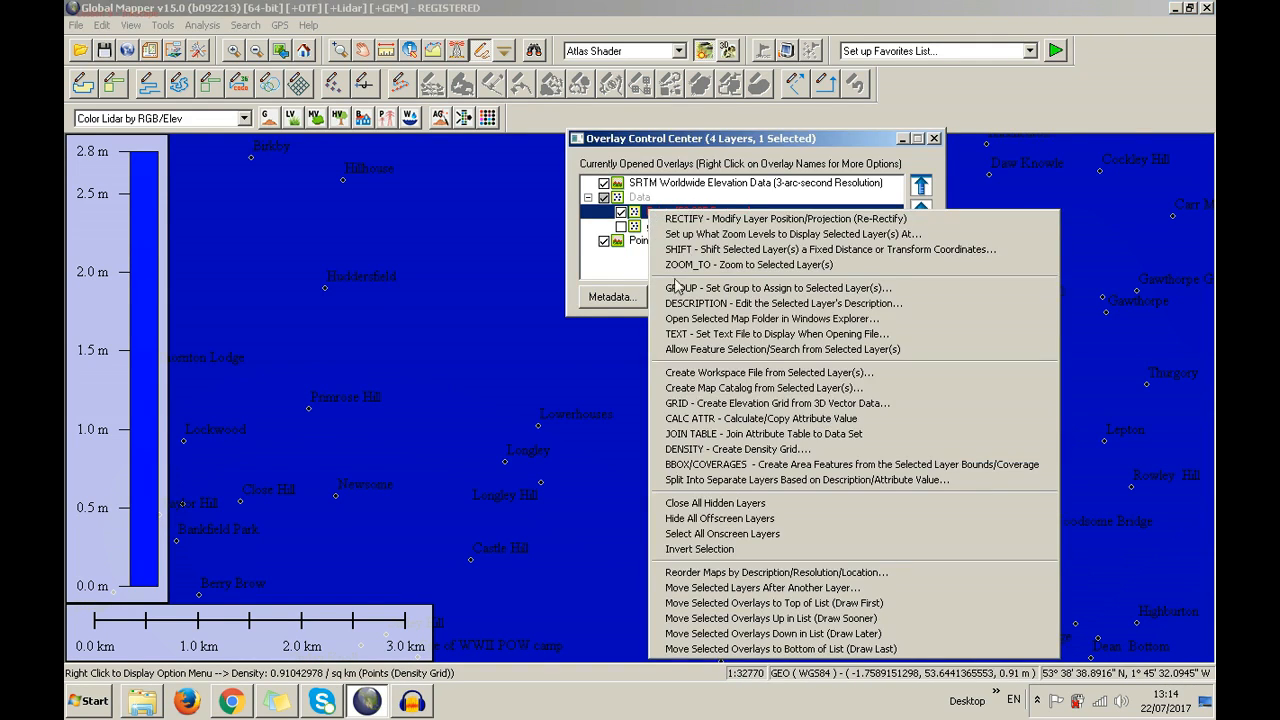
{"action": "left_click", "coordinate": [720, 450]}
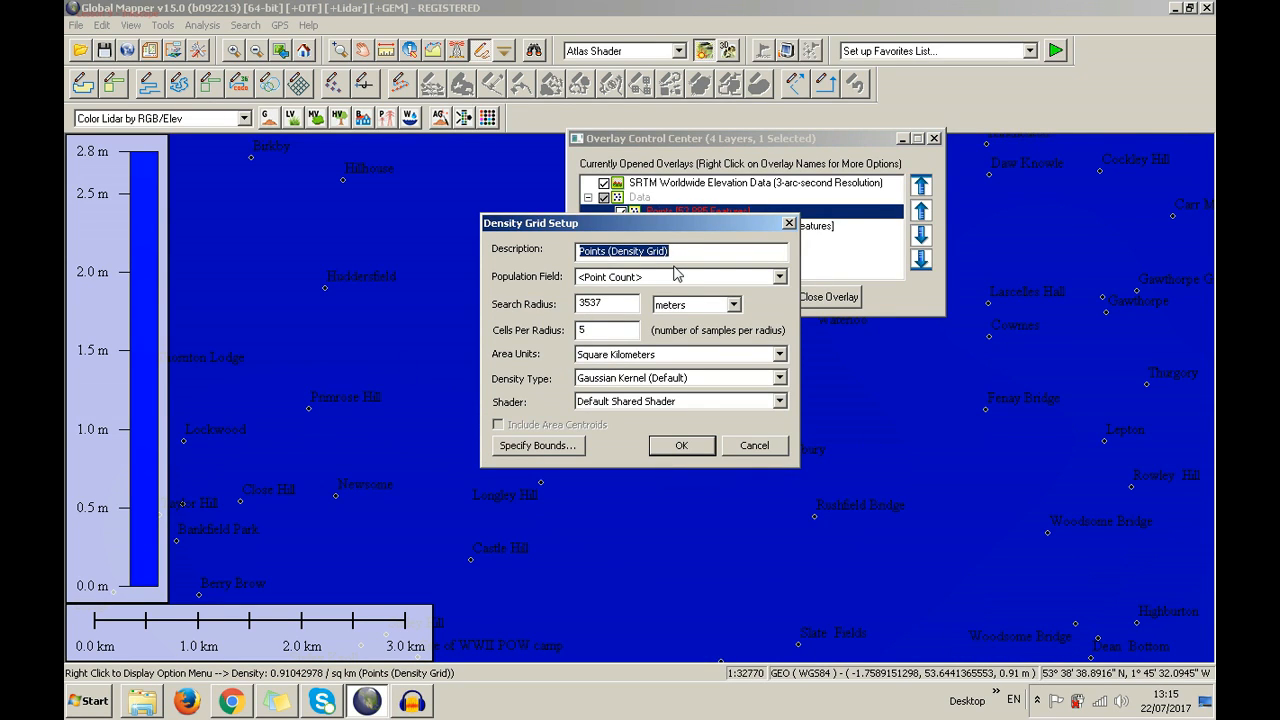
{"action": "double_click", "coordinate": [608, 303]}
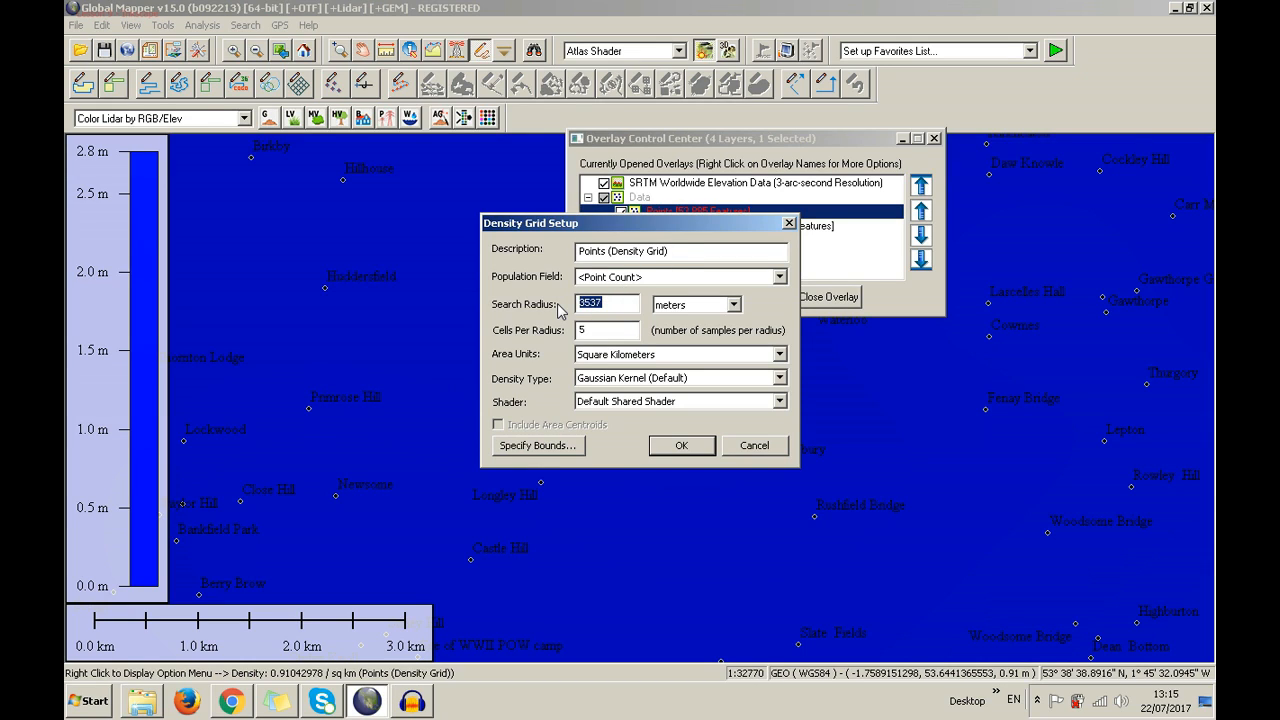
{"action": "type", "text": "11"}
{"action": "left_click", "coordinate": [667, 280]}
{"action": "left_click", "coordinate": [666, 280]}
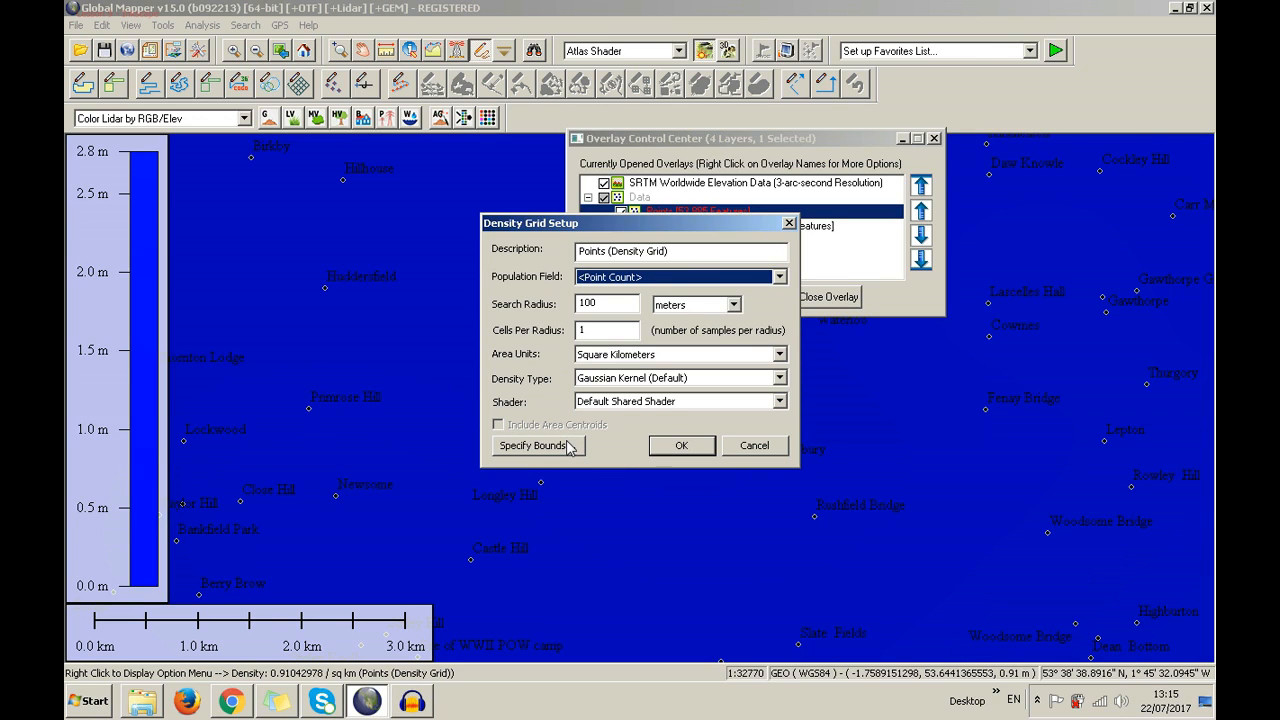
{"action": "left_click", "coordinate": [905, 319]}
{"action": "scroll", "coordinate": [905, 319], "scroll_direction": "down", "scroll_amount": 2}
{"action": "scroll", "coordinate": [770, 370], "scroll_direction": "up", "scroll_amount": 1}
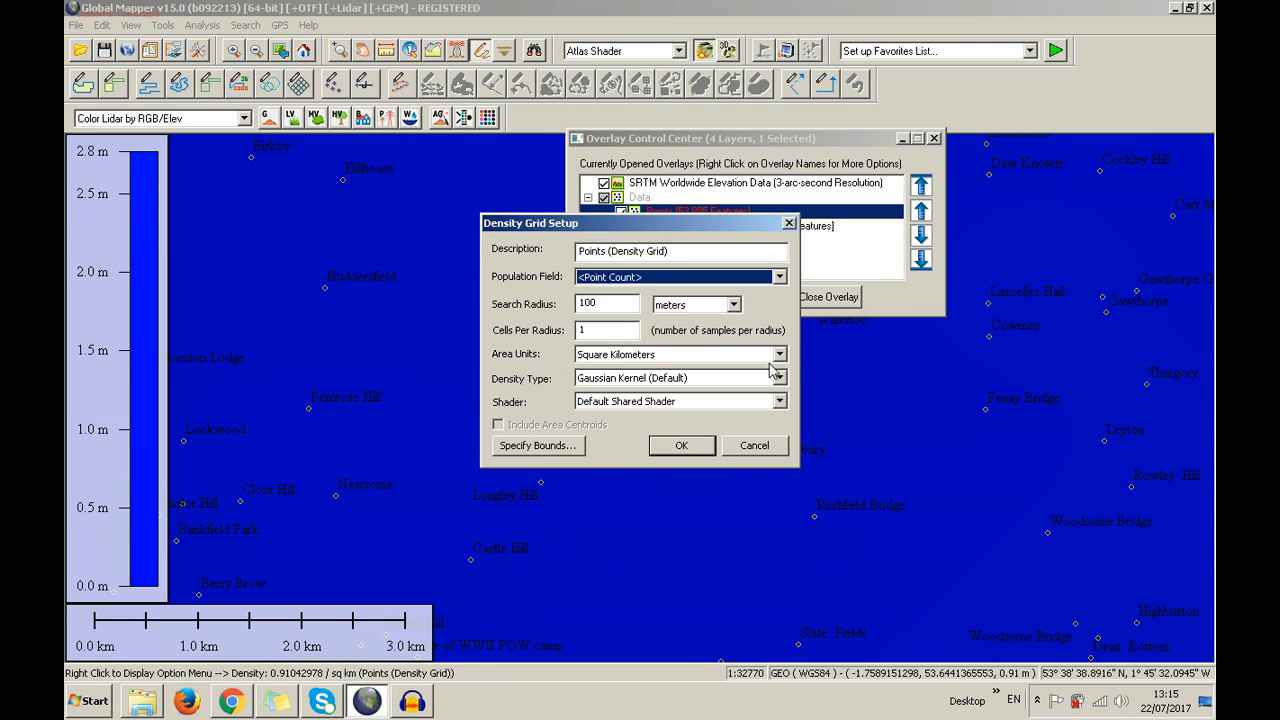
{"action": "left_click", "coordinate": [686, 451]}
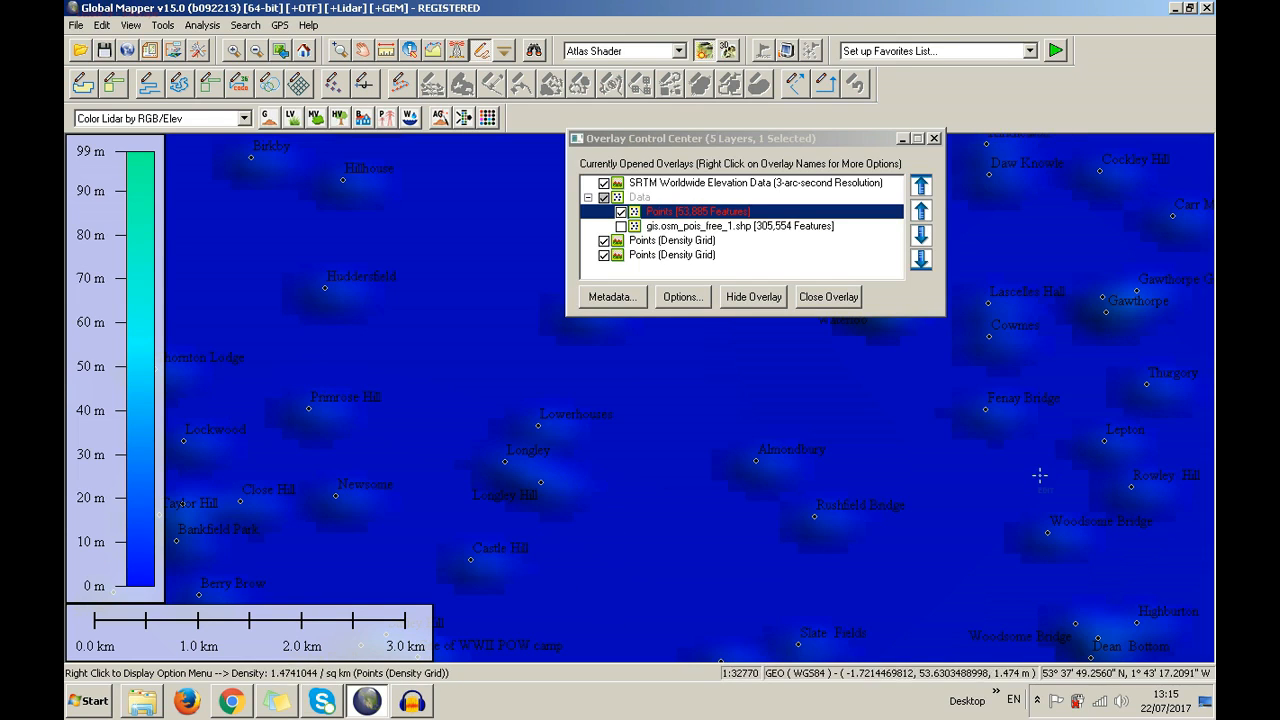
Zoom around to inspect the fine 0–99 density grid cells
{"action": "scroll", "coordinate": [764, 408], "scroll_direction": "down", "scroll_amount": 2}
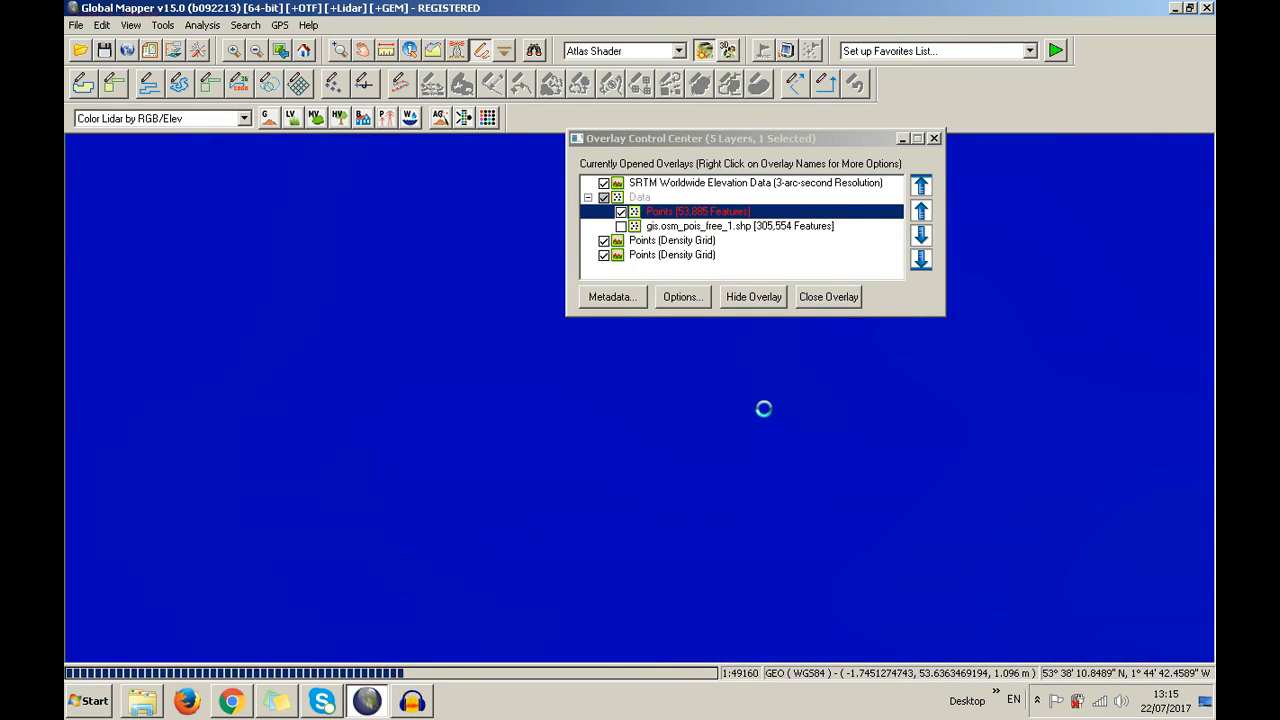
{"action": "scroll", "coordinate": [764, 408], "scroll_direction": "down", "scroll_amount": 1}
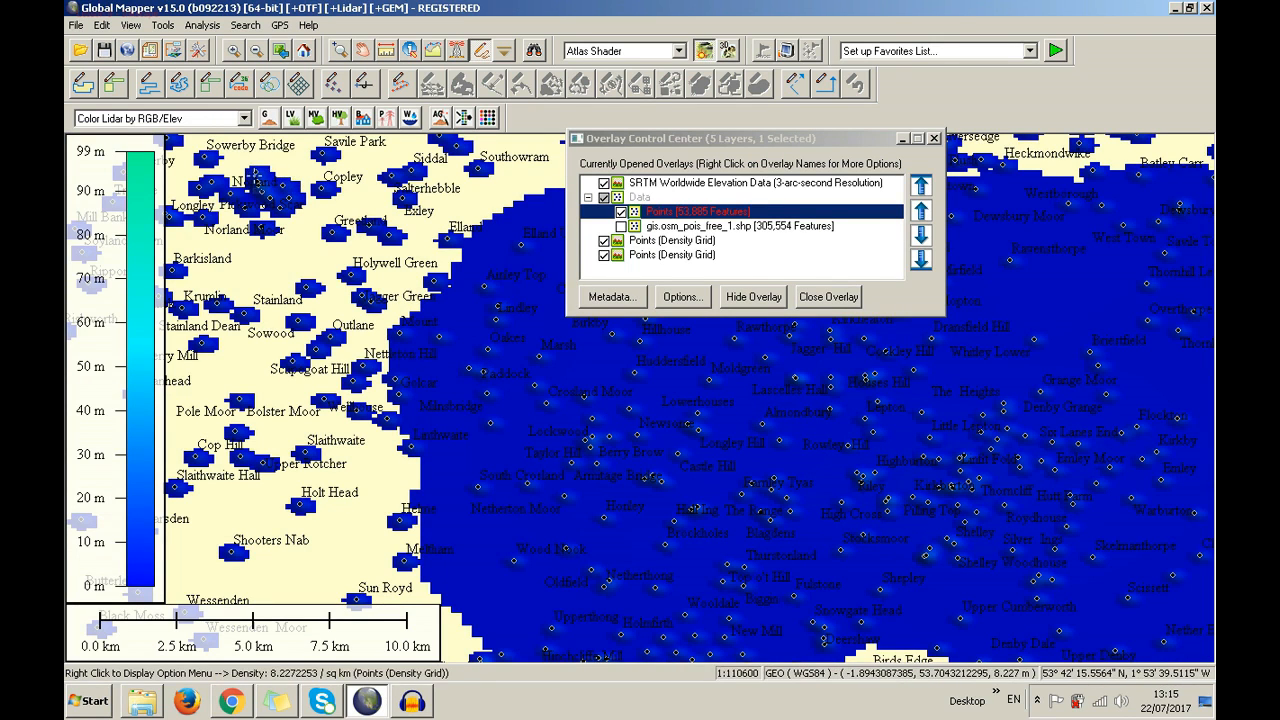
{"action": "scroll", "coordinate": [253, 175], "scroll_direction": "up", "scroll_amount": 1}
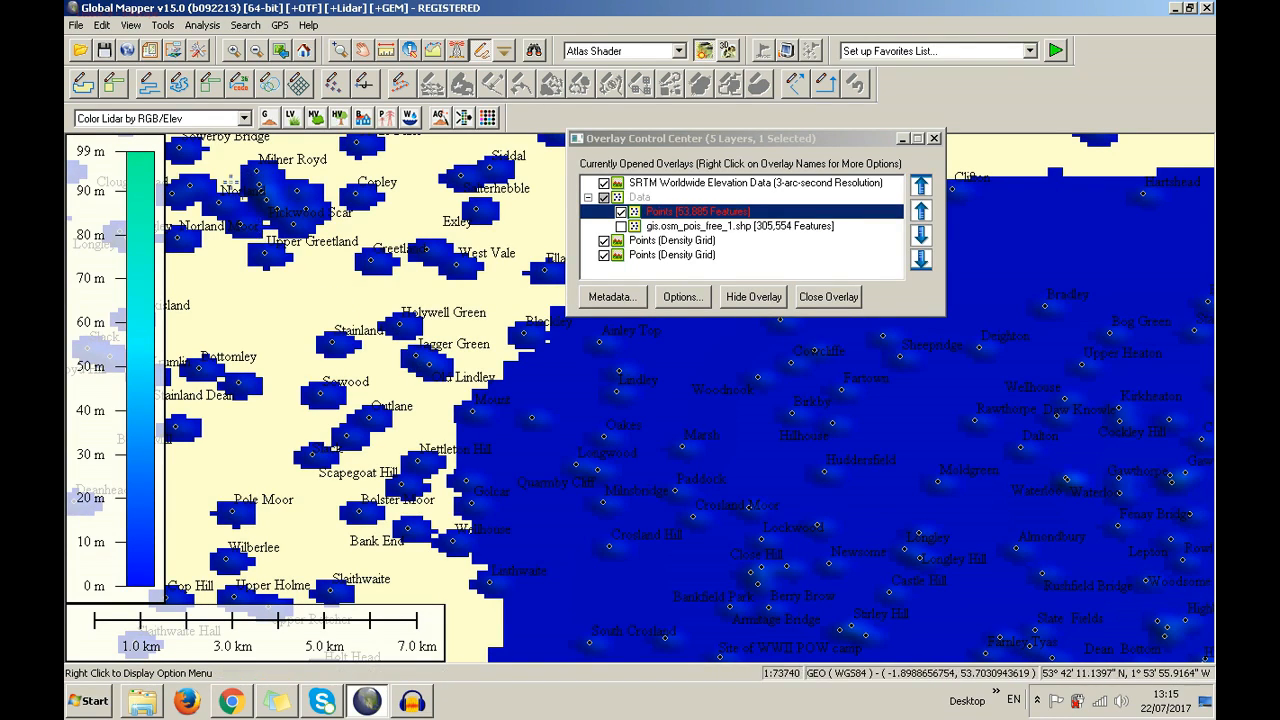
{"action": "scroll", "coordinate": [245, 180], "scroll_direction": "up", "scroll_amount": 1}
{"action": "scroll", "coordinate": [262, 182], "scroll_direction": "up", "scroll_amount": 1}
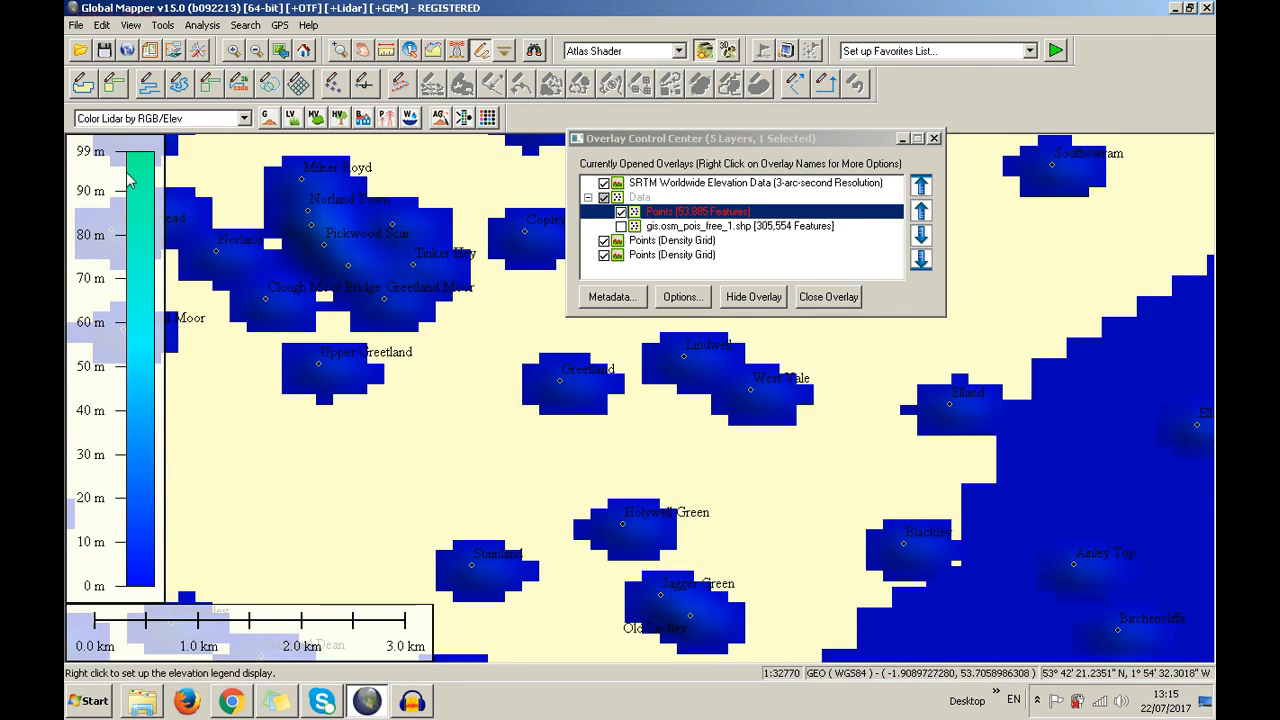
Zoom back out and fit the view to the full Points layer extent
{"action": "scroll", "coordinate": [376, 291], "scroll_direction": "down", "scroll_amount": 1}
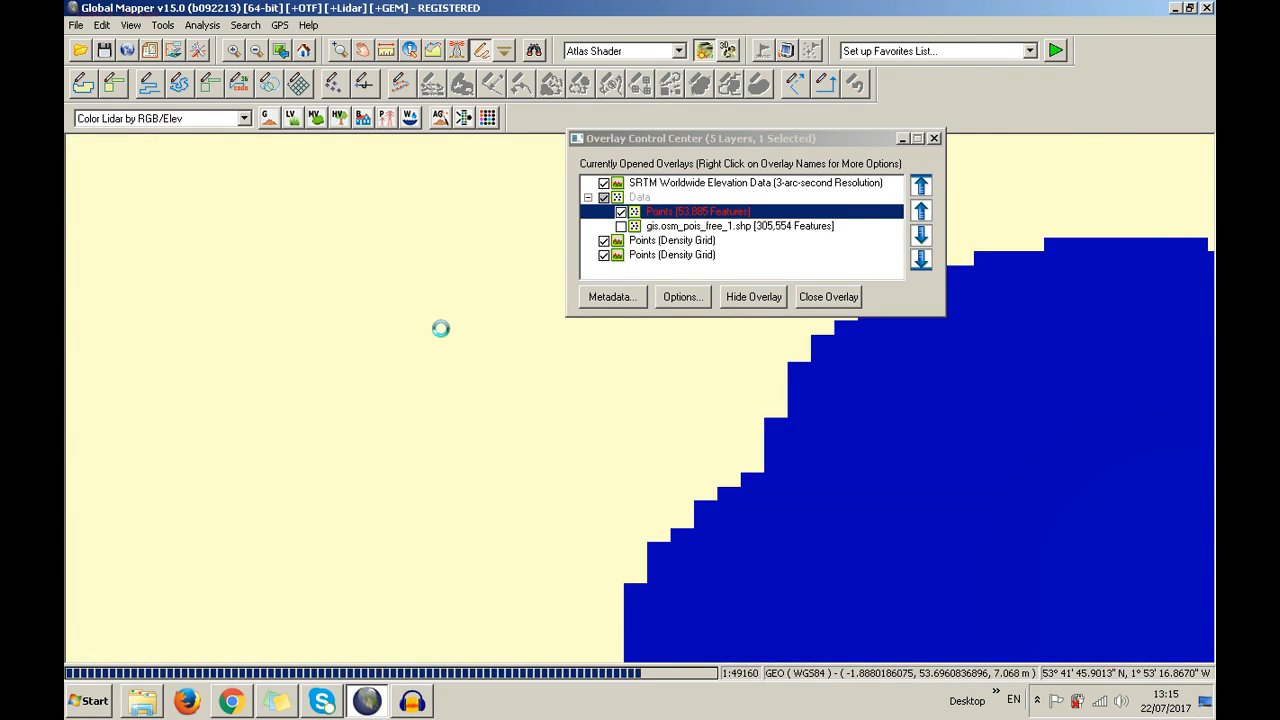
{"action": "scroll", "coordinate": [446, 328], "scroll_direction": "down", "scroll_amount": 1}
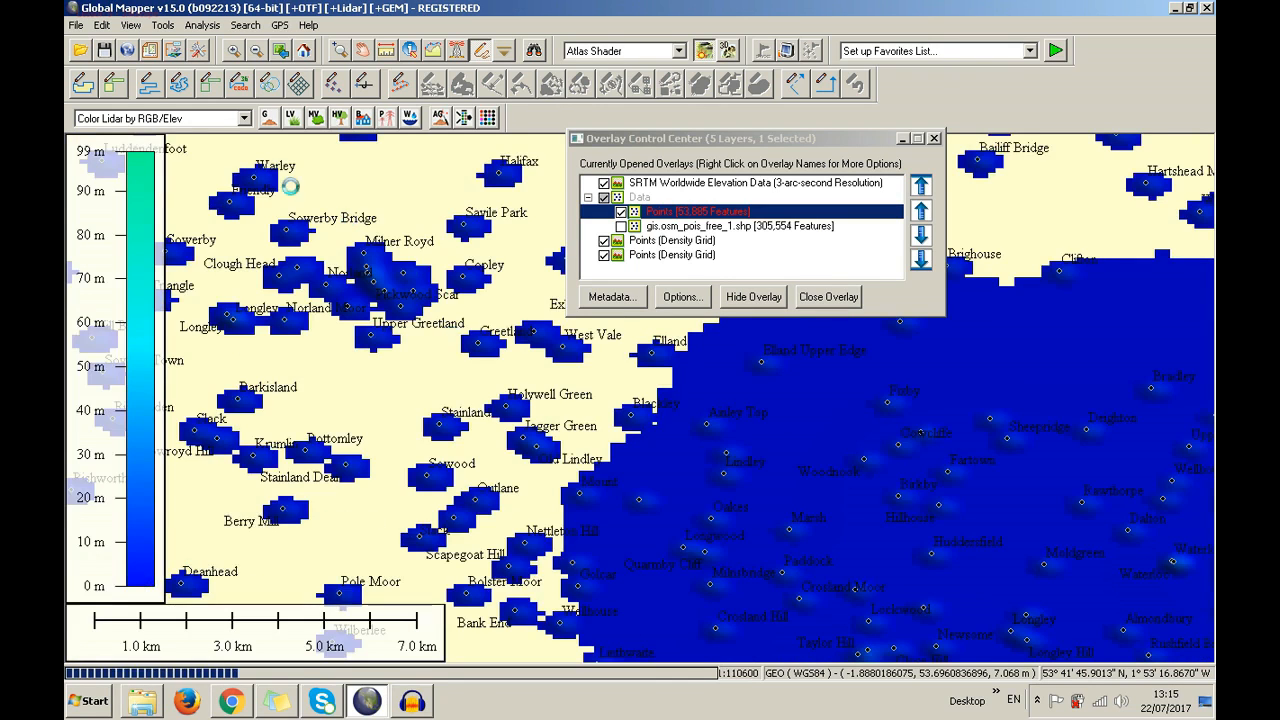
{"action": "scroll", "coordinate": [285, 182], "scroll_direction": "down", "scroll_amount": 1}
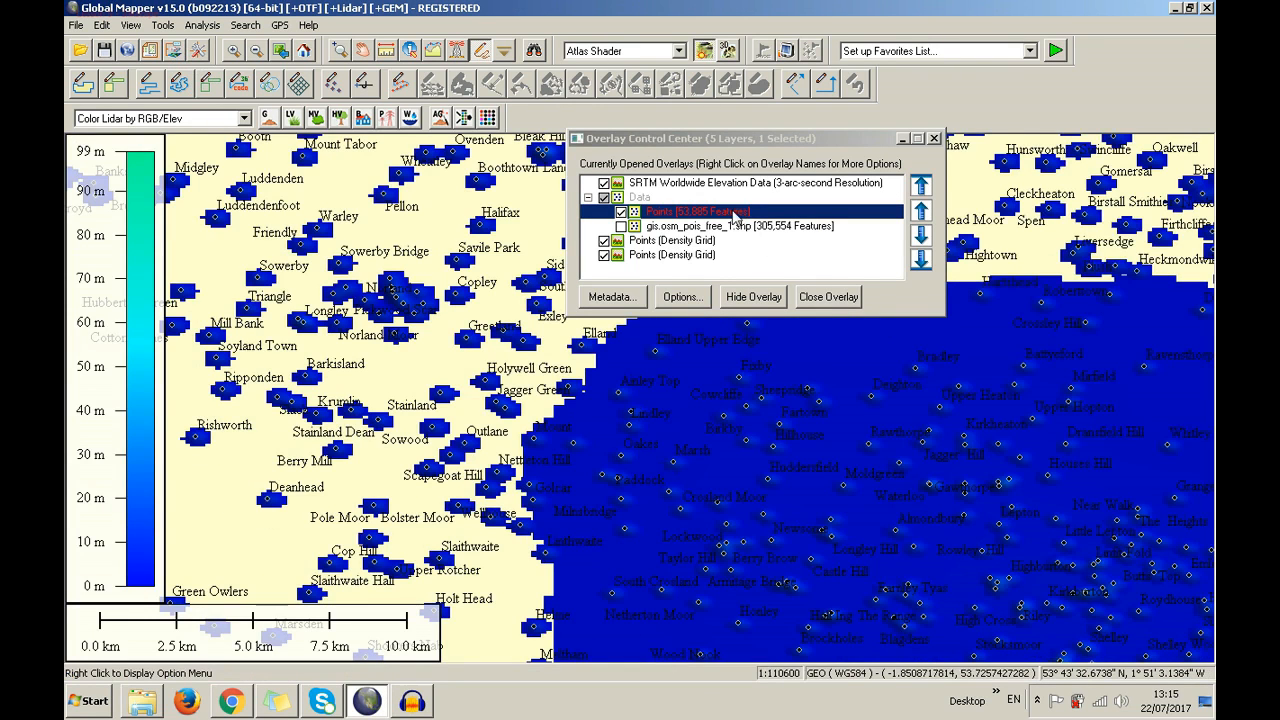
{"action": "right_click", "coordinate": [733, 213]}
{"action": "left_click", "coordinate": [785, 264]}
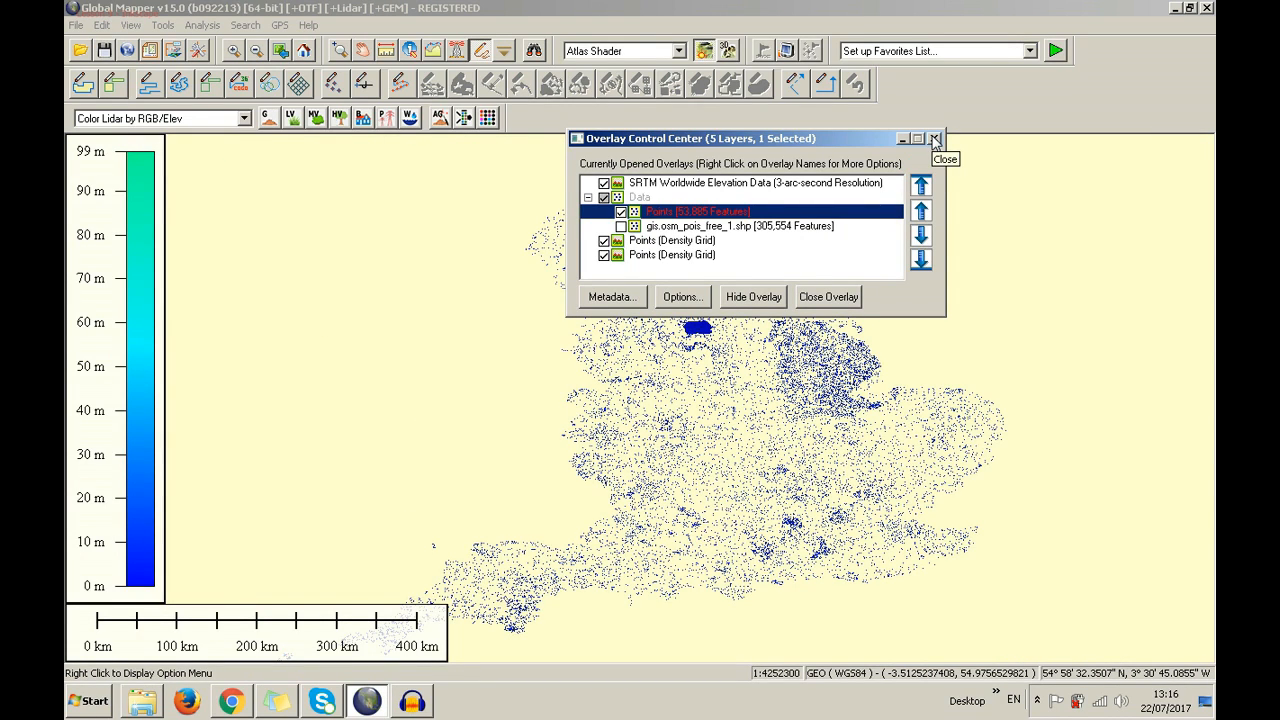
Hide the Points layer and box-zoom into the dense blue patch
{"action": "left_click", "coordinate": [621, 212]}
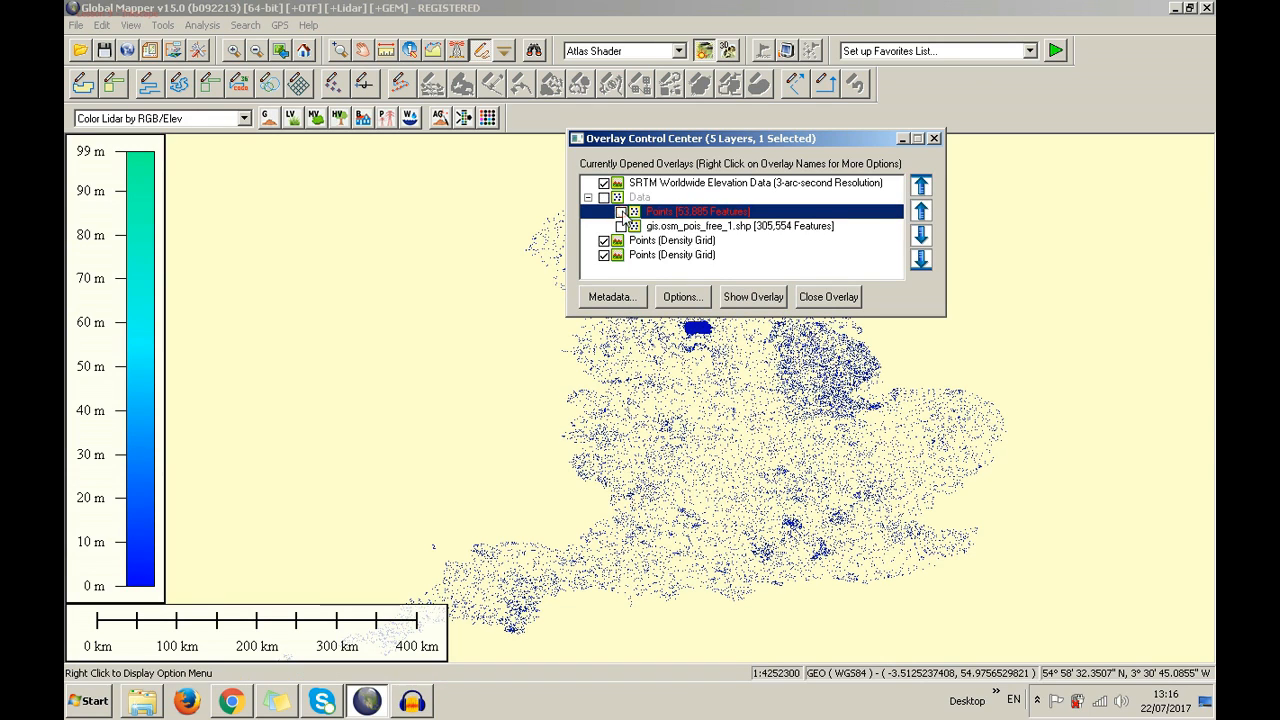
{"action": "left_click", "coordinate": [934, 139]}
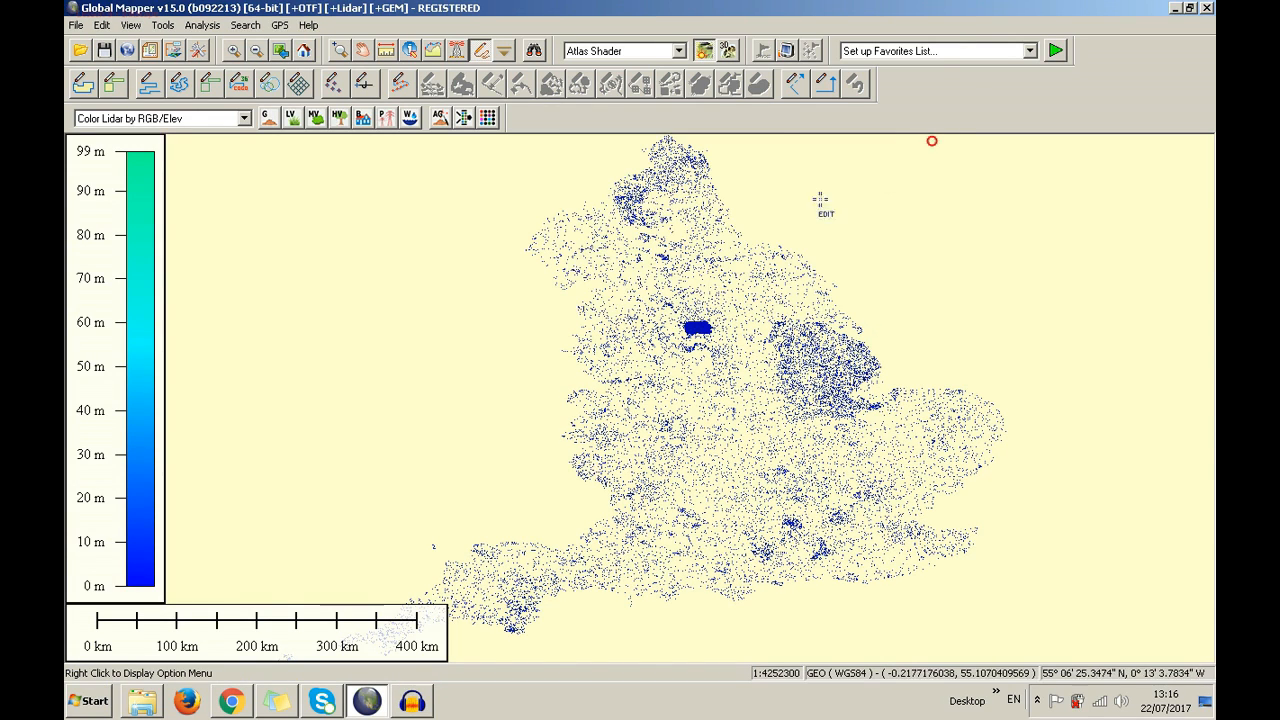
{"action": "left_click", "coordinate": [341, 50]}
{"action": "left_click_drag", "start_coordinate": [681, 313], "coordinate": [723, 340]}
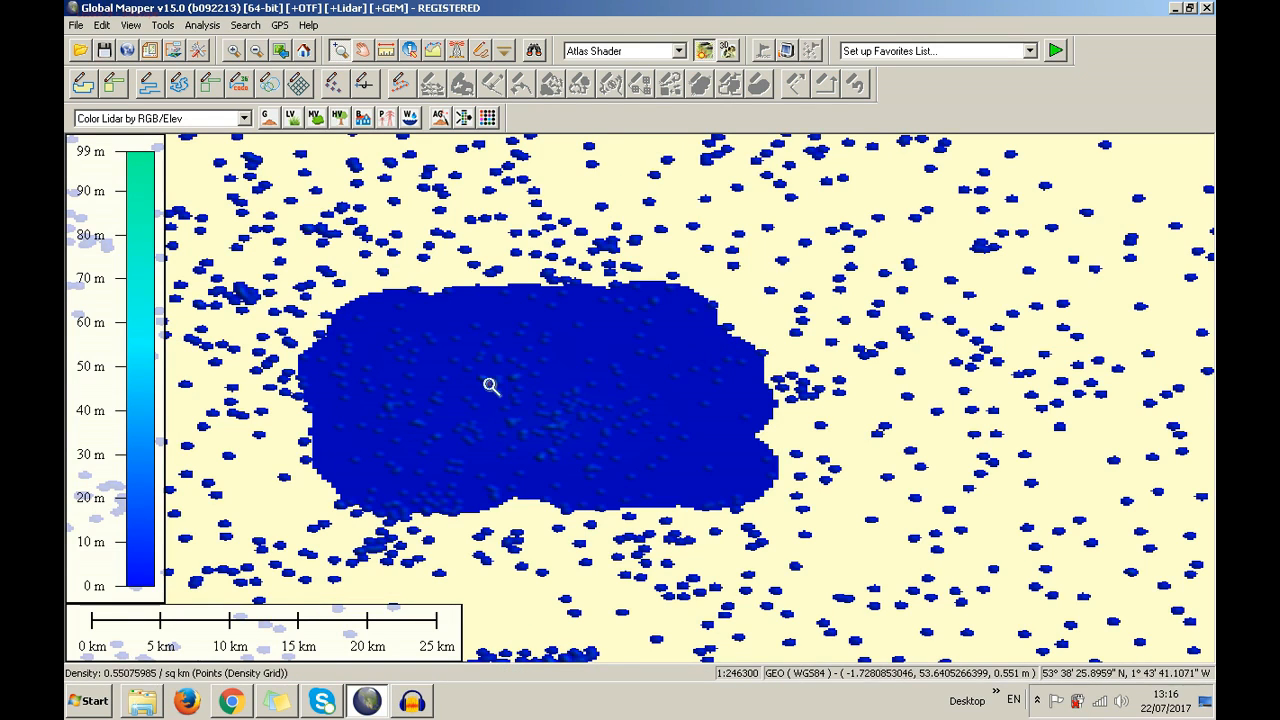
{"action": "left_click_drag", "start_coordinate": [371, 343], "coordinate": [517, 426]}
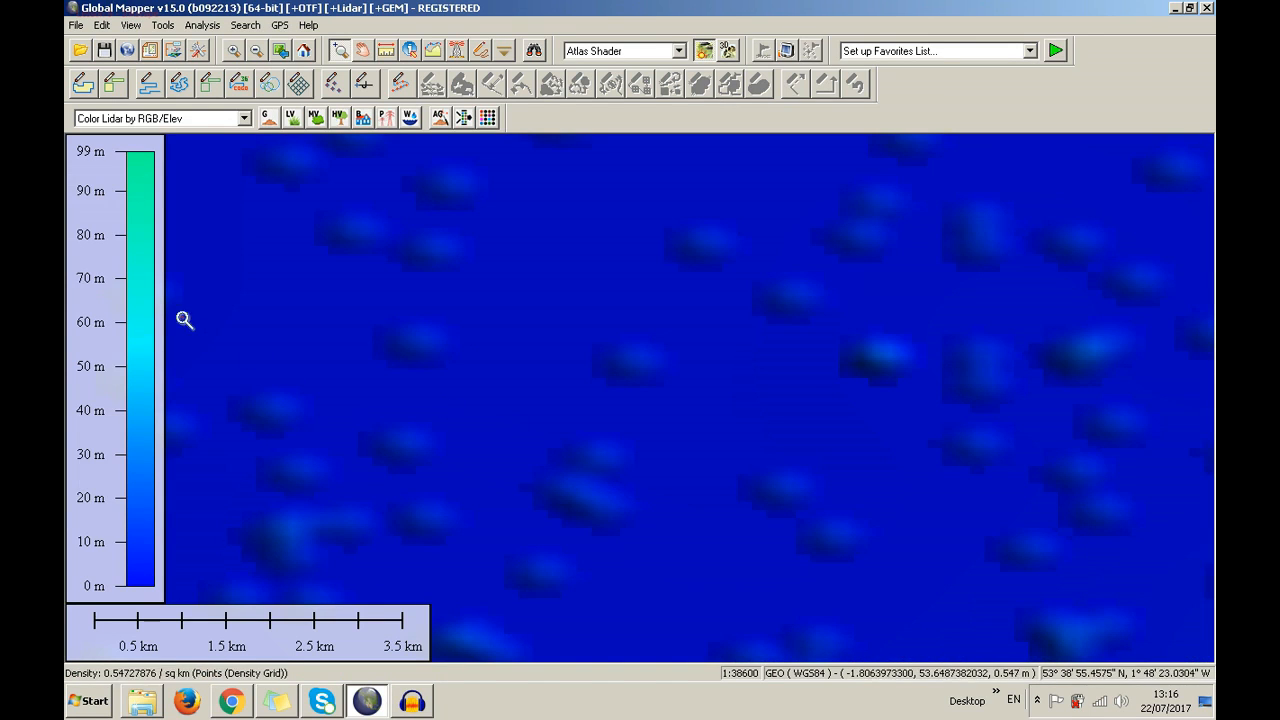
Show the Points layer again and hide both density grid layers
{"action": "left_click", "coordinate": [173, 50]}
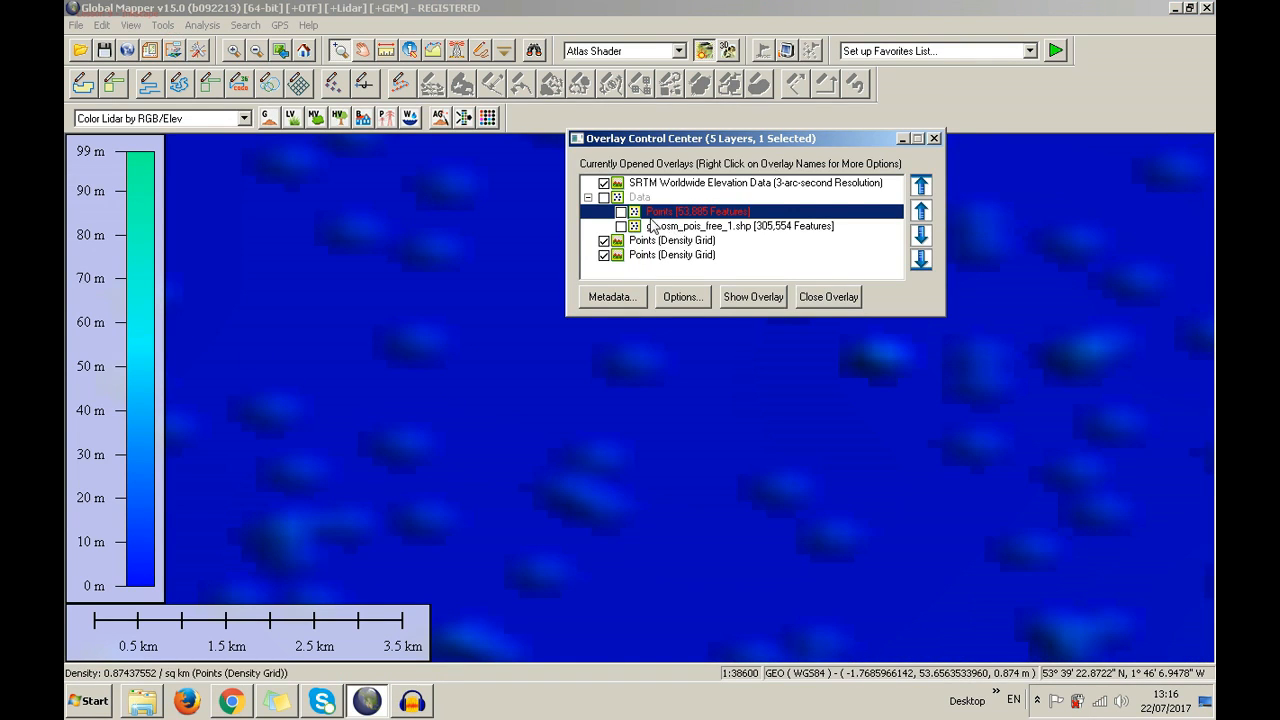
{"action": "left_click", "coordinate": [620, 212]}
{"action": "left_click", "coordinate": [604, 255]}
{"action": "left_click", "coordinate": [604, 241]}
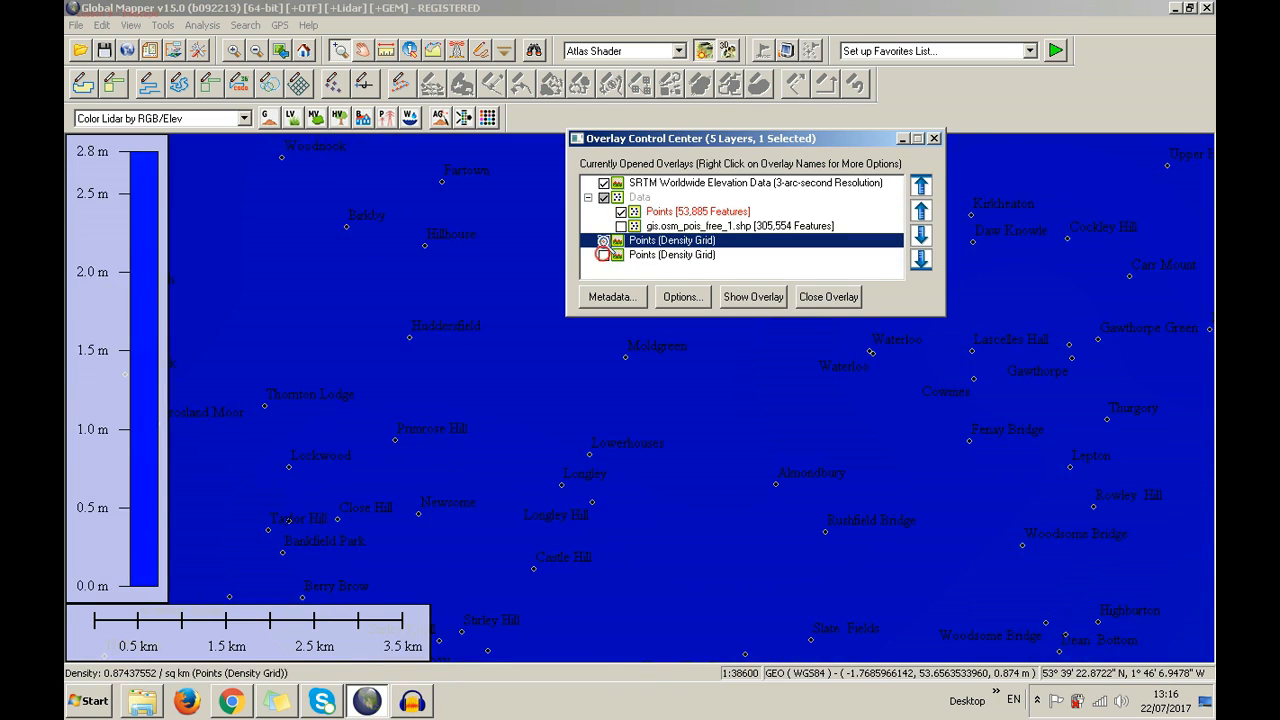
Remove both density grid layers from the Overlay Control Center
{"action": "right_click", "coordinate": [616, 257]}
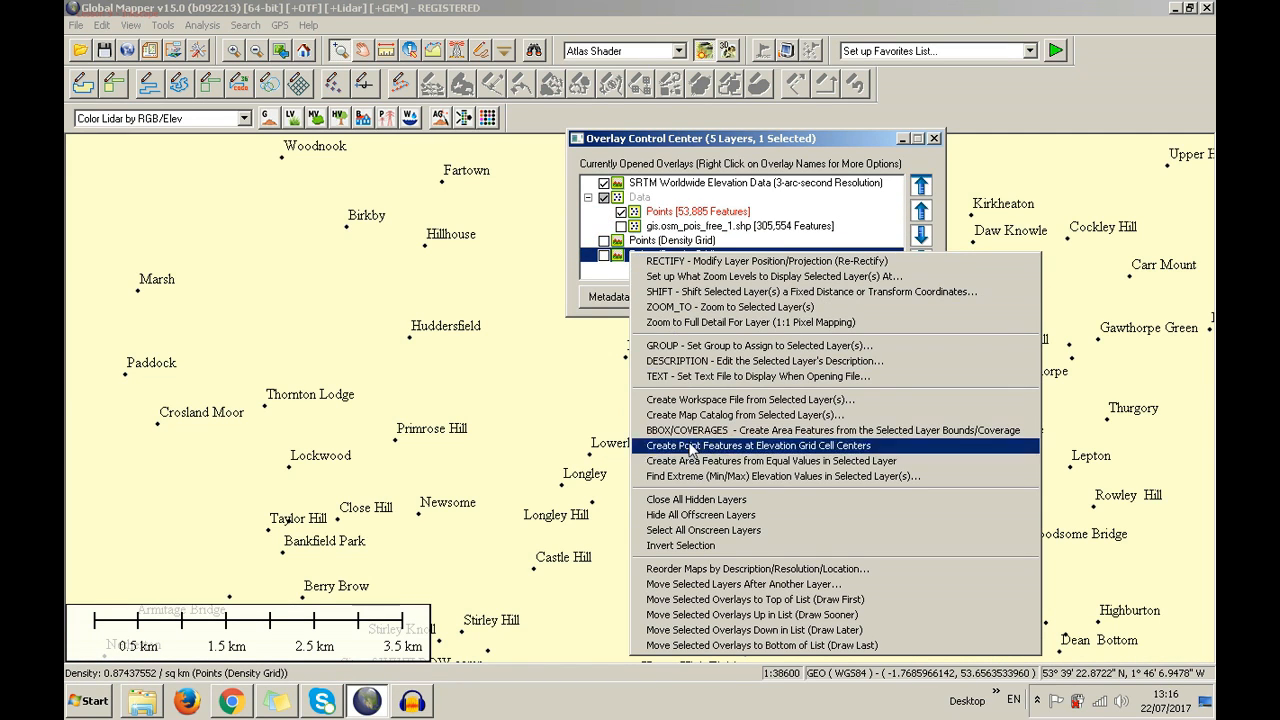
{"action": "left_click", "coordinate": [603, 283]}
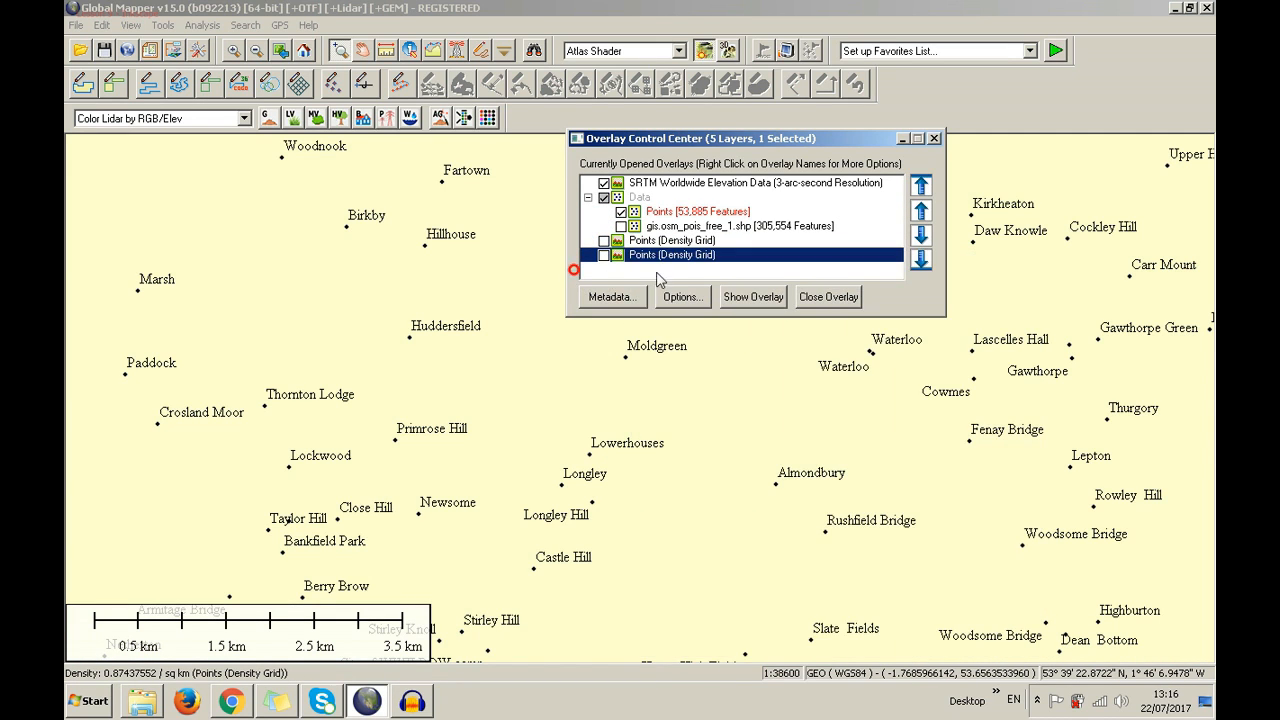
{"action": "left_click", "coordinate": [827, 298]}
{"action": "left_click", "coordinate": [731, 256]}
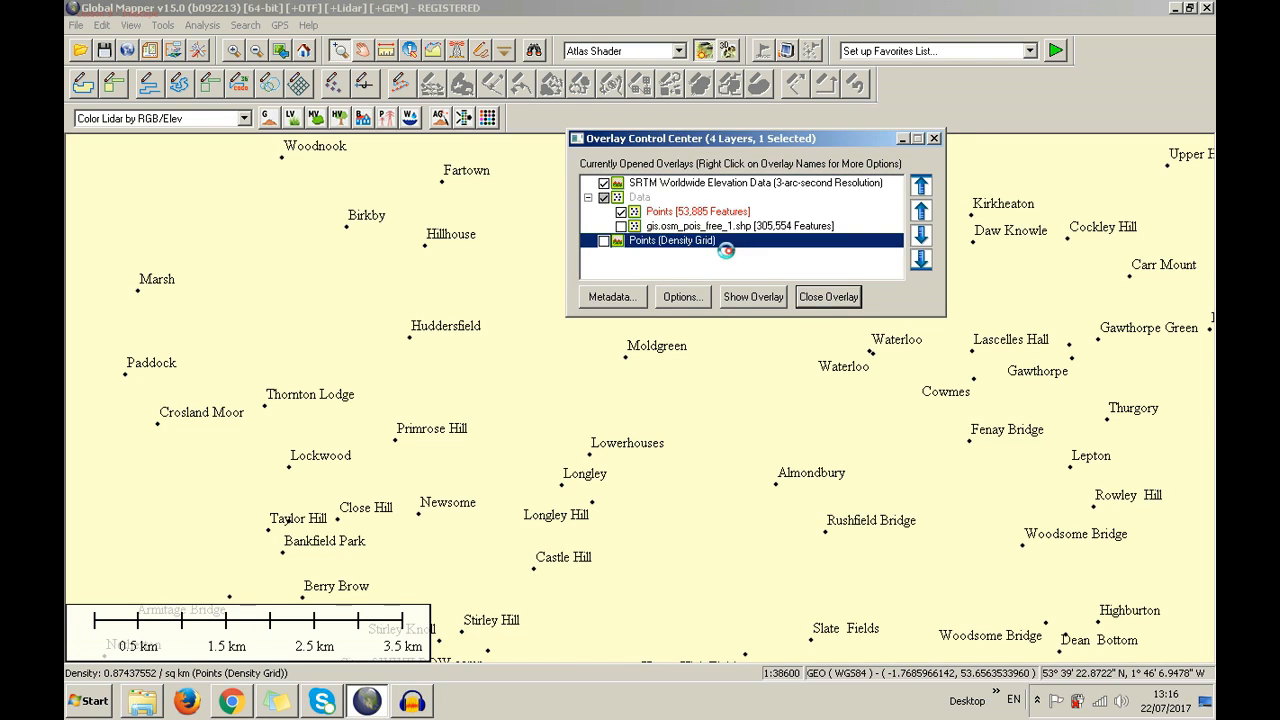
{"action": "left_click", "coordinate": [812, 299]}
Select the Points layer, close the layer list and zoom out around Huddersfield
{"action": "left_click", "coordinate": [716, 251]}
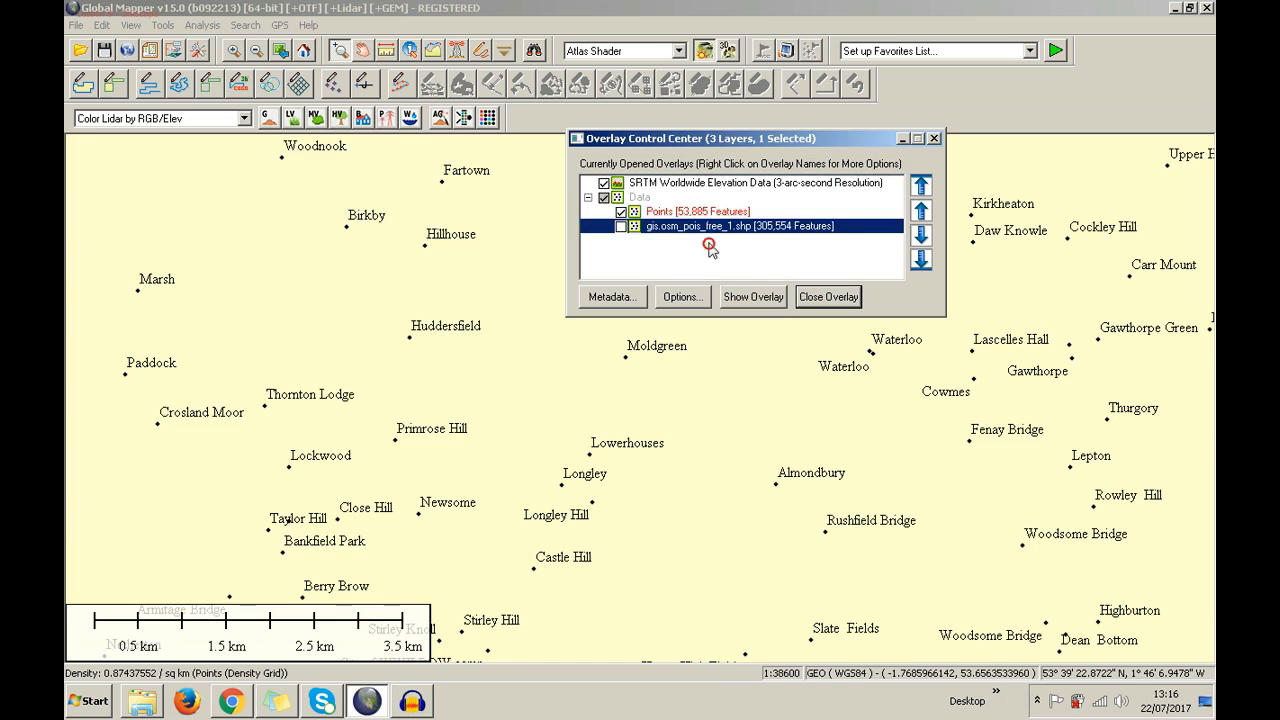
{"action": "left_click", "coordinate": [641, 212]}
{"action": "right_click", "coordinate": [641, 213]}
{"action": "left_click", "coordinate": [766, 6]}
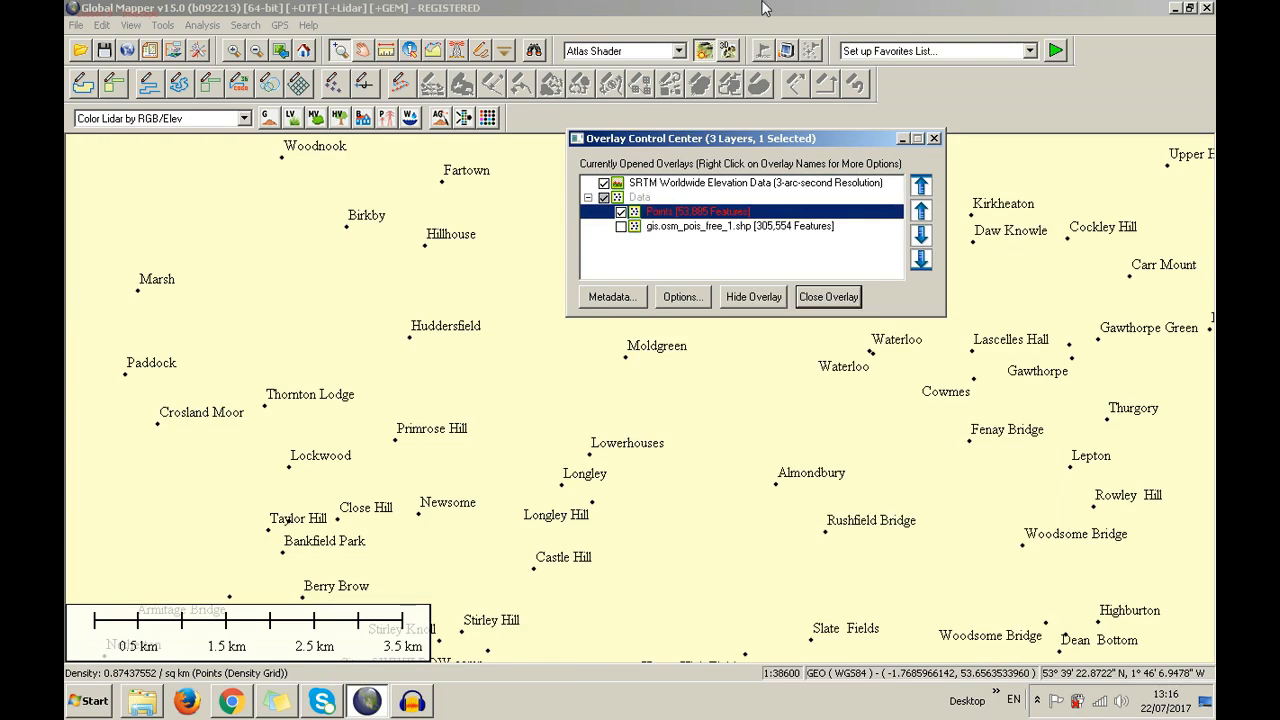
{"action": "left_click", "coordinate": [931, 139]}
{"action": "scroll", "coordinate": [727, 301], "scroll_direction": "down", "scroll_amount": 4}
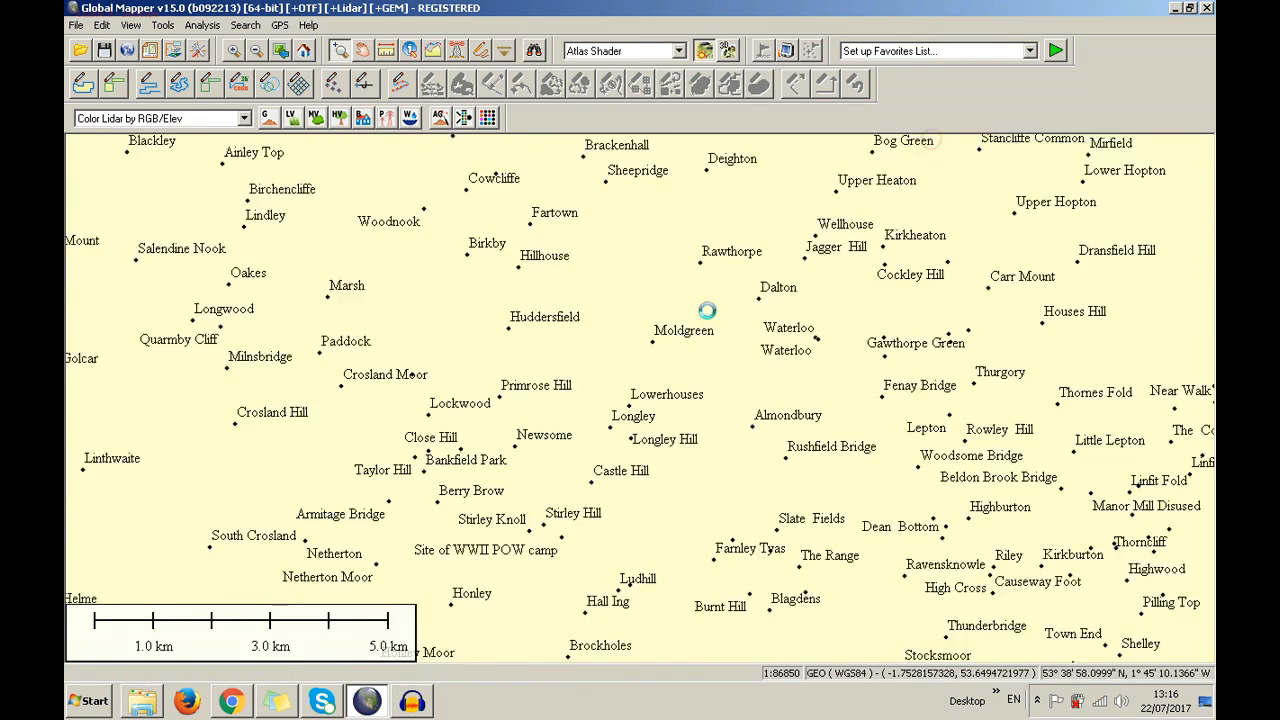
Start a density grid from Points but cancel it, then close the layer list
{"action": "left_click", "coordinate": [173, 52]}
{"action": "right_click", "coordinate": [670, 220]}
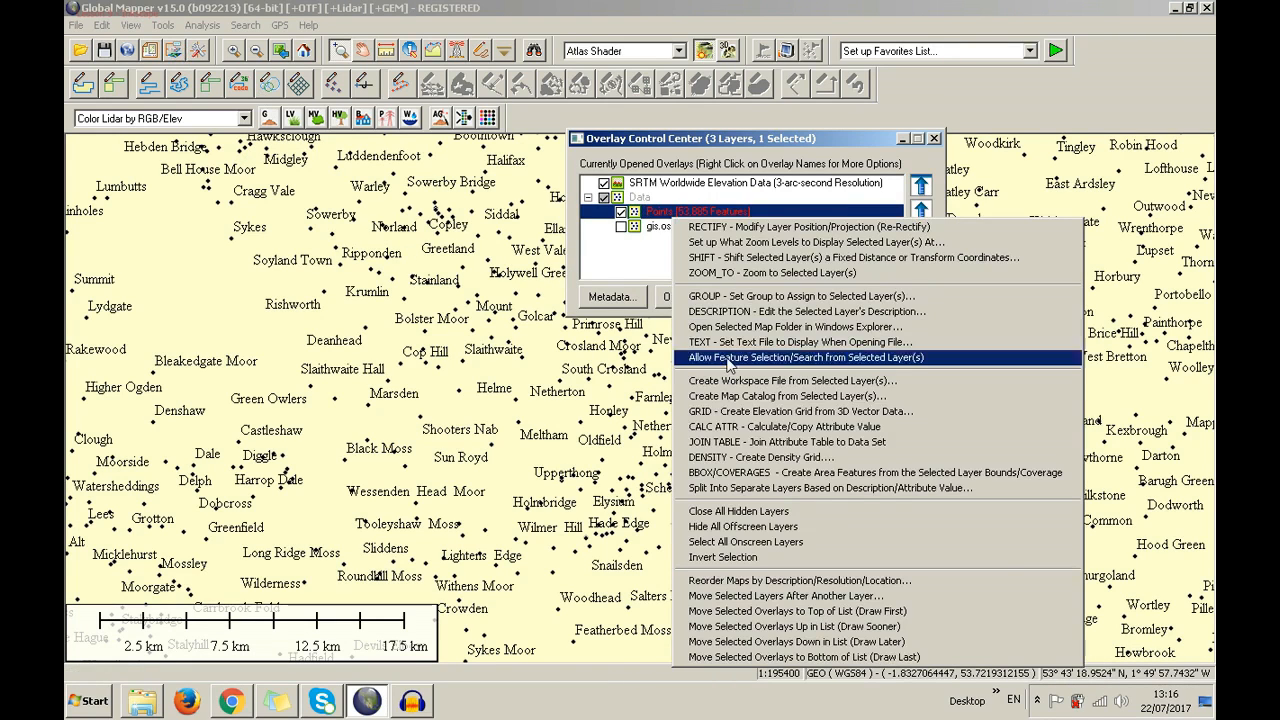
{"action": "left_click", "coordinate": [757, 460]}
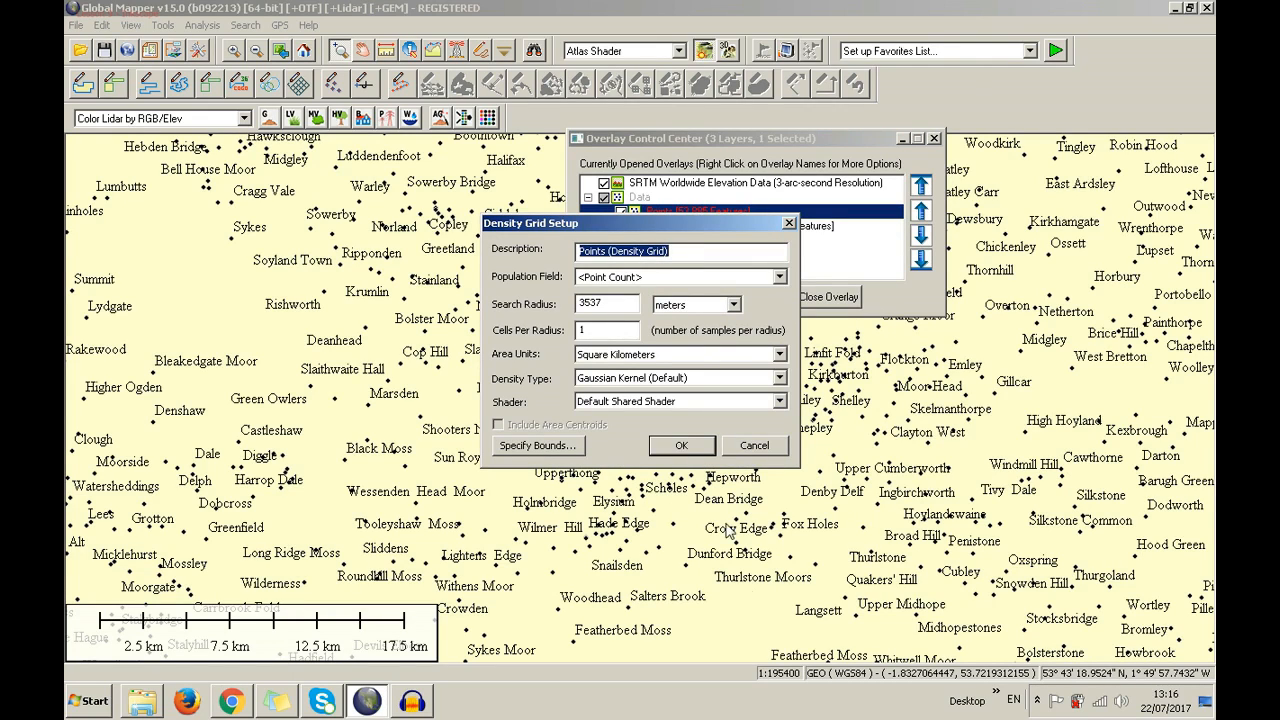
{"action": "left_click", "coordinate": [790, 224]}
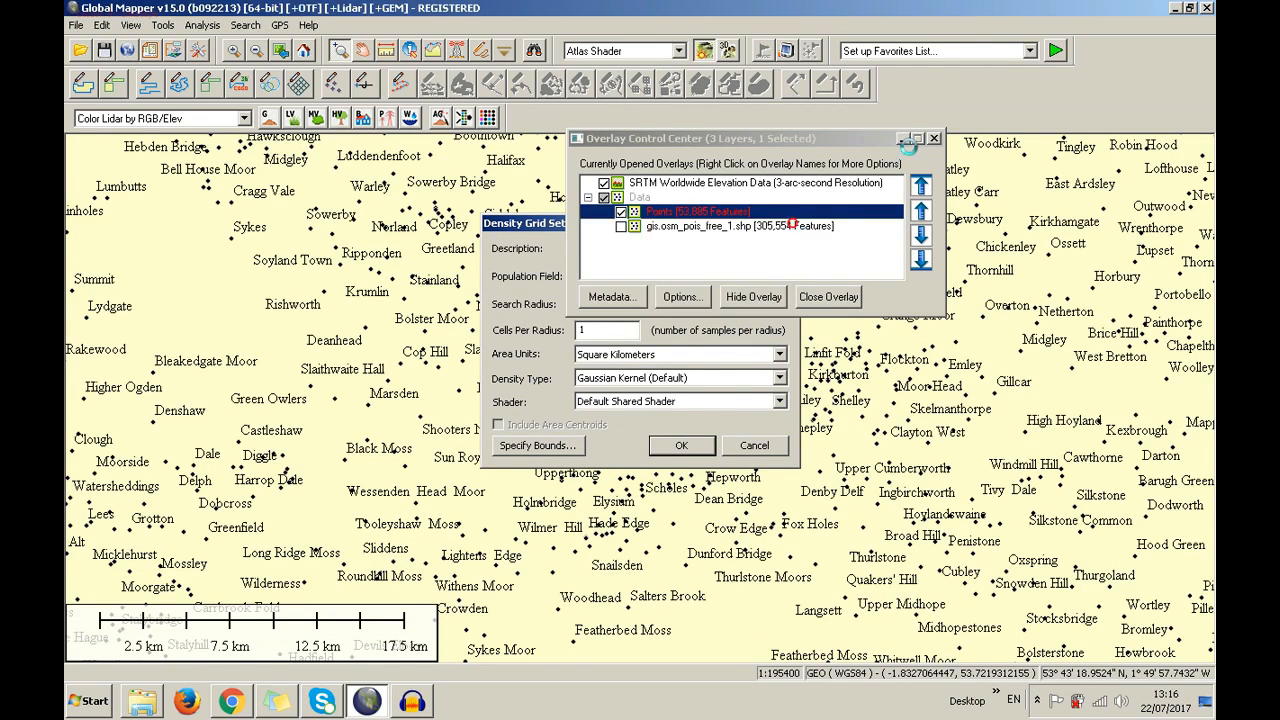
{"action": "left_click", "coordinate": [934, 138]}
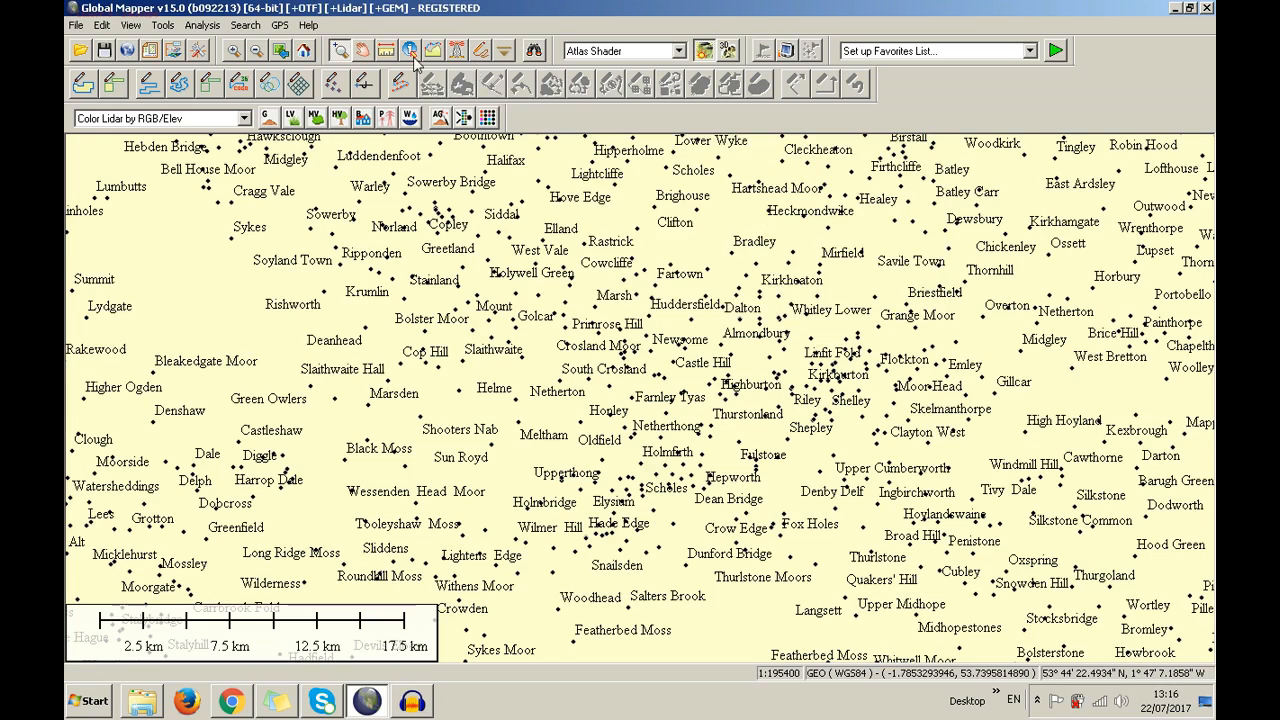
{"action": "left_click", "coordinate": [385, 50]}
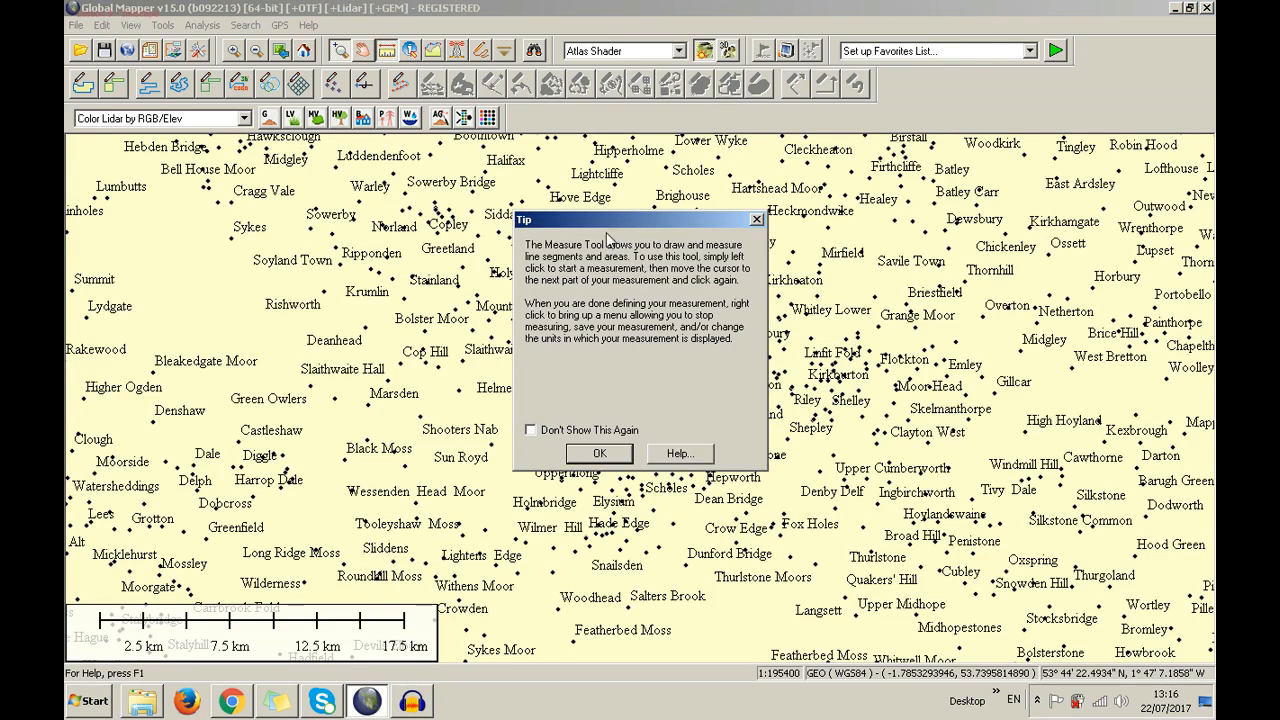
{"action": "left_click", "coordinate": [597, 455]}
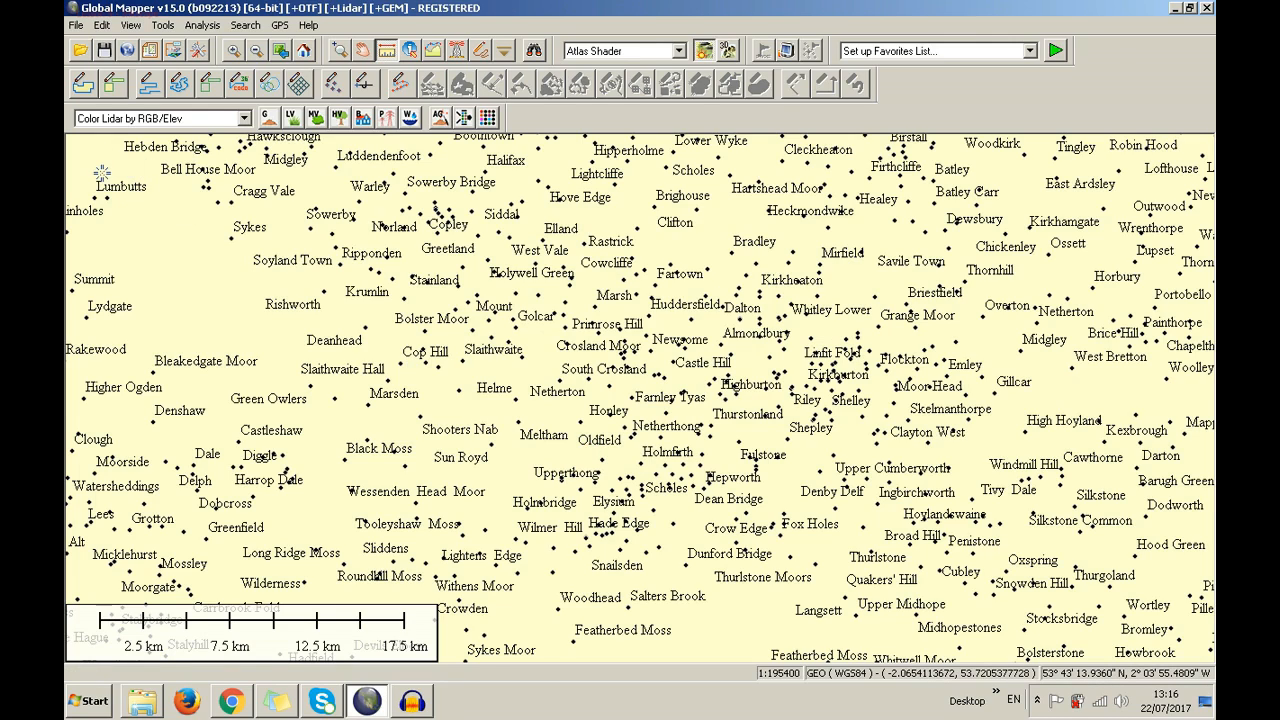
{"action": "left_click", "coordinate": [101, 172]}
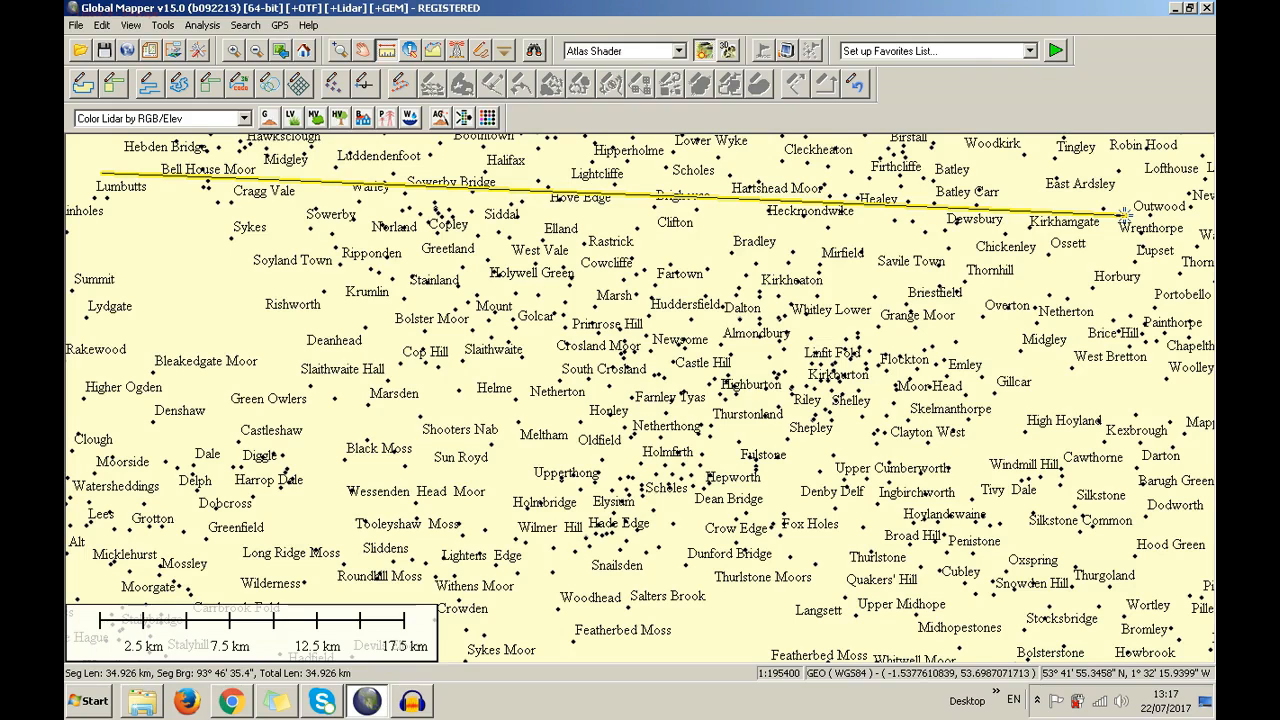
{"action": "left_click", "coordinate": [1143, 168]}
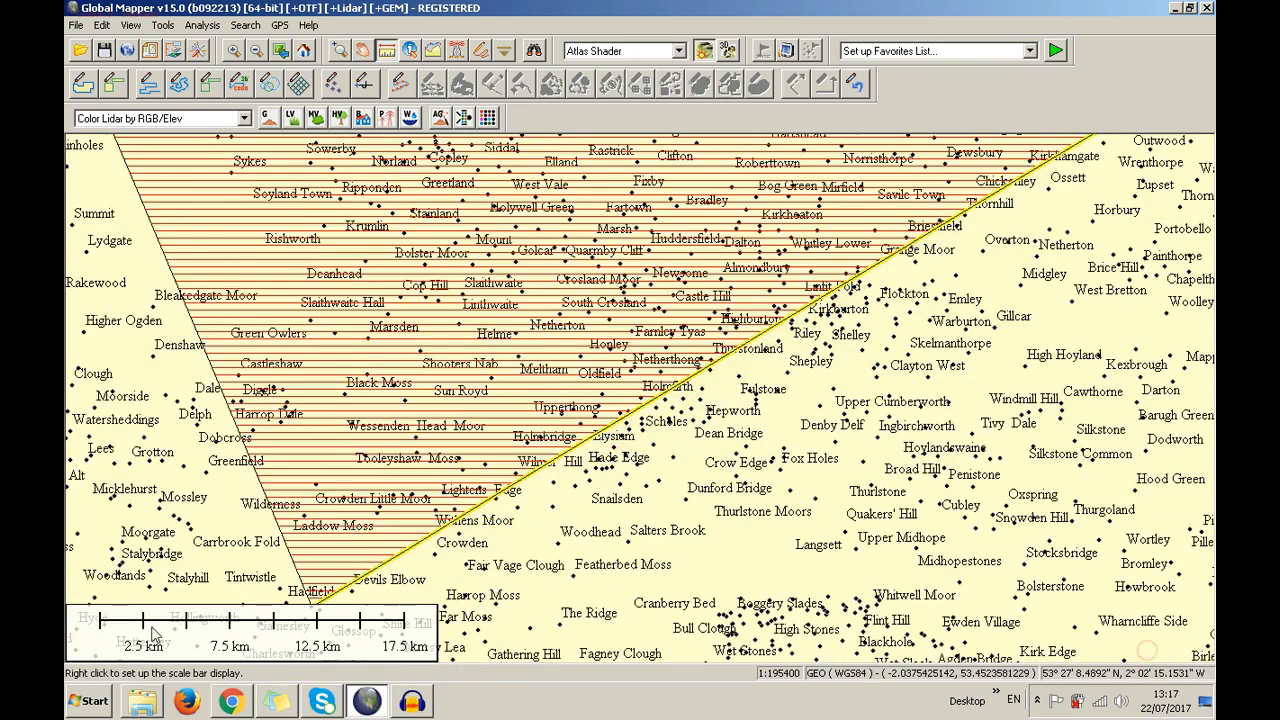
{"action": "scroll", "coordinate": [822, 492], "scroll_direction": "down", "scroll_amount": 1}
{"action": "scroll", "coordinate": [822, 492], "scroll_direction": "down", "scroll_amount": 1}
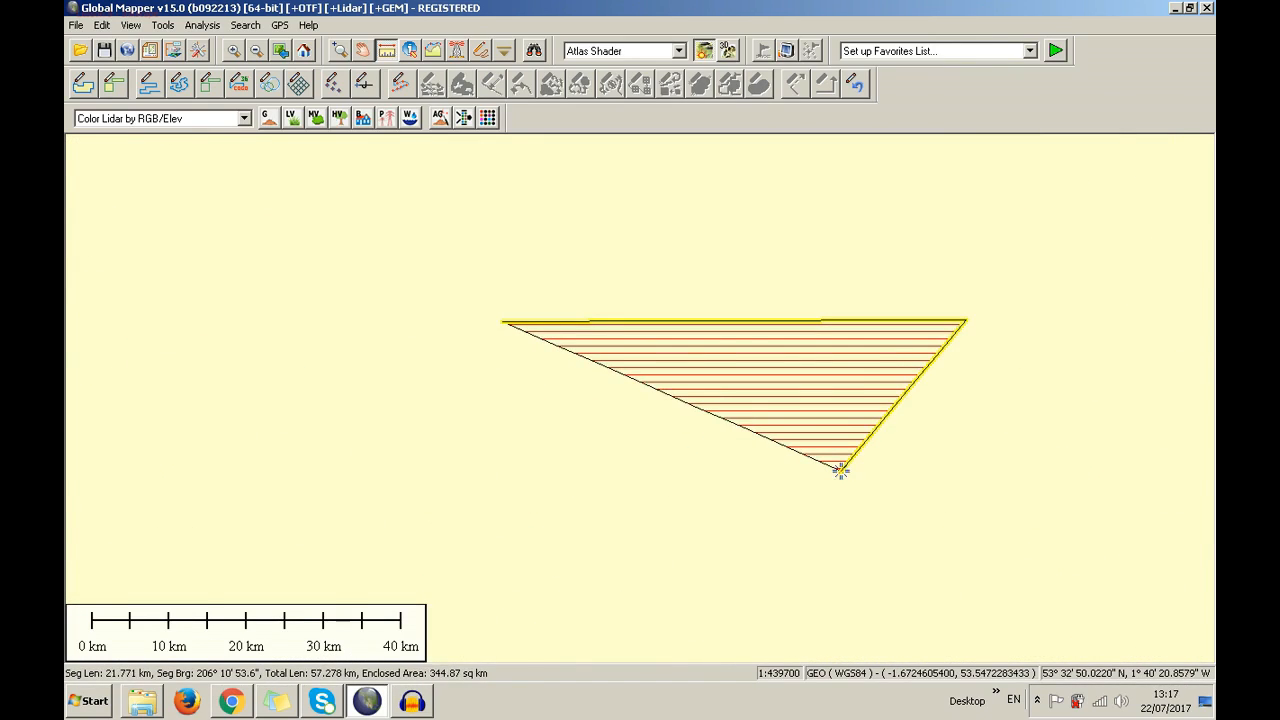
{"action": "scroll", "coordinate": [840, 471], "scroll_direction": "up", "scroll_amount": 2}
{"action": "scroll", "coordinate": [840, 471], "scroll_direction": "down", "scroll_amount": 1}
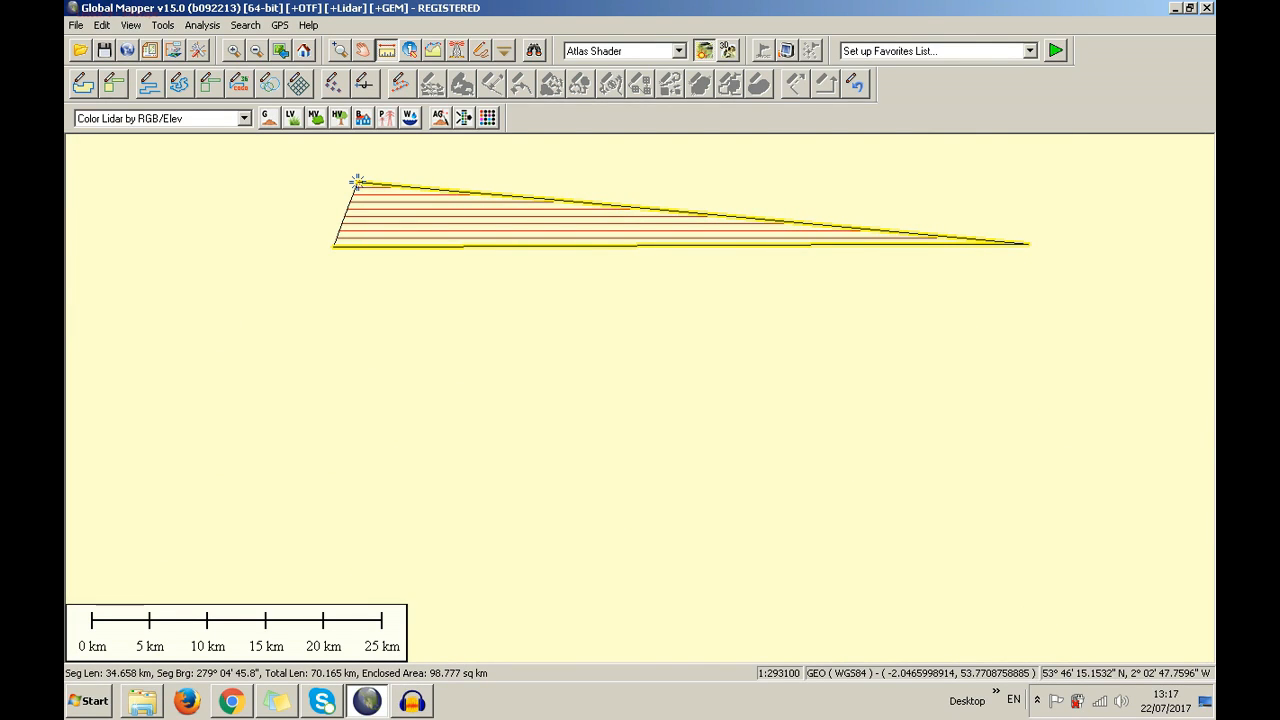
{"action": "key", "text": "Escape"}
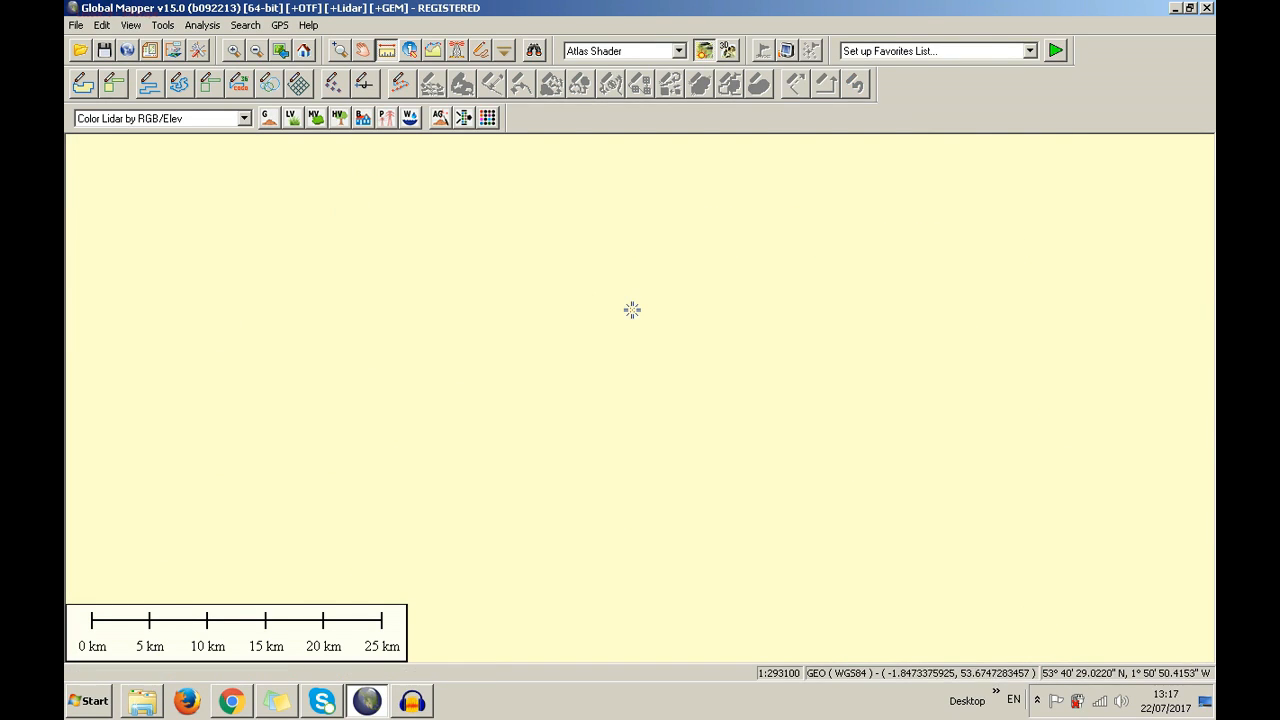
{"action": "scroll", "coordinate": [633, 309], "scroll_direction": "down", "scroll_amount": 1}
{"action": "scroll", "coordinate": [635, 310], "scroll_direction": "up", "scroll_amount": 2}
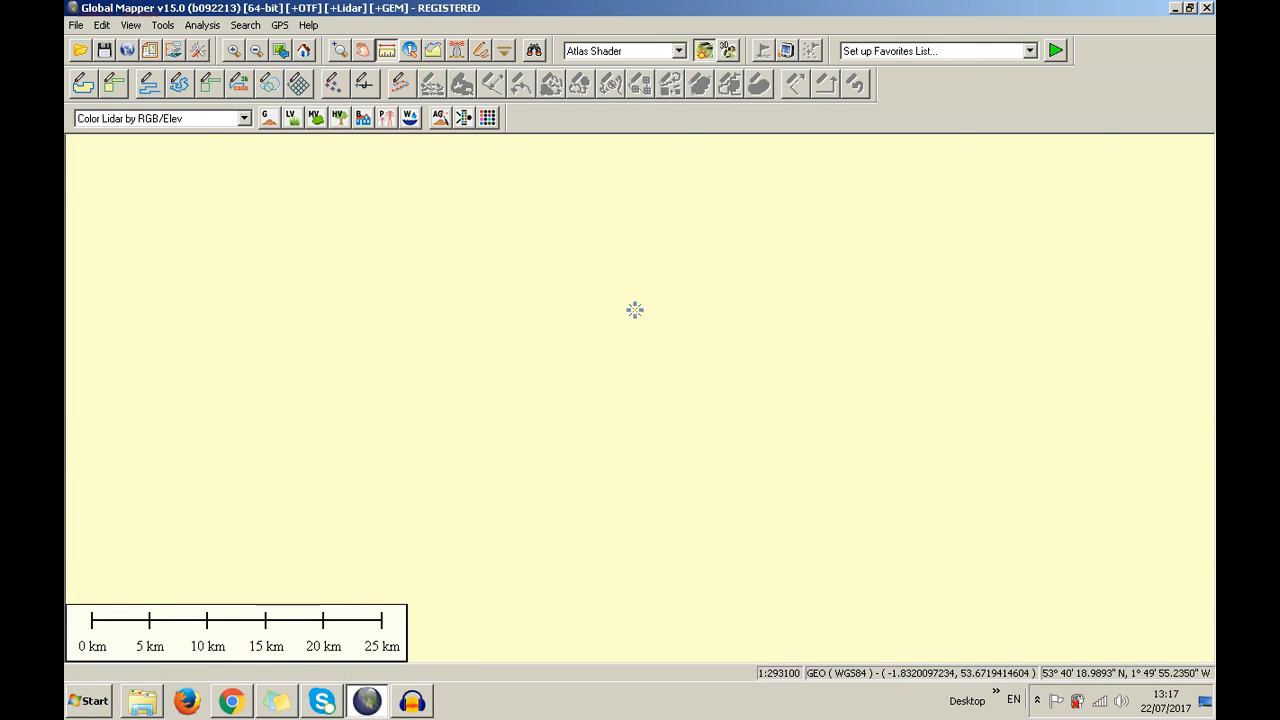
Start a Points density grid with a 1000 m search radius, bounded to All Data Visible On Screen
{"action": "left_click", "coordinate": [176, 52]}
{"action": "right_click", "coordinate": [682, 211]}
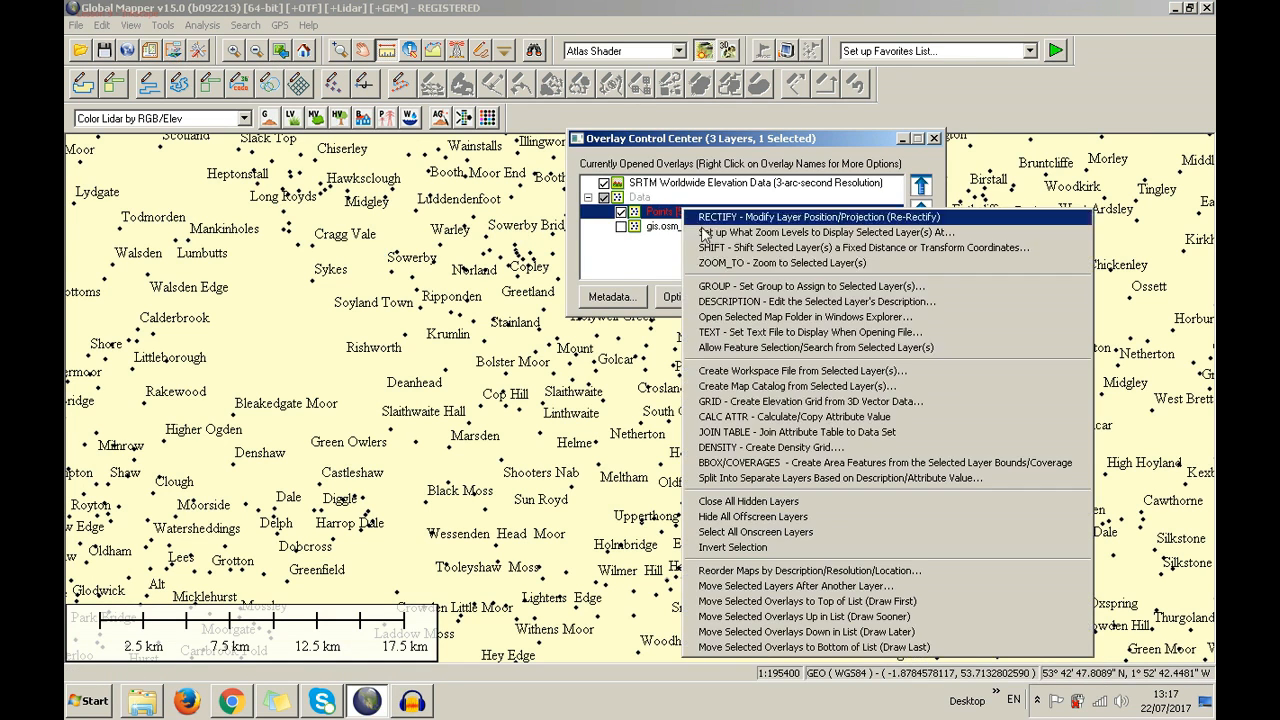
{"action": "left_click", "coordinate": [776, 448]}
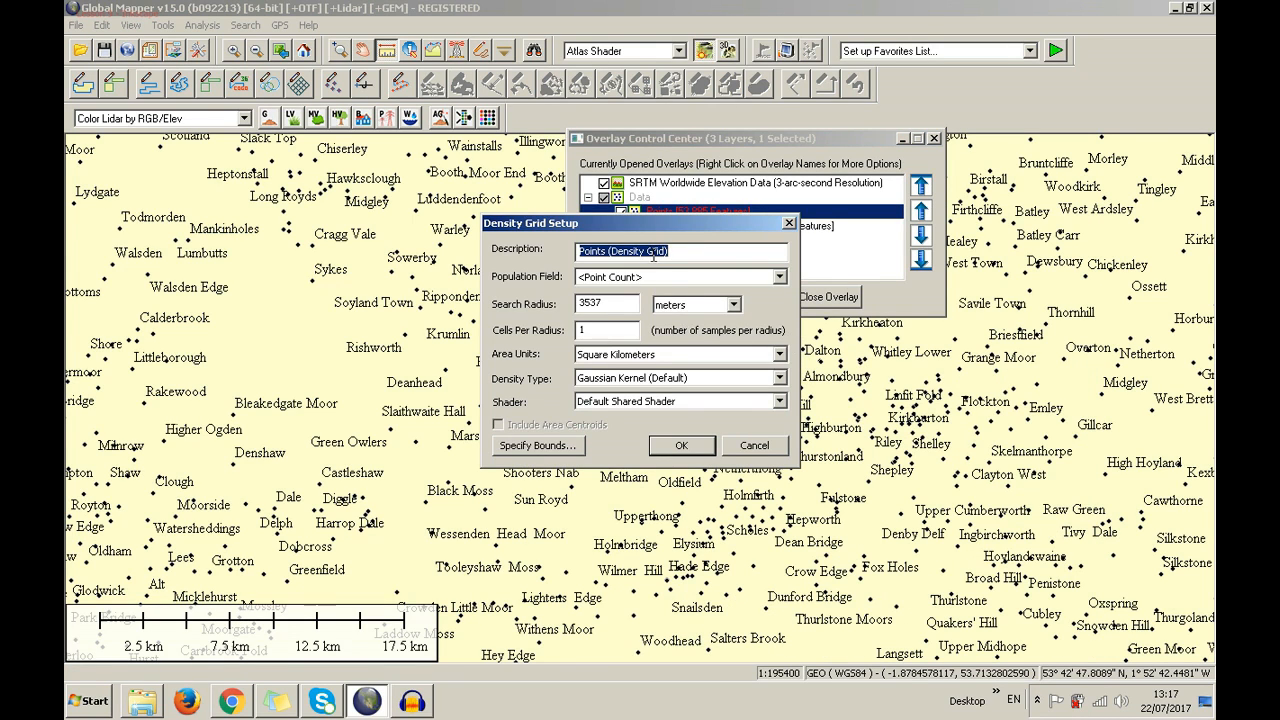
{"action": "double_click", "coordinate": [622, 306]}
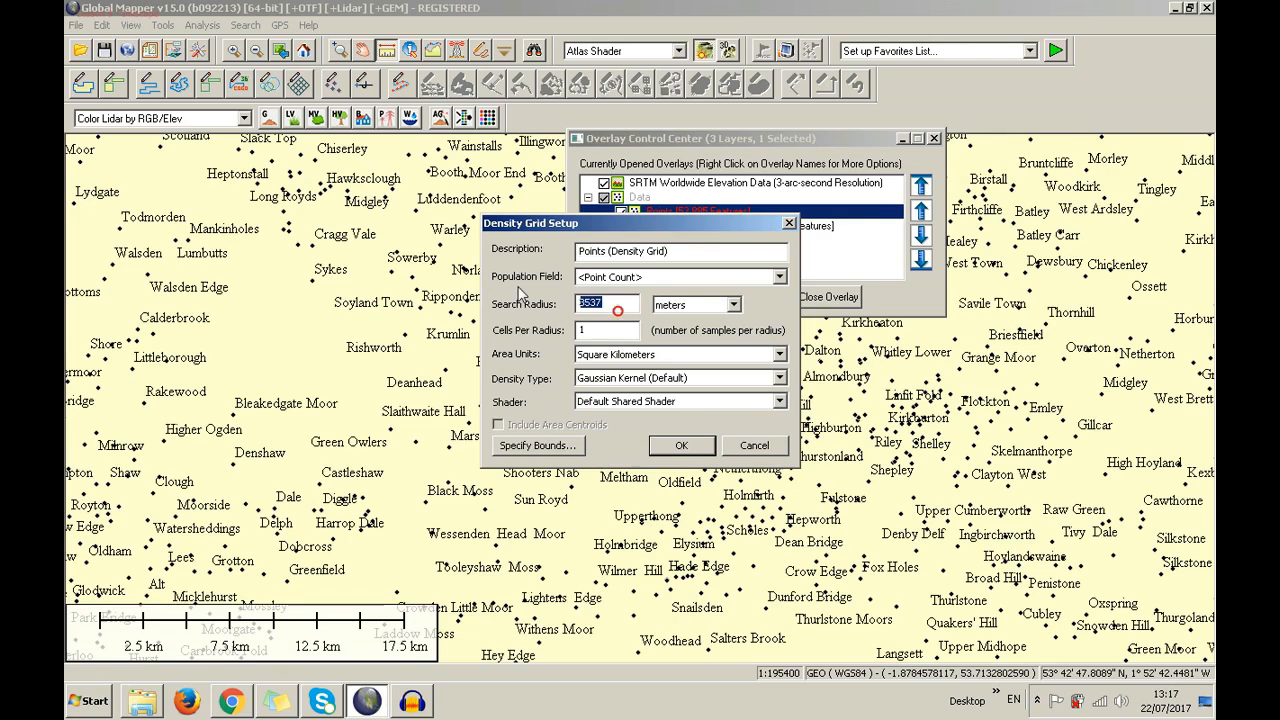
{"action": "type", "text": "1000"}
{"action": "left_click", "coordinate": [567, 449]}
{"action": "left_click", "coordinate": [567, 190]}
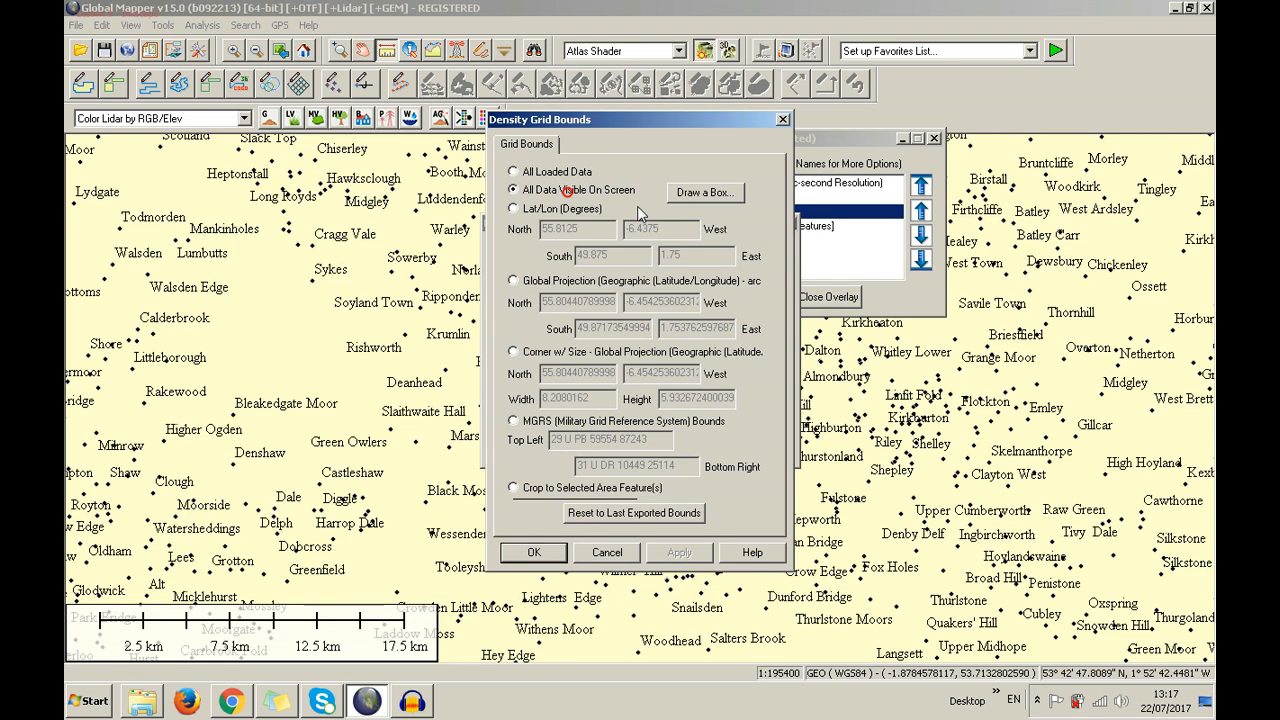
{"action": "left_click", "coordinate": [559, 552]}
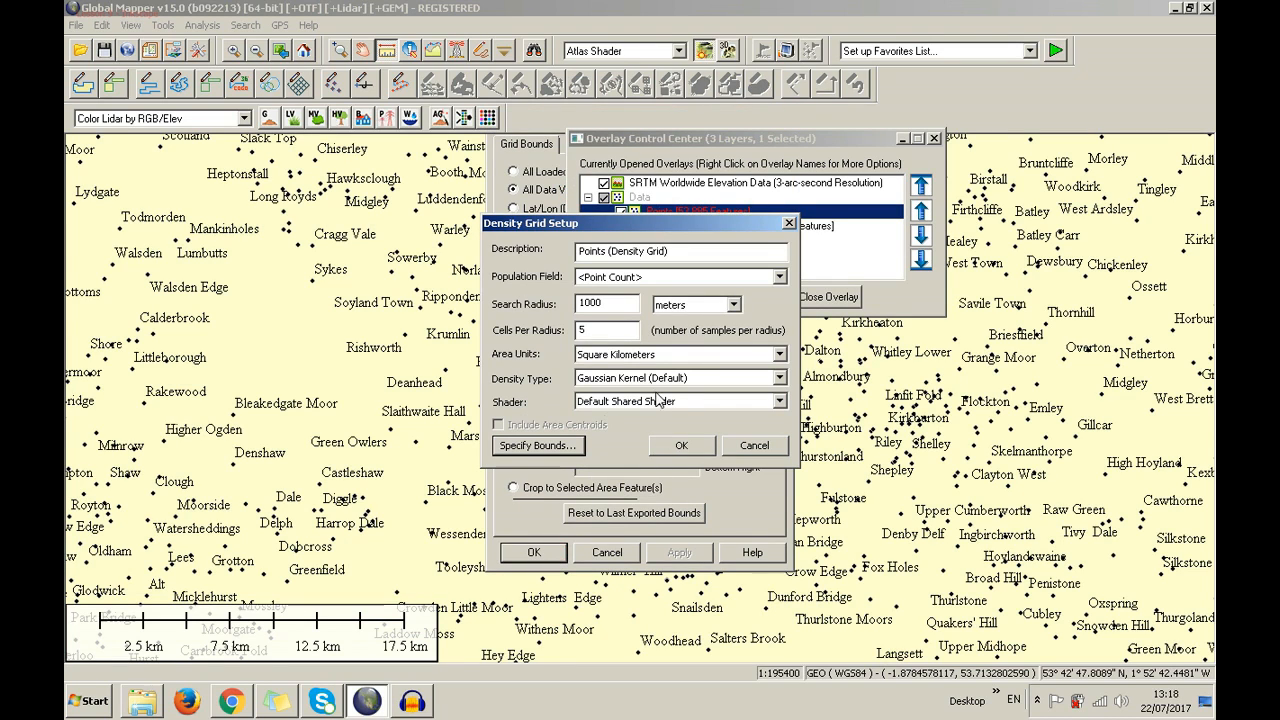
Choose Square Meters, Gaussian Kernel and Color Ramp Shader, then create the grid
{"action": "left_click", "coordinate": [672, 358]}
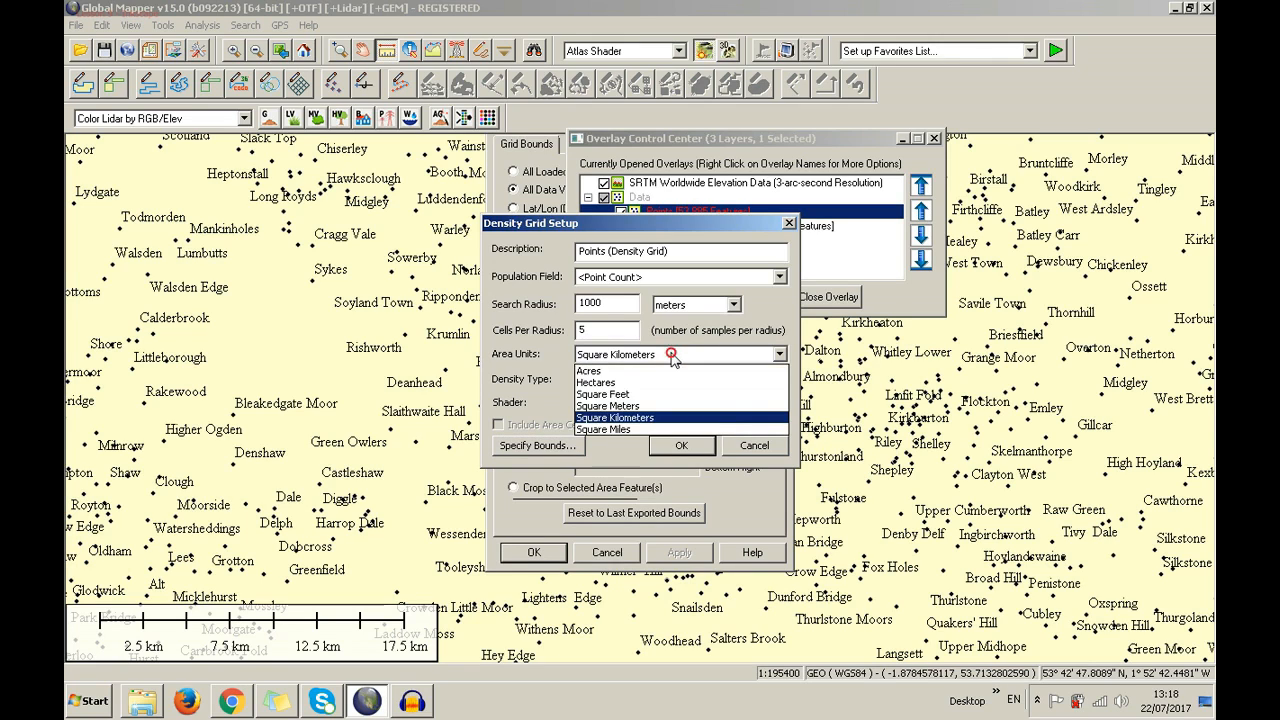
{"action": "left_click", "coordinate": [675, 403]}
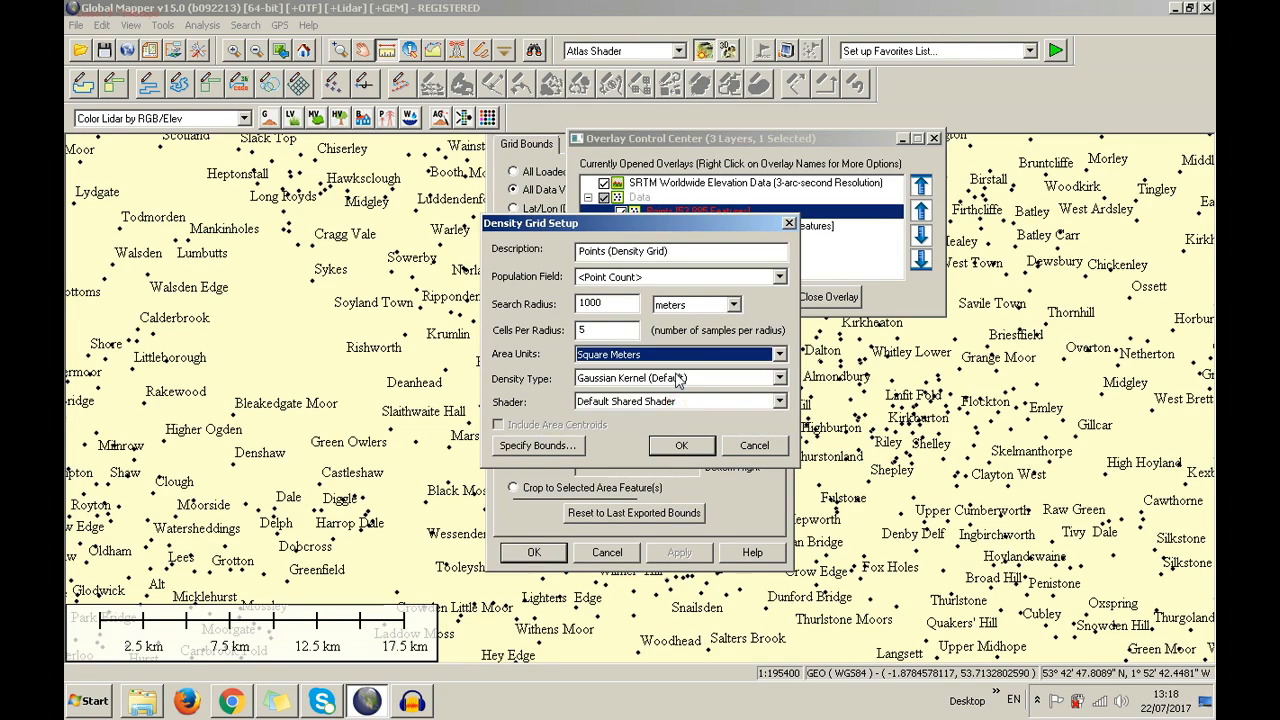
{"action": "left_click", "coordinate": [679, 379]}
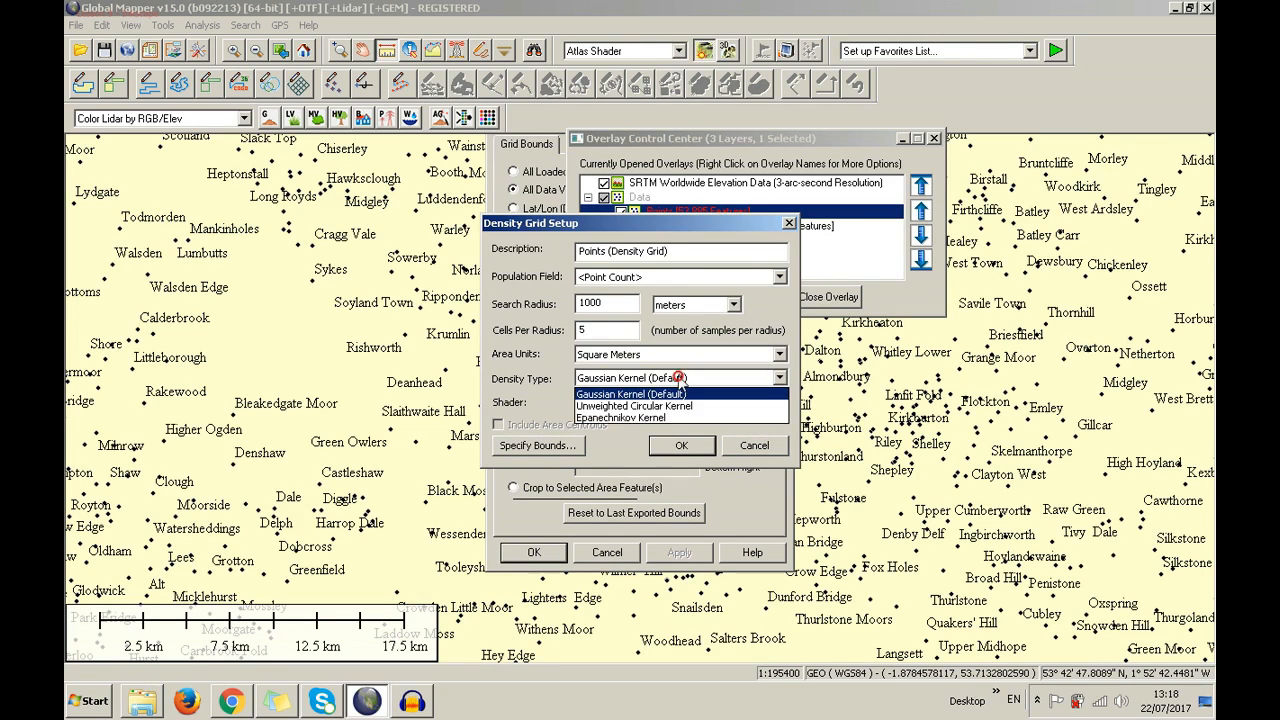
{"action": "left_click", "coordinate": [661, 396]}
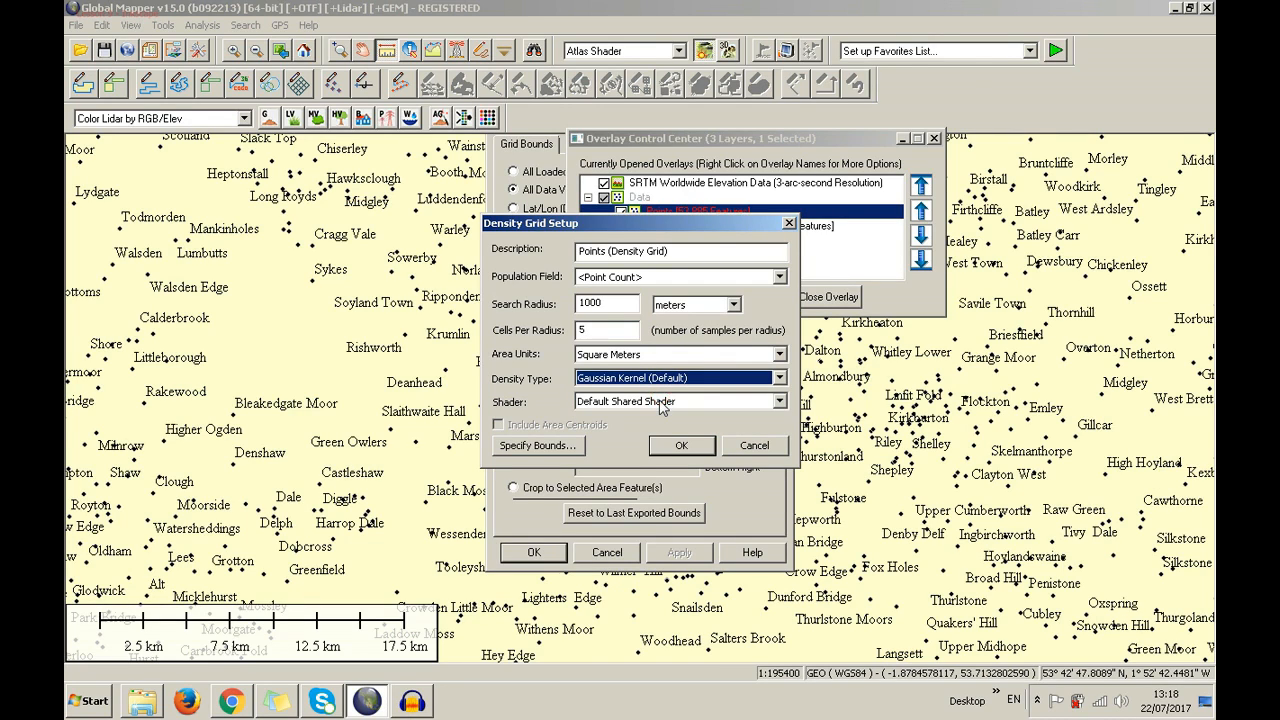
{"action": "left_click", "coordinate": [660, 403]}
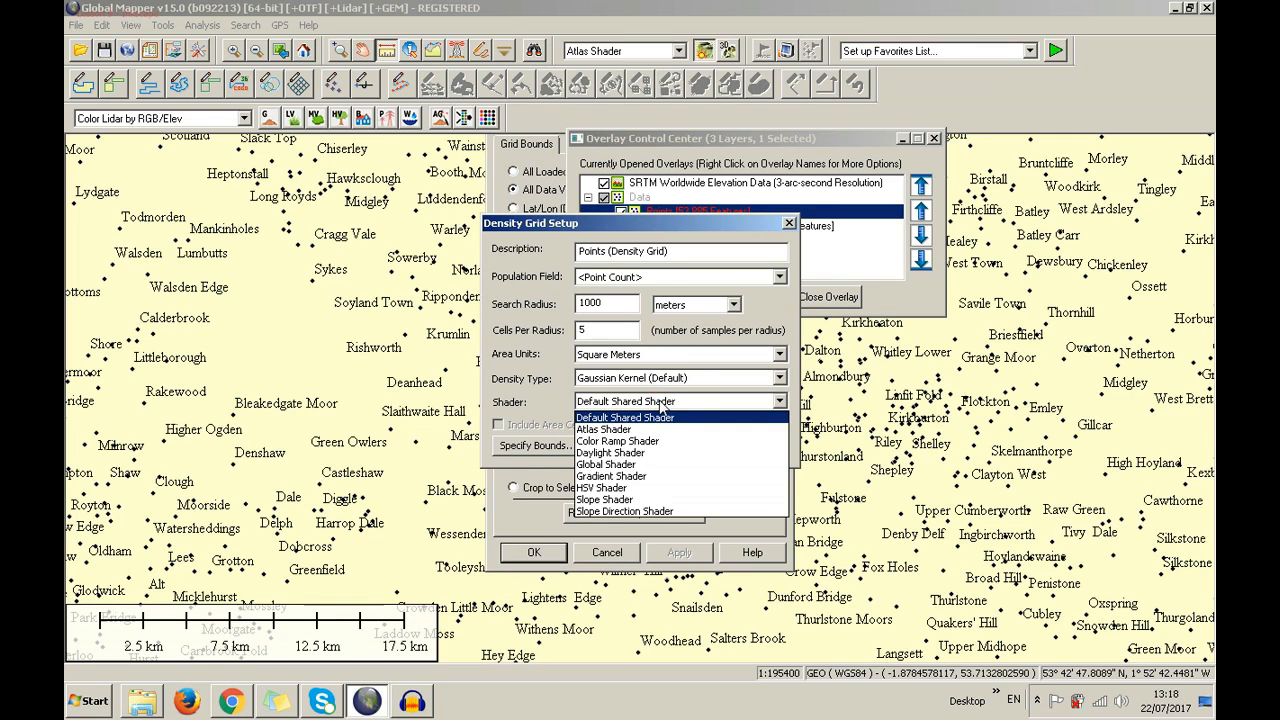
{"action": "left_click", "coordinate": [669, 430]}
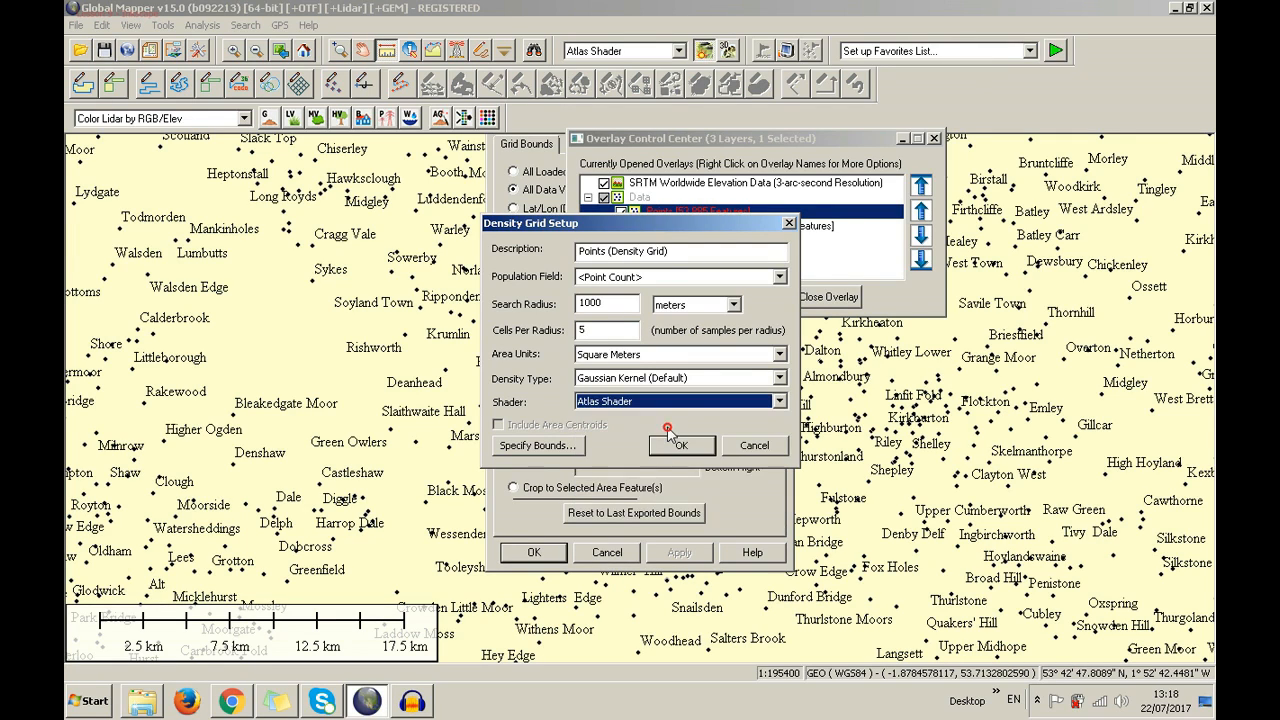
{"action": "left_click", "coordinate": [667, 400]}
{"action": "left_click", "coordinate": [679, 441]}
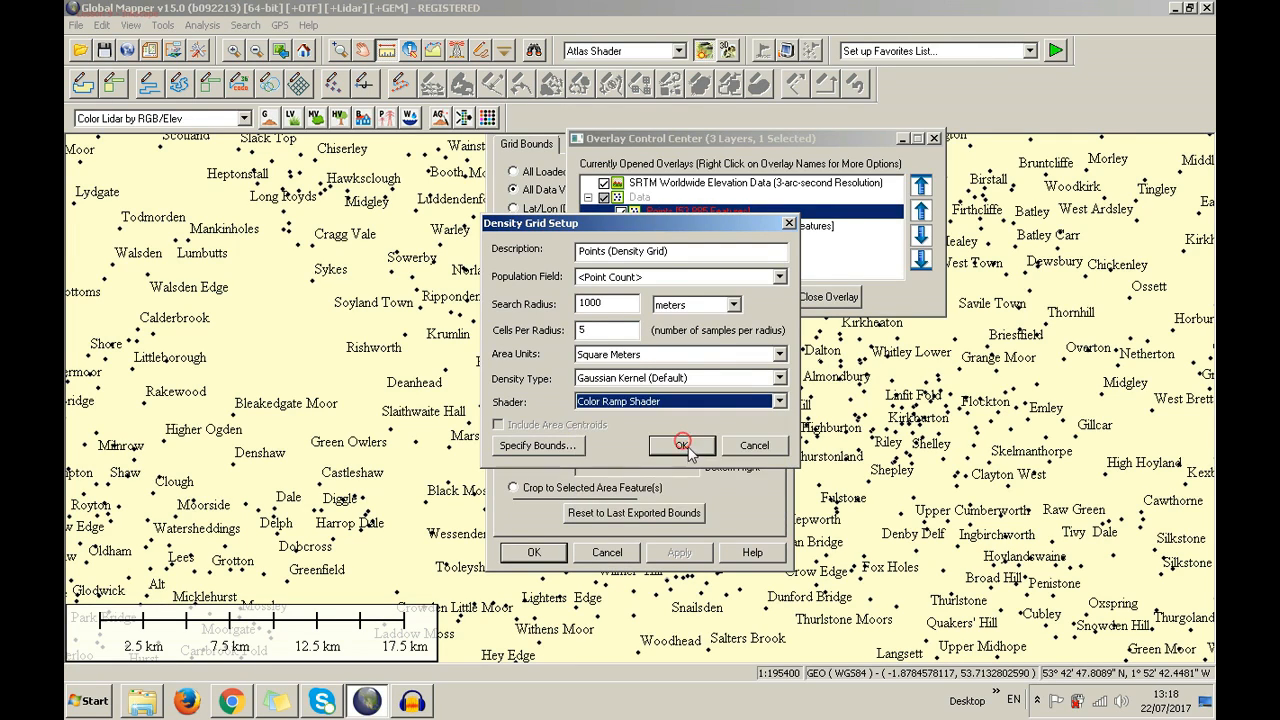
{"action": "left_click", "coordinate": [684, 446]}
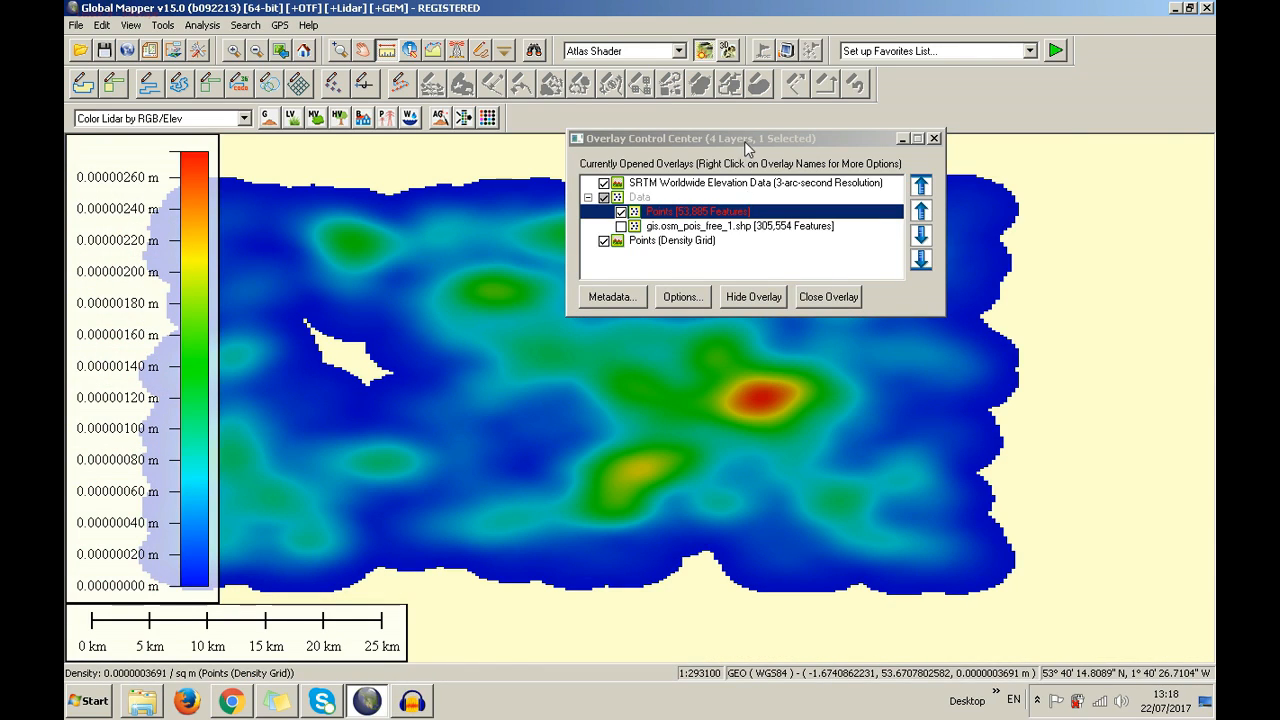
Move the Overlay Control Center up, off the colour-ramp density grid
{"action": "left_click_drag", "start_coordinate": [744, 141], "coordinate": [739, 55]}
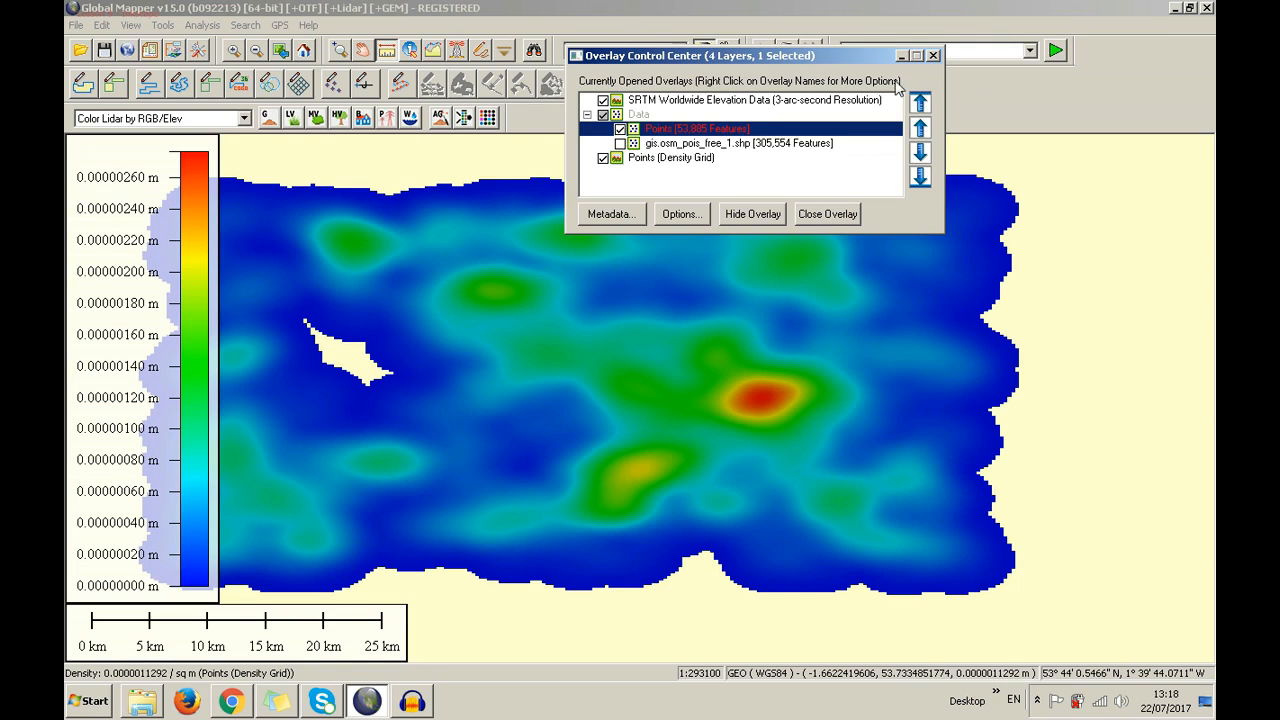
Hide the density grid, abandon creating coverages, and choose Split Into Separate Layers for Points
{"action": "left_click", "coordinate": [603, 158]}
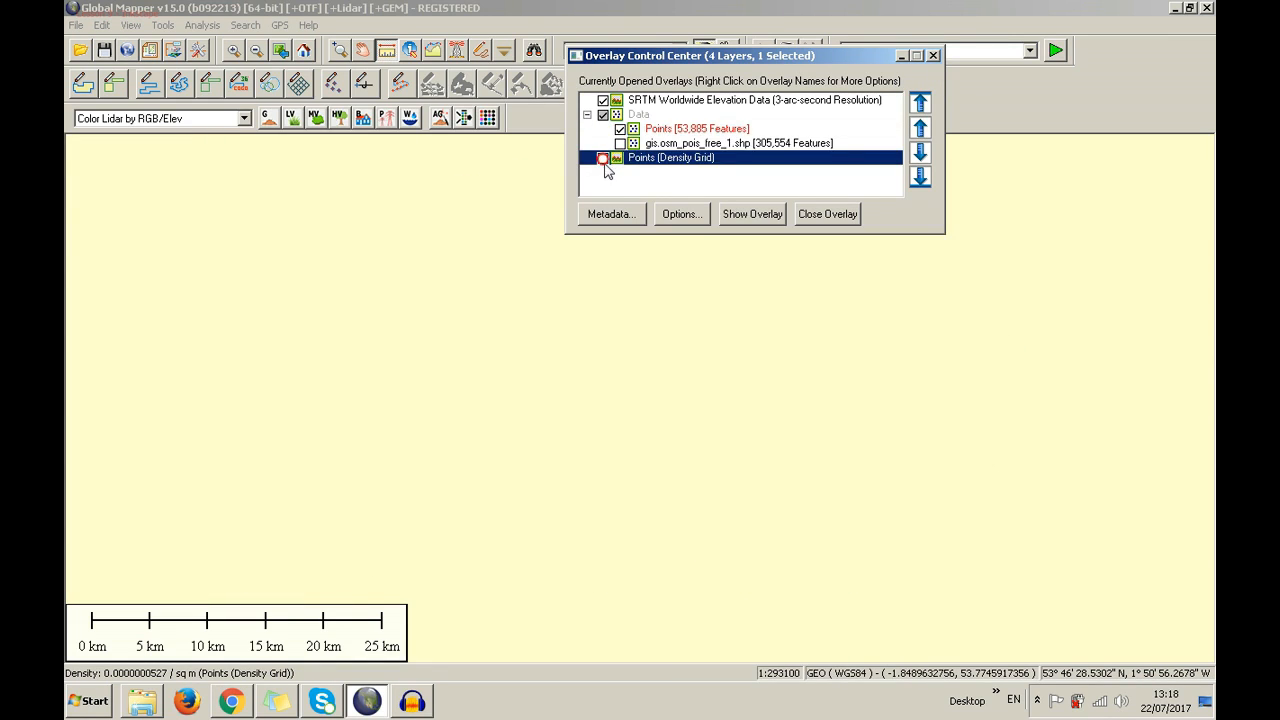
{"action": "right_click", "coordinate": [636, 131]}
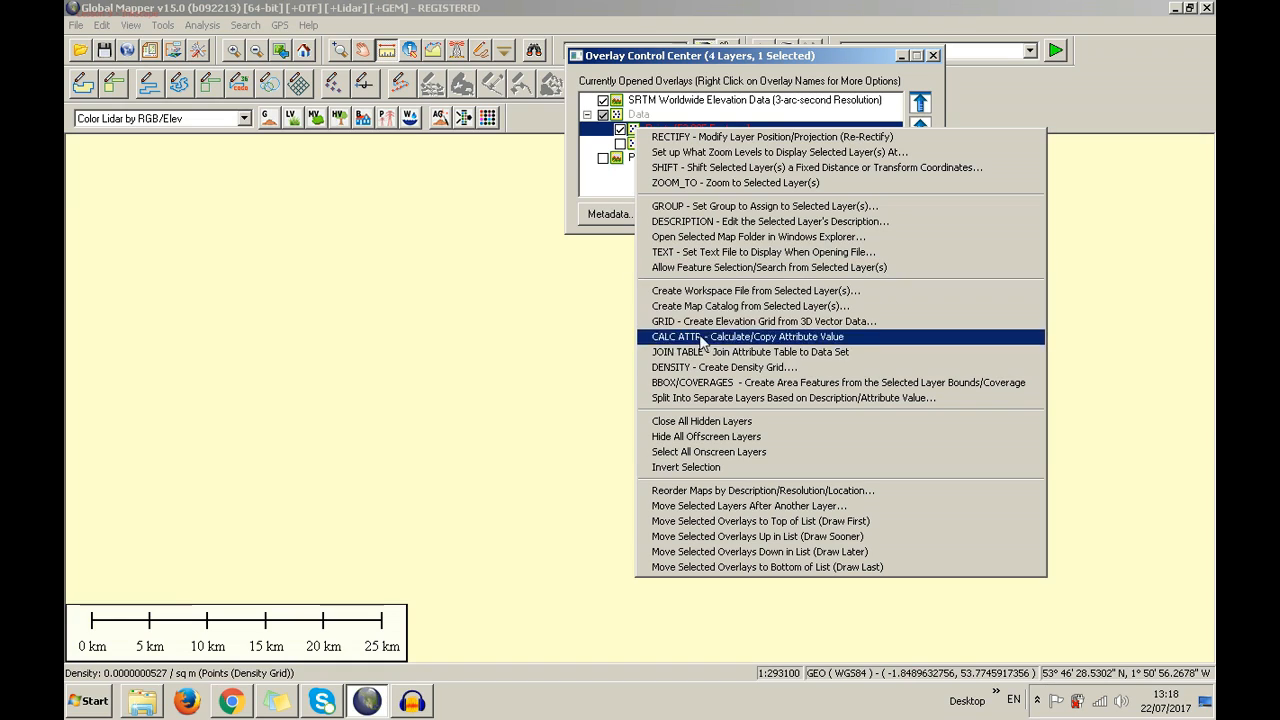
{"action": "left_click", "coordinate": [721, 381]}
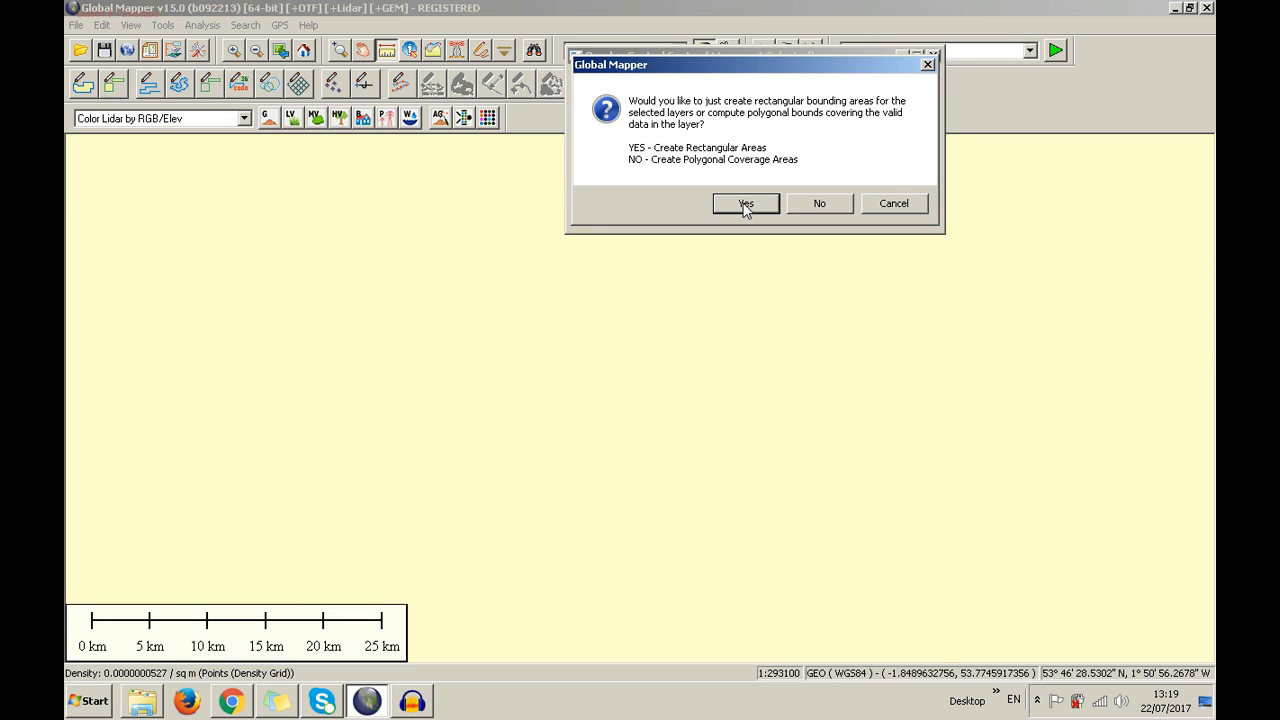
{"action": "left_click", "coordinate": [882, 203]}
{"action": "right_click", "coordinate": [732, 126]}
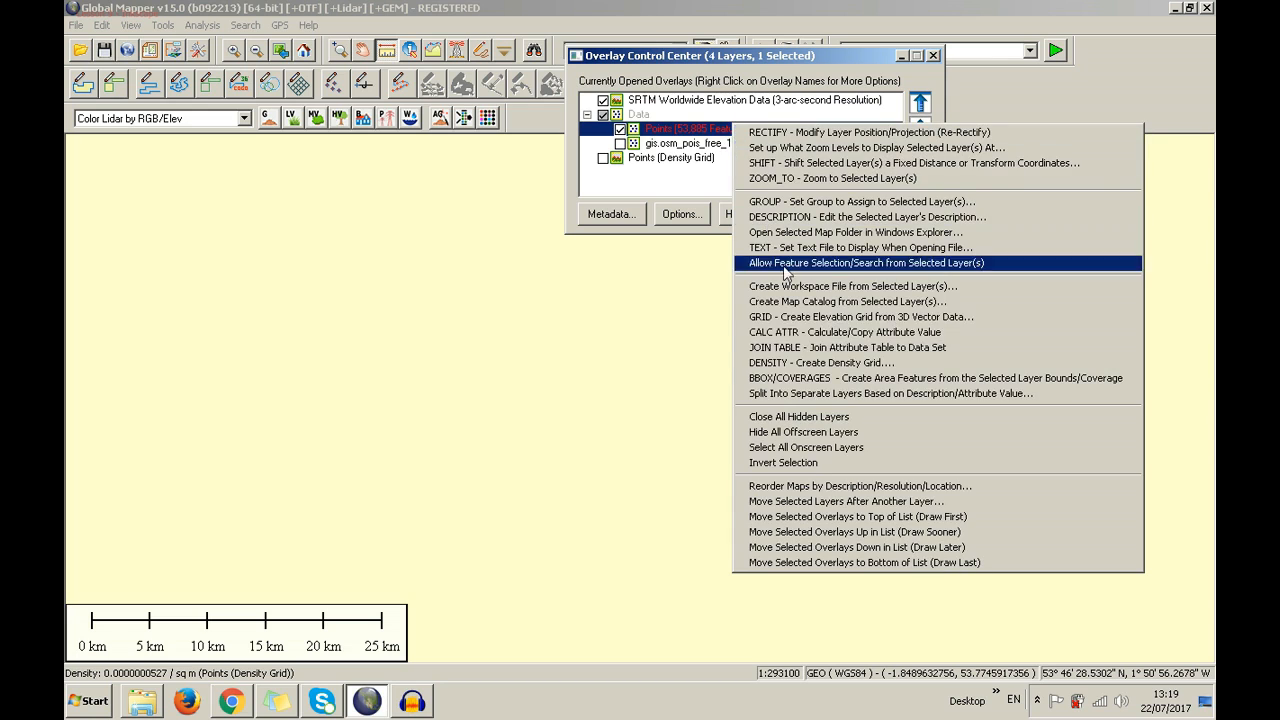
{"action": "left_click", "coordinate": [806, 395]}
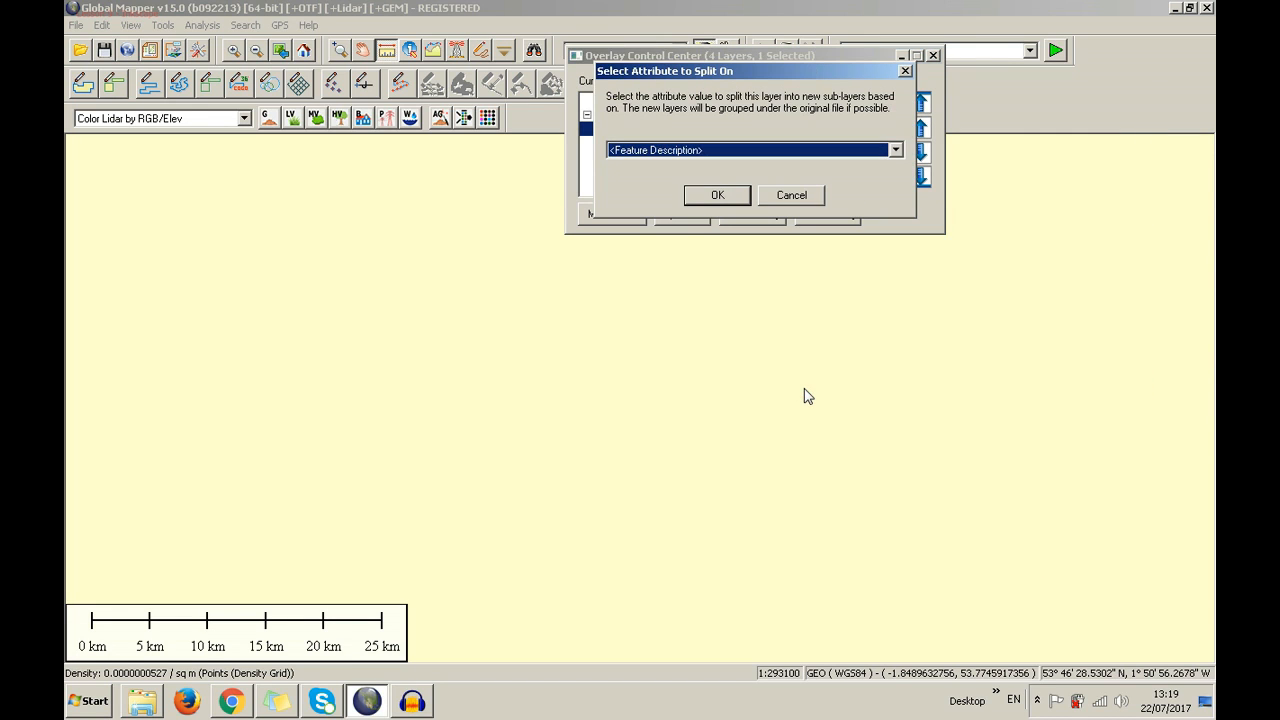
Split the Points layer on its POPULATION attribute
{"action": "left_click", "coordinate": [720, 155]}
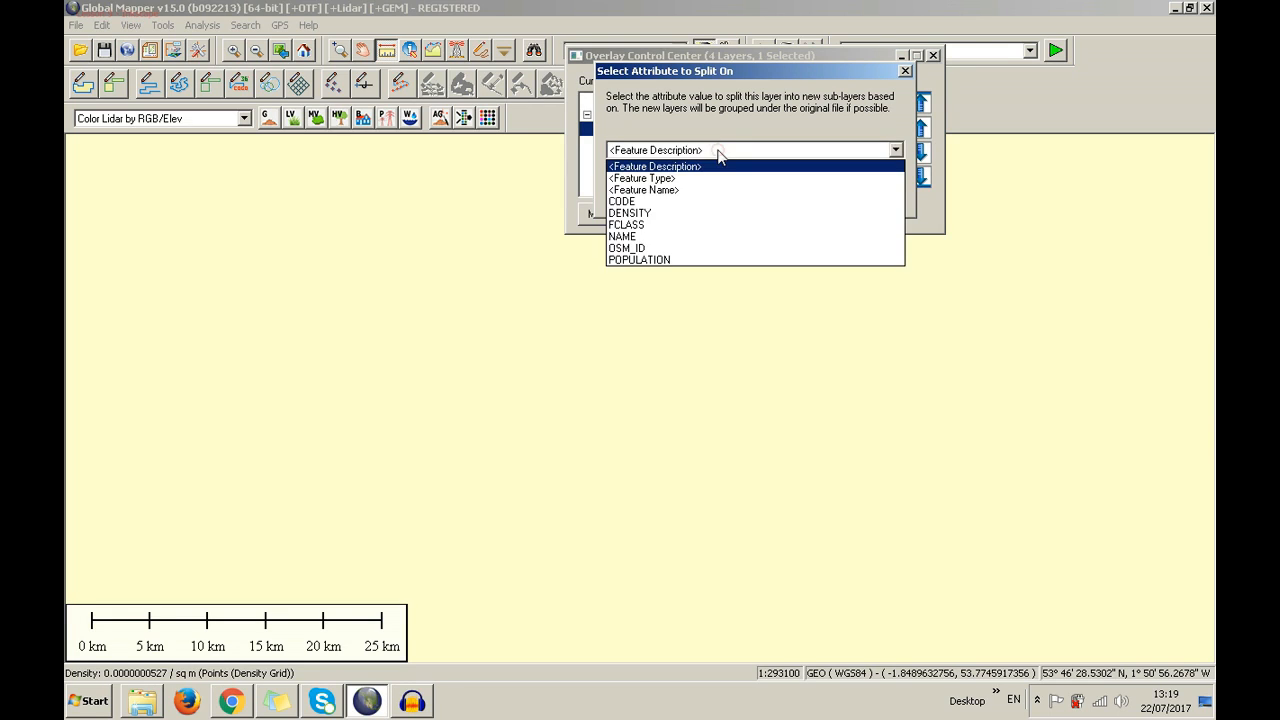
{"action": "left_click", "coordinate": [697, 259]}
{"action": "key", "text": "Return"}
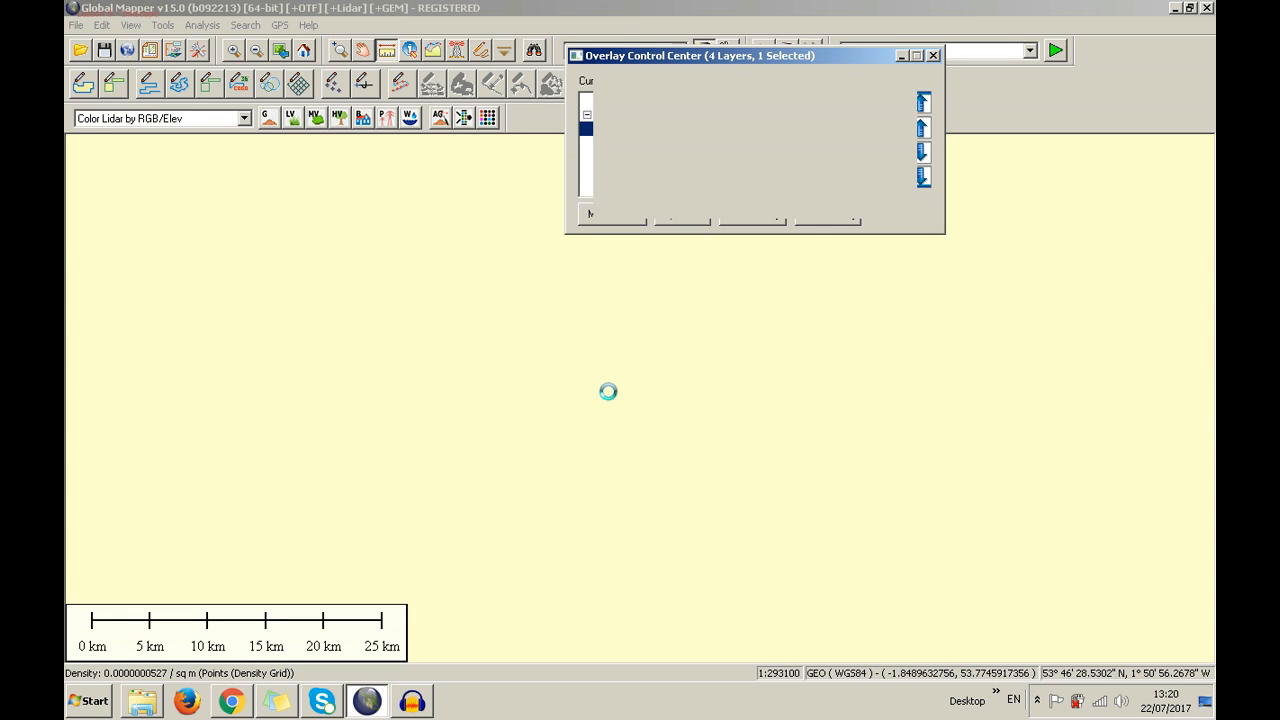
Open the screen recorder's menu from the system tray
{"action": "left_click", "coordinate": [1040, 700]}
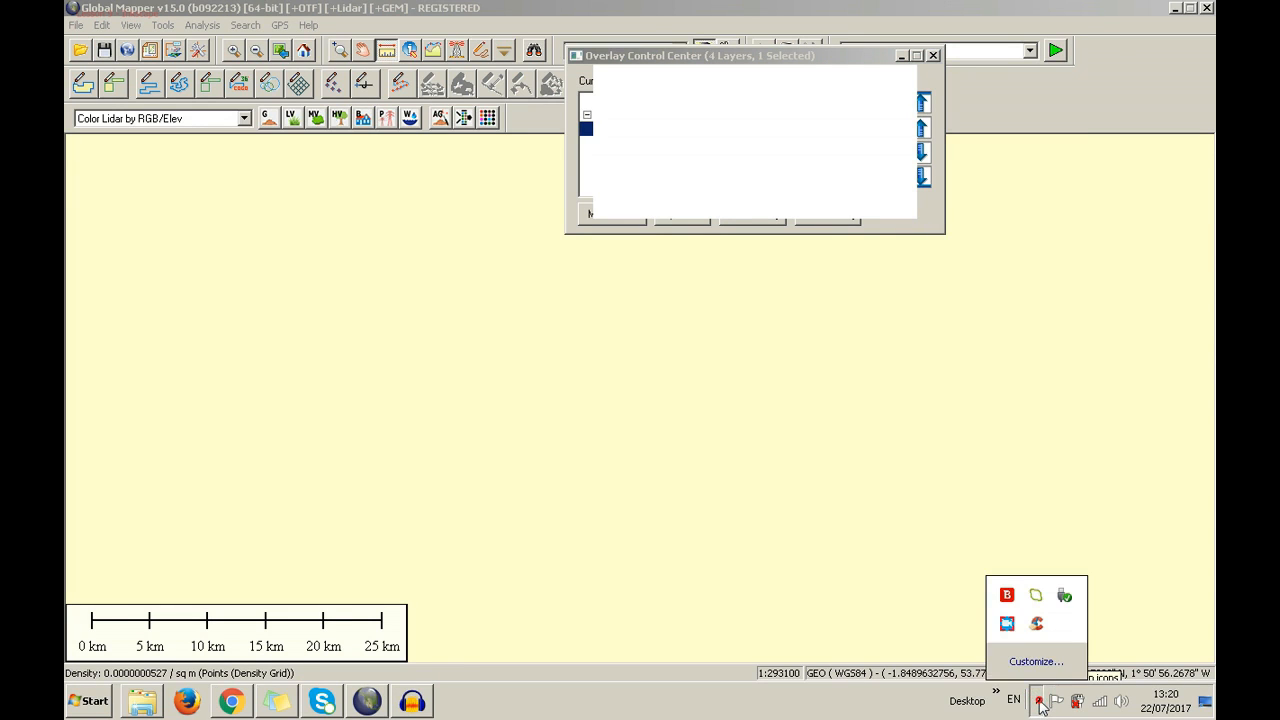
{"action": "right_click", "coordinate": [1010, 626]}
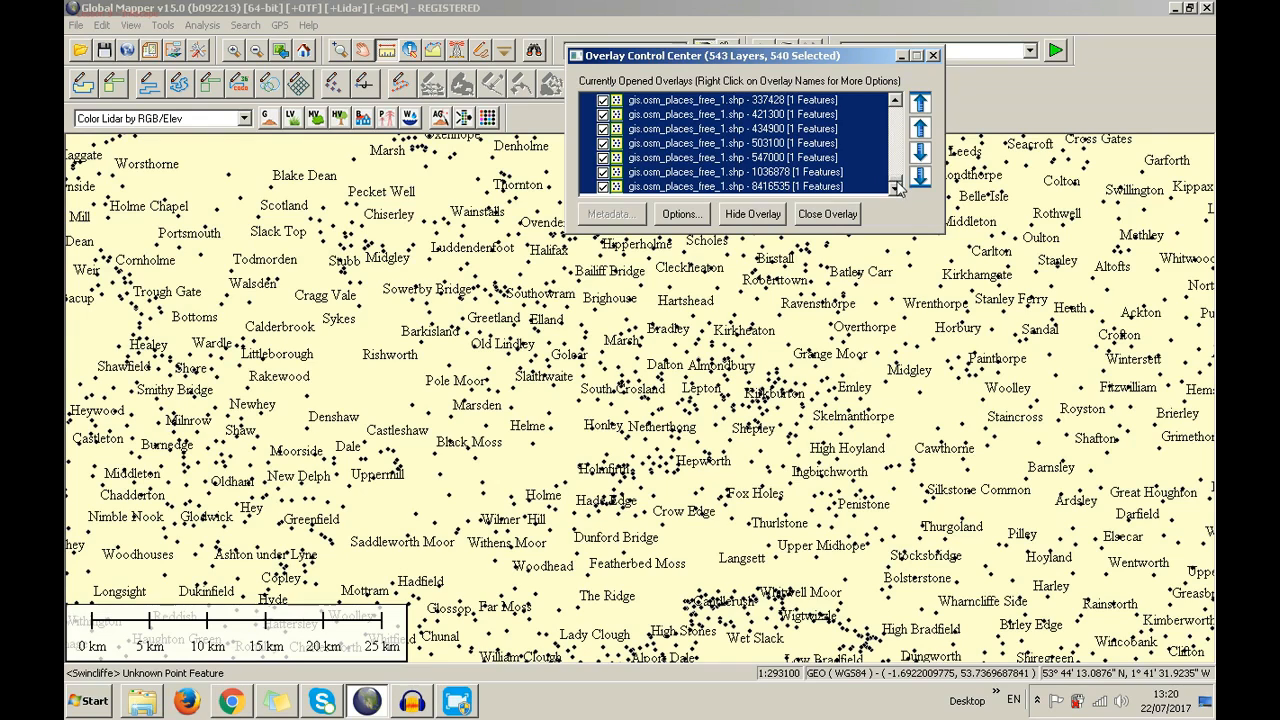
{"action": "left_click_drag", "start_coordinate": [897, 186], "coordinate": [903, 128]}
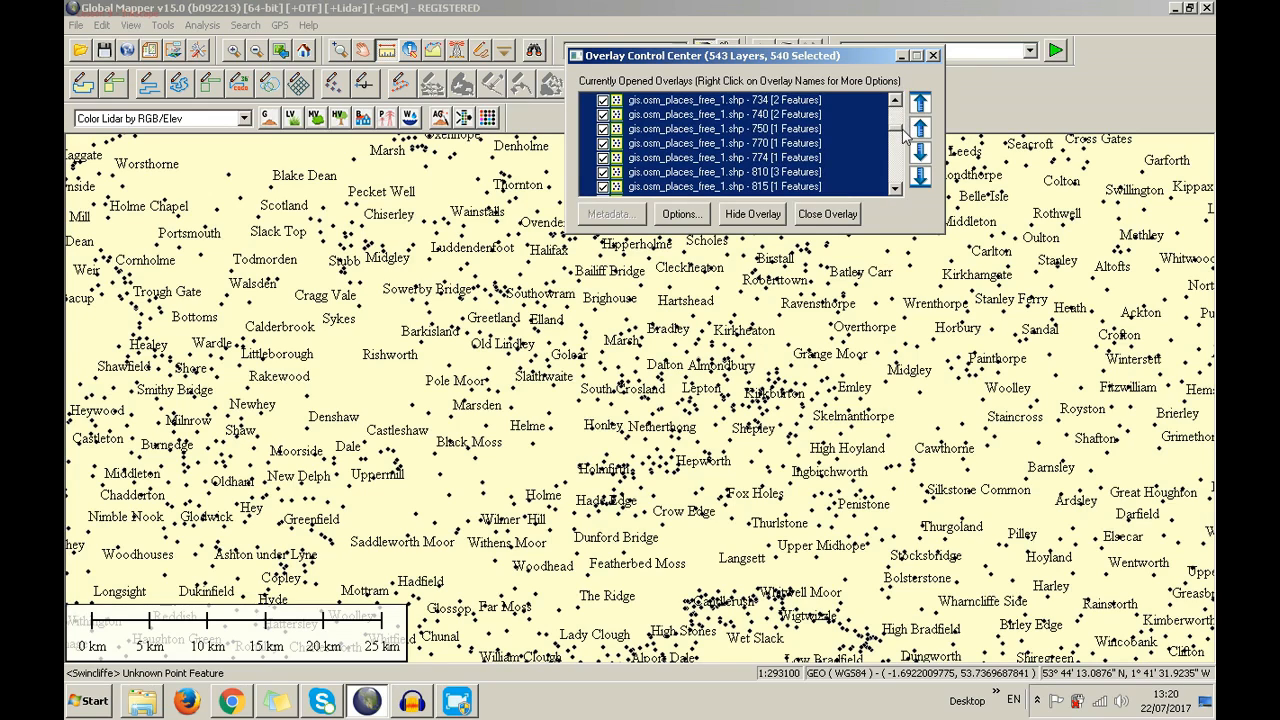
Browse the split place layers, selecting 810, 740, 734, 1440, 1458, 1500 and the last one
{"action": "left_click", "coordinate": [806, 172]}
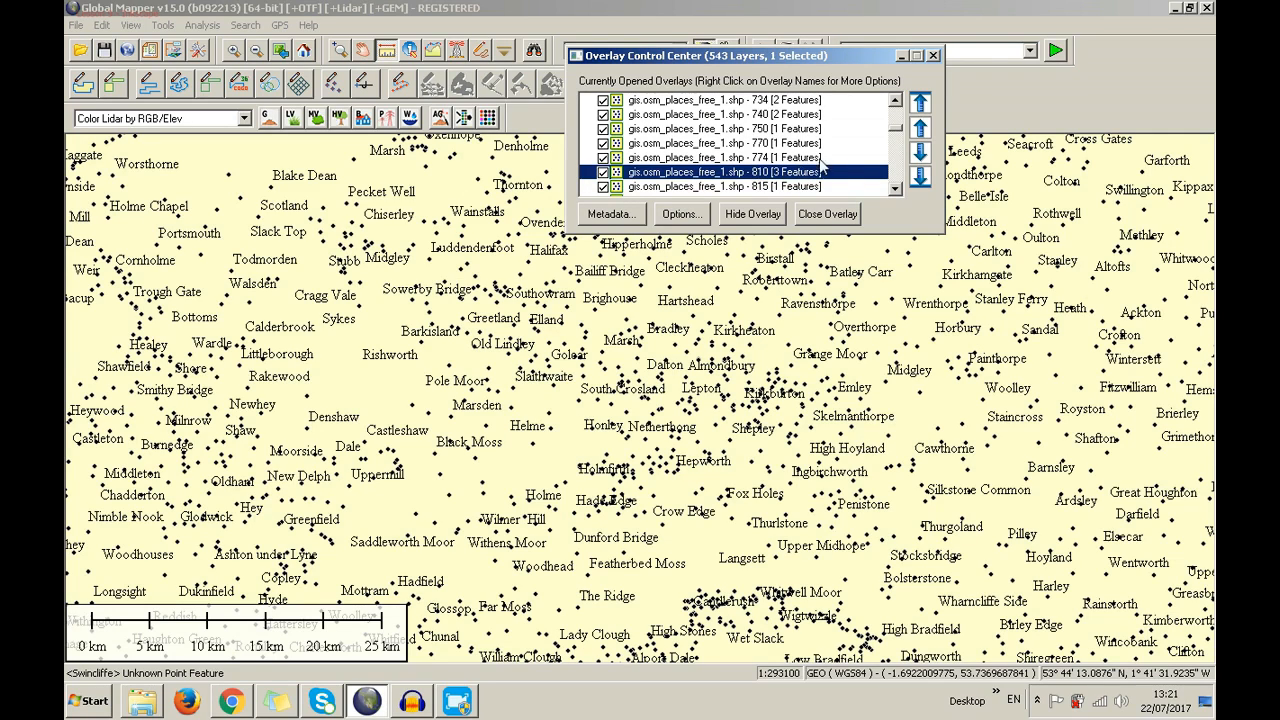
{"action": "left_click", "coordinate": [783, 115]}
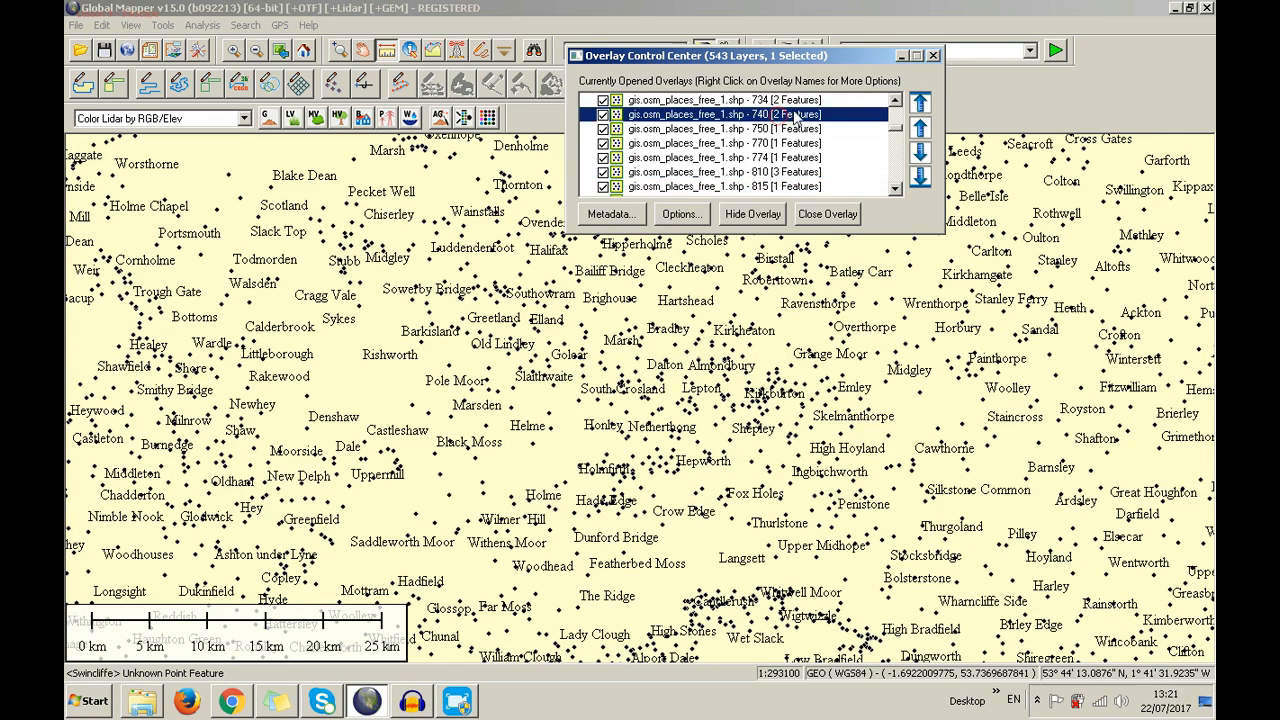
{"action": "left_click", "coordinate": [788, 101]}
{"action": "scroll", "coordinate": [815, 143], "scroll_direction": "up", "scroll_amount": 1}
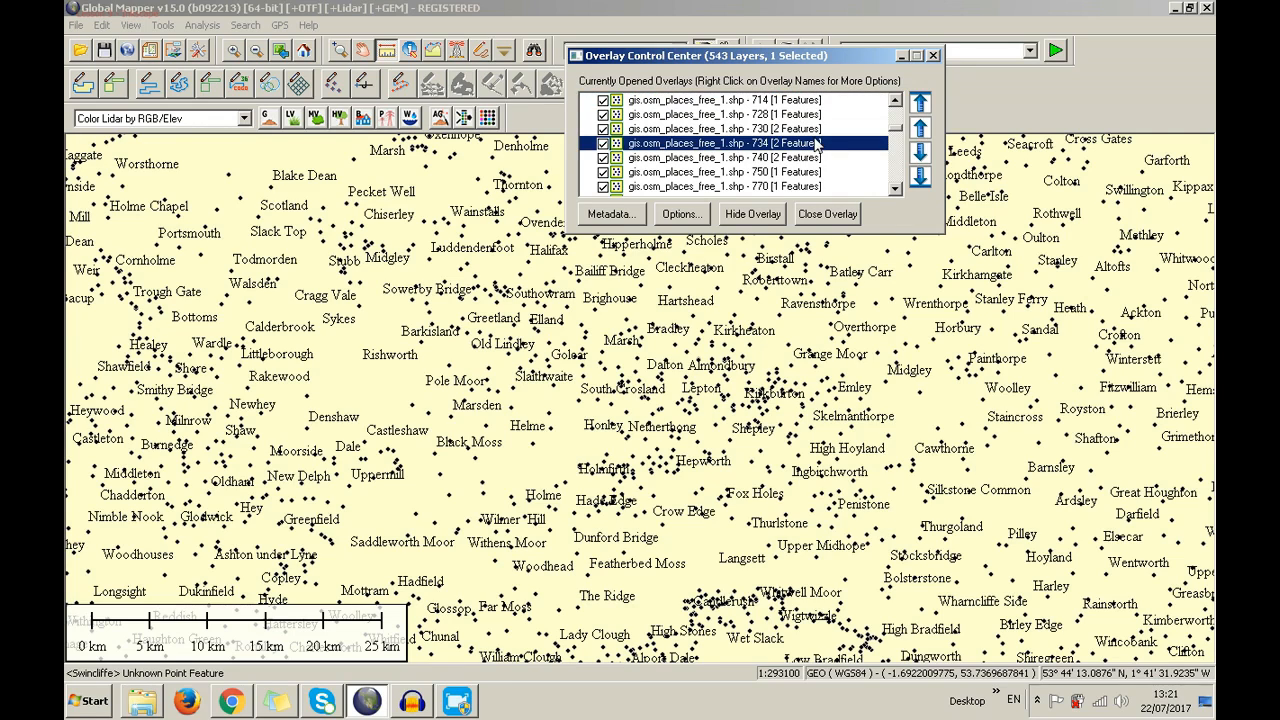
{"action": "scroll", "coordinate": [815, 143], "scroll_direction": "down", "scroll_amount": 5}
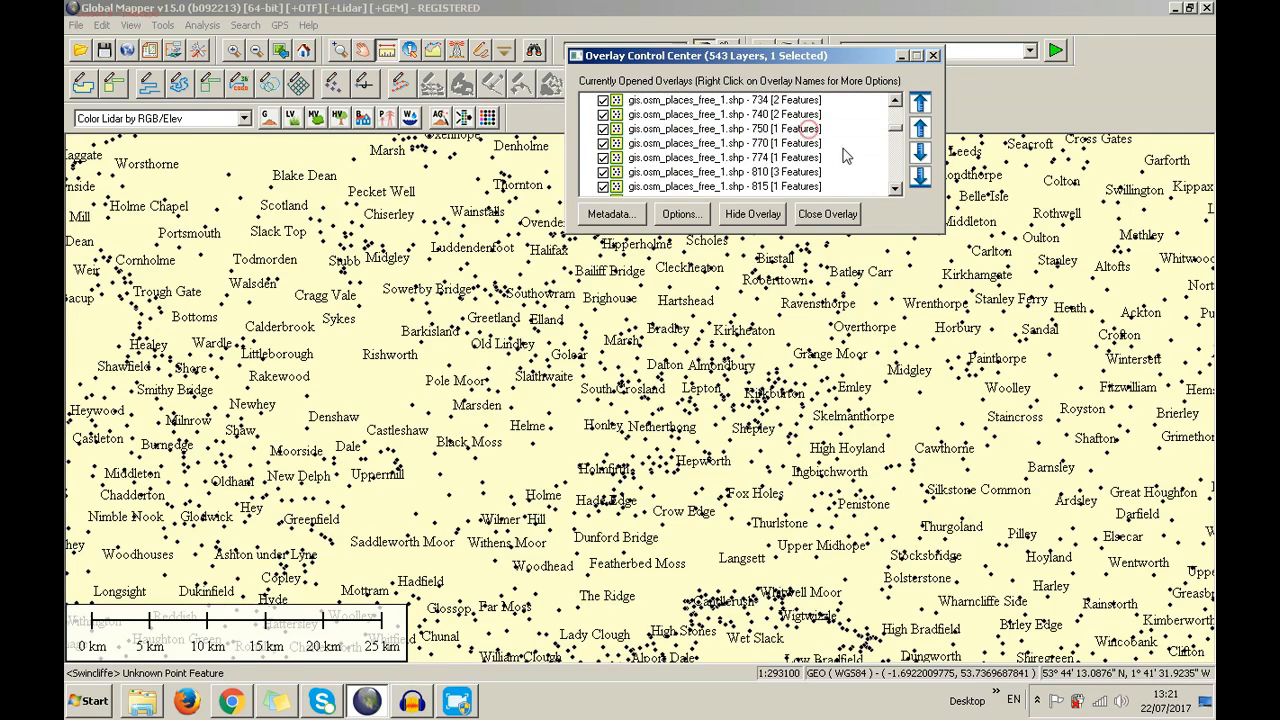
{"action": "scroll", "coordinate": [870, 147], "scroll_direction": "down", "scroll_amount": 3}
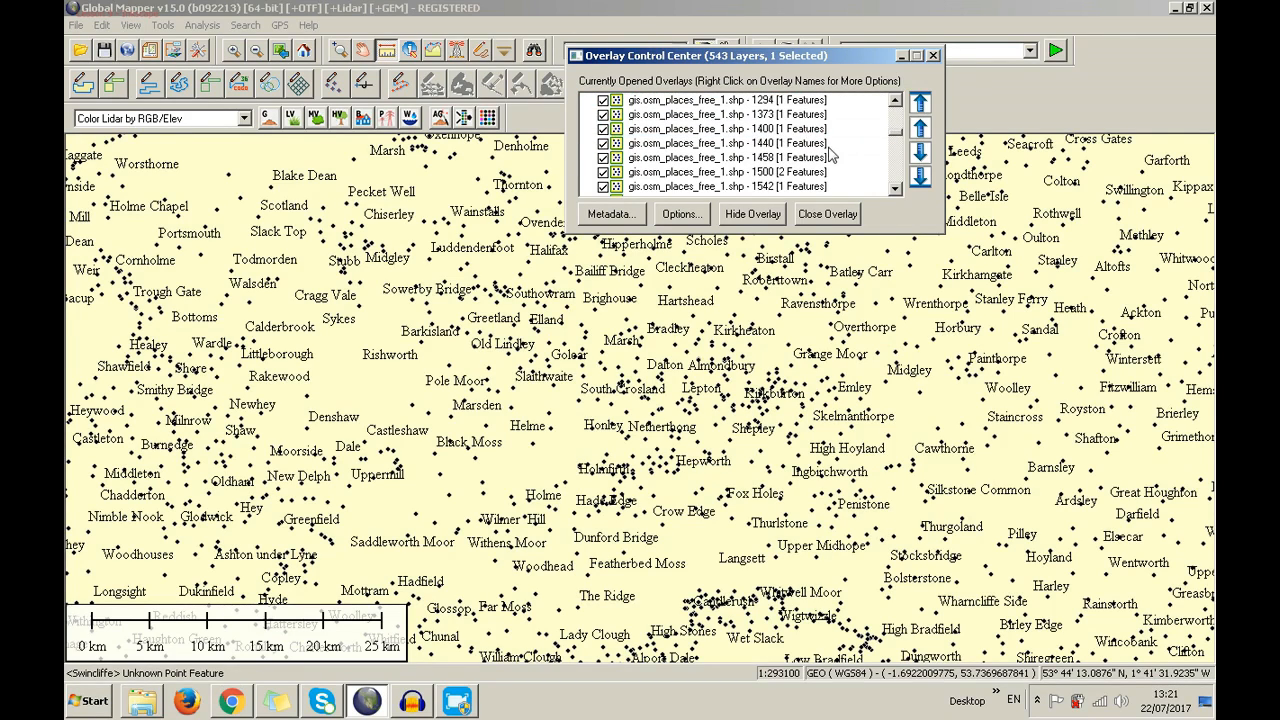
{"action": "left_click", "coordinate": [828, 145]}
{"action": "left_click", "coordinate": [785, 158]}
{"action": "left_click", "coordinate": [788, 172]}
{"action": "scroll", "coordinate": [800, 176], "scroll_direction": "down", "scroll_amount": 2}
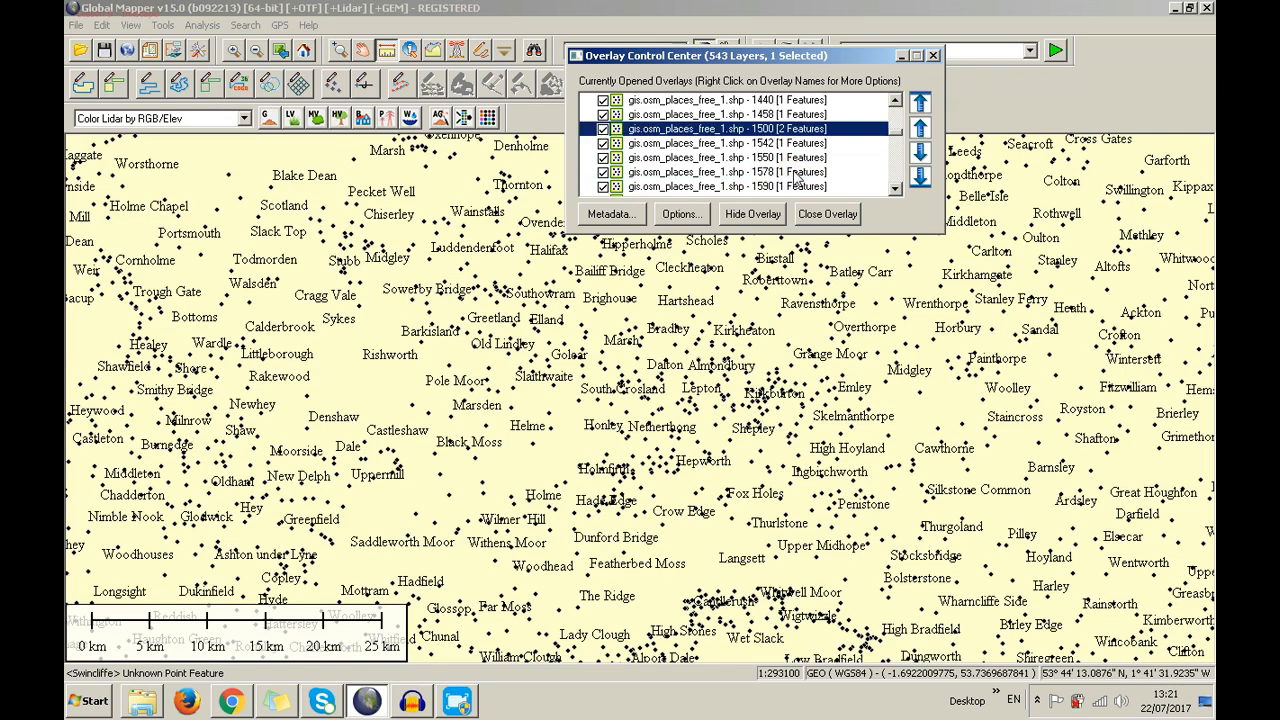
{"action": "left_click_drag", "start_coordinate": [897, 138], "coordinate": [898, 106]}
{"action": "left_click", "coordinate": [776, 188]}
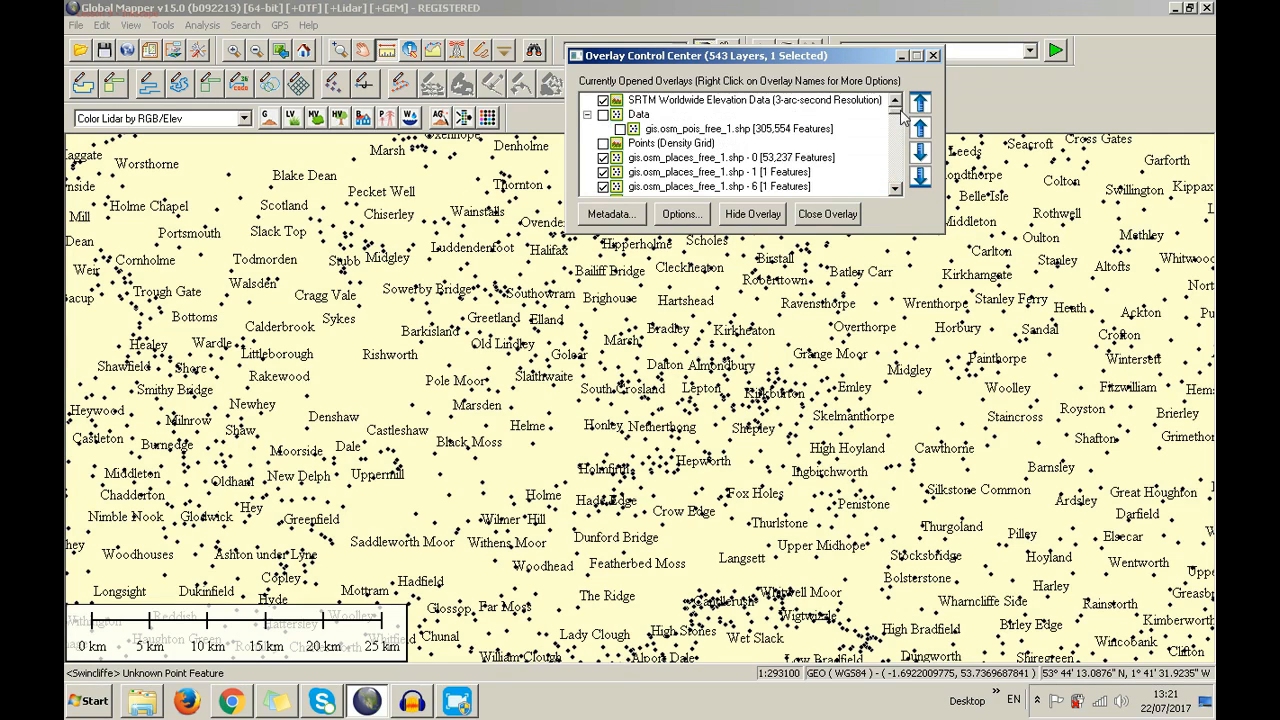
Close all the gis.osm_places_free_1.shp layers without saving a workspace
{"action": "left_click", "coordinate": [810, 158], "text": "shift"}
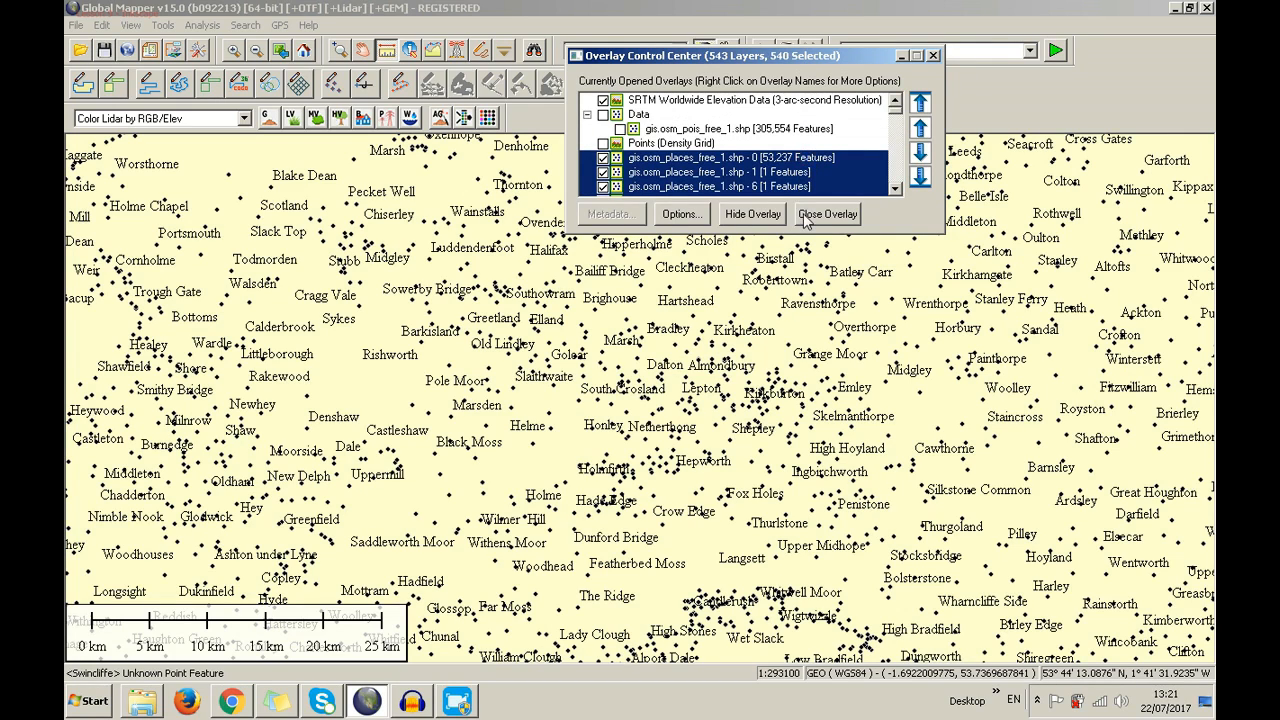
{"action": "left_click", "coordinate": [806, 220]}
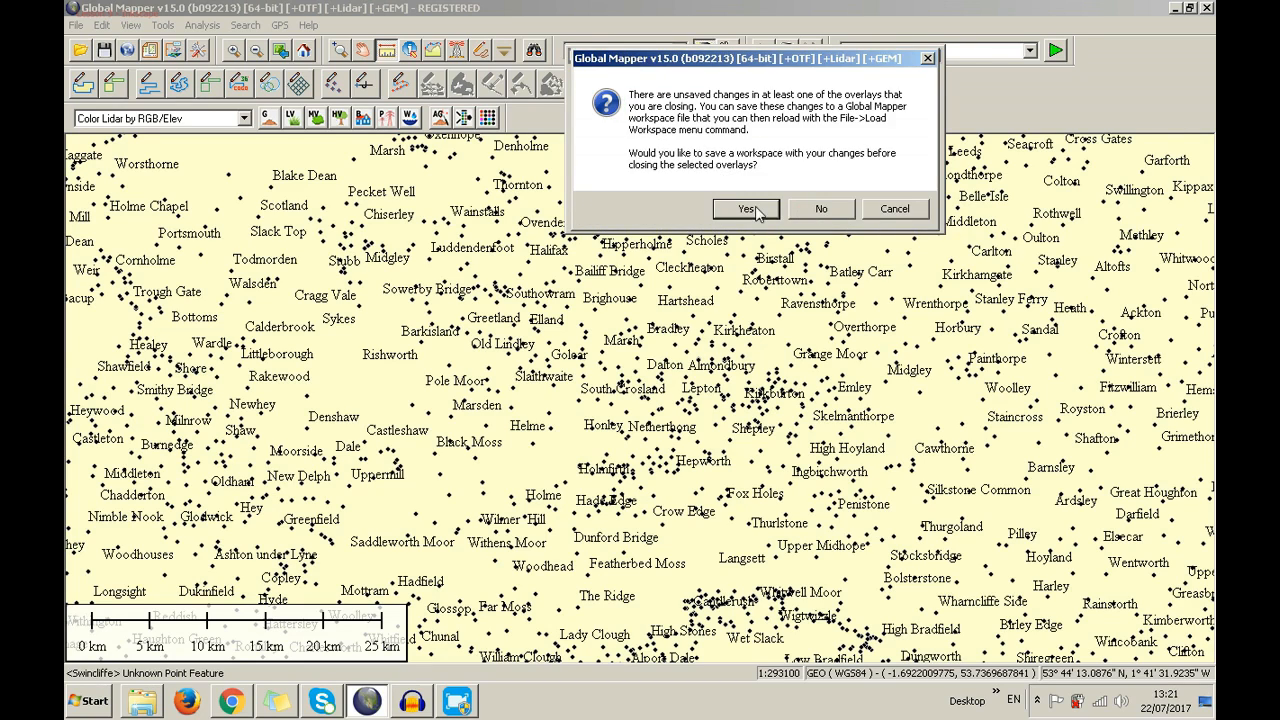
{"action": "left_click", "coordinate": [756, 210]}
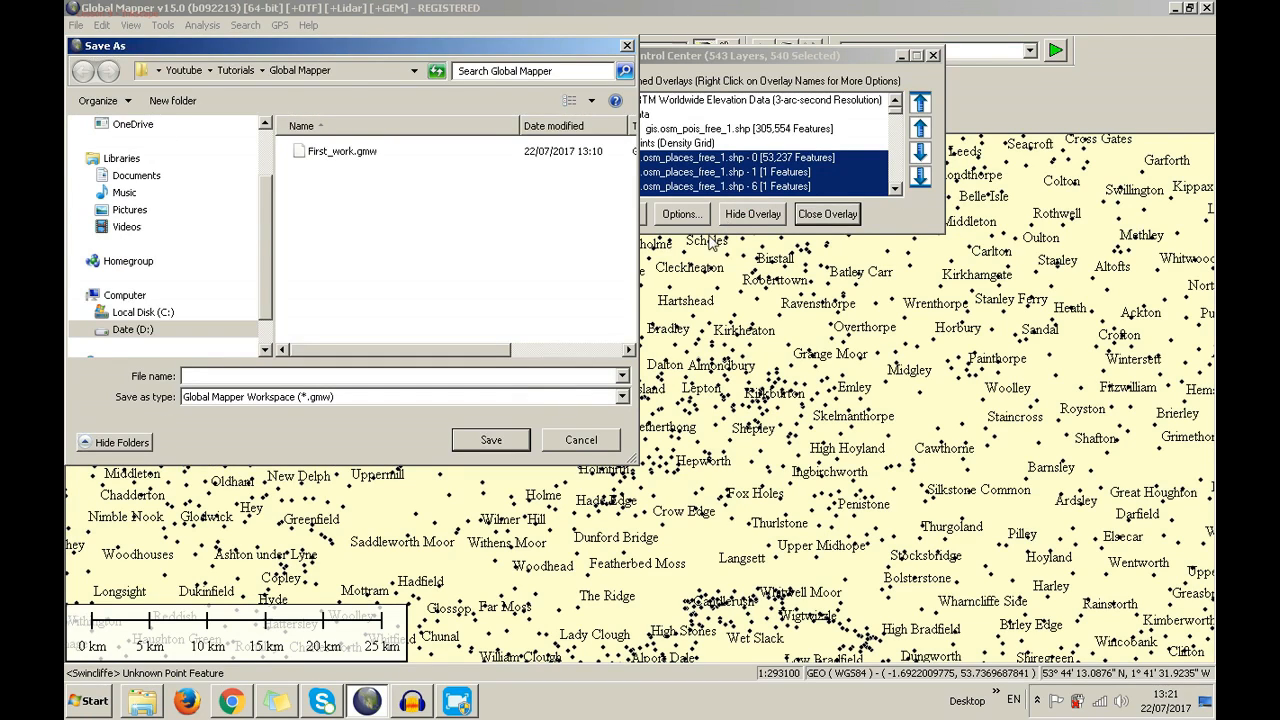
{"action": "left_click", "coordinate": [565, 441]}
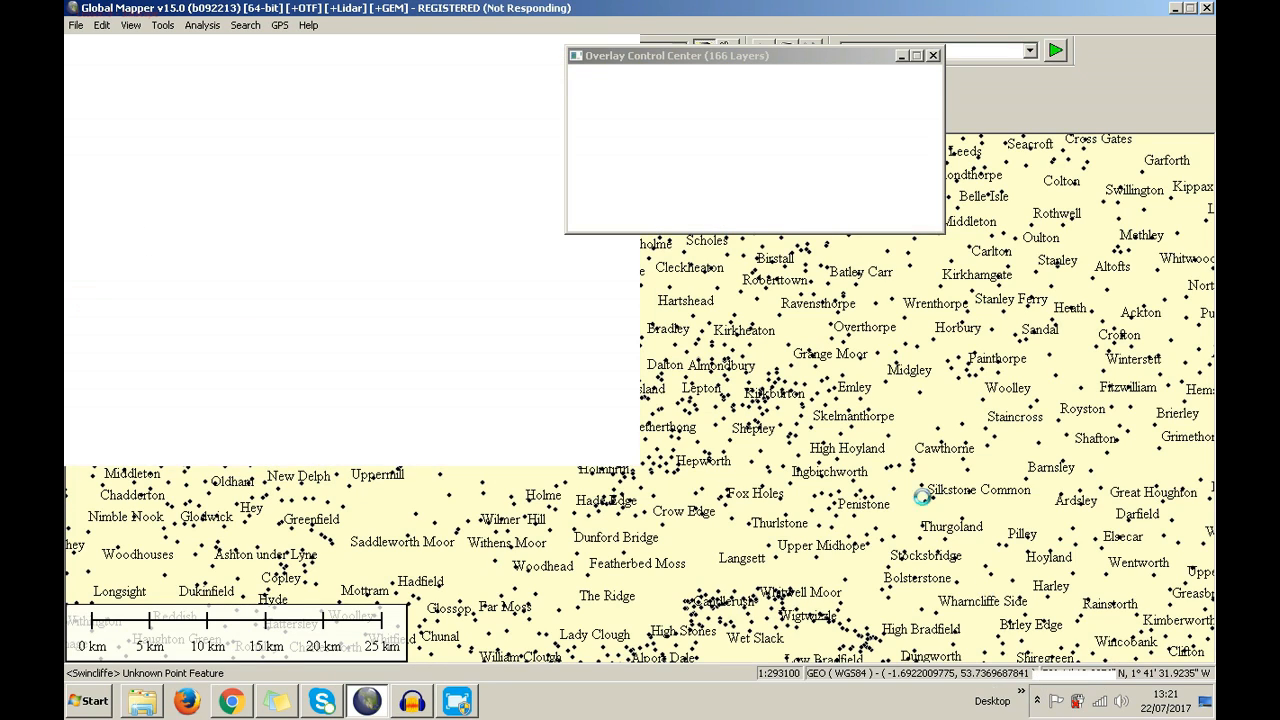
Bring Global Mapper to the front and minimize the screen recorder window
{"action": "left_click", "coordinate": [1037, 703]}
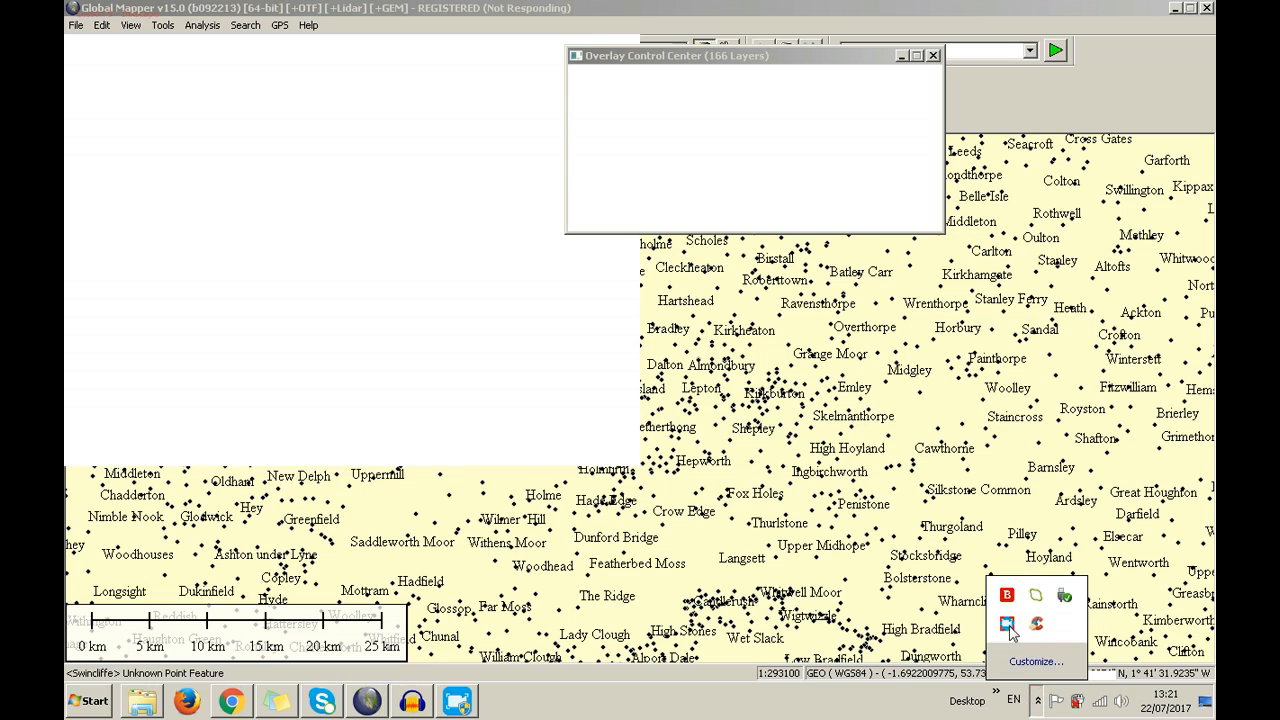
{"action": "right_click", "coordinate": [1008, 626]}
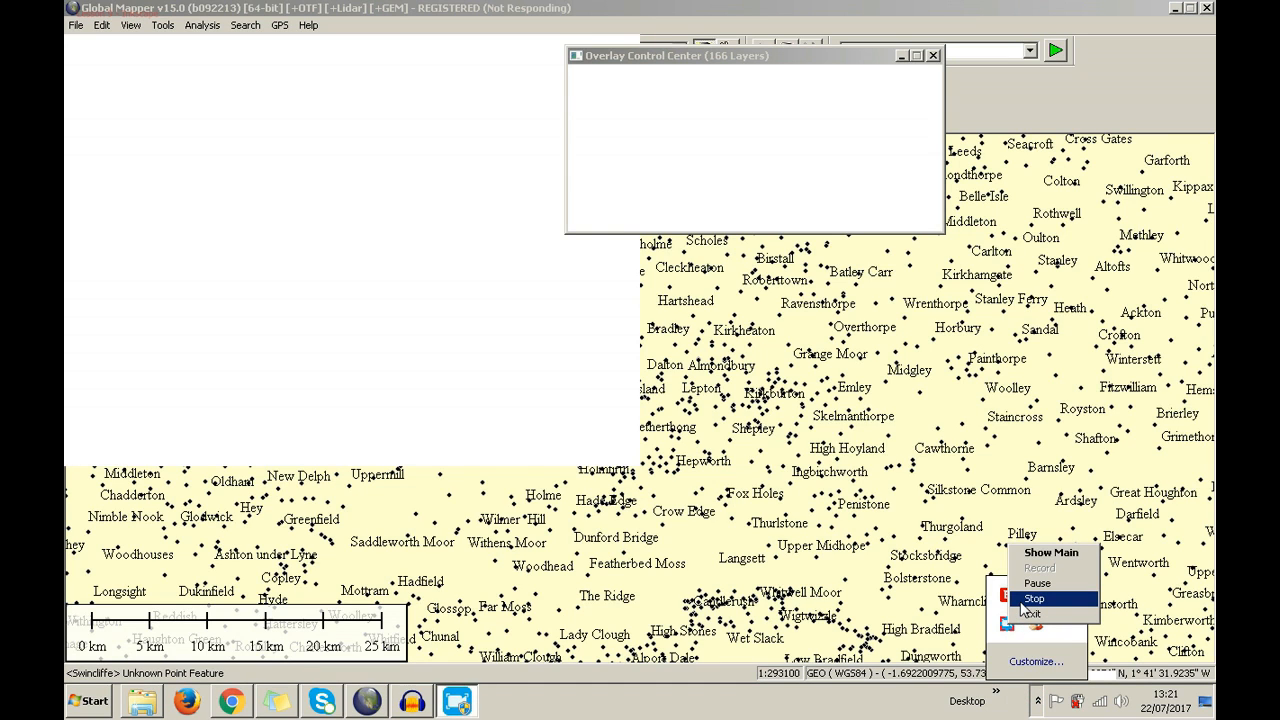
{"action": "left_click", "coordinate": [1037, 583]}
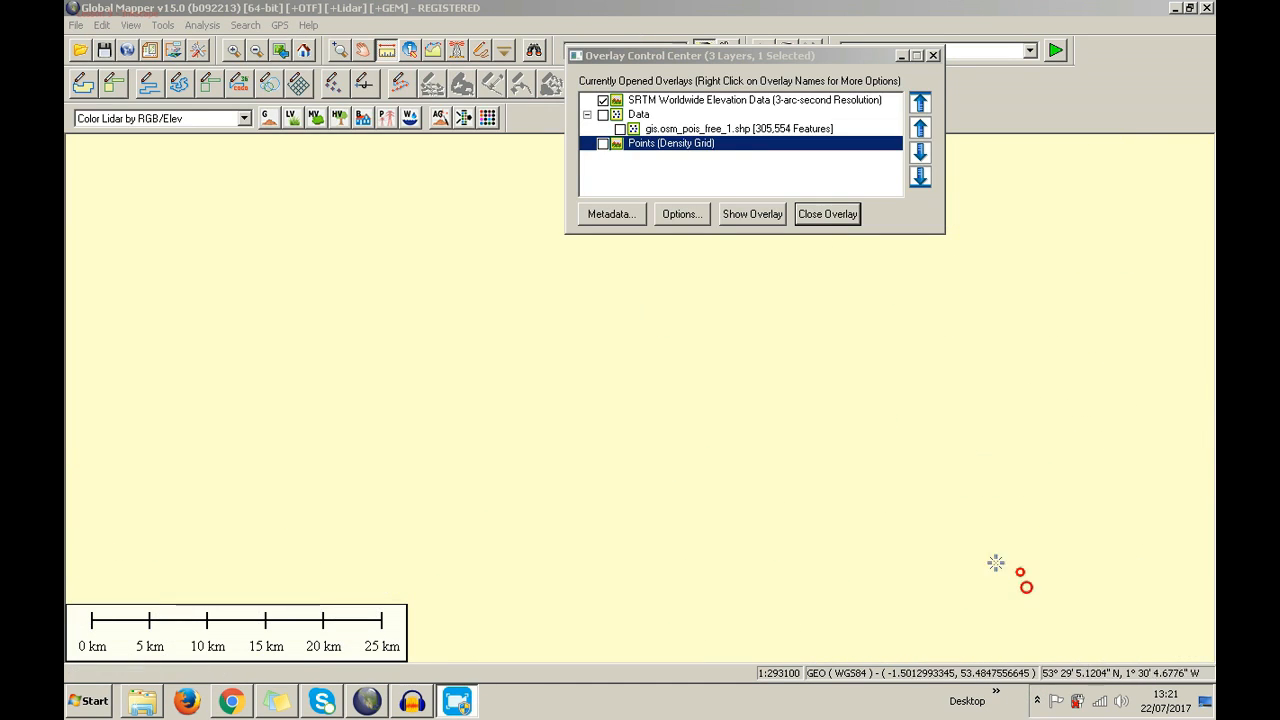
{"action": "left_click", "coordinate": [760, 56]}
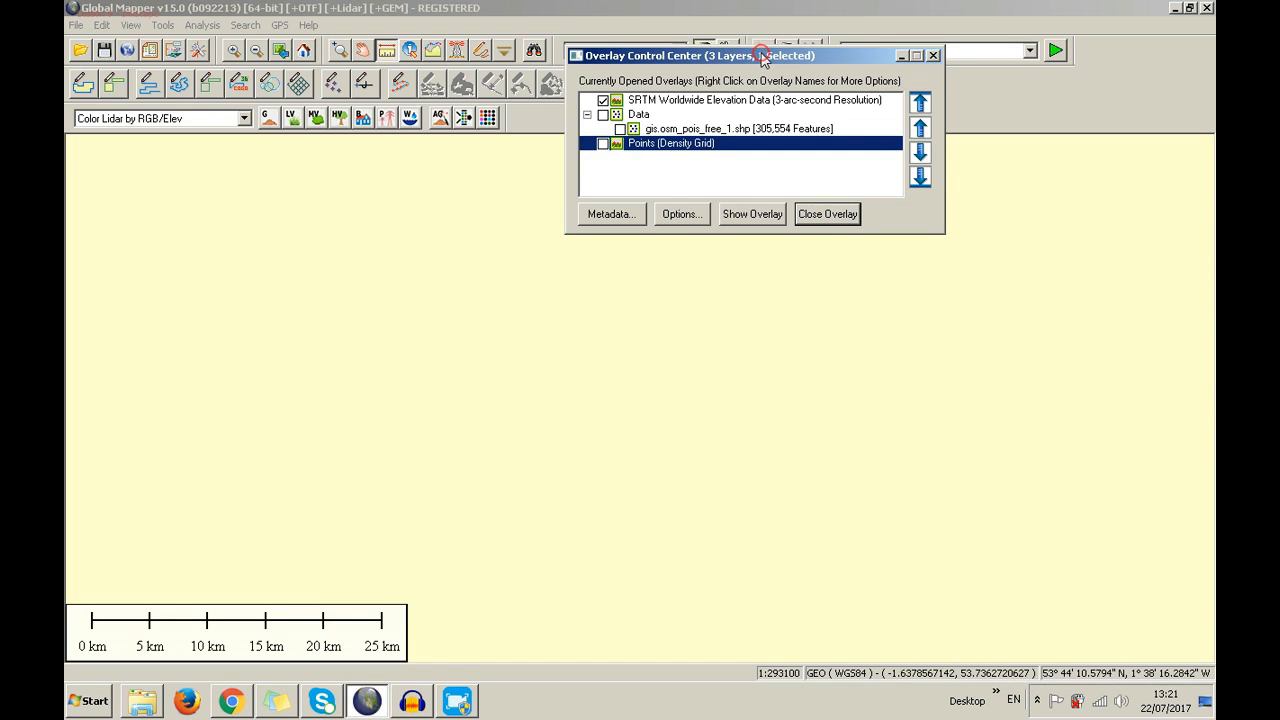
{"action": "left_click", "coordinate": [457, 700]}
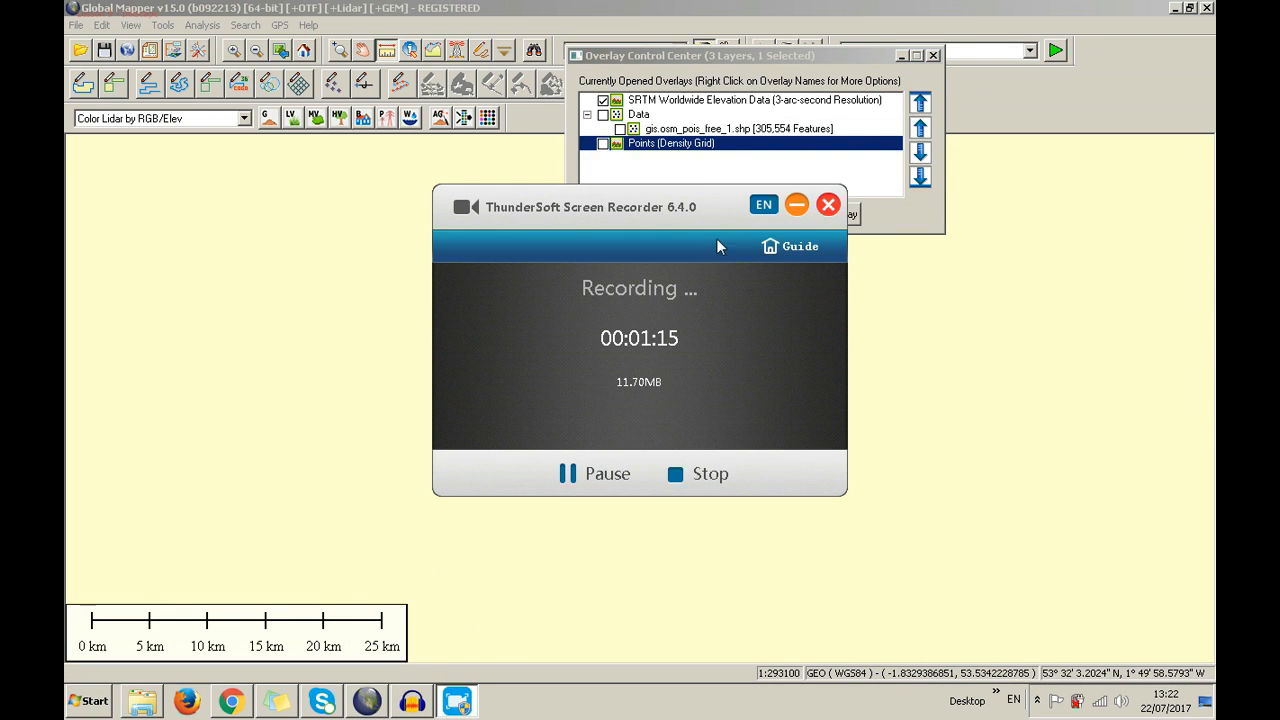
{"action": "left_click", "coordinate": [797, 205]}
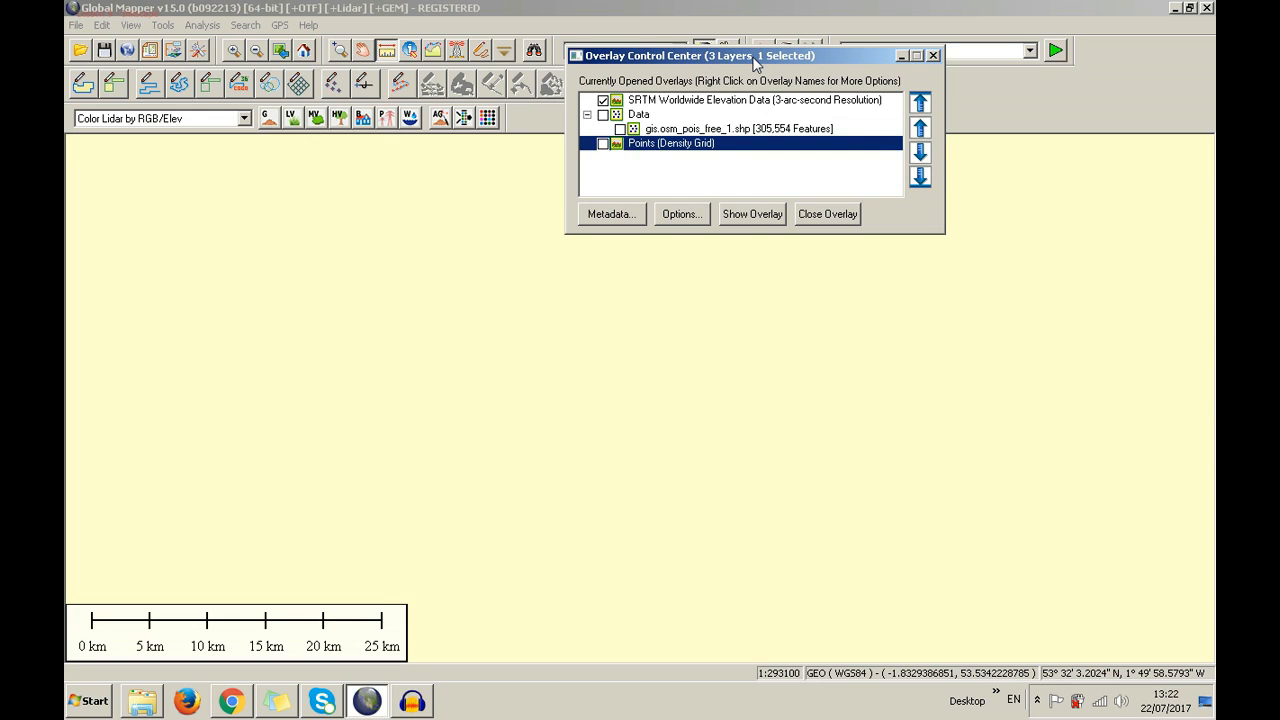
Try inverting the layer selection, ending with only the Points density grid selected
{"action": "right_click", "coordinate": [676, 132]}
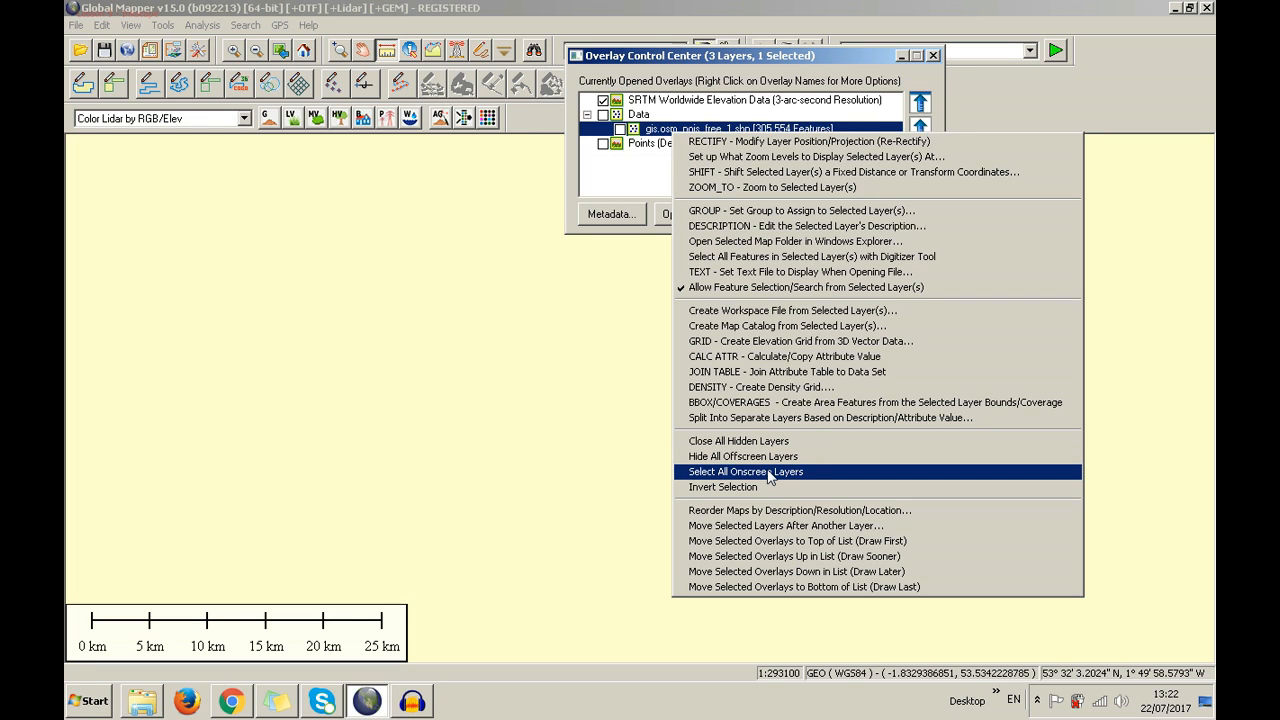
{"action": "left_click", "coordinate": [769, 476]}
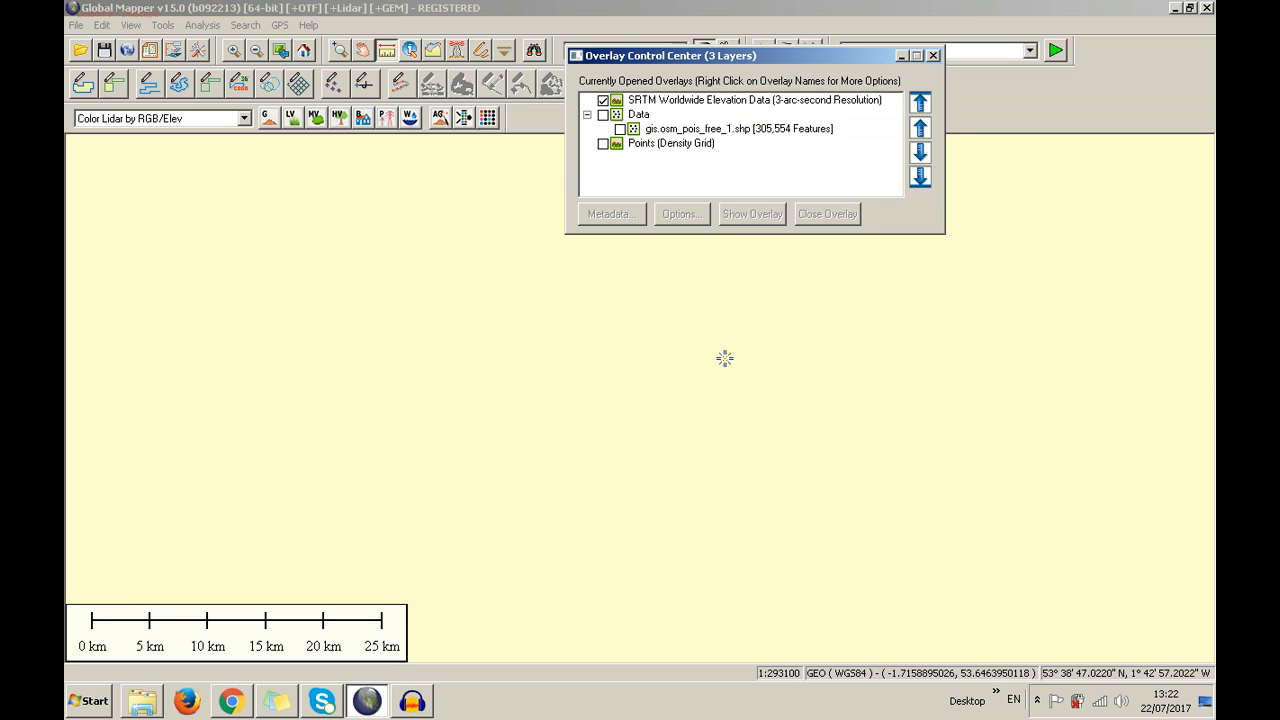
{"action": "right_click", "coordinate": [634, 135]}
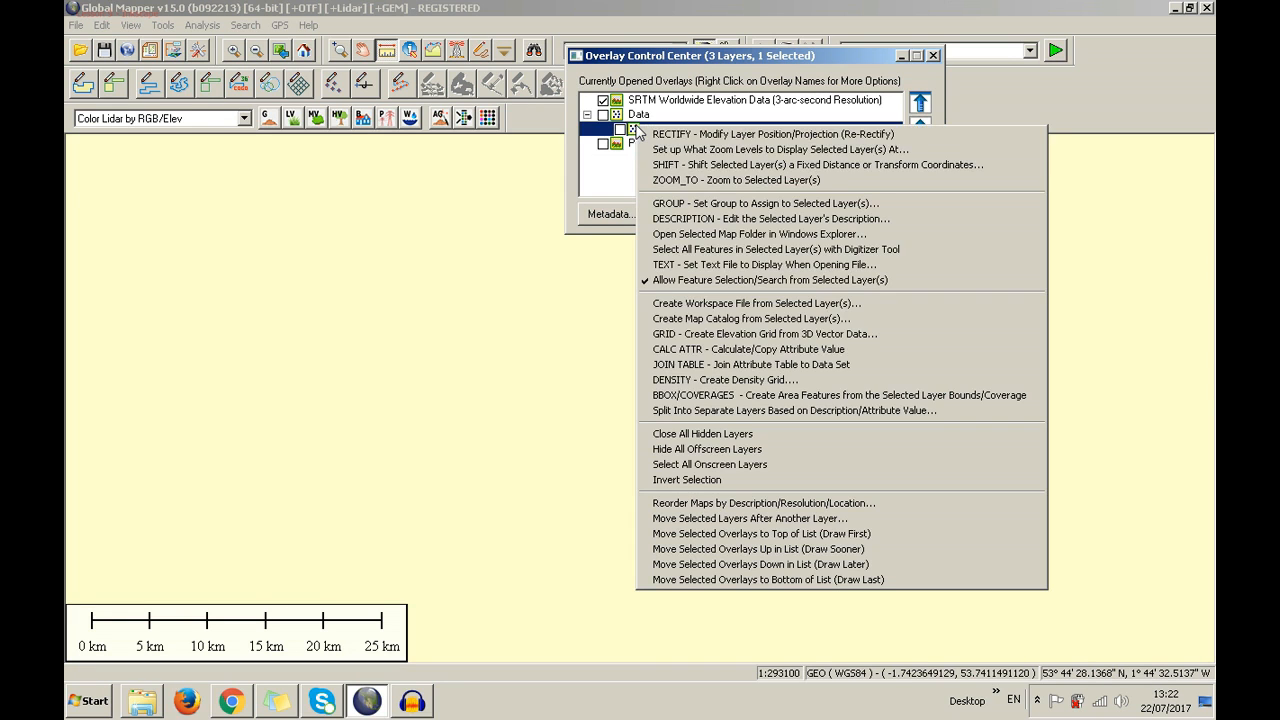
{"action": "left_click", "coordinate": [729, 480]}
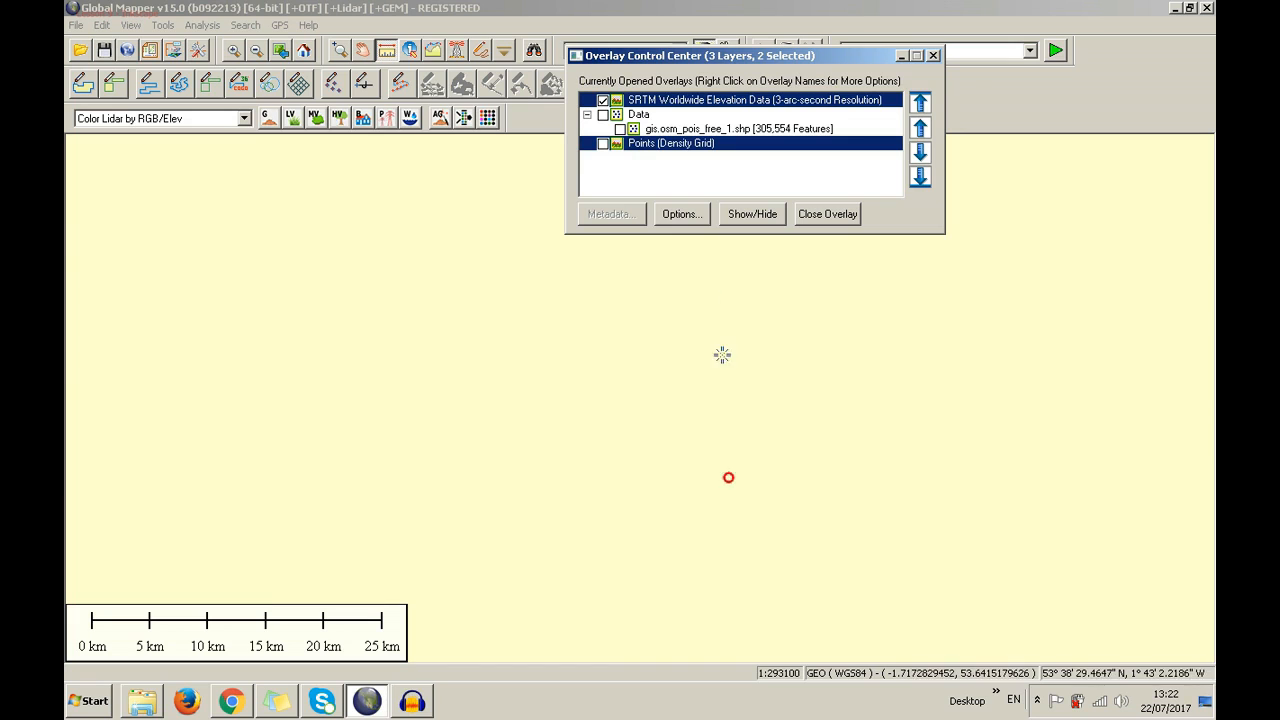
{"action": "left_click", "coordinate": [693, 100]}
{"action": "right_click", "coordinate": [706, 104]}
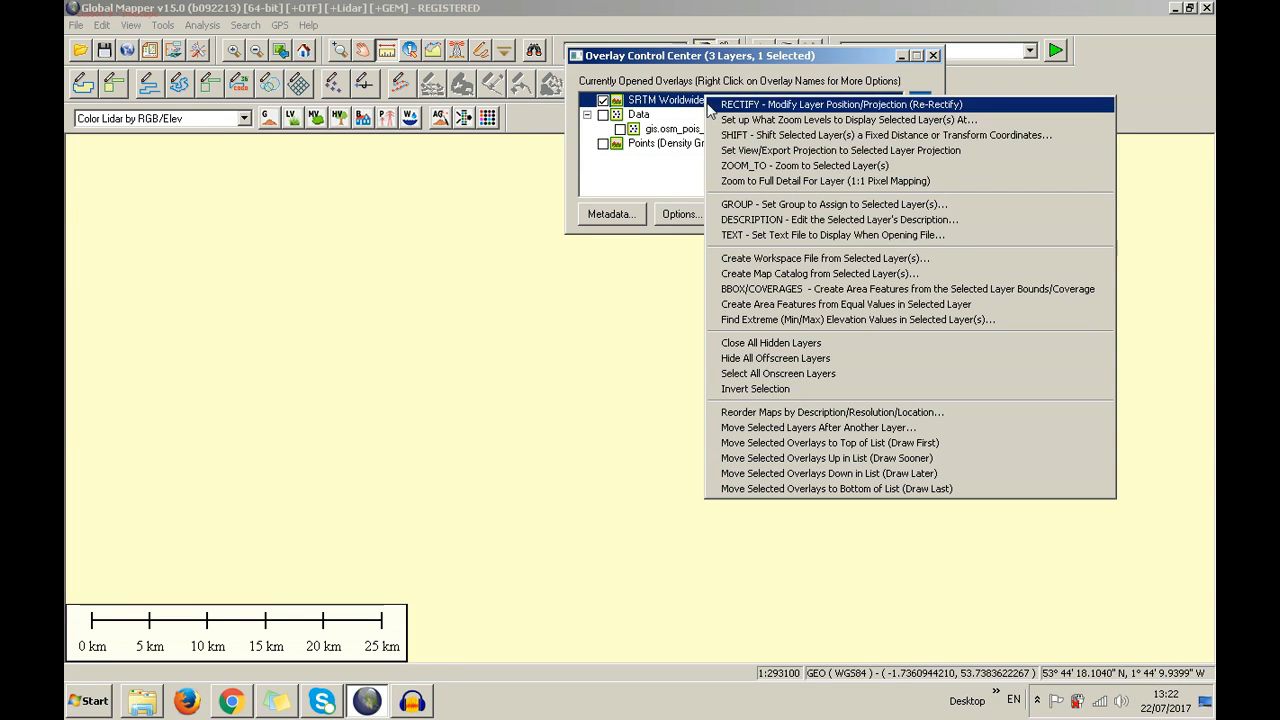
{"action": "left_click", "coordinate": [788, 388]}
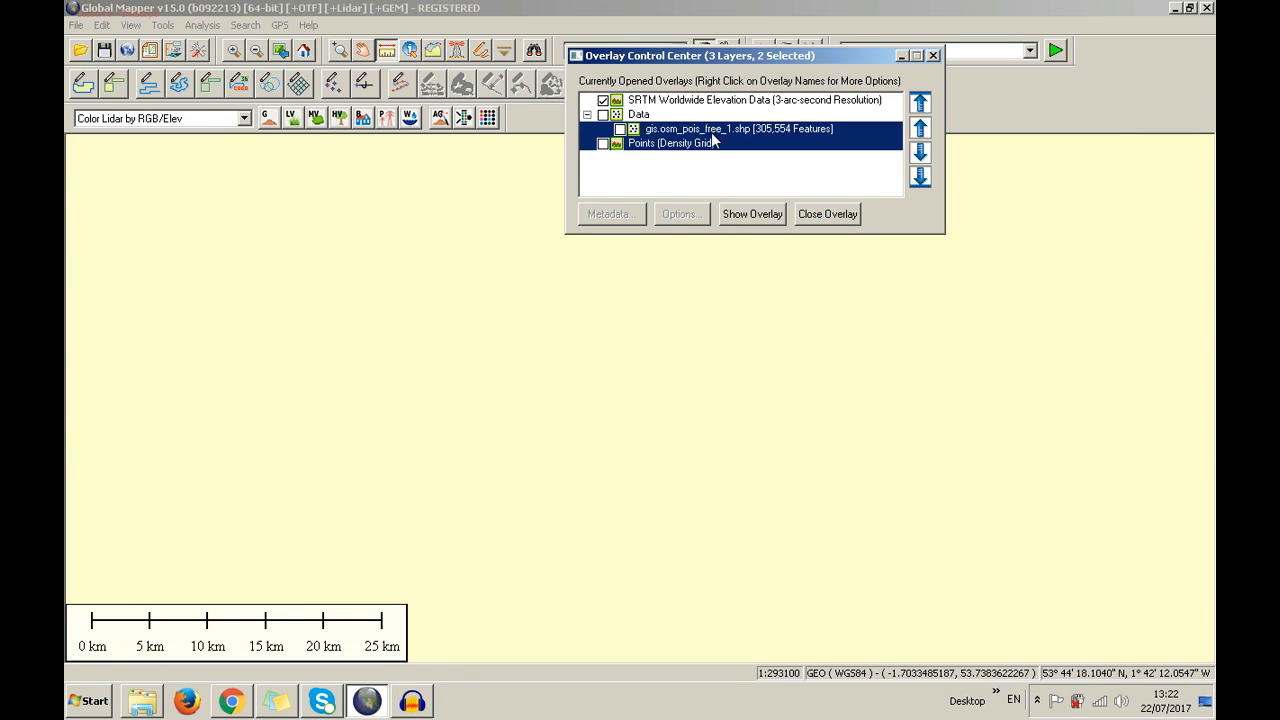
{"action": "left_click", "coordinate": [705, 146]}
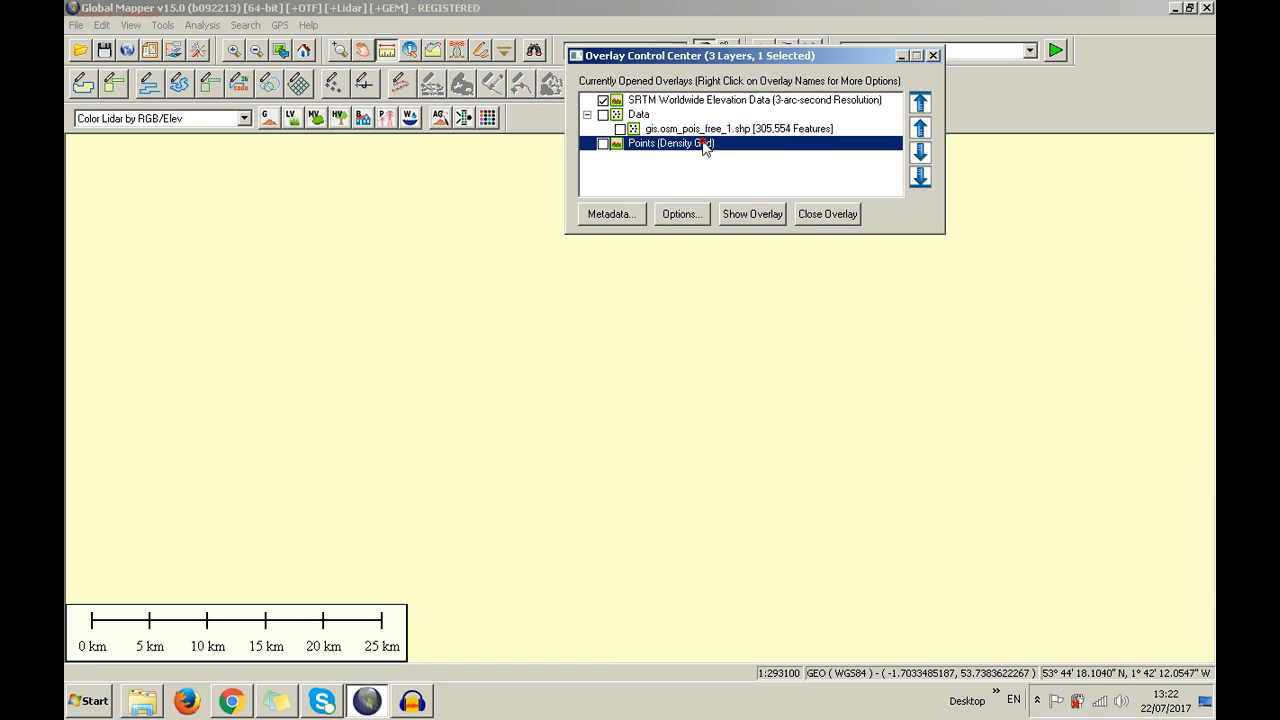
Set a layer sort order and make the POI points draw after the SRTM layer
{"action": "right_click", "coordinate": [694, 129]}
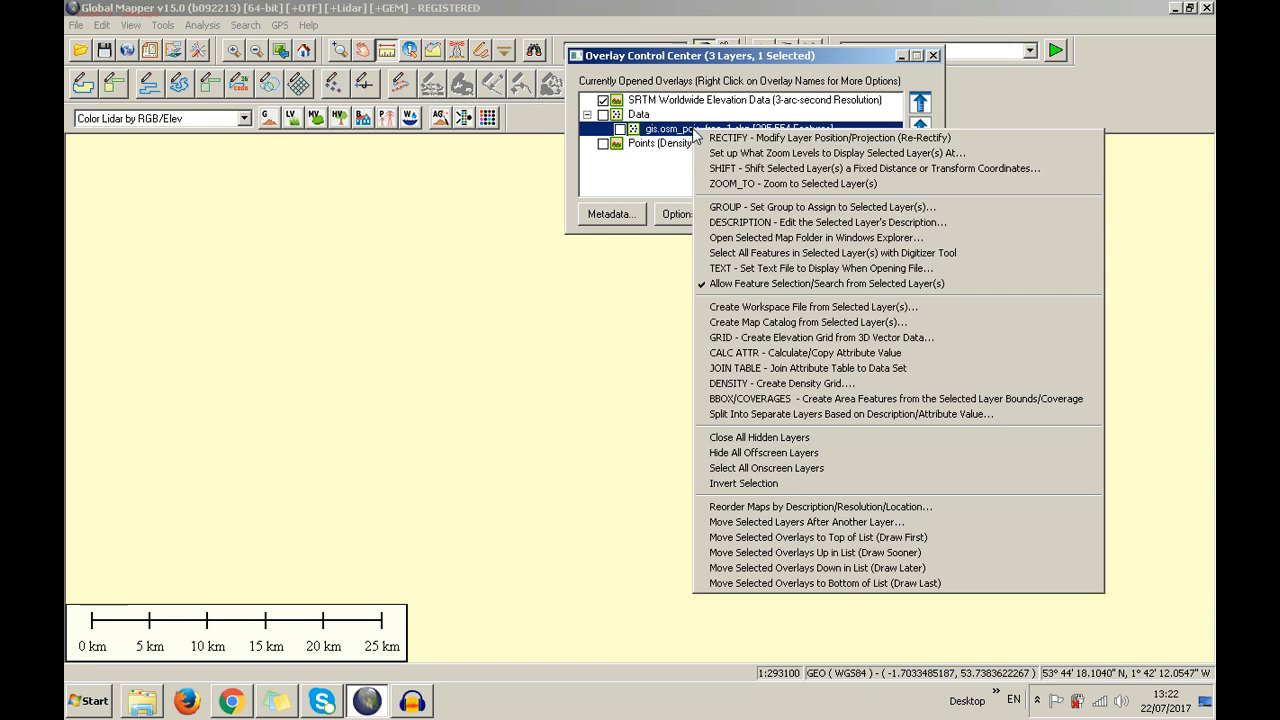
{"action": "left_click", "coordinate": [810, 511]}
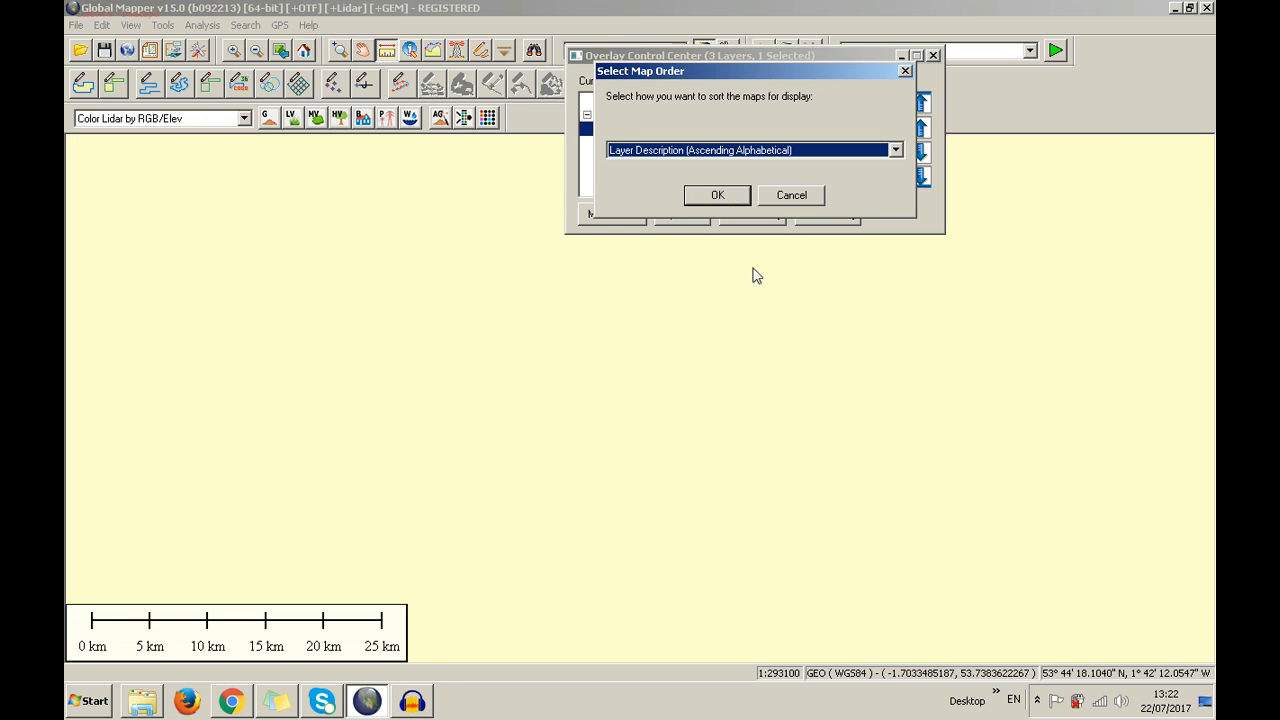
{"action": "left_click", "coordinate": [745, 150]}
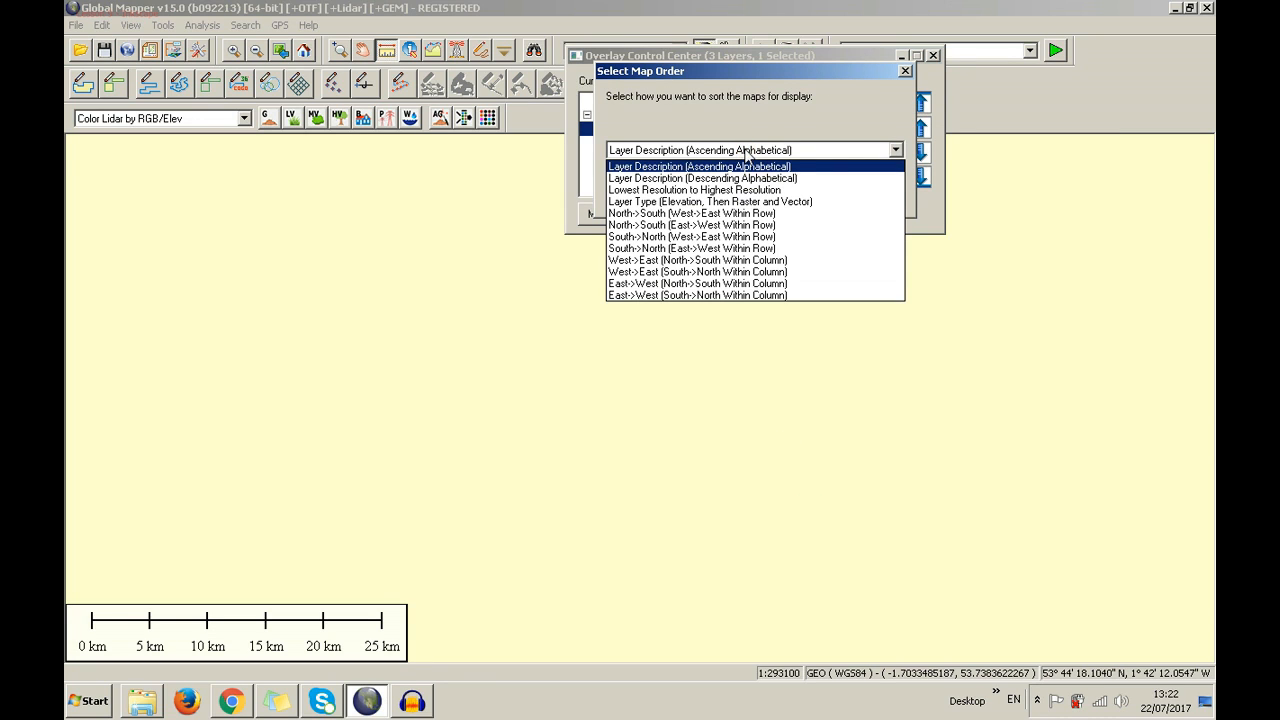
{"action": "left_click", "coordinate": [757, 283]}
{"action": "left_click", "coordinate": [792, 195]}
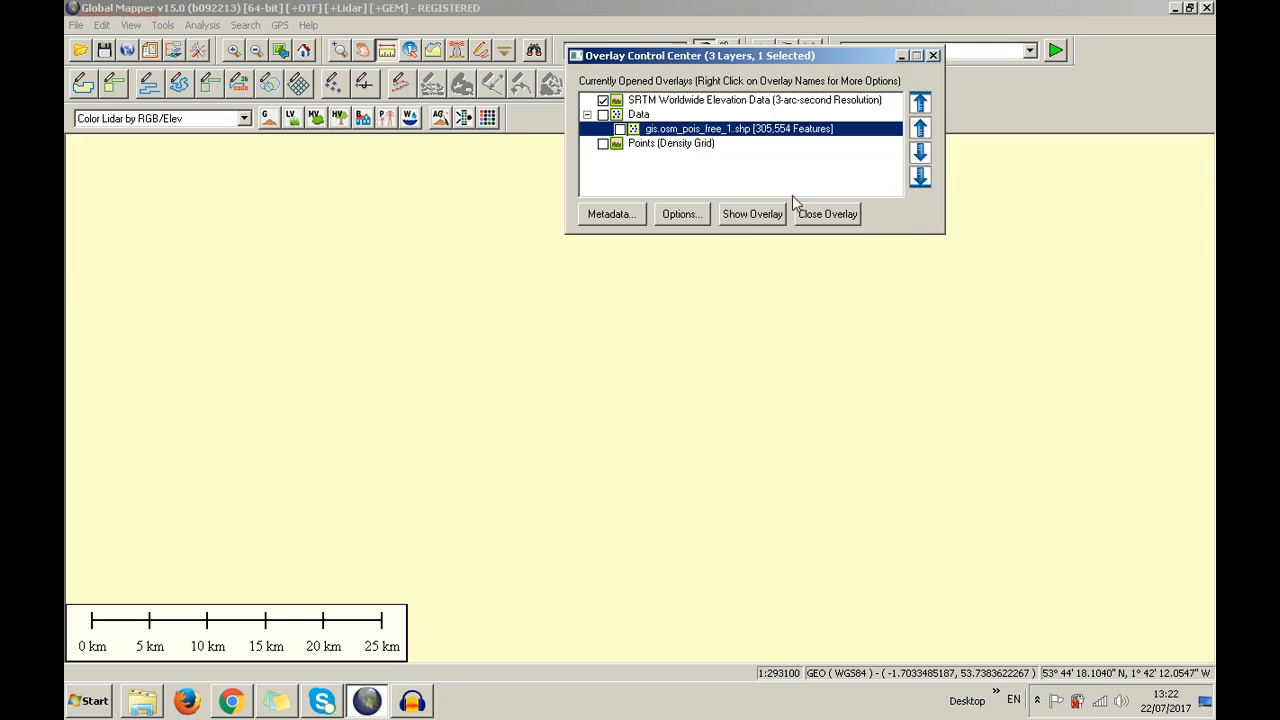
{"action": "right_click", "coordinate": [742, 128]}
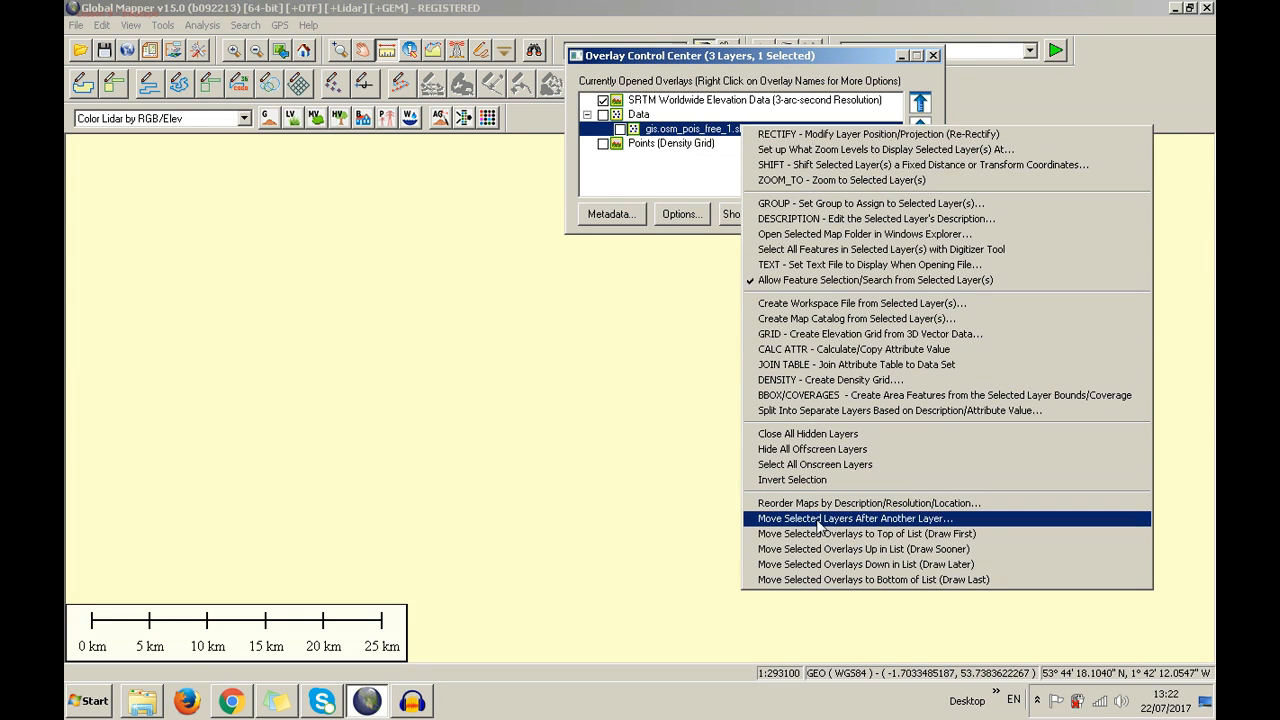
{"action": "left_click", "coordinate": [820, 520]}
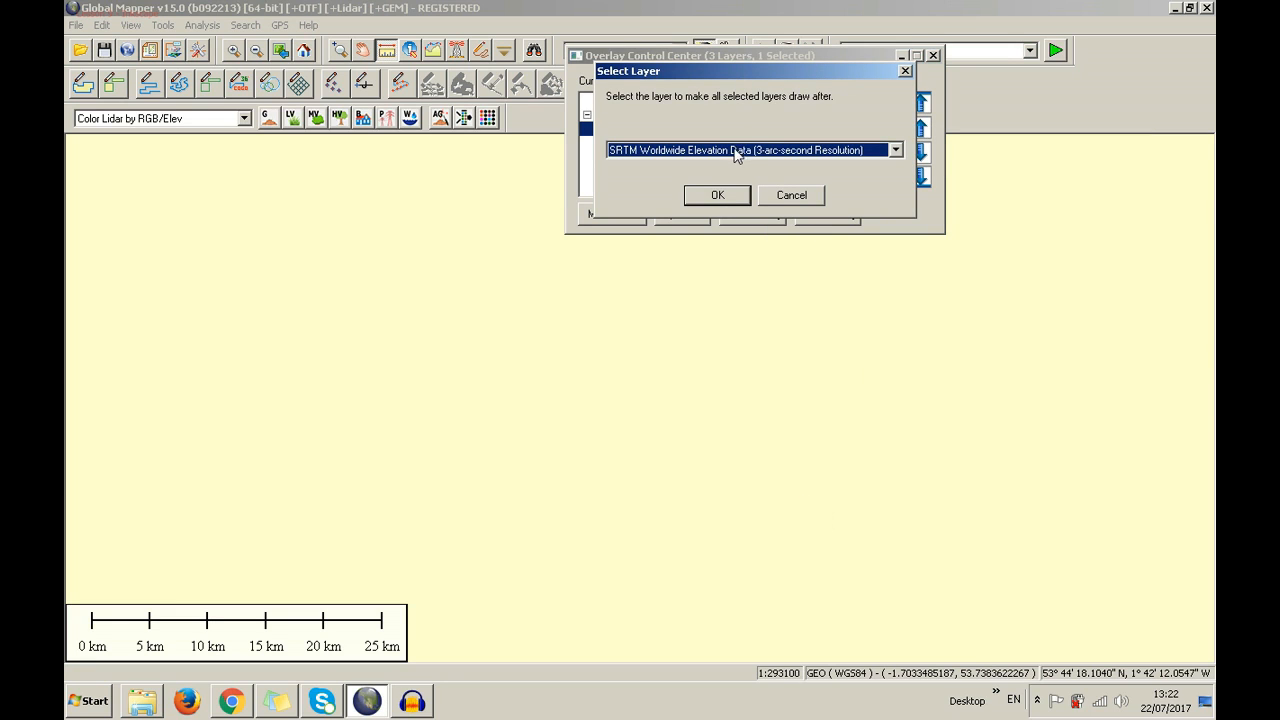
{"action": "left_click", "coordinate": [717, 195]}
Move the POI points layer to the bottom of the overlay list, below the density grid
{"action": "right_click", "coordinate": [683, 128]}
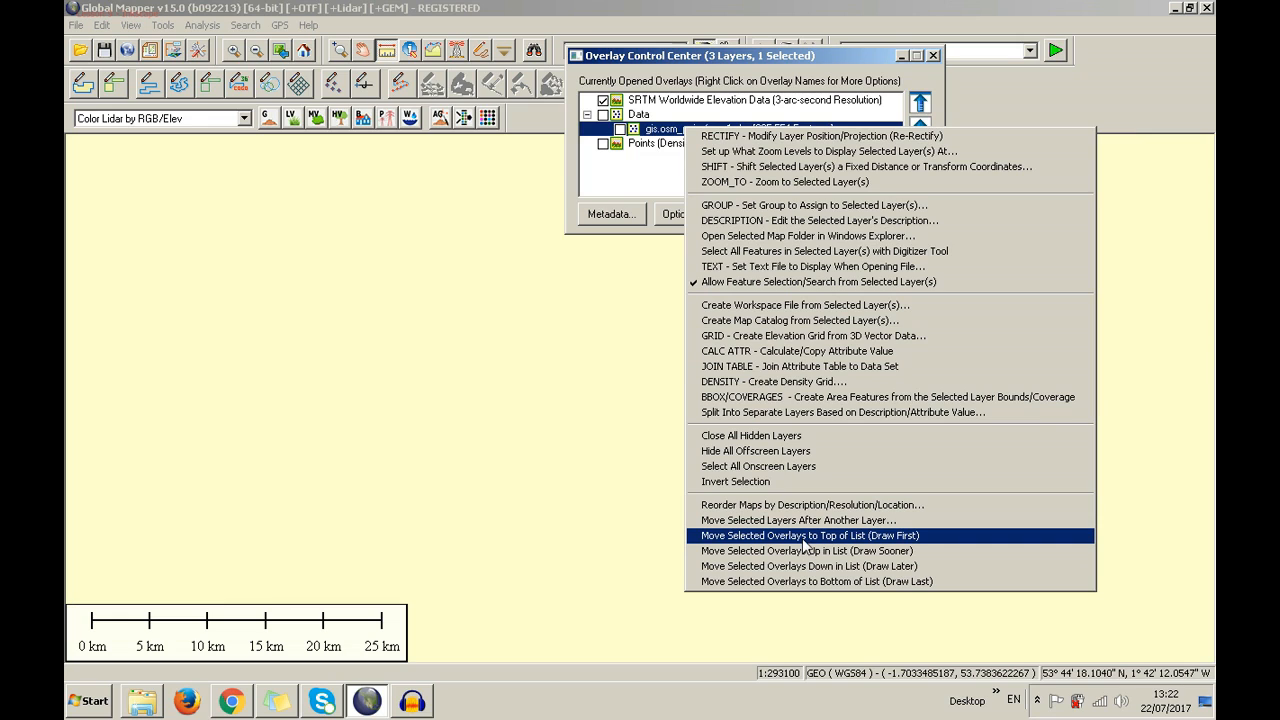
{"action": "left_click", "coordinate": [803, 537]}
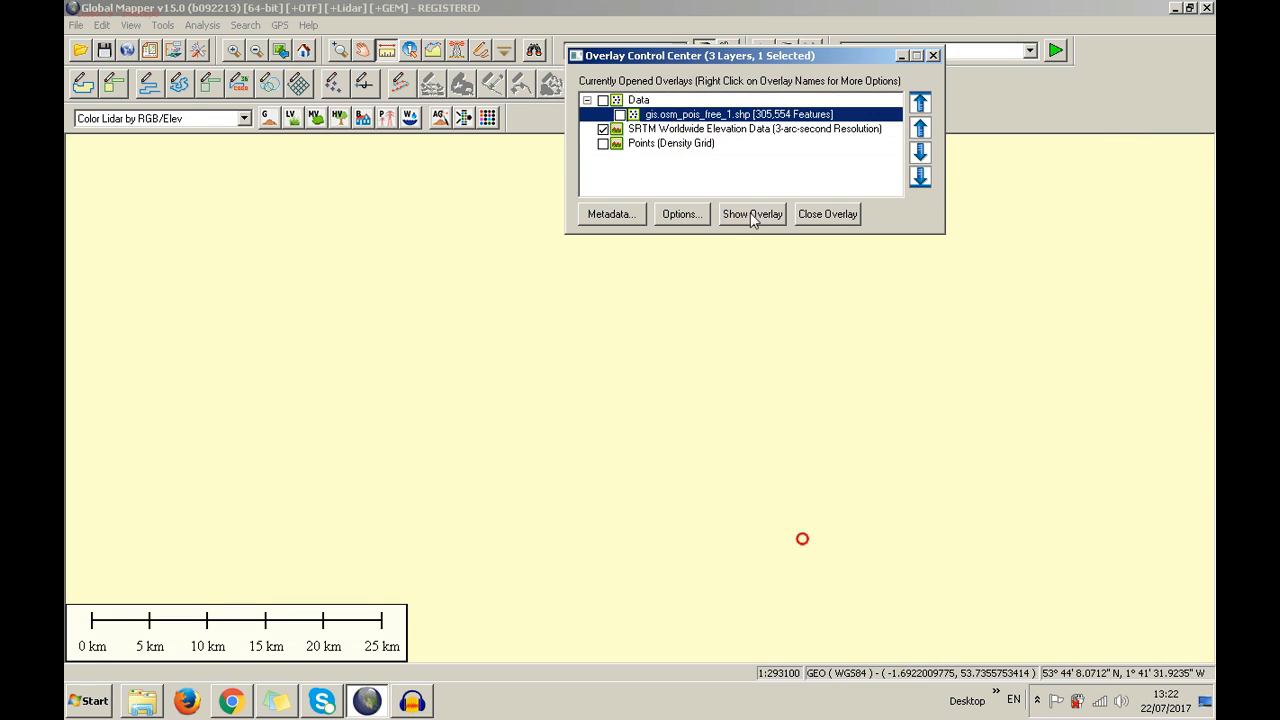
{"action": "right_click", "coordinate": [712, 118]}
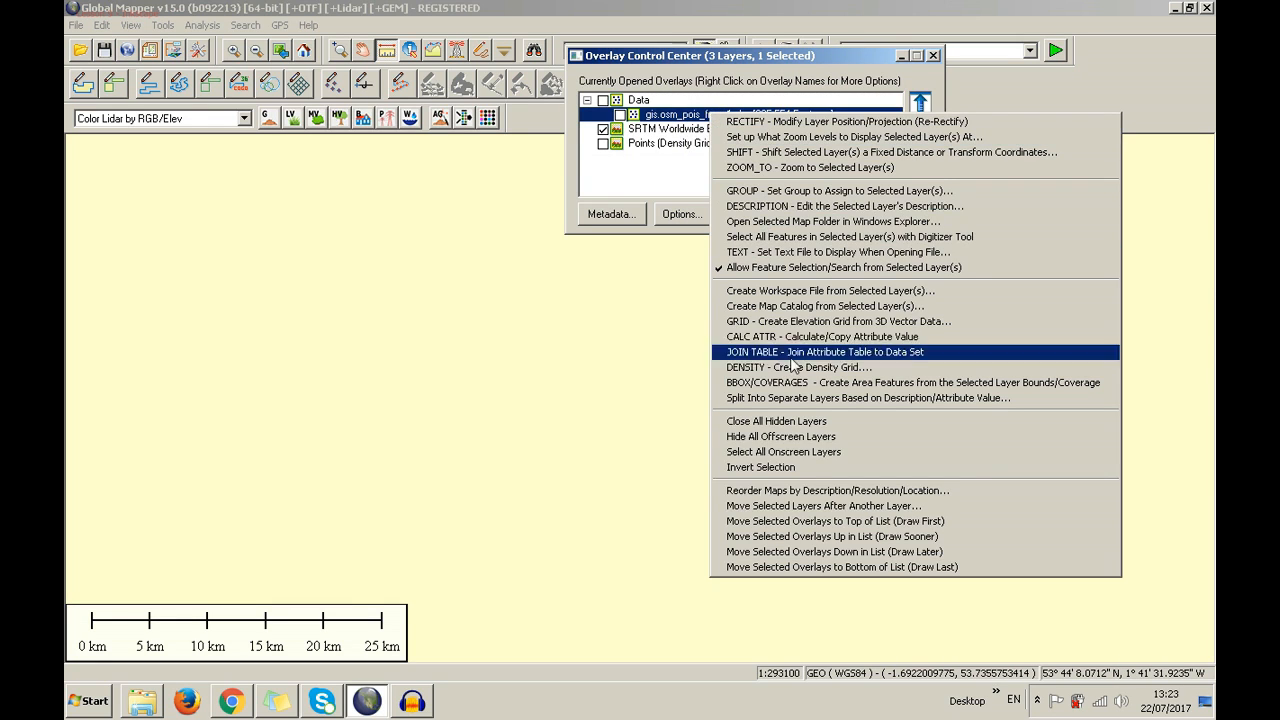
{"action": "left_click", "coordinate": [814, 540]}
{"action": "right_click", "coordinate": [722, 116]}
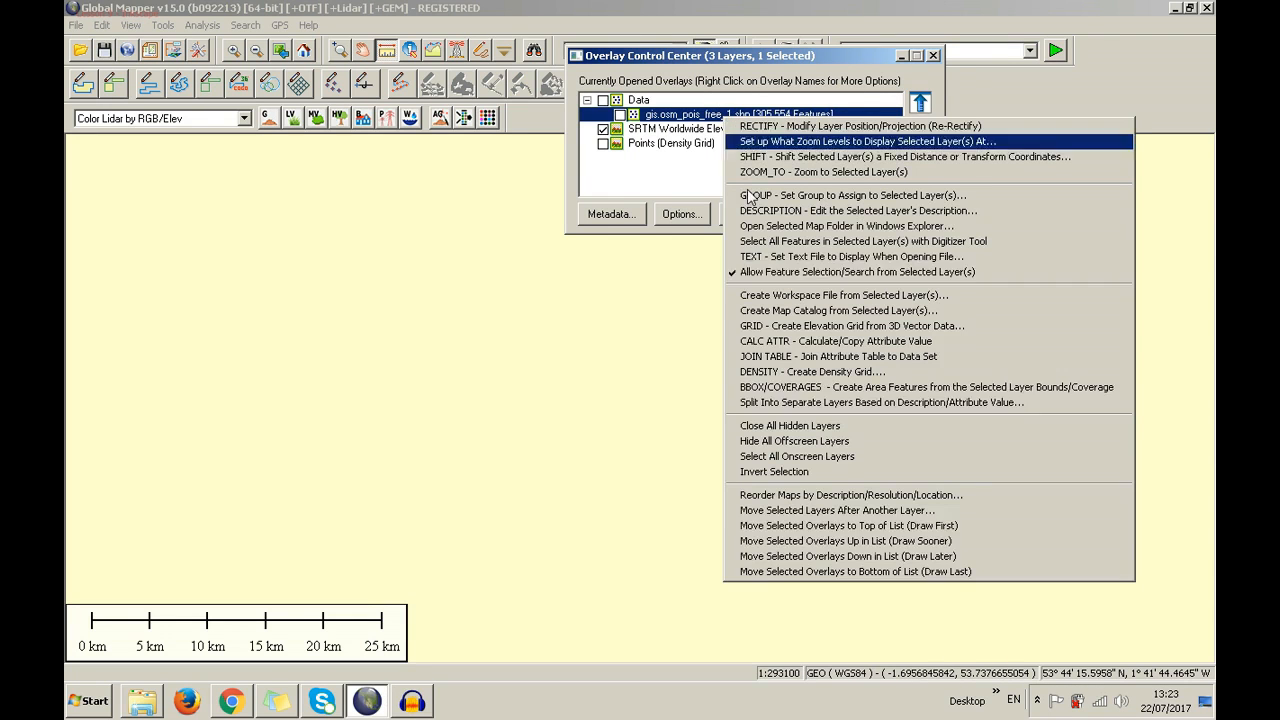
{"action": "left_click", "coordinate": [884, 561]}
{"action": "right_click", "coordinate": [726, 129]}
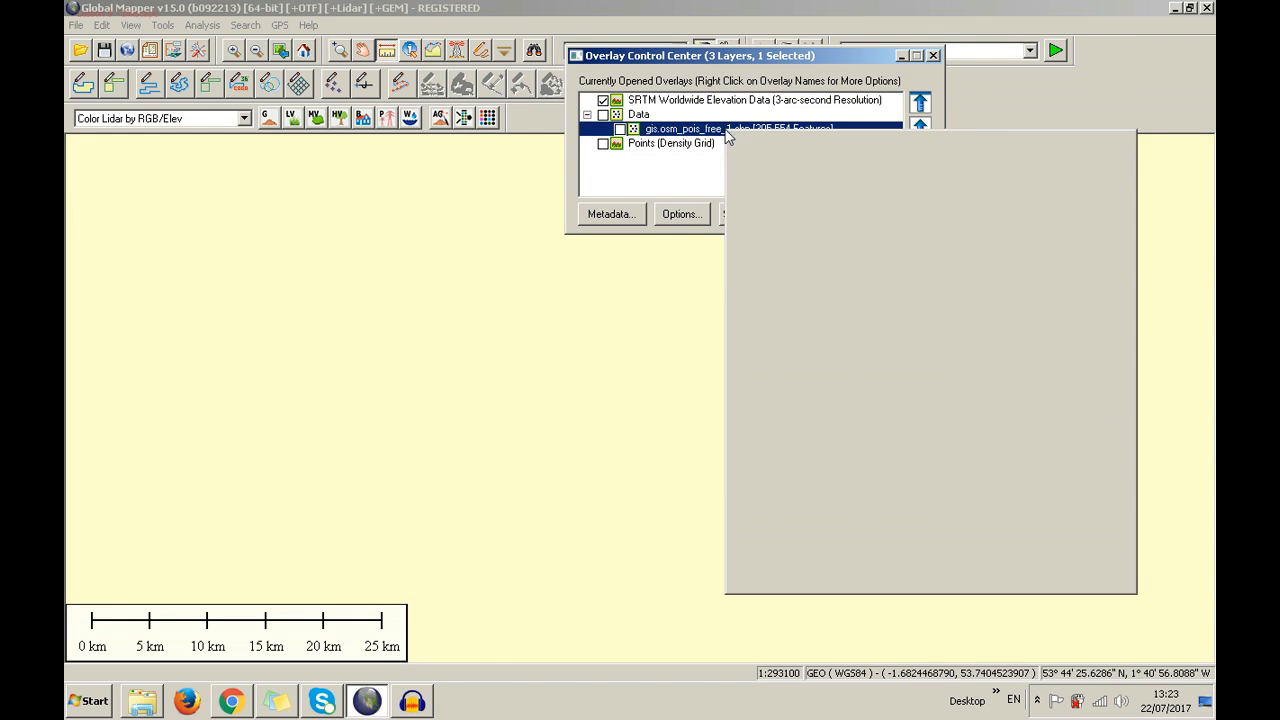
{"action": "left_click", "coordinate": [850, 586]}
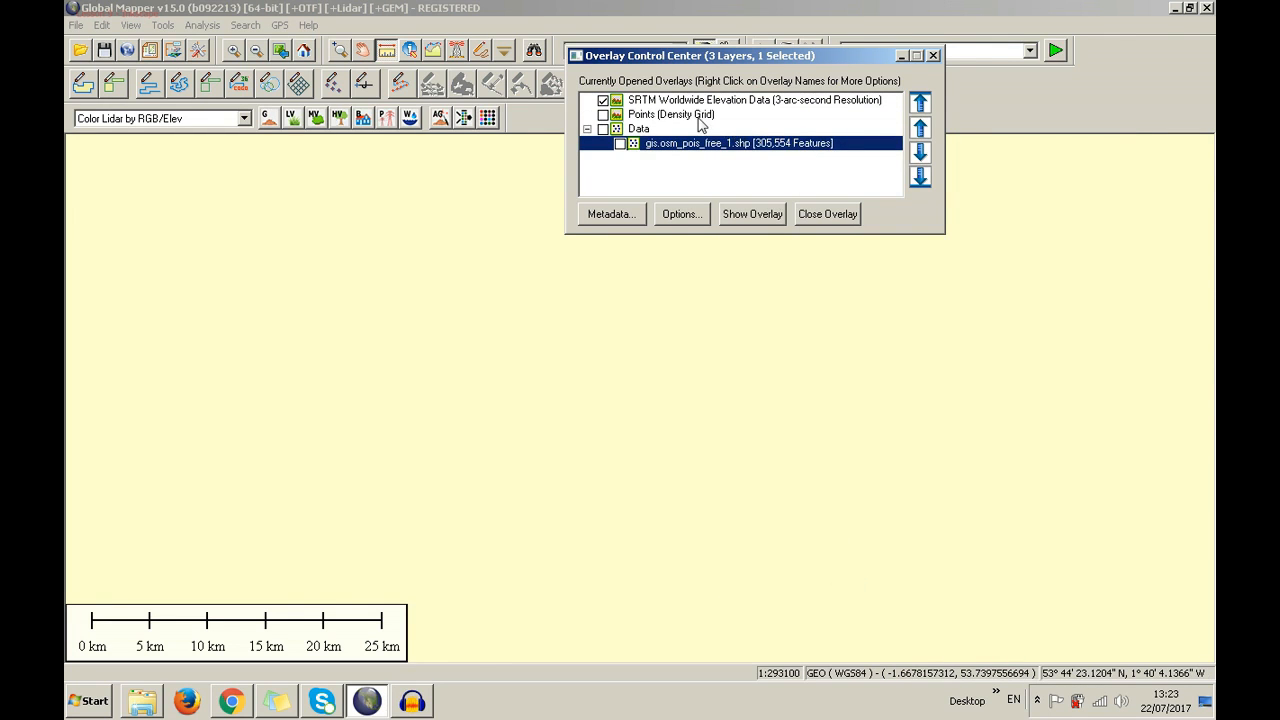
{"action": "left_click", "coordinate": [626, 115]}
Show the density grid and POI points, moving the Data layer above the grid
{"action": "left_click", "coordinate": [603, 115]}
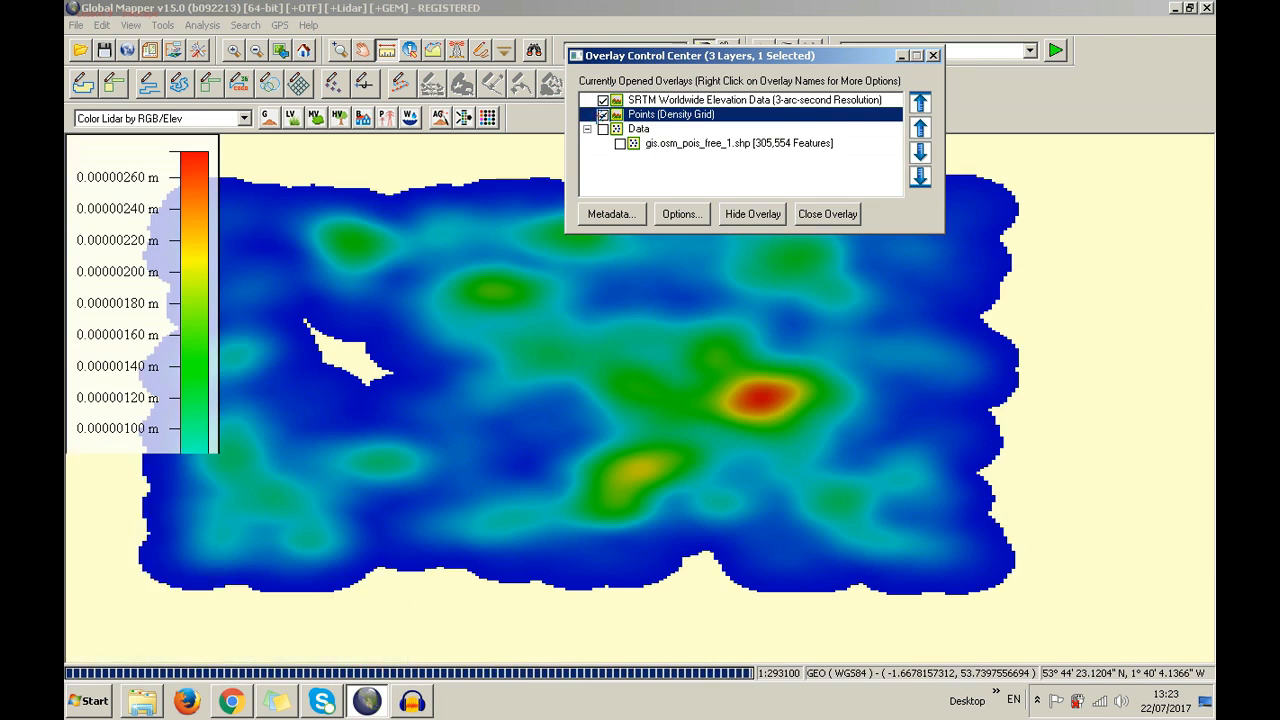
{"action": "left_click", "coordinate": [603, 129]}
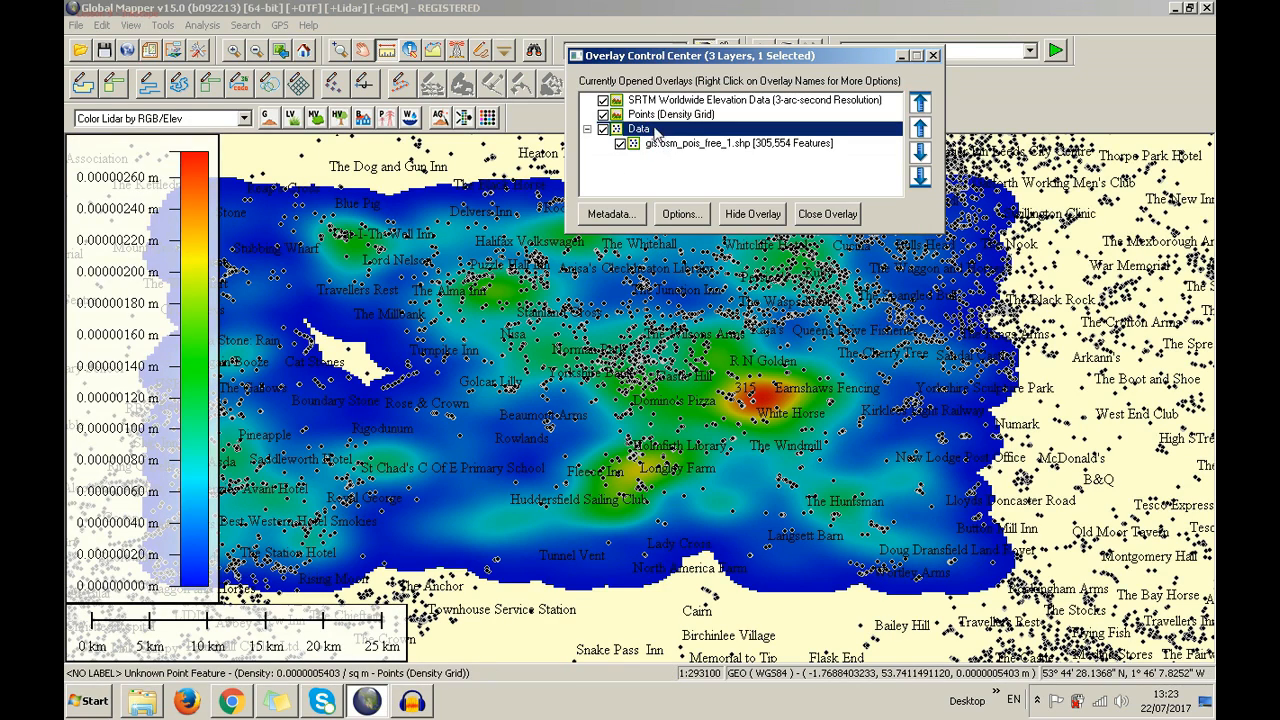
{"action": "right_click", "coordinate": [656, 126]}
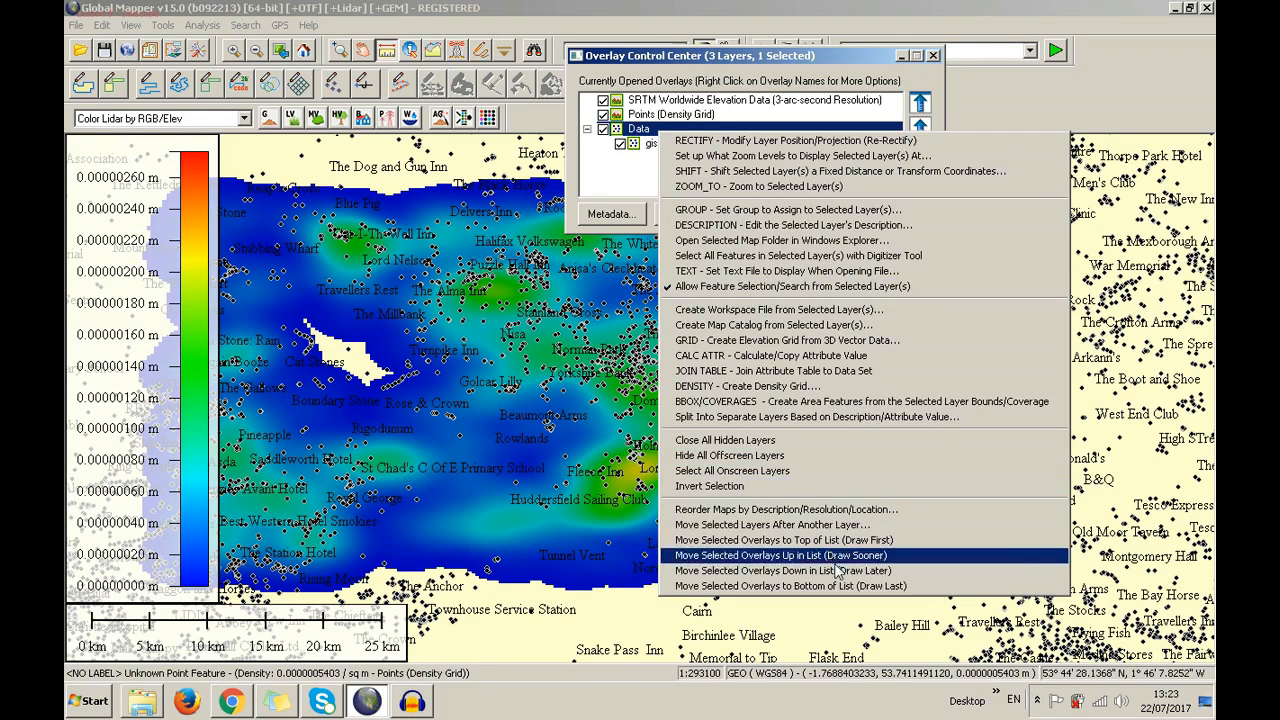
{"action": "left_click", "coordinate": [838, 556]}
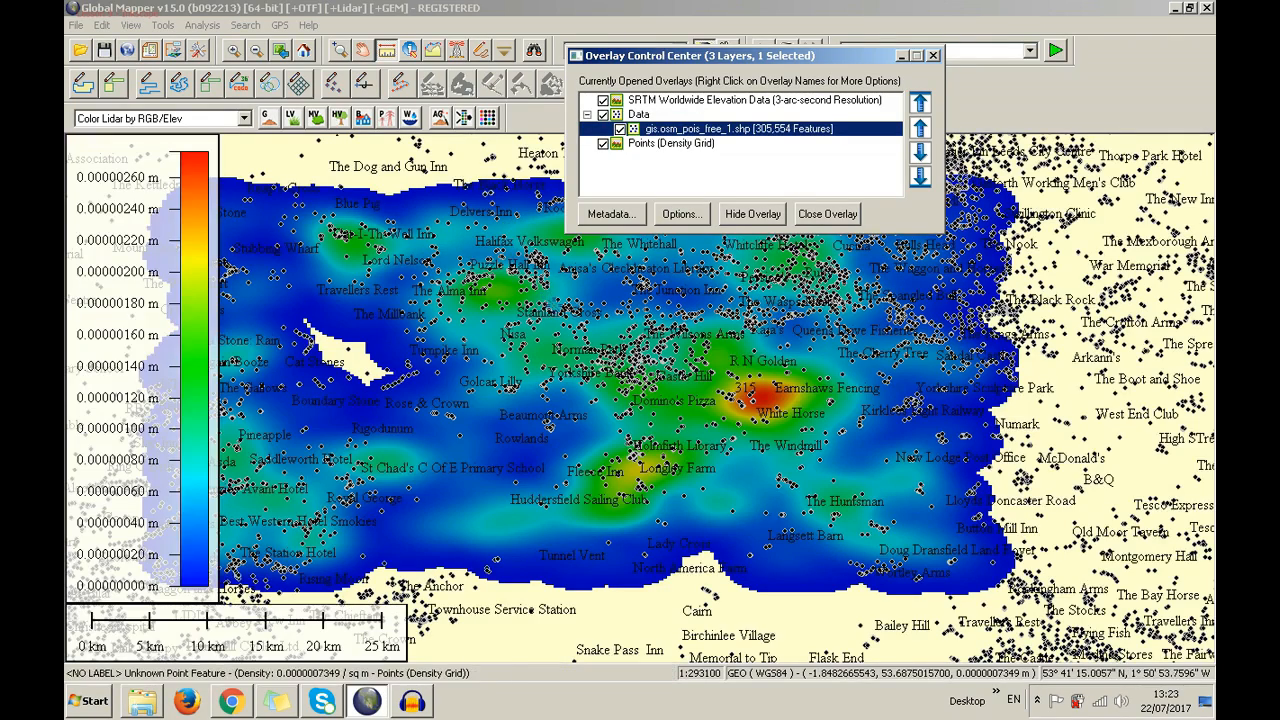
Move the gis.osm_pois layer to the top of the overlay list
{"action": "right_click", "coordinate": [693, 140]}
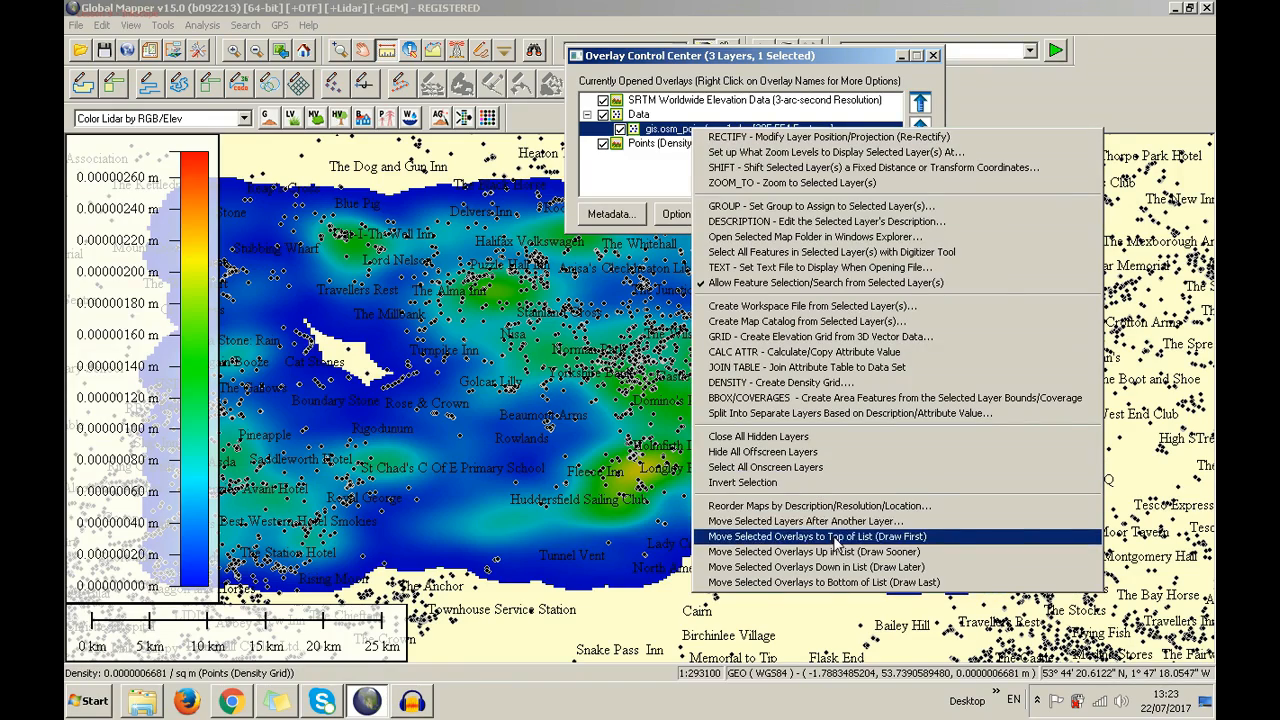
{"action": "left_click", "coordinate": [838, 537]}
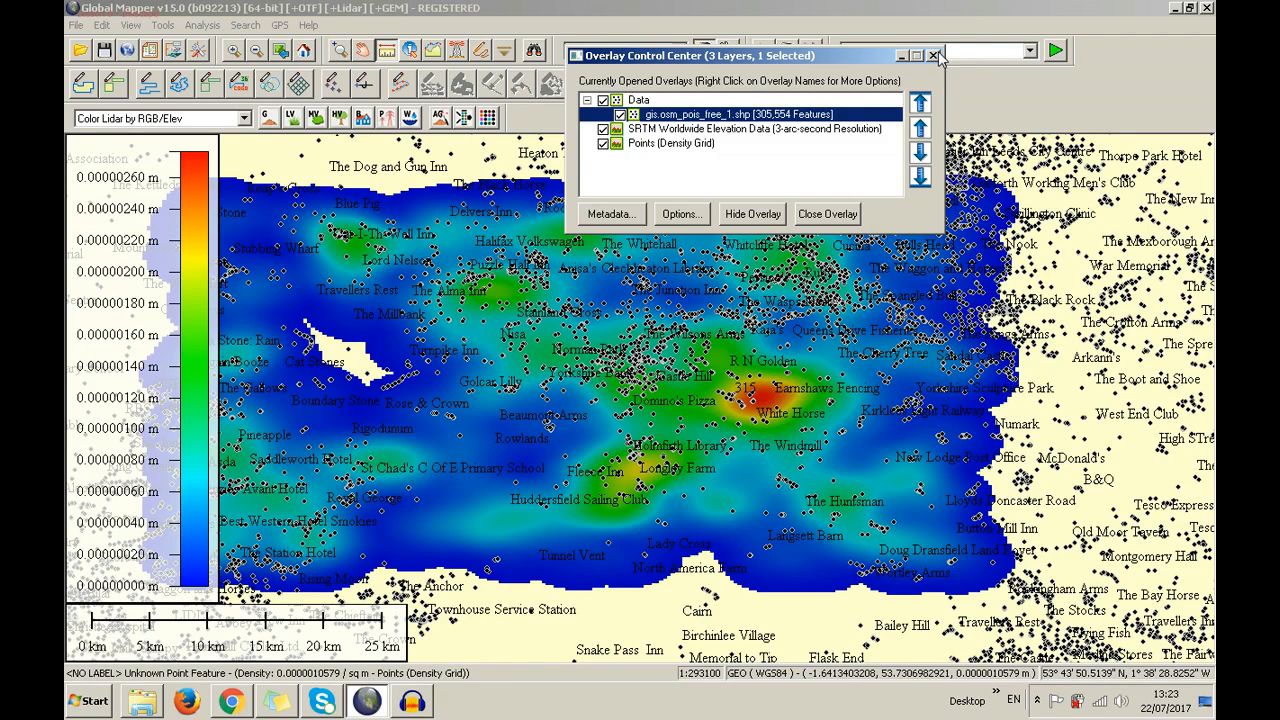
{"action": "right_click", "coordinate": [822, 116]}
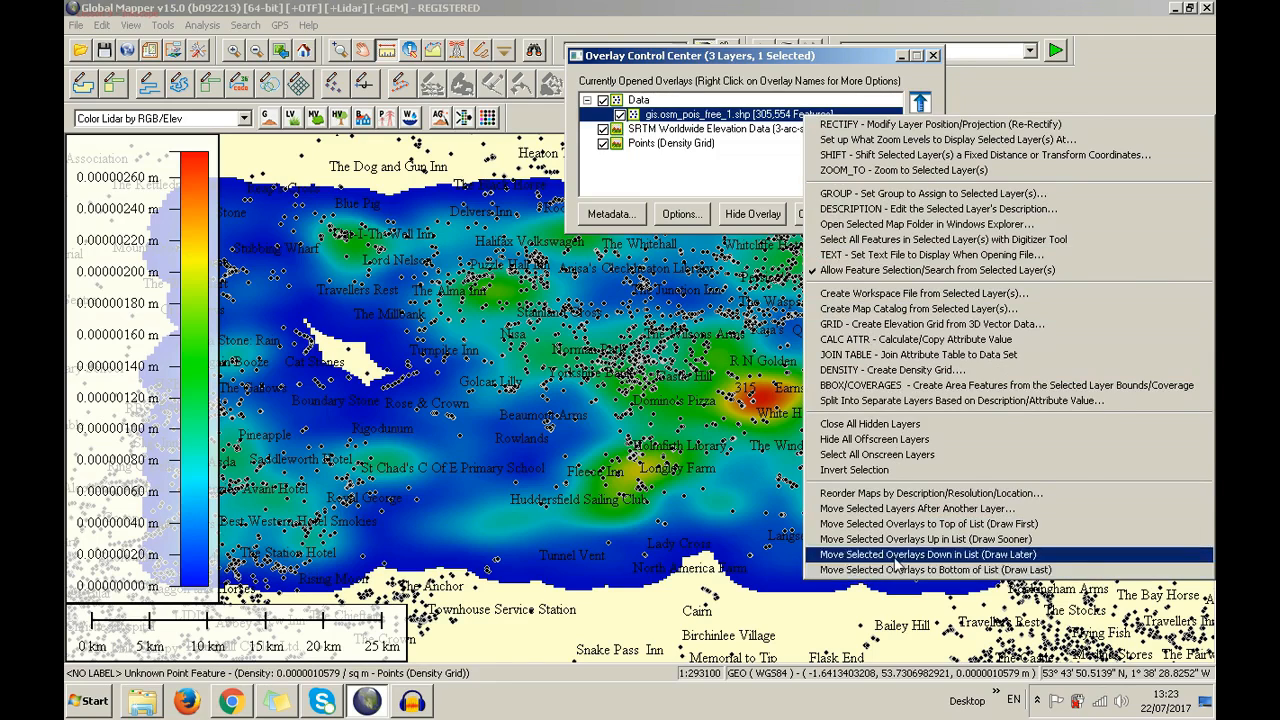
{"action": "right_click", "coordinate": [722, 57]}
{"action": "left_click", "coordinate": [664, 62]}
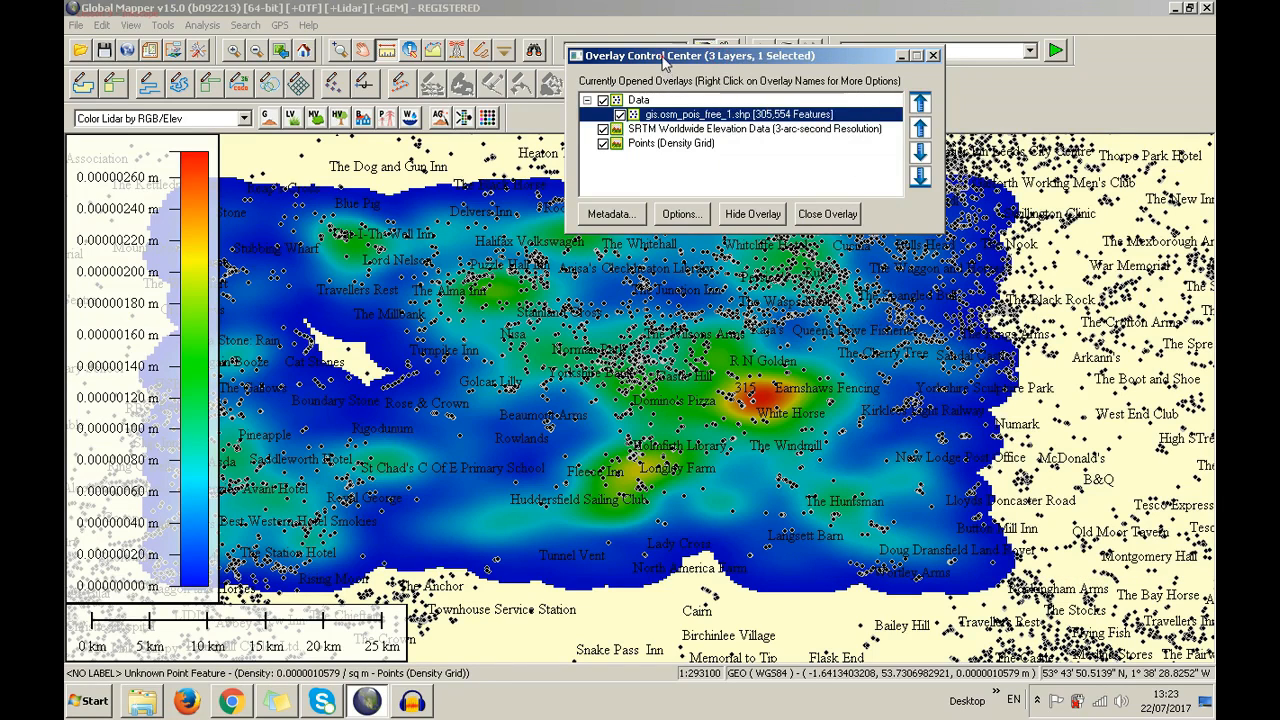